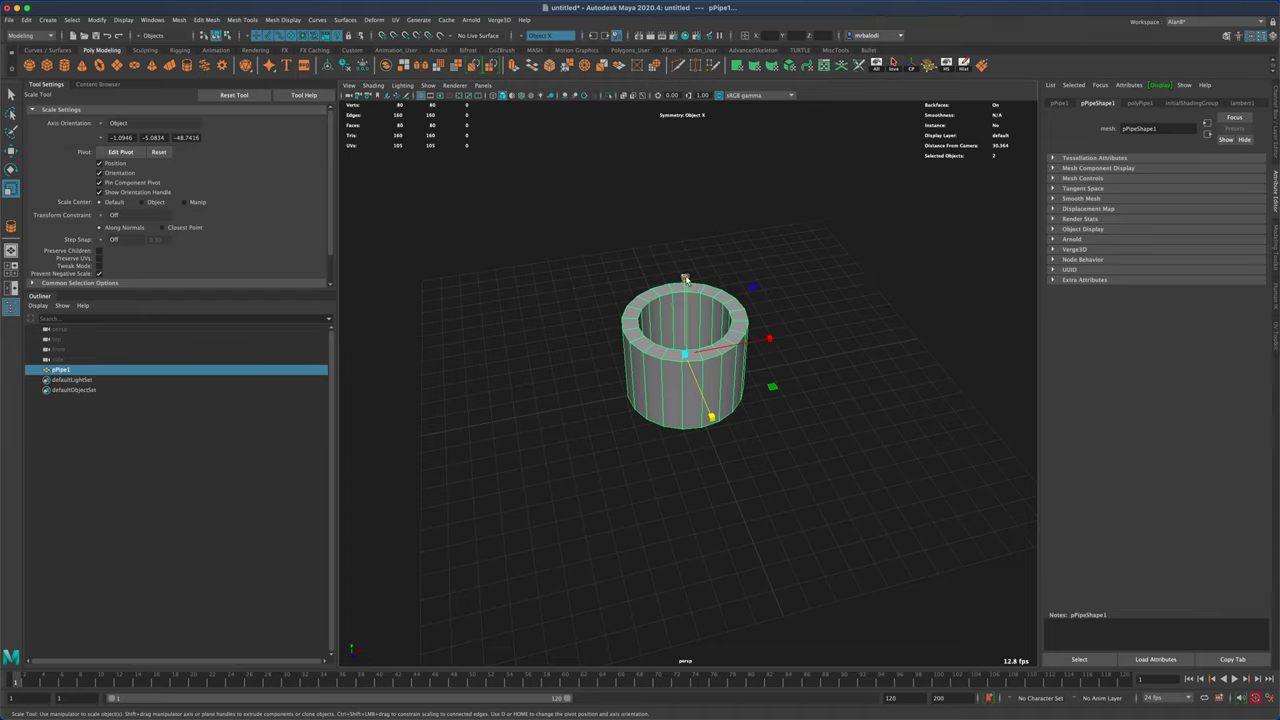
- Flatten the pipe into a thin ring by scaling its height to about 0.131, then adjust its vertical position
{"action": "left_click_drag", "start_coordinate": [685, 278], "coordinate": [688, 318]}
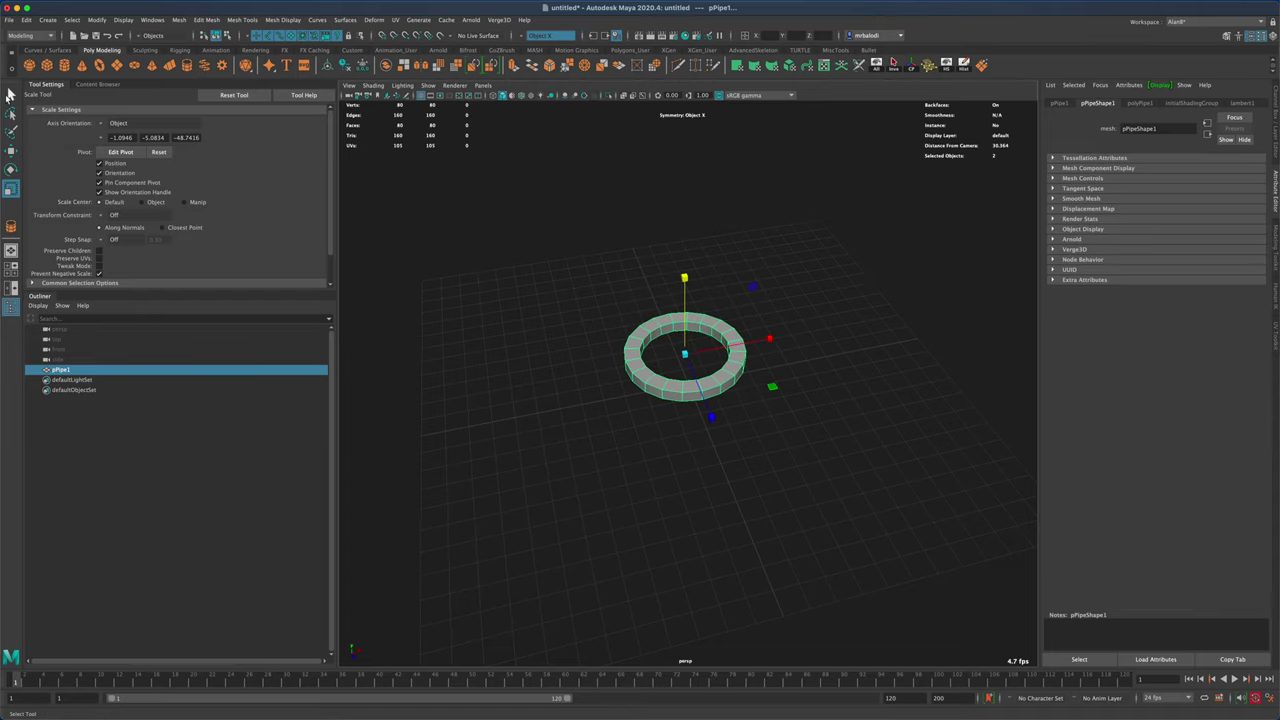
{"action": "left_click", "coordinate": [10, 93]}
{"action": "left_click_drag", "start_coordinate": [551, 389], "coordinate": [506, 398], "text": "alt"}
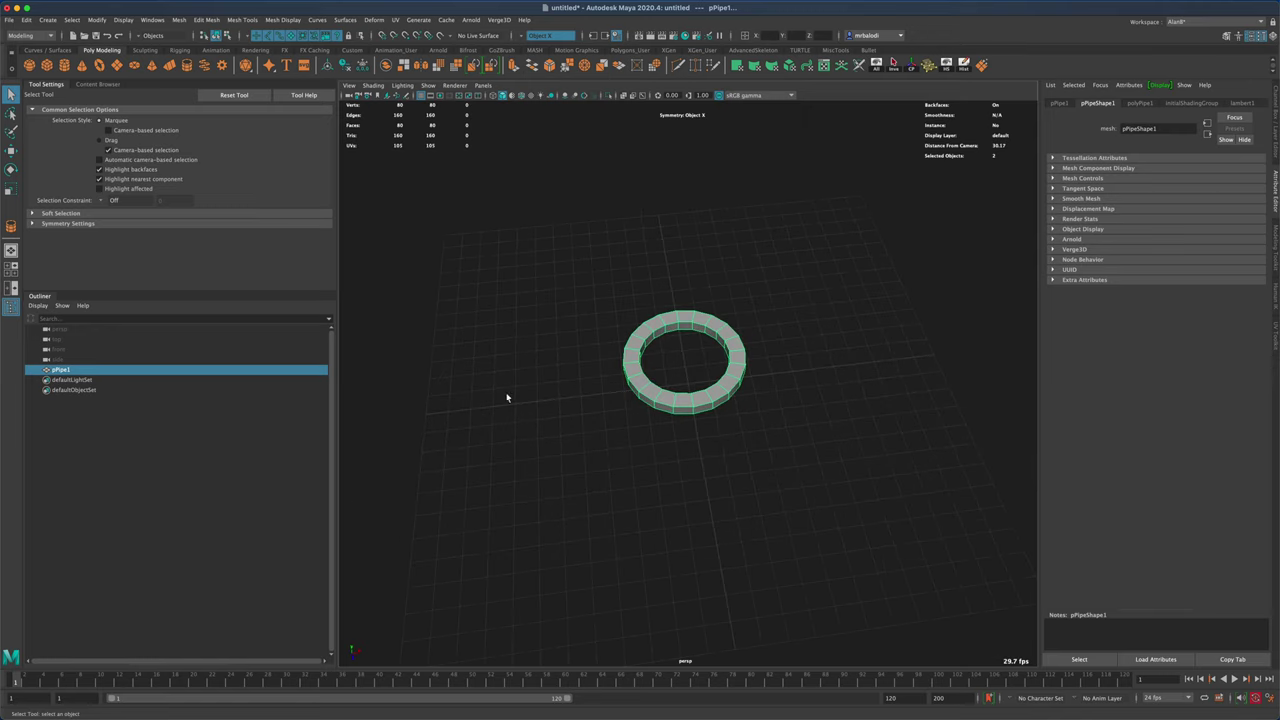
{"action": "left_click", "coordinate": [10, 150]}
{"action": "left_click_drag", "start_coordinate": [583, 369], "coordinate": [592, 350], "text": "alt"}
{"action": "left_click_drag", "start_coordinate": [688, 275], "coordinate": [683, 286]}
{"action": "left_click_drag", "start_coordinate": [580, 350], "coordinate": [537, 393], "text": "alt"}
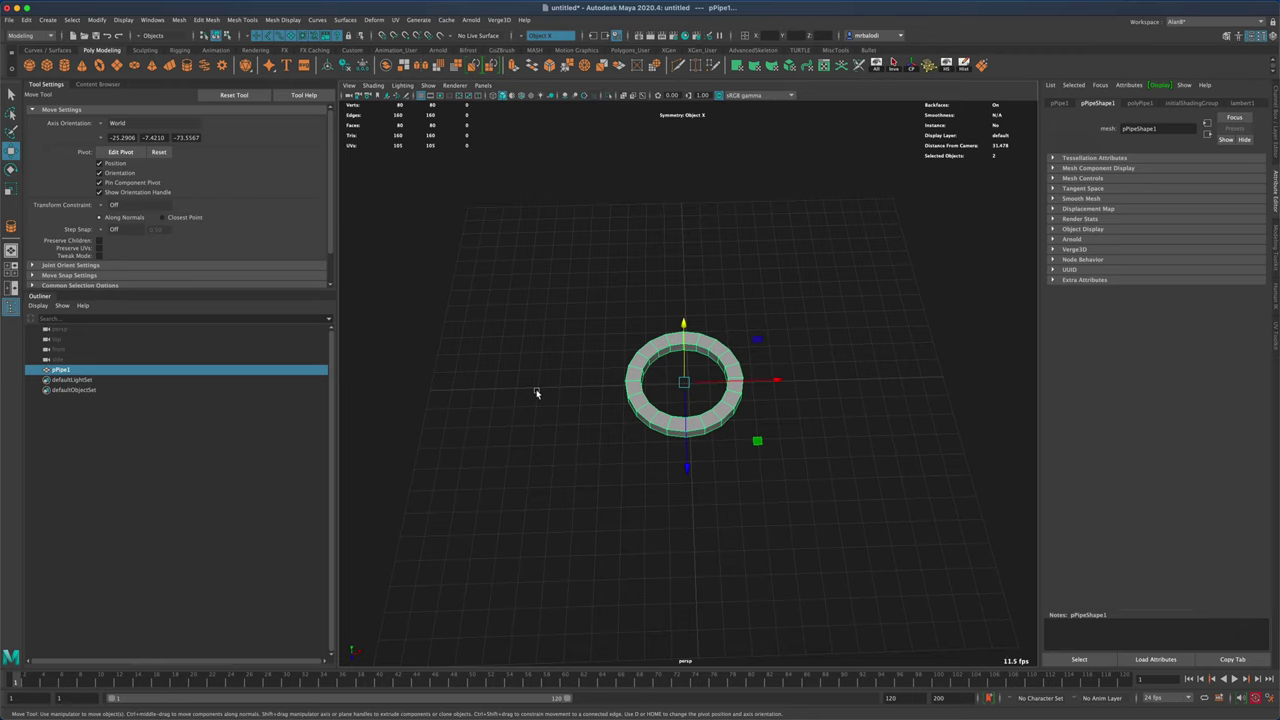
- Duplicate the ring, offset the copy about 6.18 units along X, and combine both rings into one mesh
{"action": "key", "text": "super+d"}
{"action": "left_click_drag", "start_coordinate": [776, 383], "coordinate": [913, 399]}
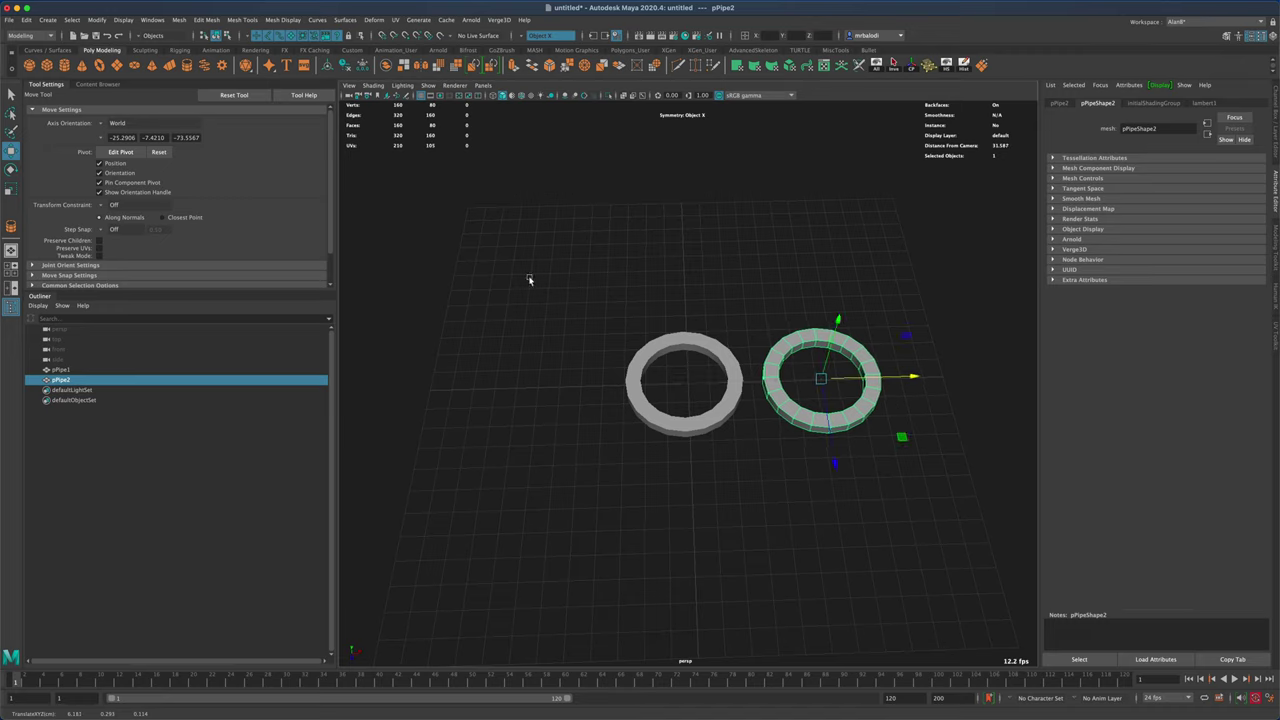
{"action": "left_click", "coordinate": [10, 95]}
{"action": "left_click_drag", "start_coordinate": [610, 298], "coordinate": [735, 442], "text": "shift"}
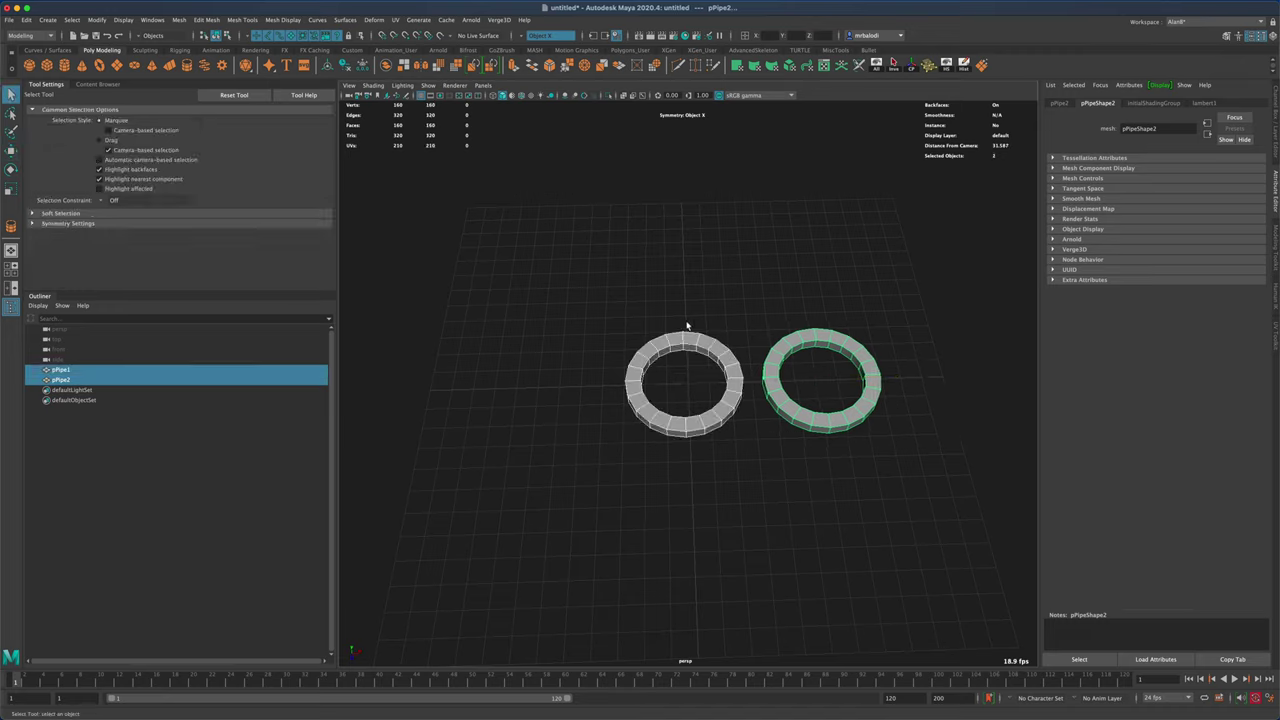
{"action": "left_click", "coordinate": [386, 66]}
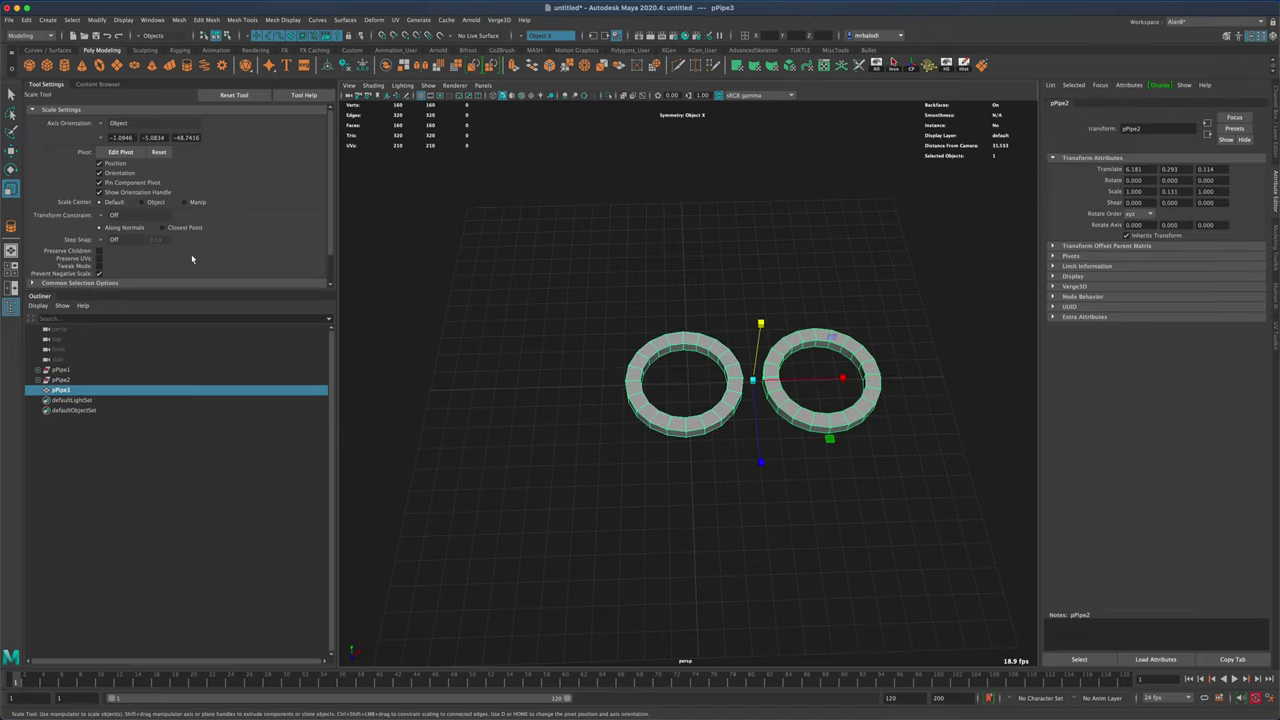
- Move the combined rings so their shared centre sits on the grid origin, and display wireframe on the shaded model
{"action": "key", "text": "w"}
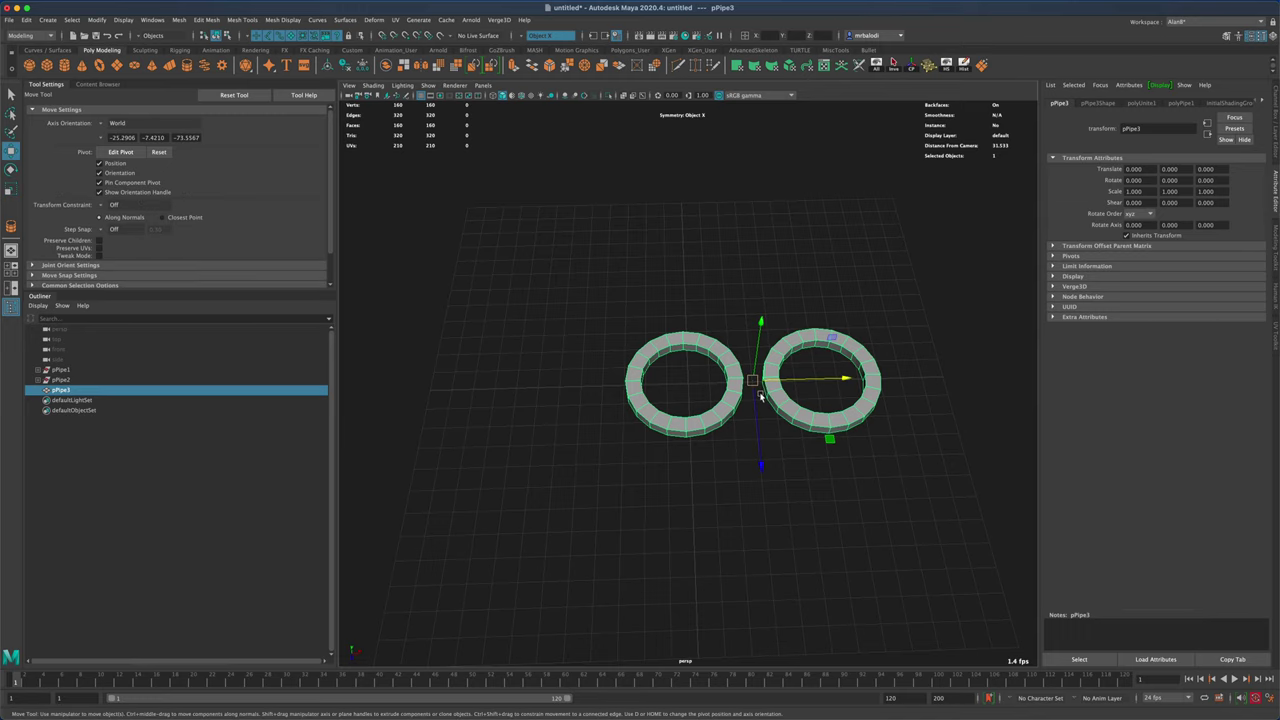
{"action": "left_click_drag", "start_coordinate": [757, 377], "coordinate": [692, 390]}
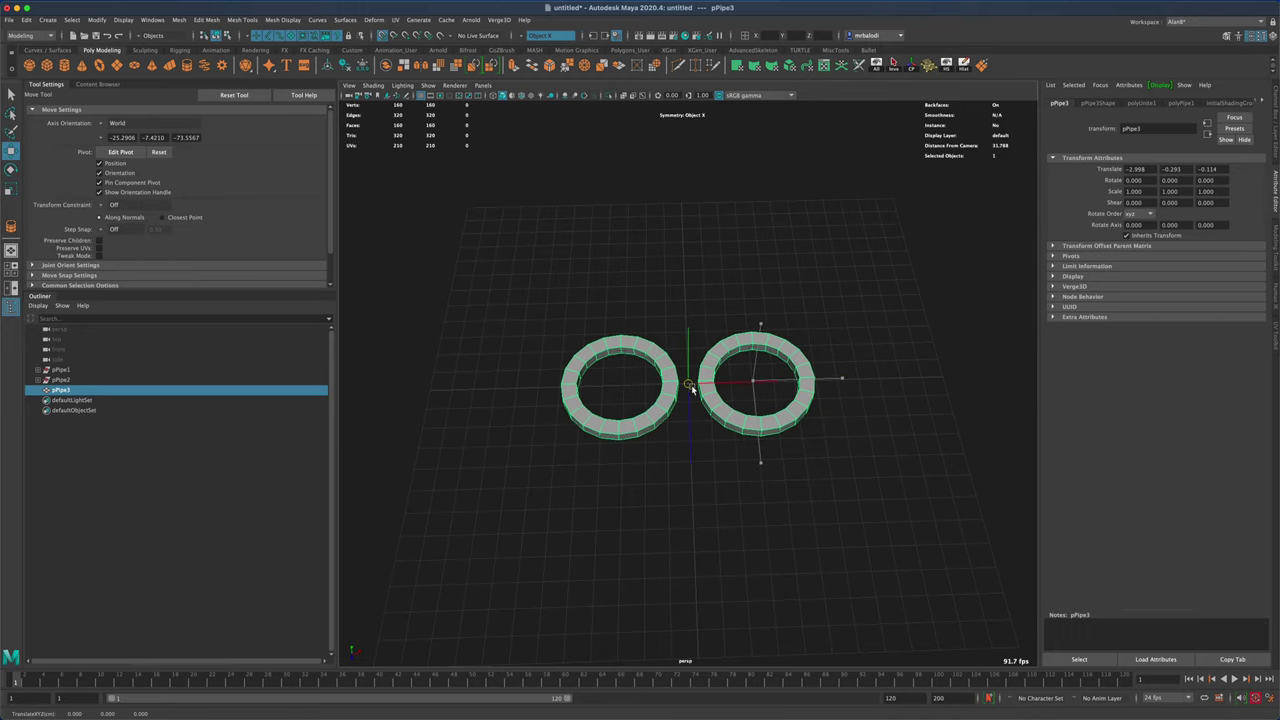
{"action": "left_click", "coordinate": [670, 466]}
{"action": "left_click_drag", "start_coordinate": [670, 466], "coordinate": [681, 450], "text": "alt"}
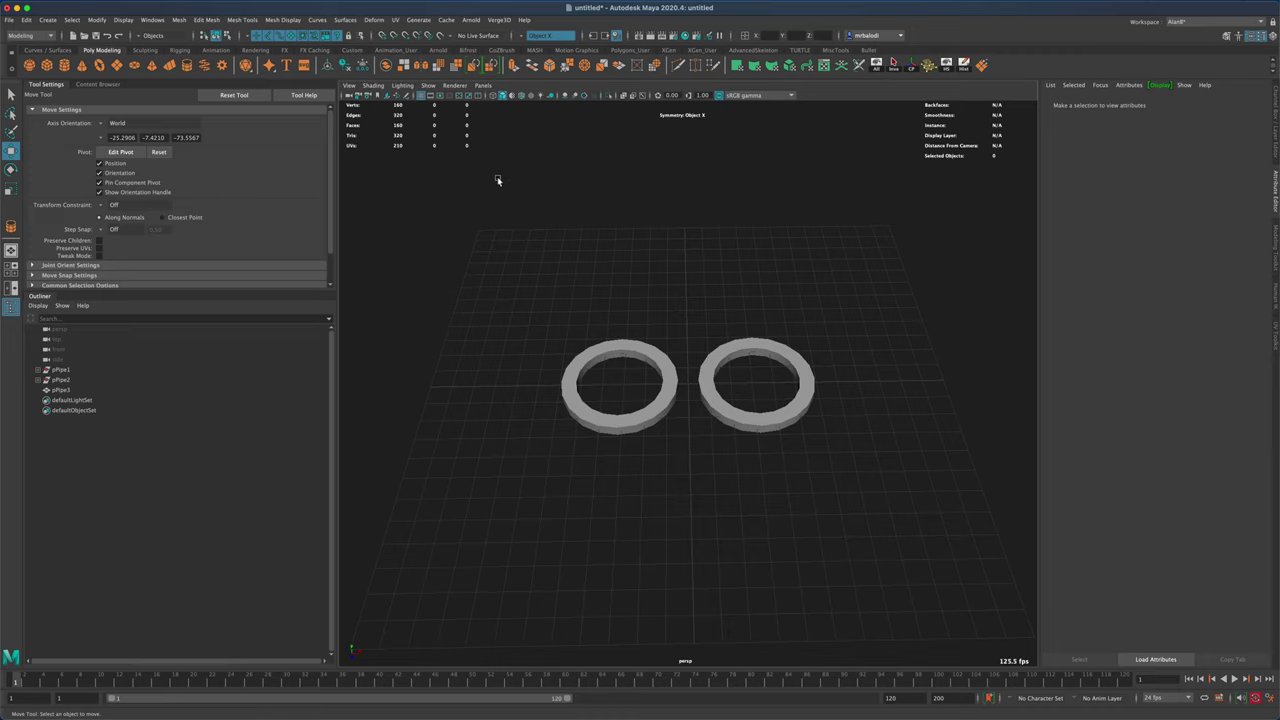
{"action": "left_click", "coordinate": [521, 96]}
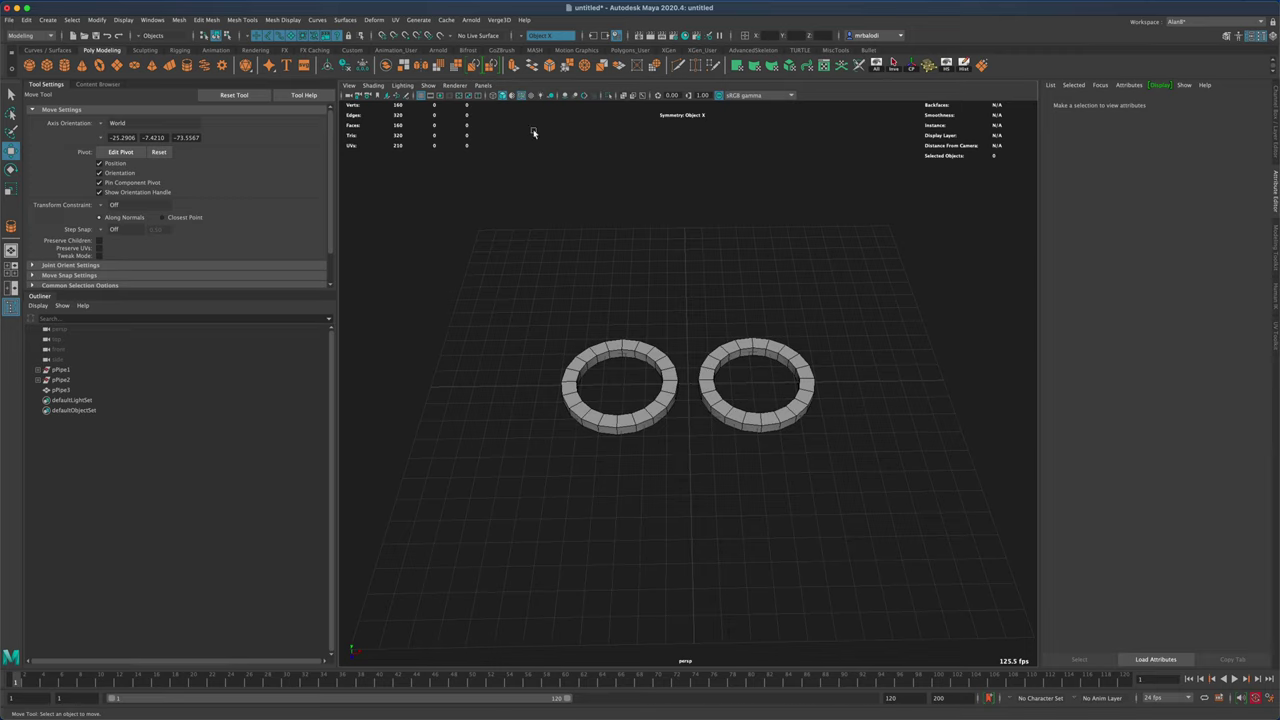
- Delete the two outer side faces where the rings face each other, leaving an opening on each ring
{"action": "left_click_drag", "start_coordinate": [568, 278], "coordinate": [555, 275], "text": "alt"}
{"action": "left_click", "coordinate": [11, 93]}
{"action": "scroll", "coordinate": [508, 409], "scroll_direction": "up", "scroll_amount": 5}
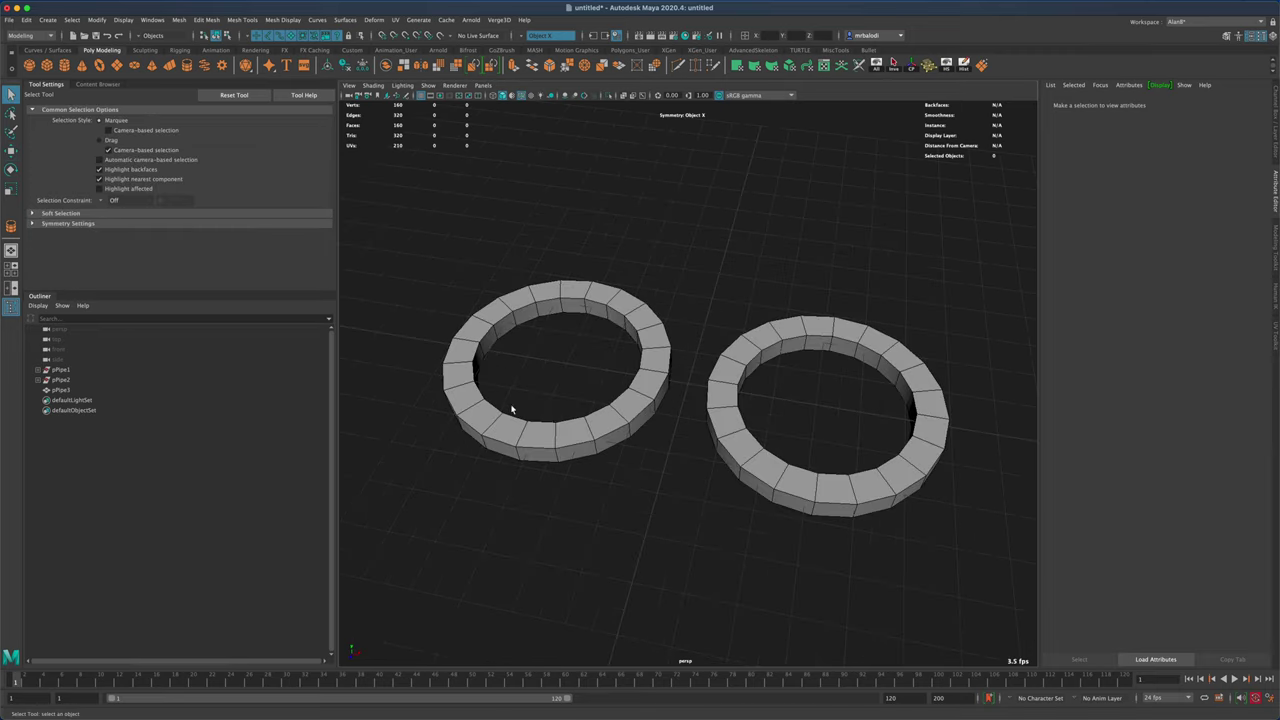
{"action": "left_click_drag", "start_coordinate": [604, 430], "coordinate": [700, 385], "text": "alt"}
{"action": "left_click", "coordinate": [703, 372]}
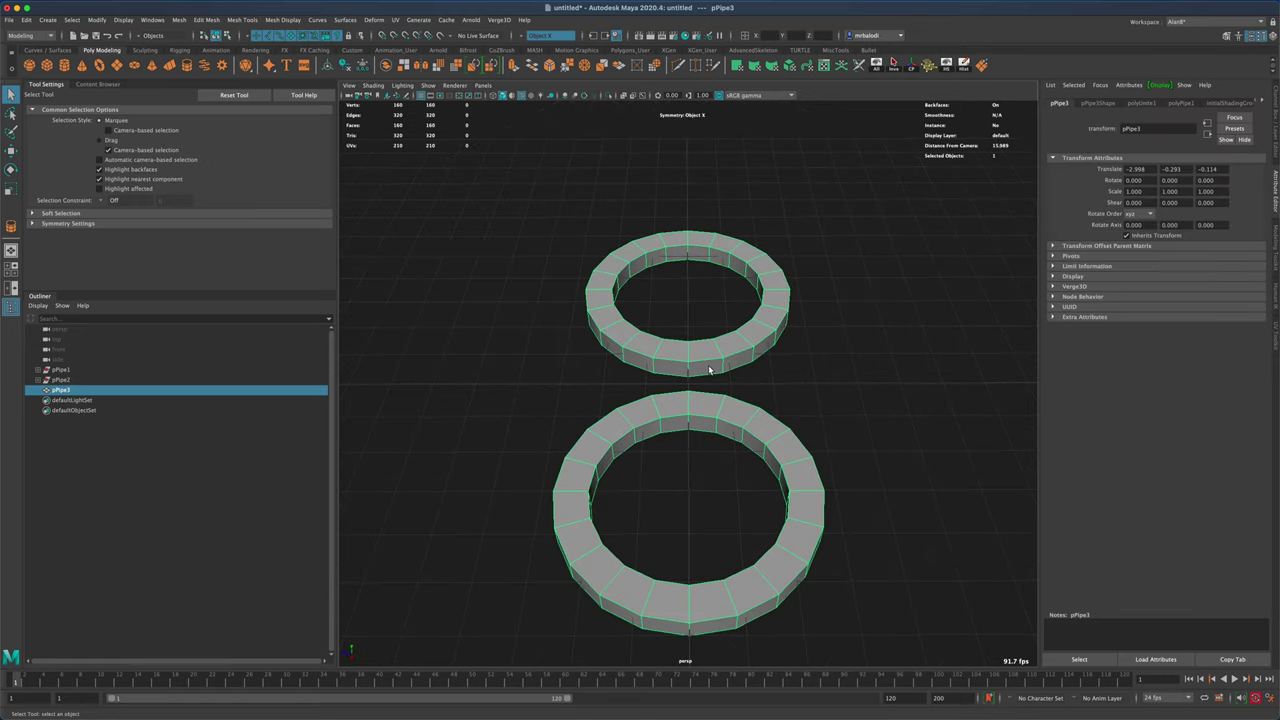
{"action": "right_click", "coordinate": [709, 368]}
{"action": "left_click", "coordinate": [709, 385]}
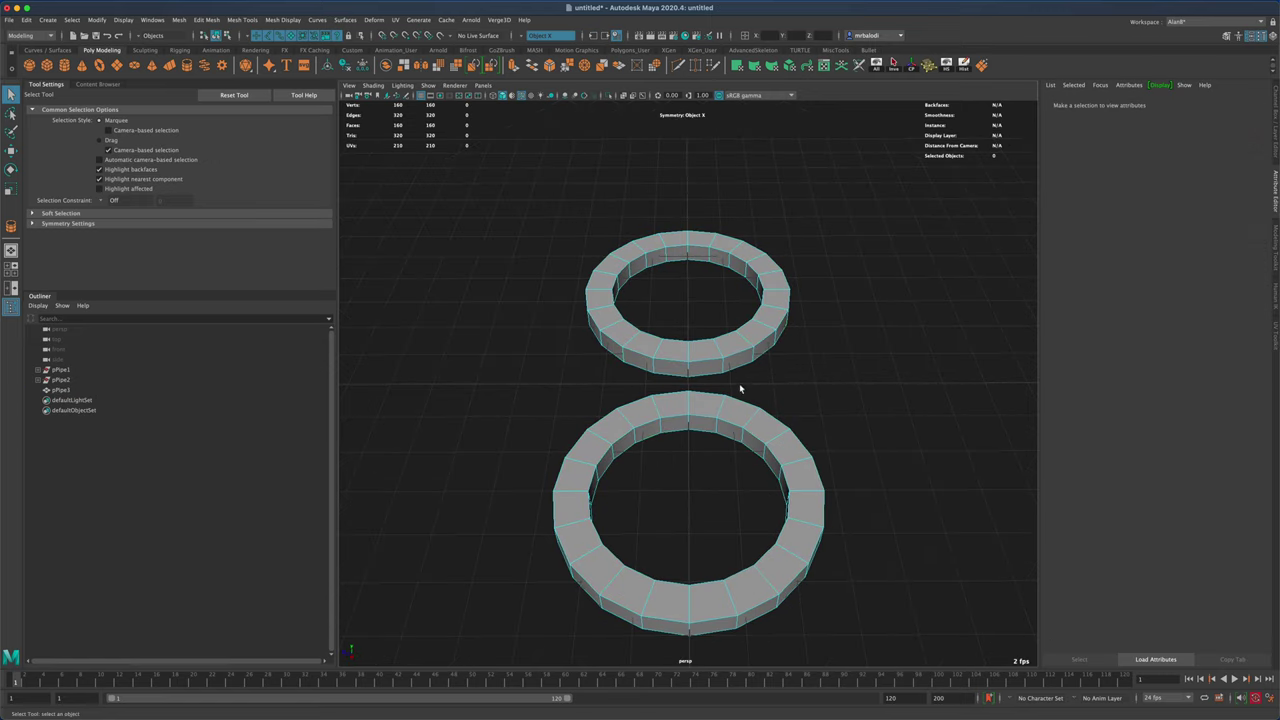
{"action": "left_click_drag", "start_coordinate": [765, 398], "coordinate": [743, 393], "text": "alt"}
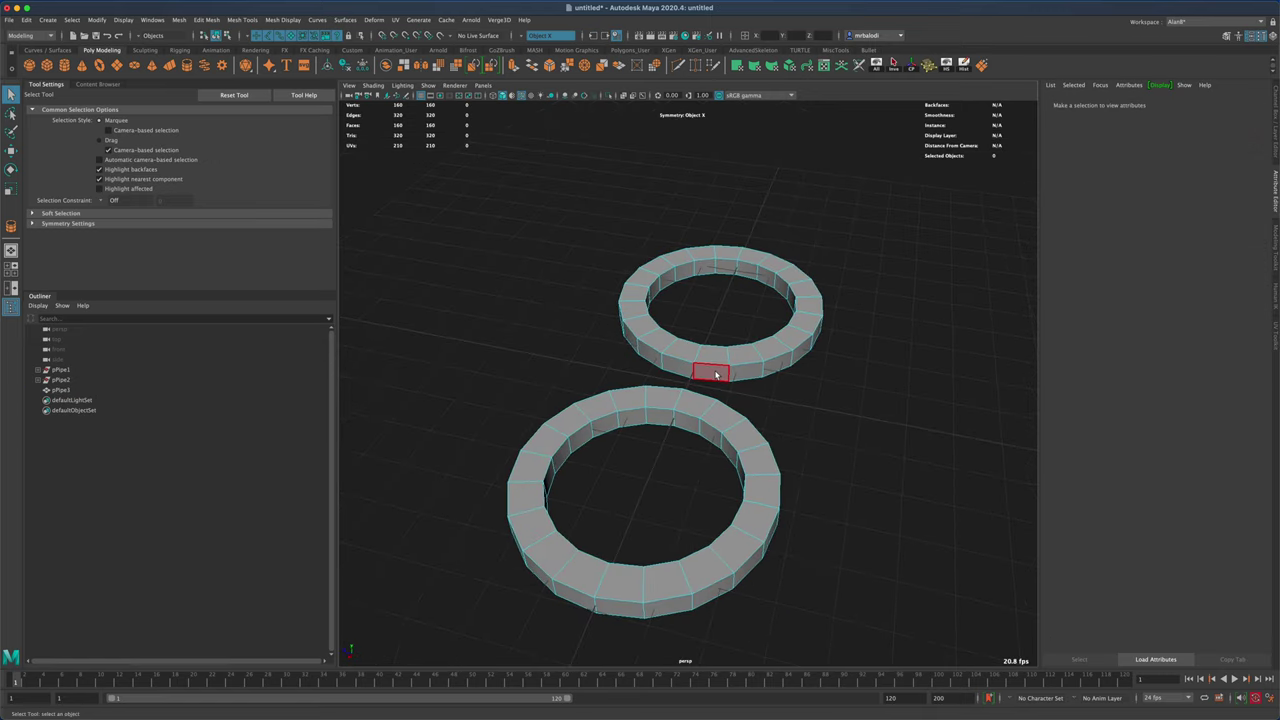
{"action": "left_click", "coordinate": [714, 373]}
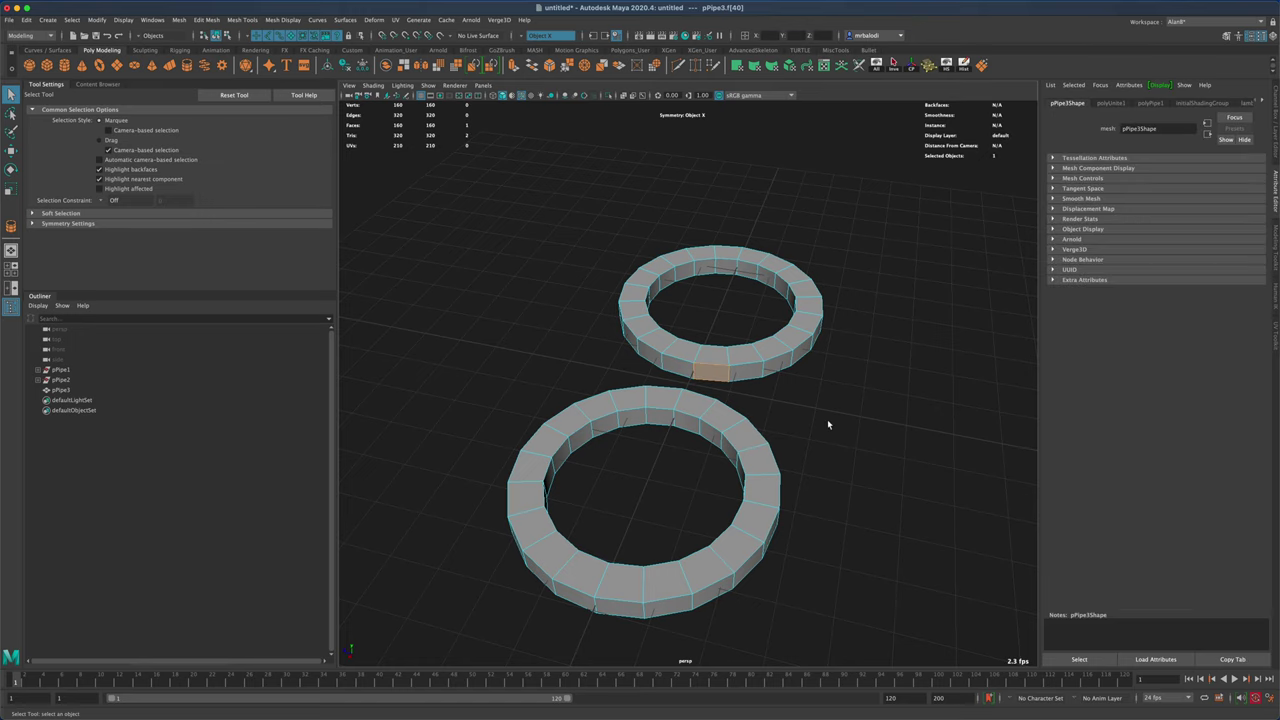
{"action": "left_click_drag", "start_coordinate": [829, 429], "coordinate": [705, 450], "text": "alt"}
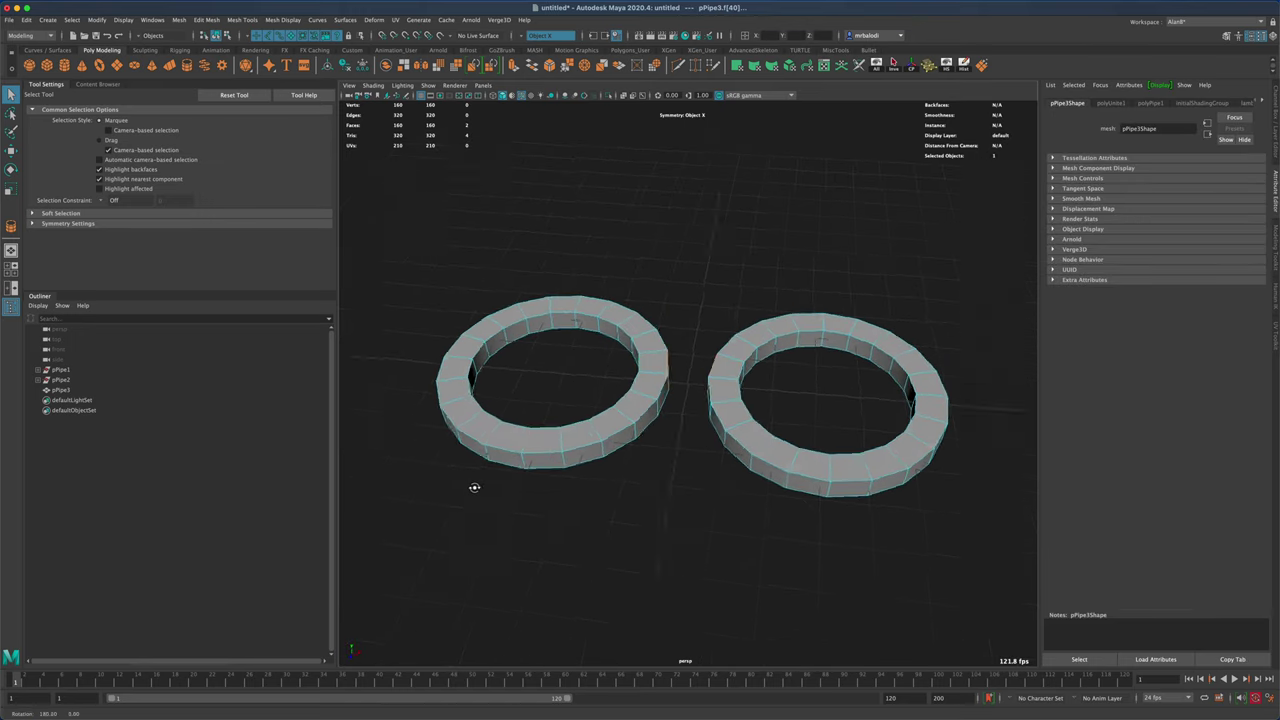
{"action": "left_click_drag", "start_coordinate": [637, 520], "coordinate": [700, 524], "text": "alt"}
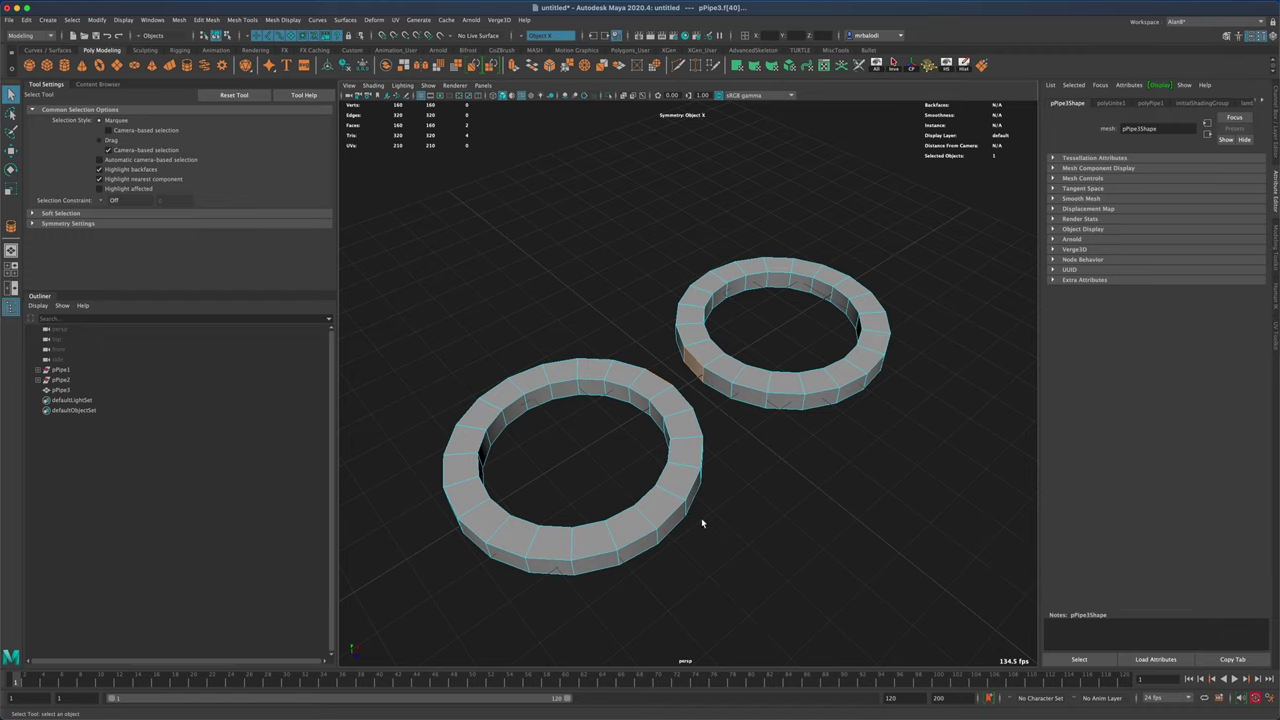
{"action": "left_click", "coordinate": [702, 523]}
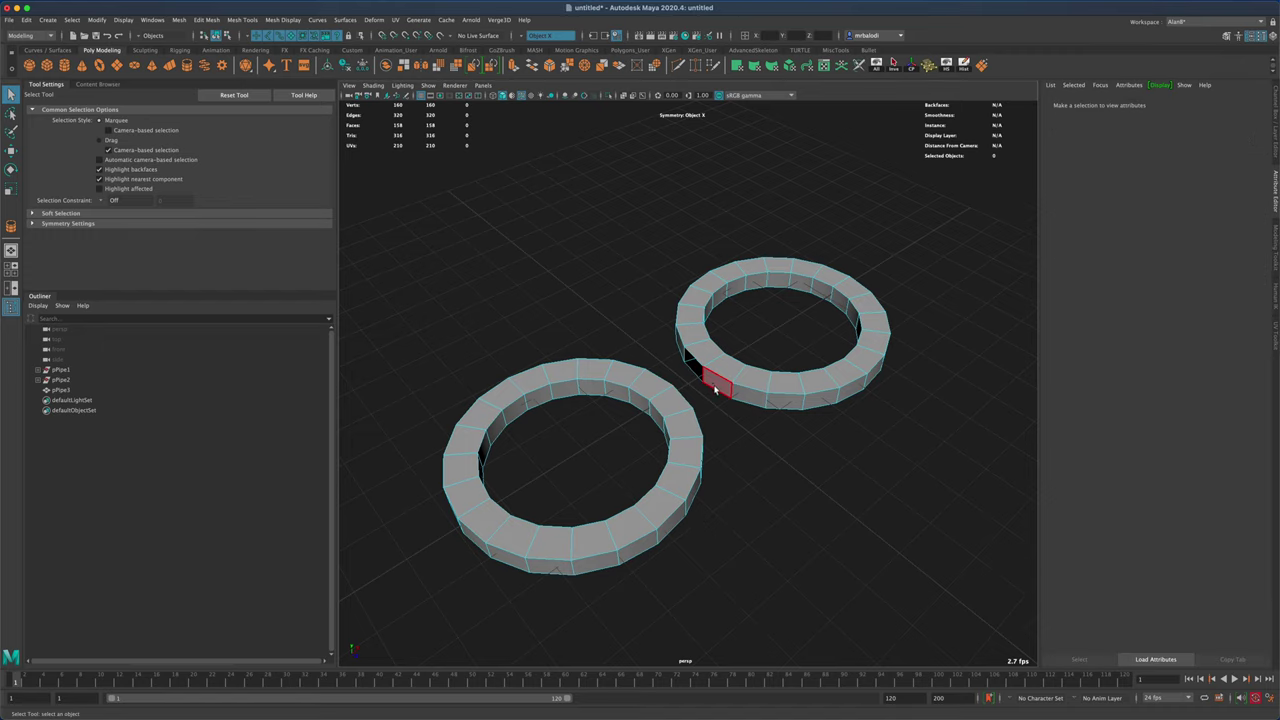
- Bridge the border edges of the two facing openings with 3 divisions to join the rings
{"action": "right_click_drag", "start_coordinate": [714, 387], "coordinate": [689, 358]}
{"action": "left_click", "coordinate": [721, 392]}
{"action": "left_click_drag", "start_coordinate": [721, 395], "coordinate": [683, 366], "text": "alt"}
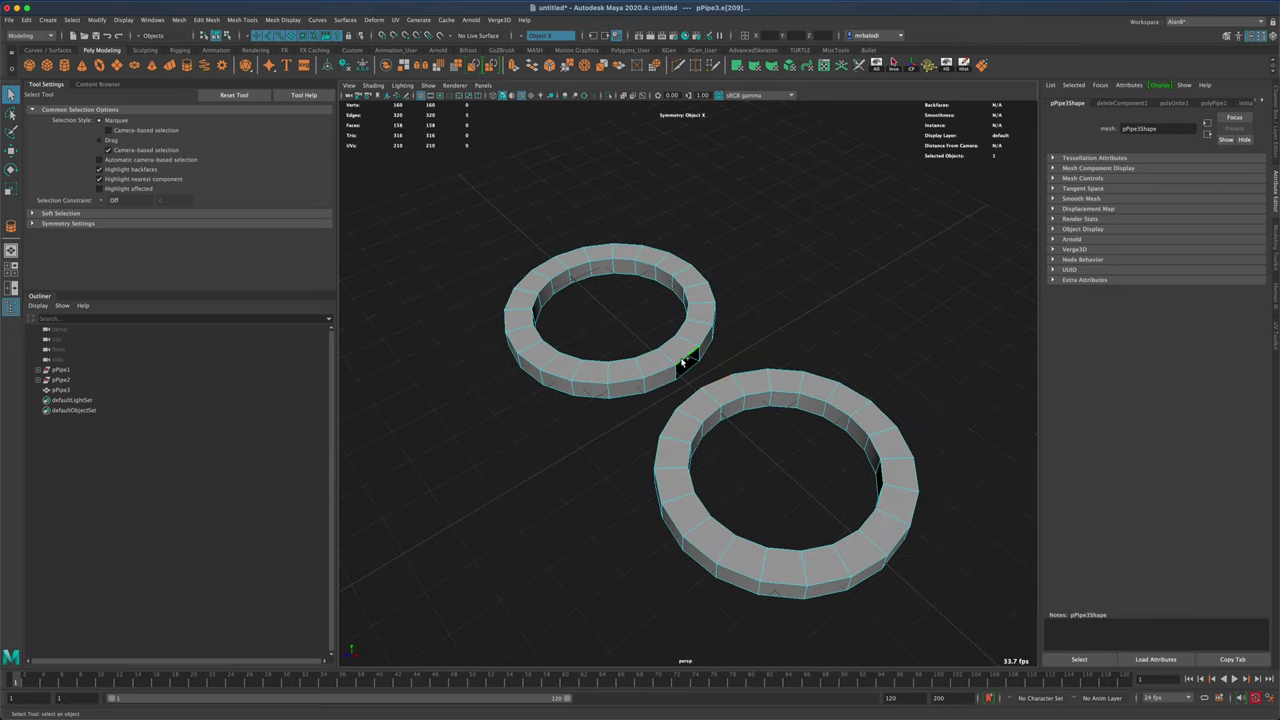
{"action": "left_click", "coordinate": [684, 360]}
{"action": "left_click_drag", "start_coordinate": [797, 331], "coordinate": [673, 248], "text": "alt"}
{"action": "left_click", "coordinate": [532, 65]}
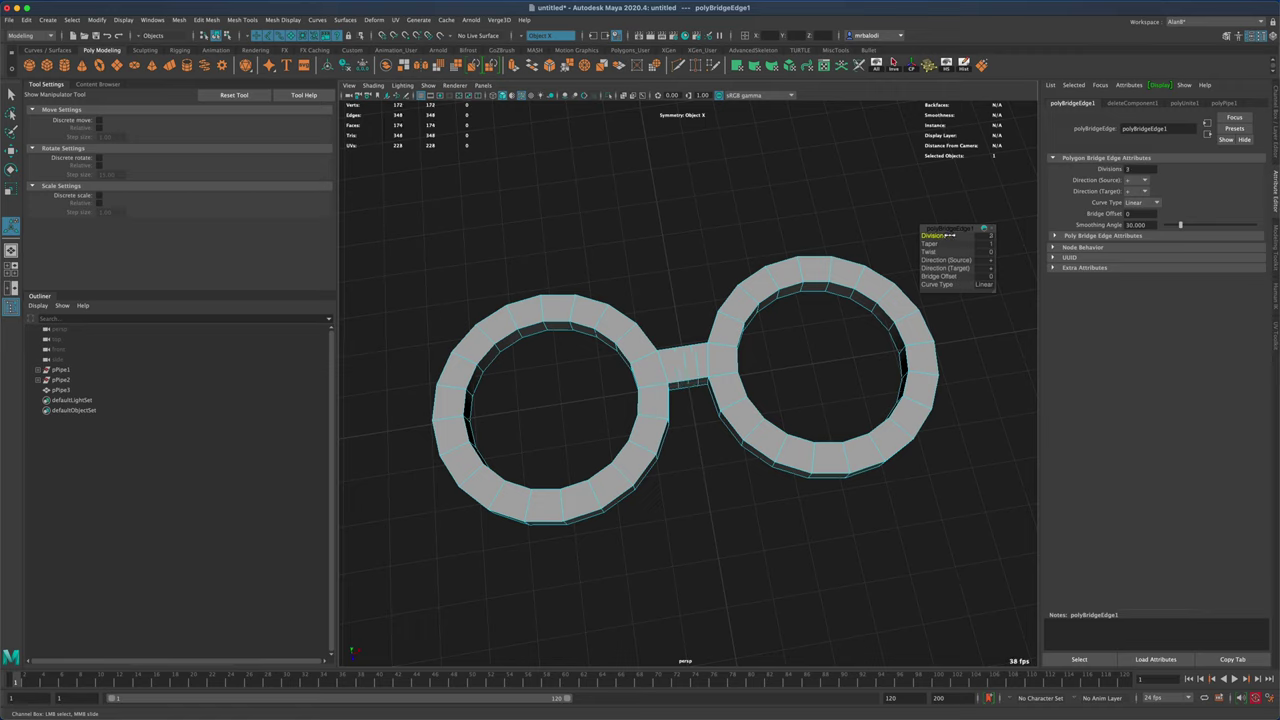
{"action": "left_click_drag", "start_coordinate": [549, 206], "coordinate": [537, 189], "text": "alt"}
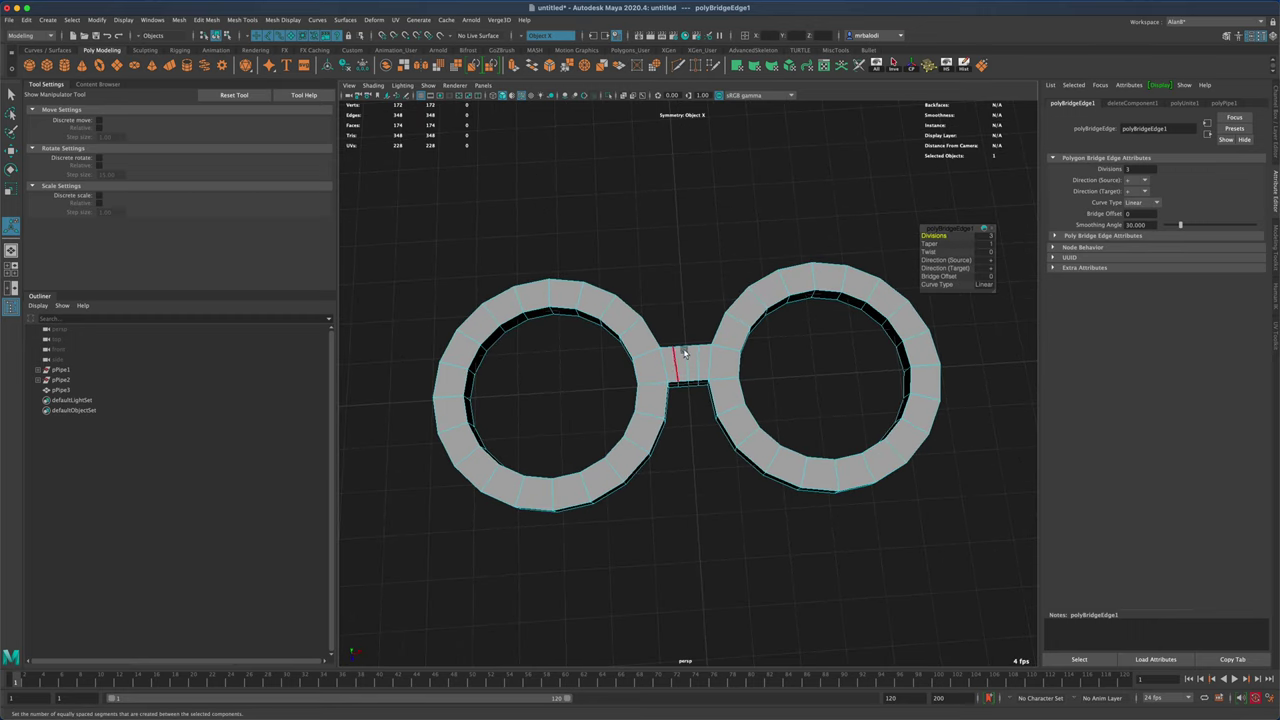
{"action": "key", "text": "q"}
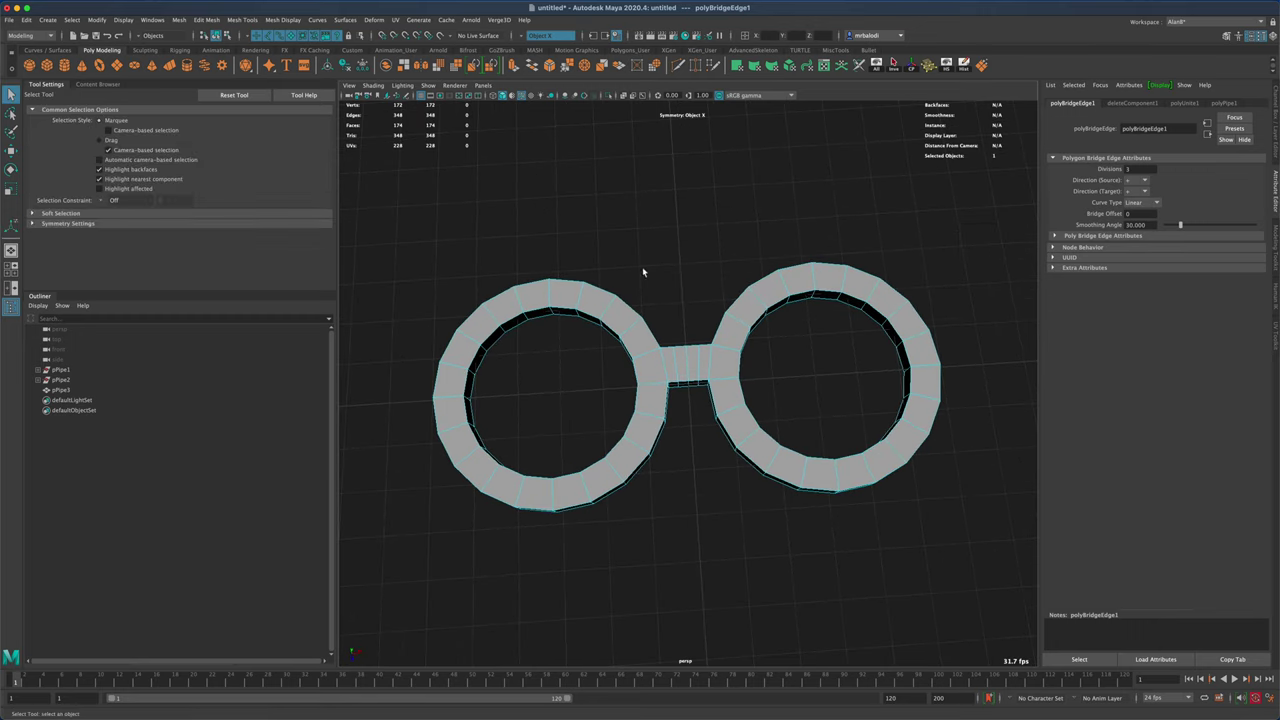
- Select the edges across the bridge and enable Soft Select for moving with a Surface falloff radius of 1.29
{"action": "right_click_drag", "start_coordinate": [689, 355], "coordinate": [692, 343]}
{"action": "left_click_drag", "start_coordinate": [689, 355], "coordinate": [704, 401], "text": "alt"}
{"action": "double_click", "coordinate": [687, 366]}
{"action": "left_click_drag", "start_coordinate": [678, 293], "coordinate": [676, 294], "text": "alt"}
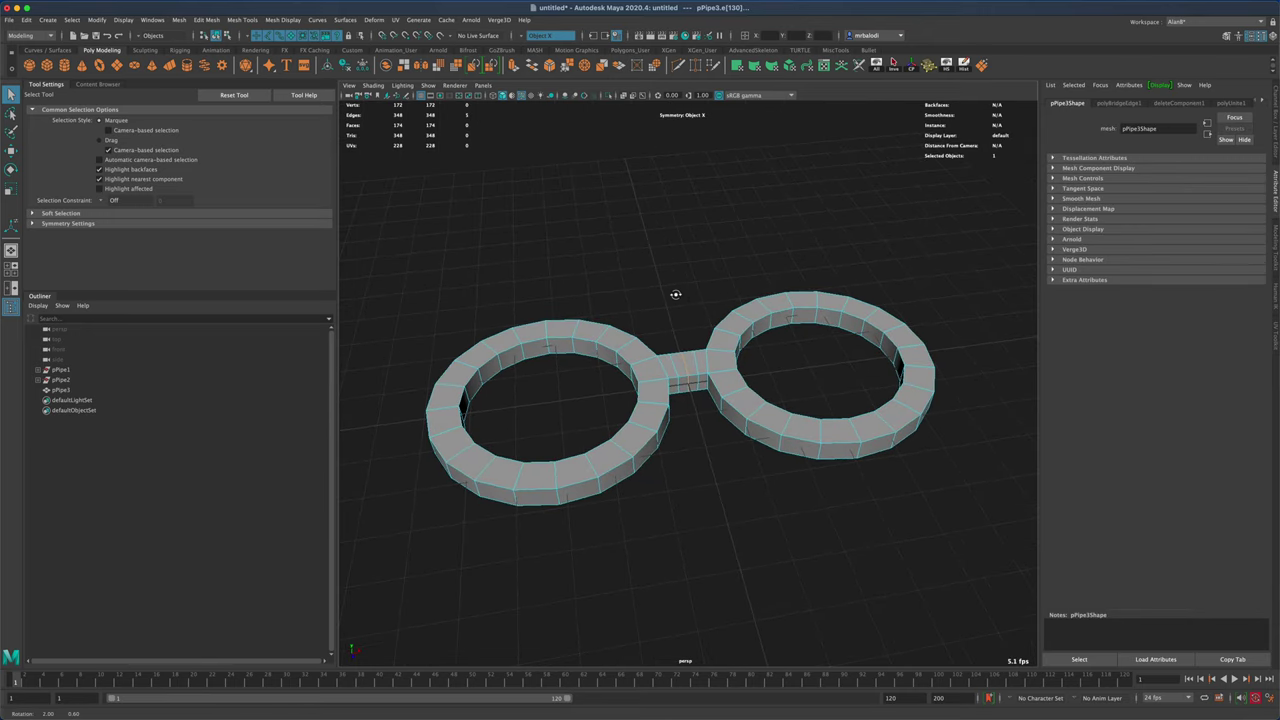
{"action": "left_click", "coordinate": [11, 151]}
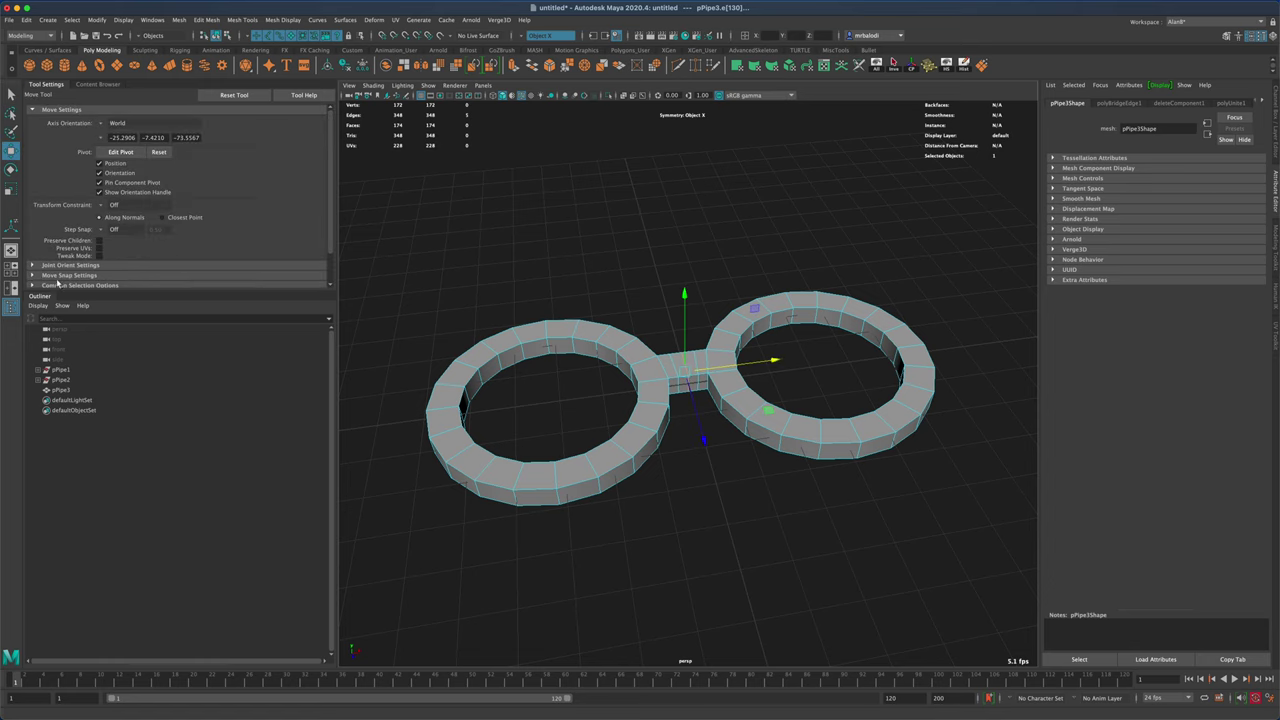
{"action": "left_click", "coordinate": [42, 298]}
{"action": "left_click", "coordinate": [57, 296]}
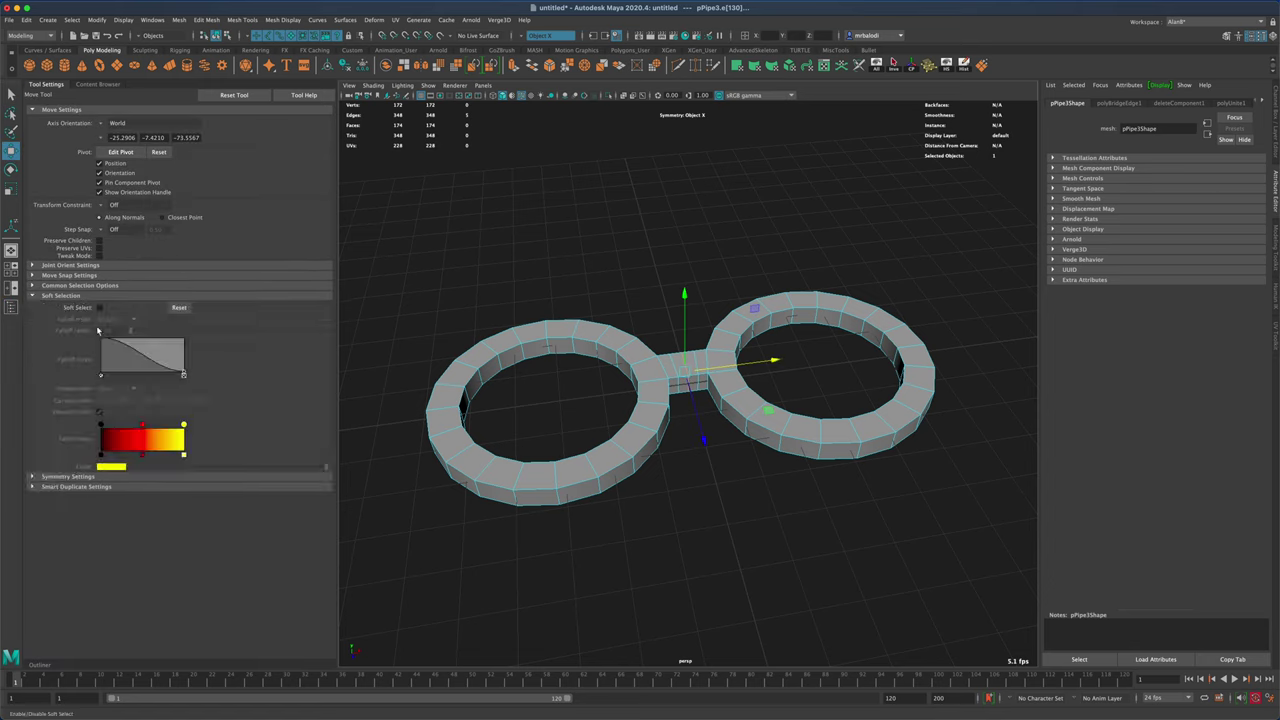
{"action": "left_click", "coordinate": [99, 308]}
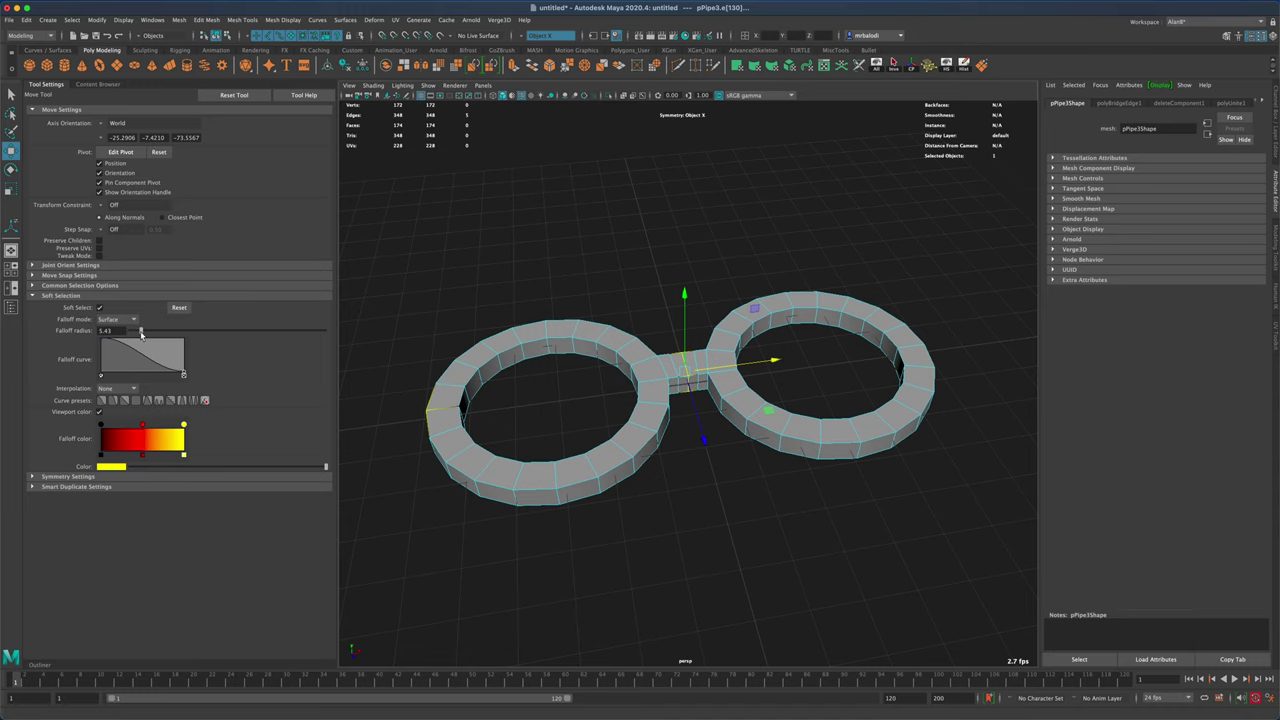
{"action": "left_click_drag", "start_coordinate": [135, 335], "coordinate": [132, 332]}
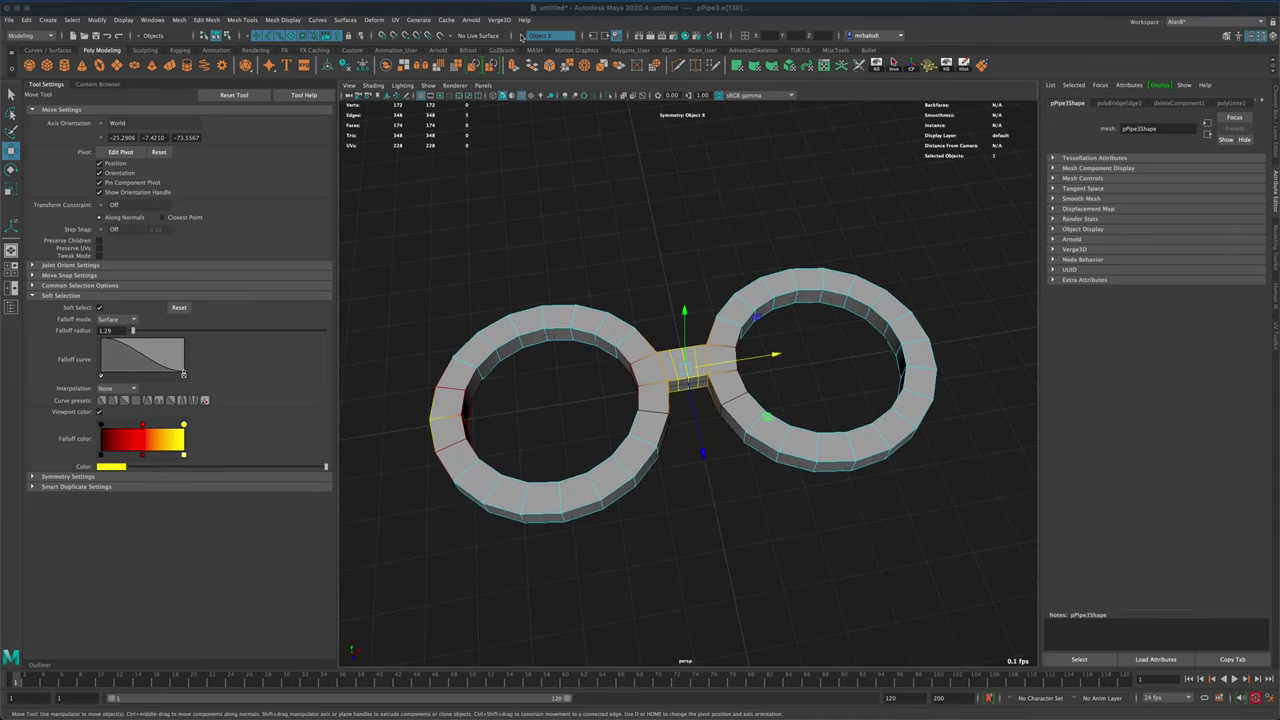
- Turn symmetry off and arch the bridge by moving its middle edges about 1 unit along negative Z
{"action": "left_click", "coordinate": [524, 37]}
{"action": "left_click", "coordinate": [537, 40]}
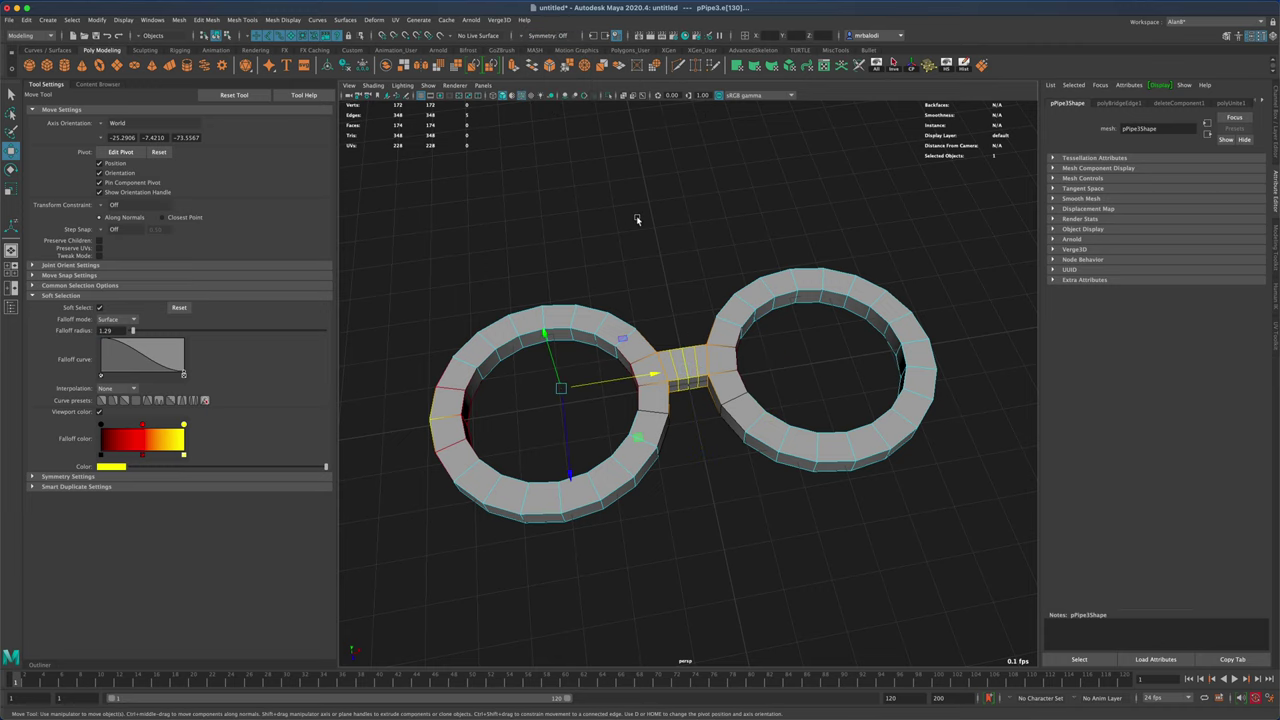
{"action": "left_click", "coordinate": [670, 300]}
{"action": "key", "text": "ctrl+z"}
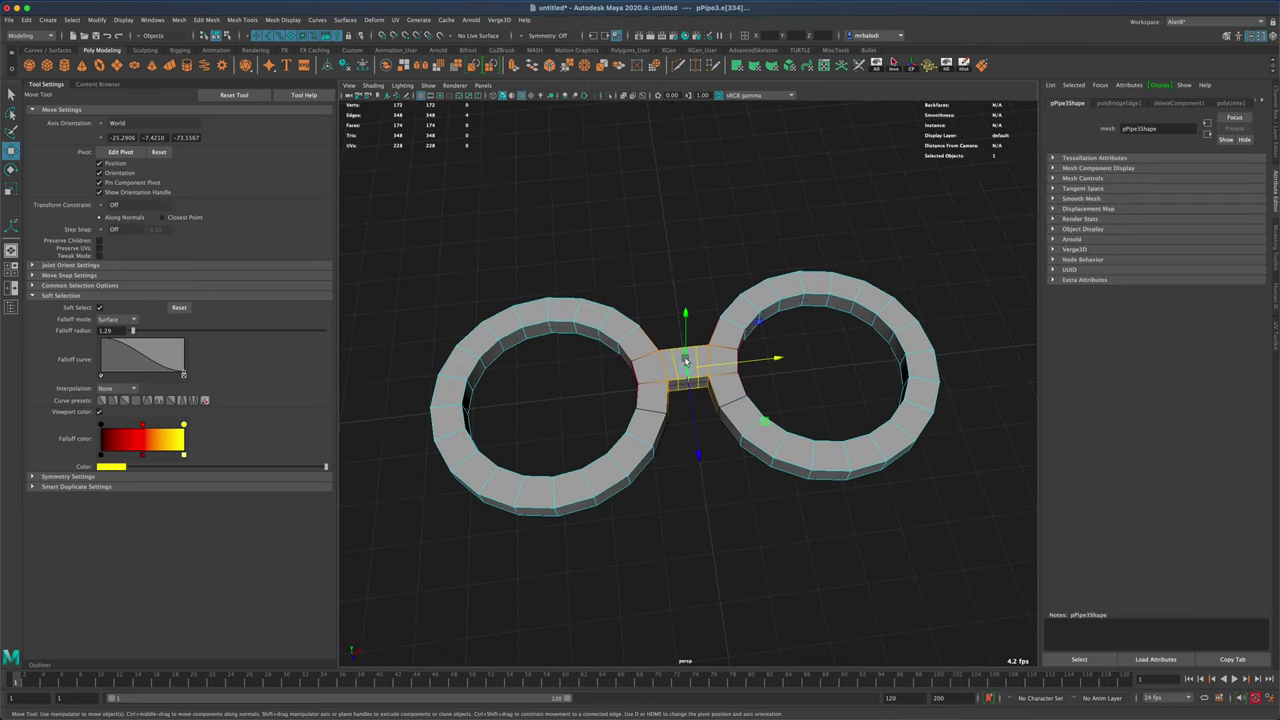
{"action": "left_click_drag", "start_coordinate": [670, 300], "coordinate": [701, 280], "text": "alt"}
{"action": "left_click_drag", "start_coordinate": [699, 412], "coordinate": [698, 410]}
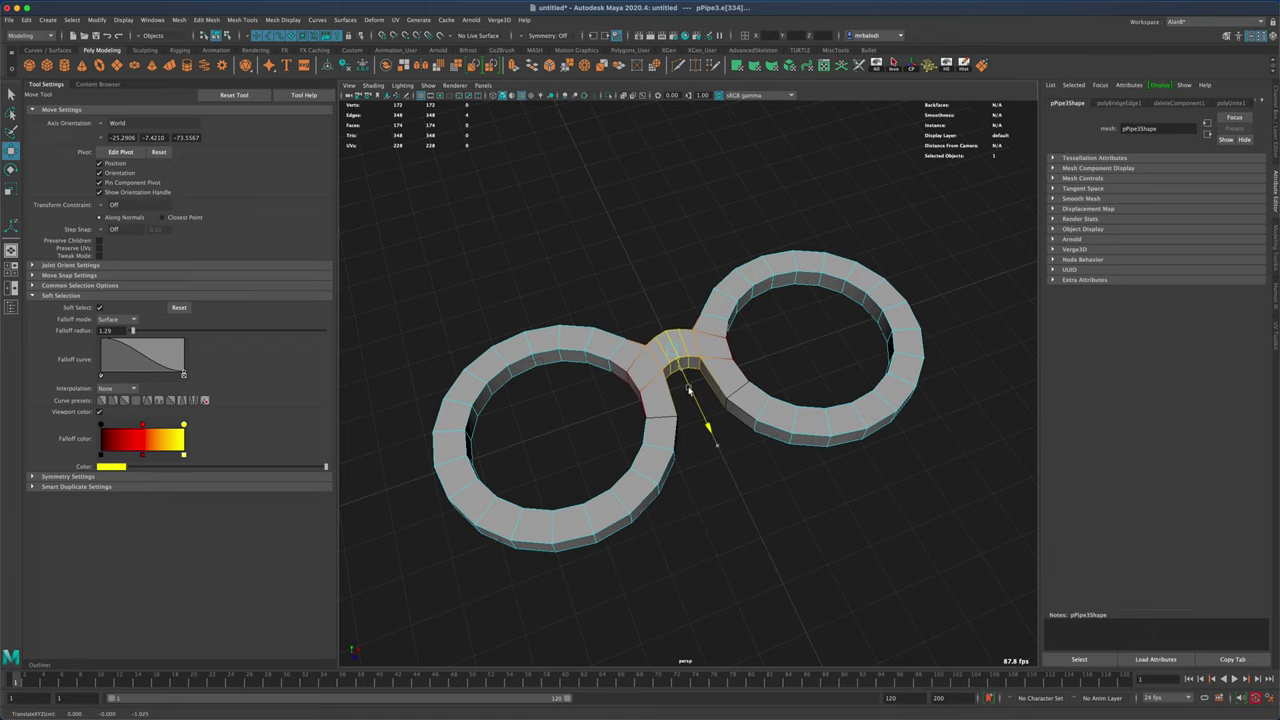
{"action": "left_click_drag", "start_coordinate": [692, 390], "coordinate": [742, 473], "text": "alt"}
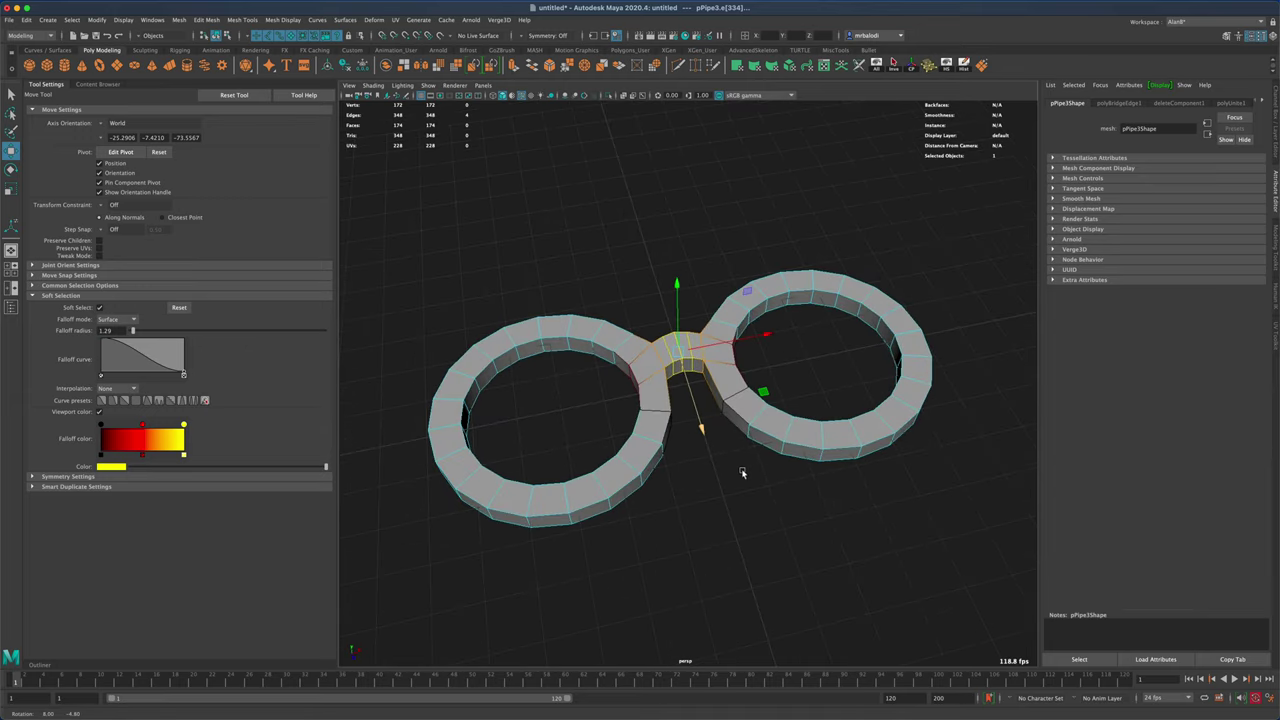
- Turn off Soft Select and clear the edge selection on the glasses frame
{"action": "left_click", "coordinate": [11, 93]}
{"action": "left_click_drag", "start_coordinate": [637, 270], "coordinate": [738, 387], "text": "alt"}
{"action": "left_click_drag", "start_coordinate": [913, 444], "coordinate": [710, 355], "text": "alt"}
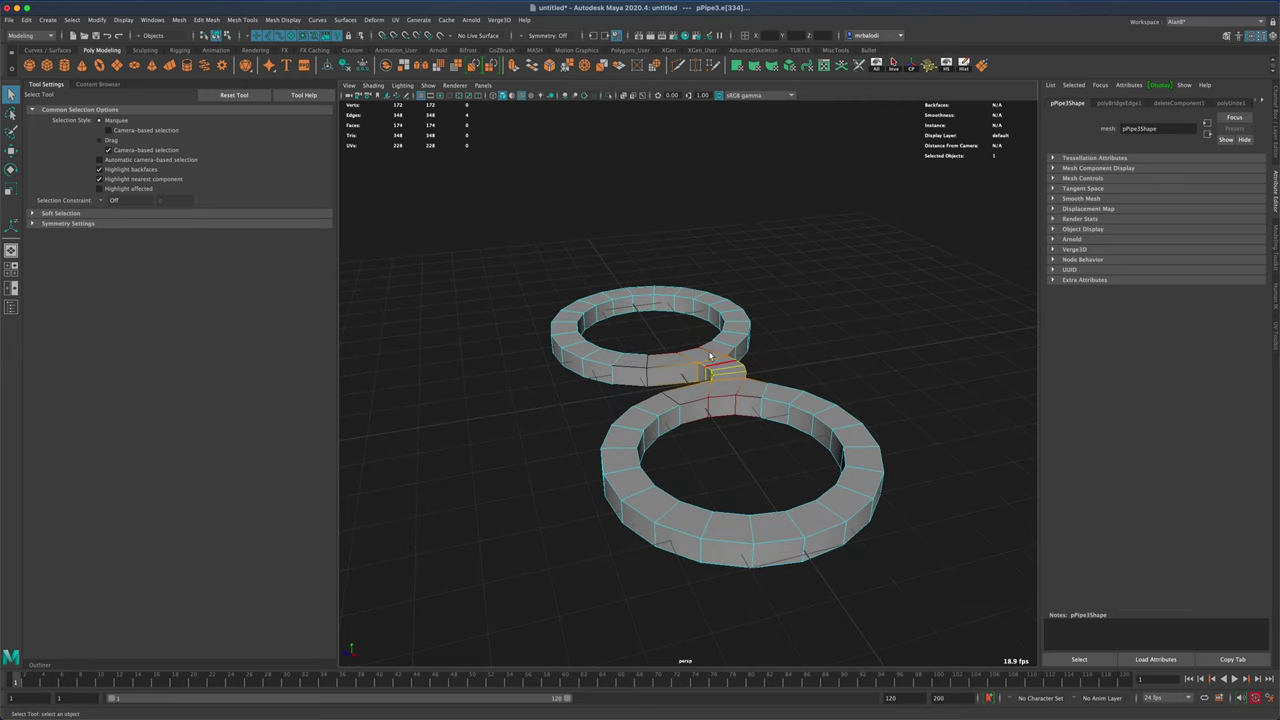
{"action": "key", "text": "w"}
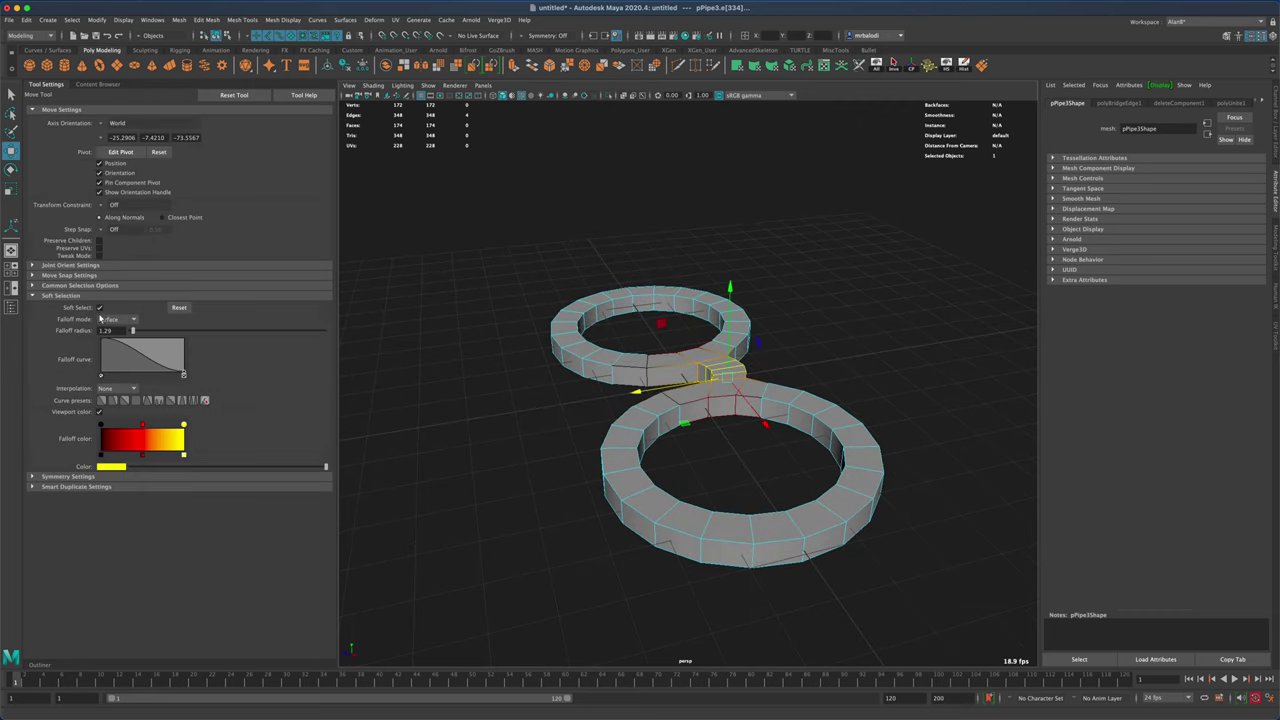
{"action": "left_click", "coordinate": [100, 308]}
{"action": "mouse_move", "coordinate": [469, 357]}
{"action": "left_mouse_down", "text": "alt"}
{"action": "mouse_move", "coordinate": [604, 402]}
{"action": "mouse_move", "coordinate": [594, 389]}
{"action": "mouse_move", "coordinate": [469, 377]}
{"action": "left_mouse_up", "text": "alt"}
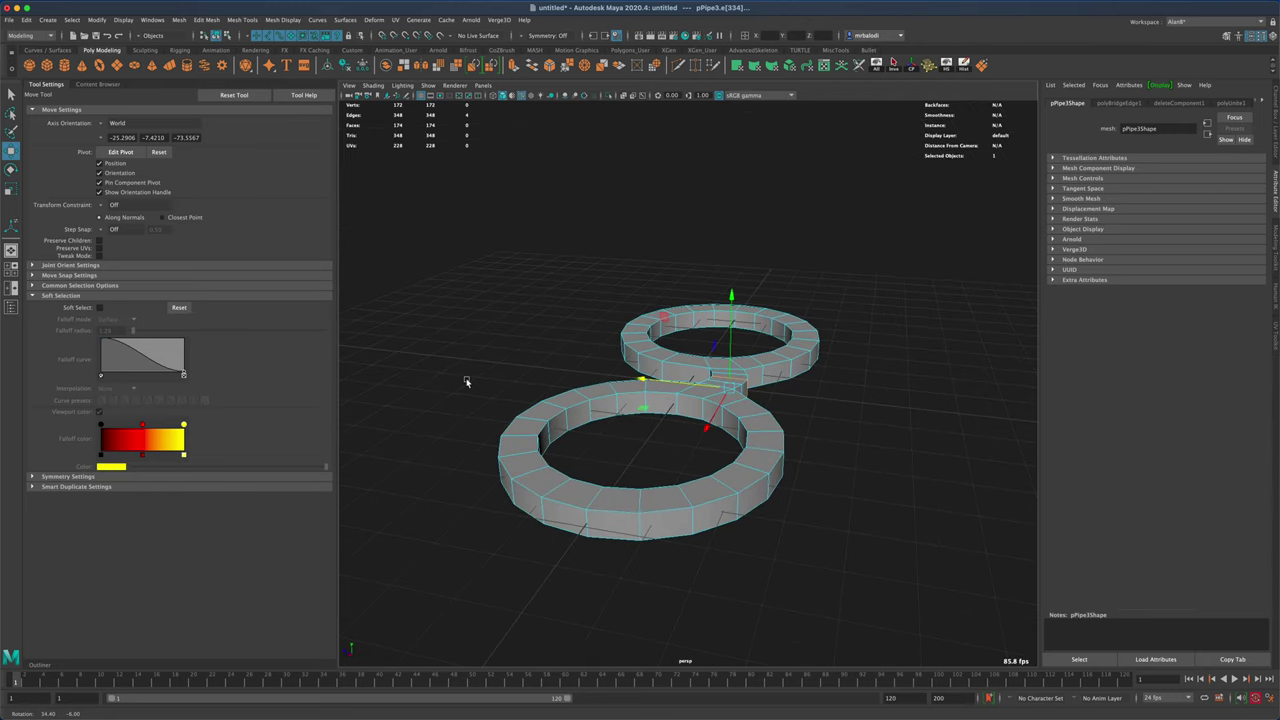
{"action": "right_click", "coordinate": [726, 516]}
{"action": "left_click", "coordinate": [725, 458]}
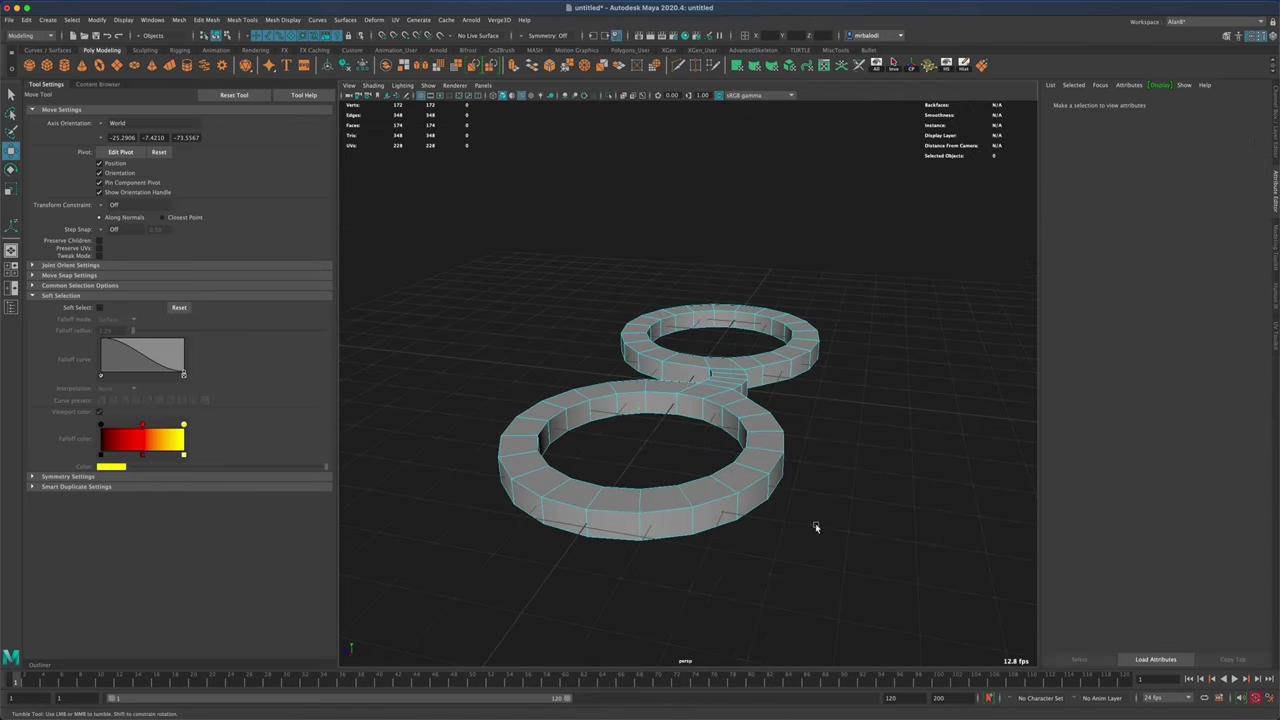
- Select an outer side face on one ring and try mirroring the selection with Object X symmetry
{"action": "left_click_drag", "start_coordinate": [814, 527], "coordinate": [804, 490], "text": "alt"}
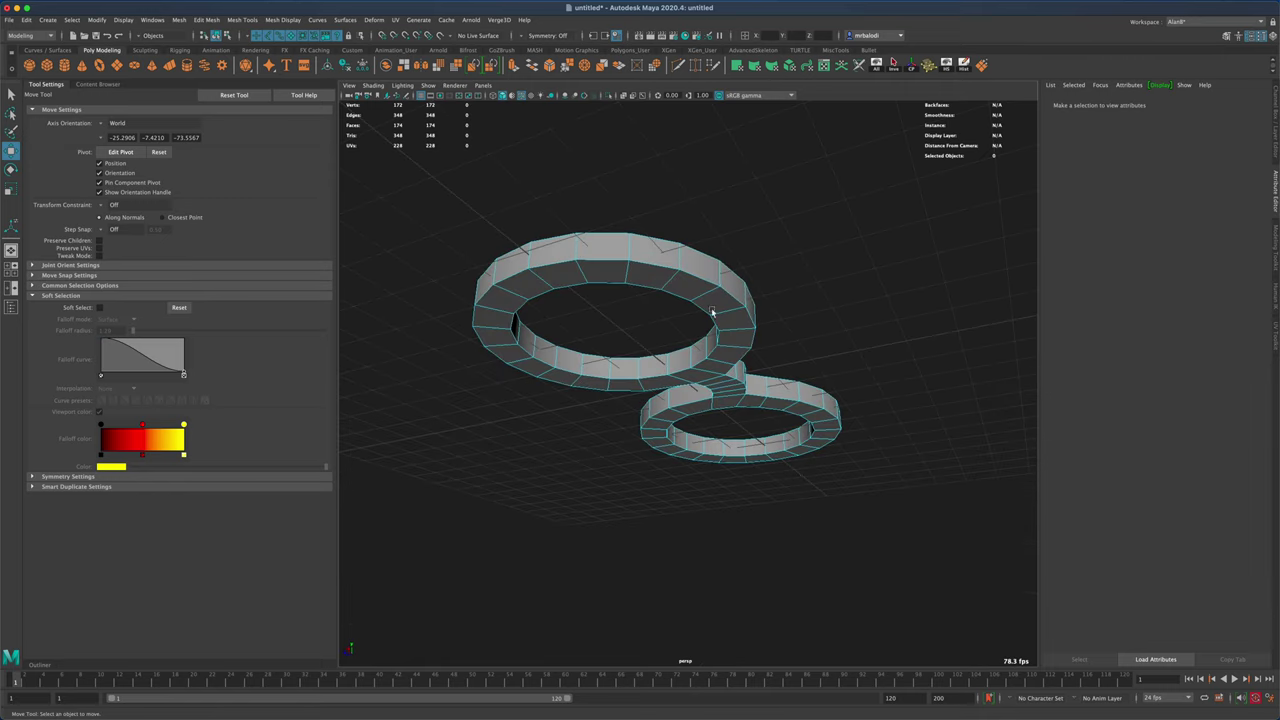
{"action": "left_click", "coordinate": [661, 258]}
{"action": "left_click_drag", "start_coordinate": [751, 203], "coordinate": [884, 247], "text": "alt"}
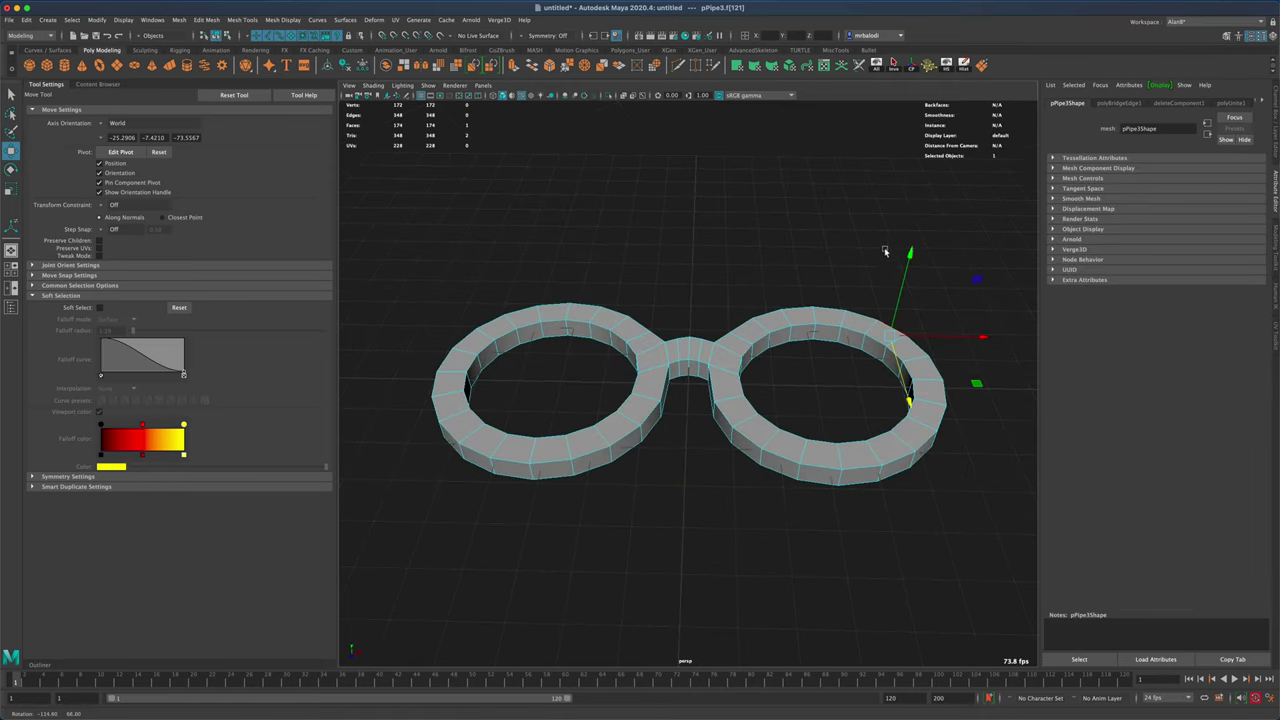
{"action": "left_click", "coordinate": [521, 37]}
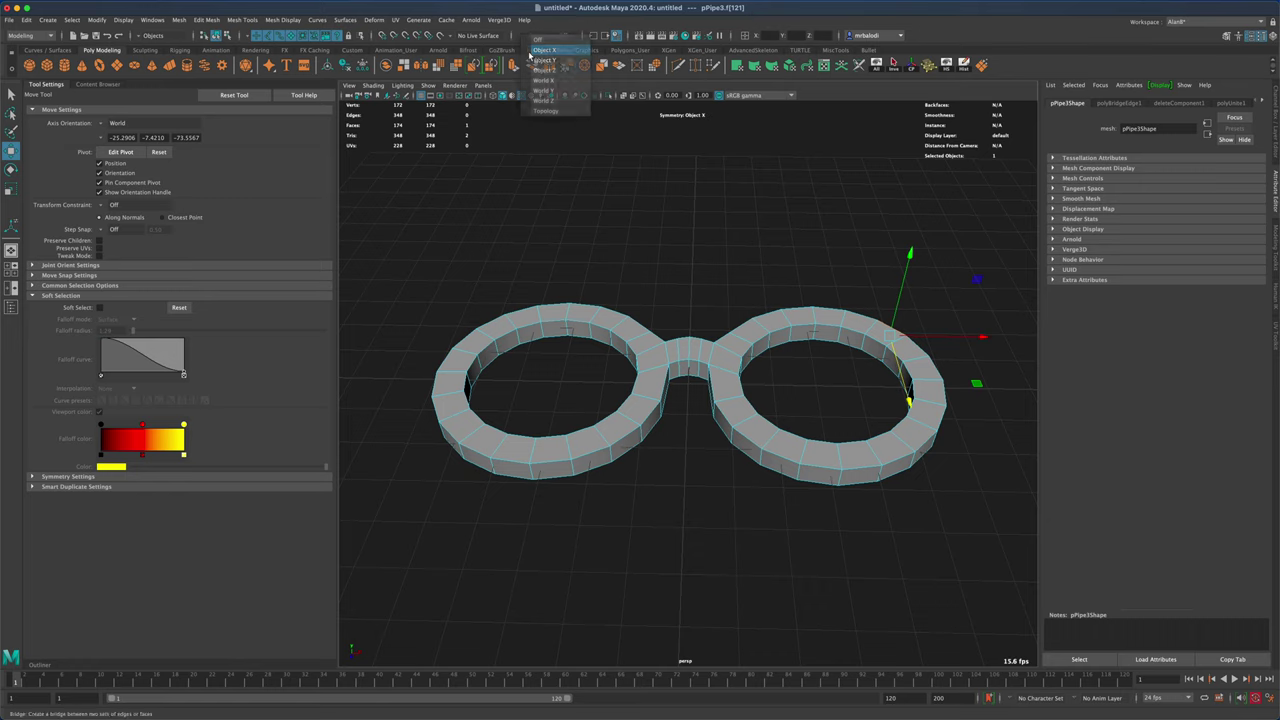
{"action": "left_click", "coordinate": [530, 52]}
{"action": "left_click_drag", "start_coordinate": [585, 180], "coordinate": [409, 180], "text": "alt"}
{"action": "left_click_drag", "start_coordinate": [580, 240], "coordinate": [594, 277], "text": "alt"}
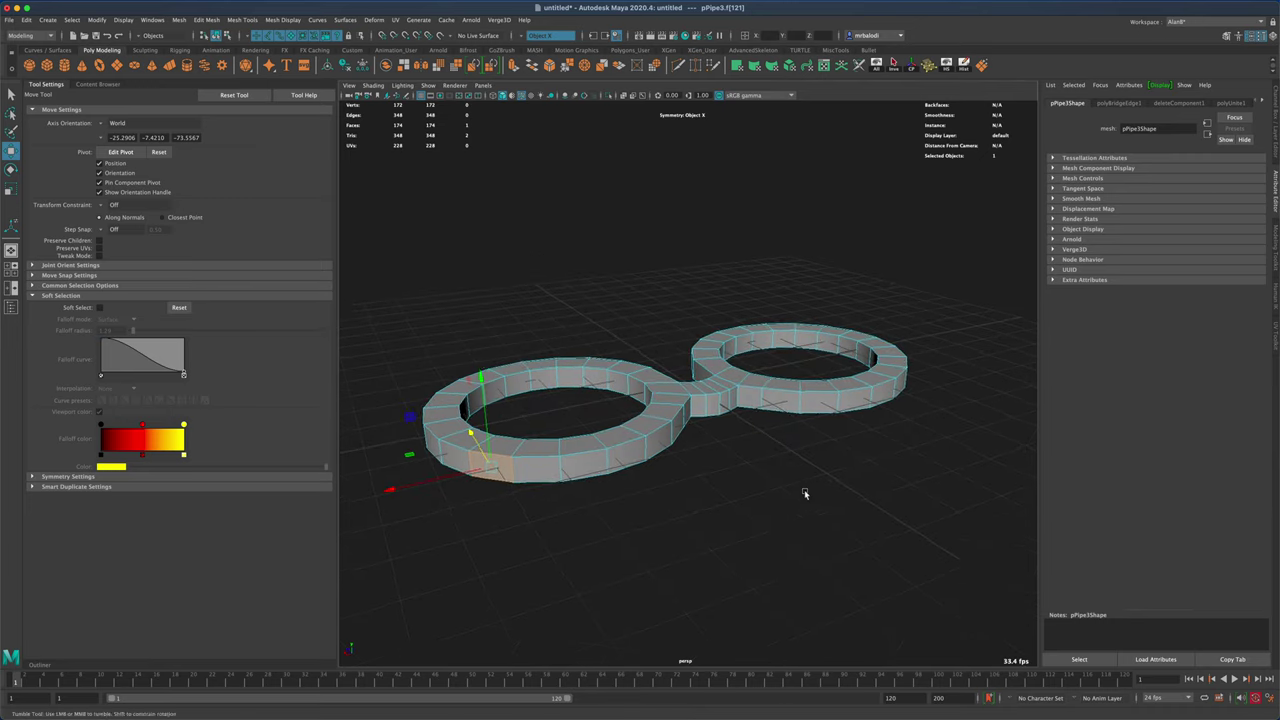
{"action": "mouse_move", "coordinate": [803, 494]}
{"action": "left_mouse_down", "text": "alt"}
{"action": "mouse_move", "coordinate": [723, 486]}
{"action": "mouse_move", "coordinate": [799, 500]}
{"action": "left_mouse_up", "text": "alt"}
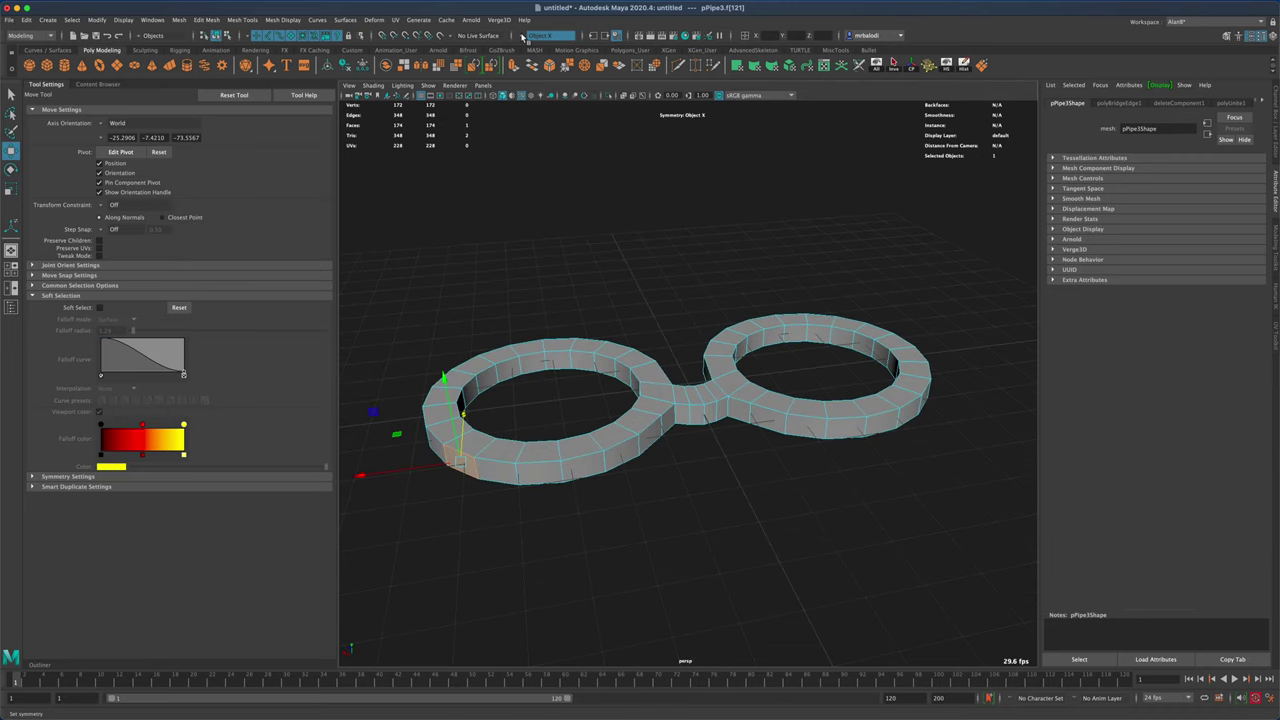
- Enable Topology symmetry using the bridge's middle edge and select the matching outer side faces of both rings
{"action": "left_click", "coordinate": [535, 35]}
{"action": "left_click", "coordinate": [560, 112]}
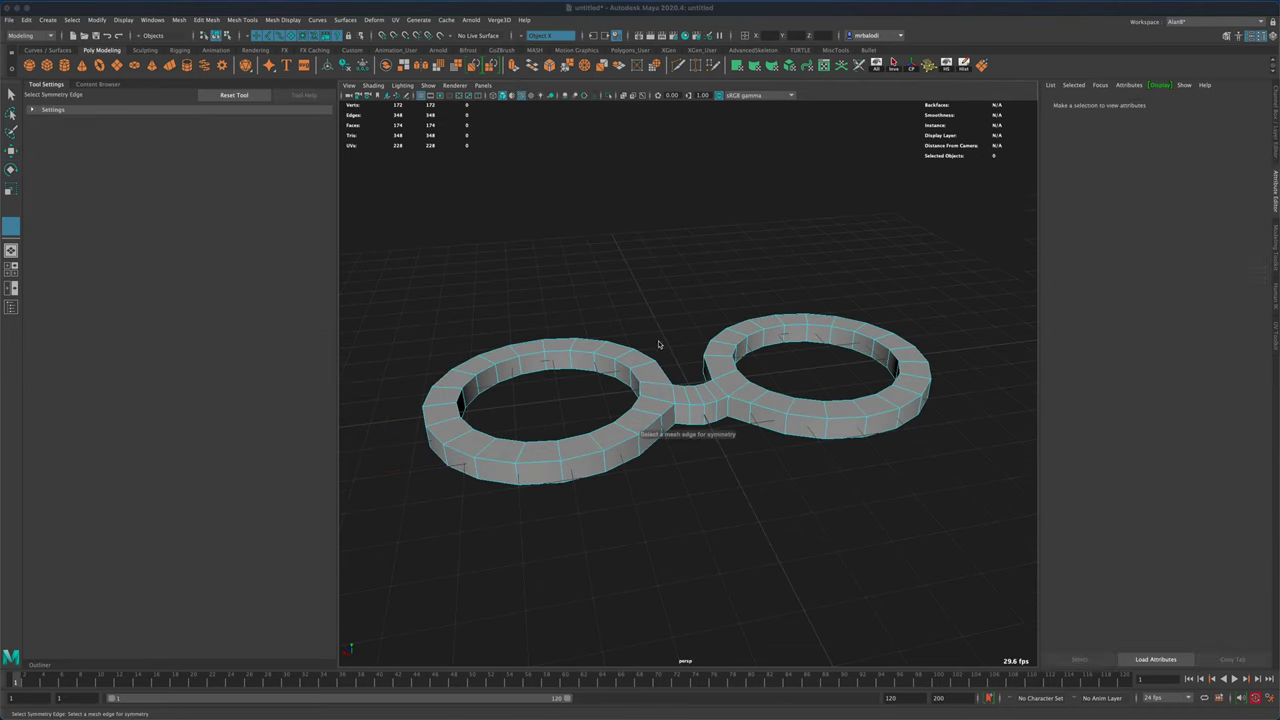
{"action": "left_click", "coordinate": [698, 397]}
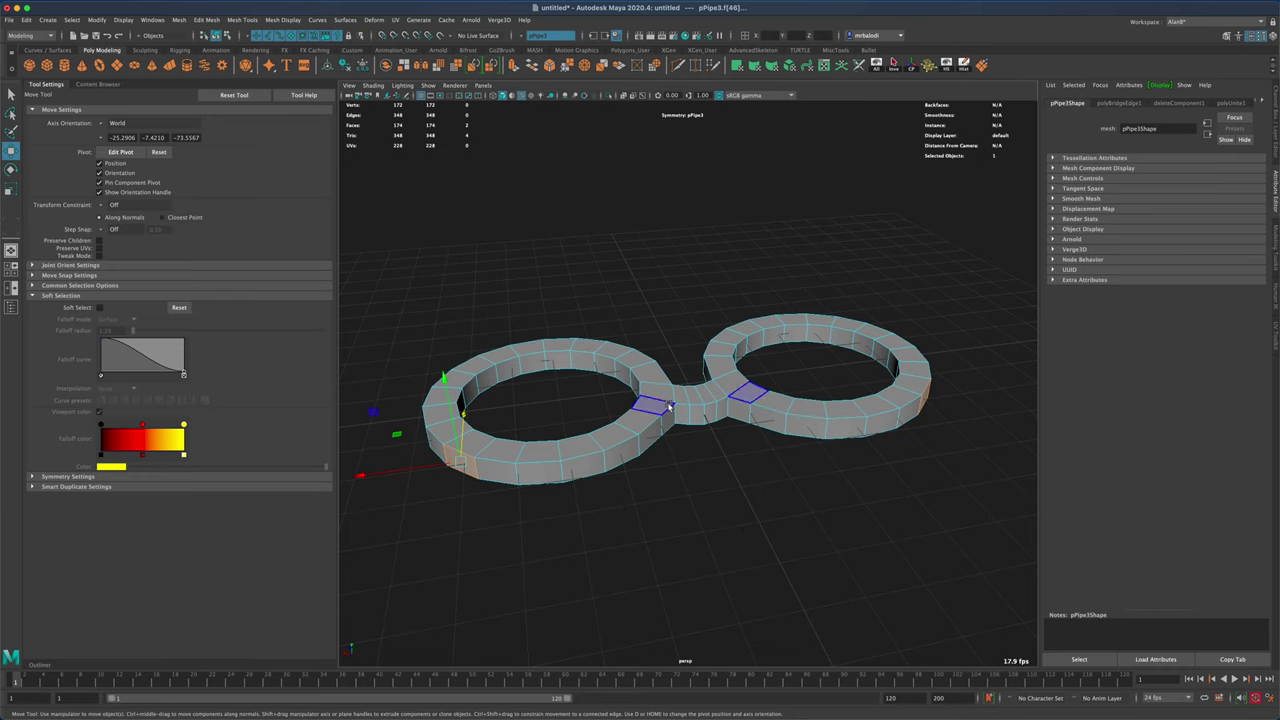
{"action": "left_click_drag", "start_coordinate": [619, 503], "coordinate": [842, 503], "text": "alt"}
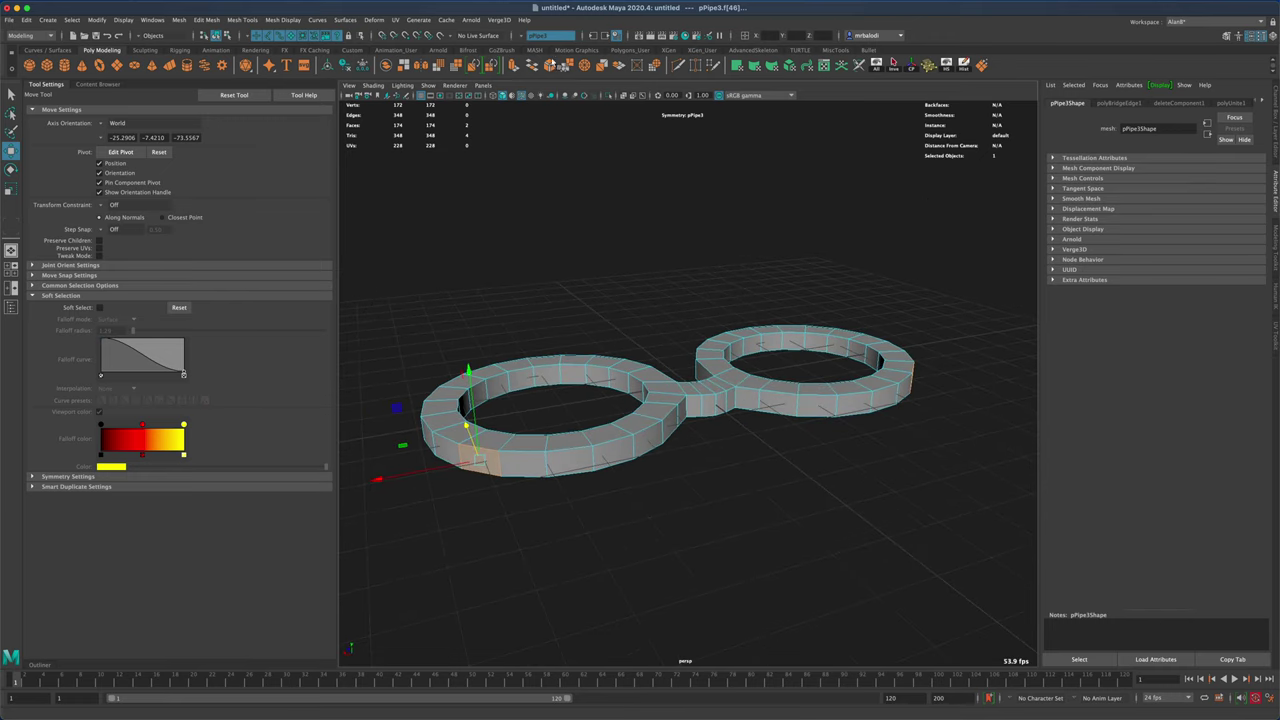
{"action": "left_click_drag", "start_coordinate": [623, 231], "coordinate": [880, 258], "text": "alt"}
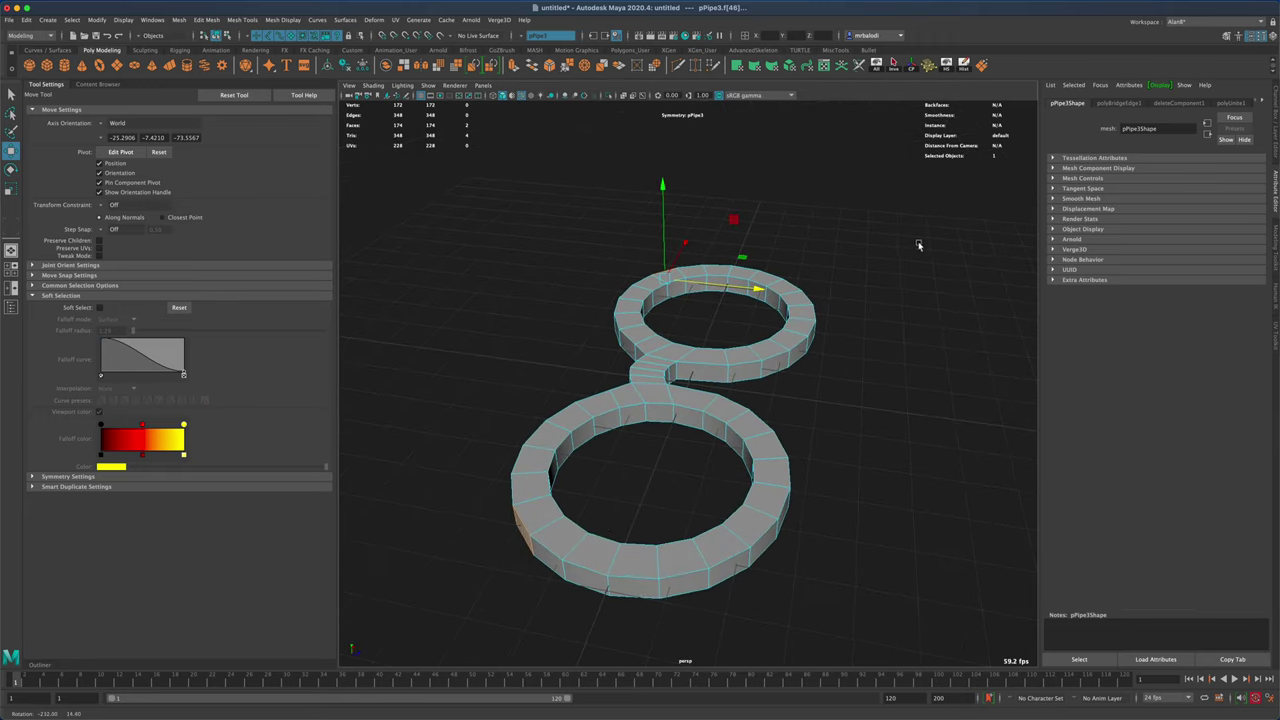
- Extrude the outer side faces of both rings outward about 0.47 units to form hinge stubs
{"action": "left_click", "coordinate": [580, 574]}
{"action": "left_click_drag", "start_coordinate": [580, 574], "coordinate": [719, 440], "text": "alt"}
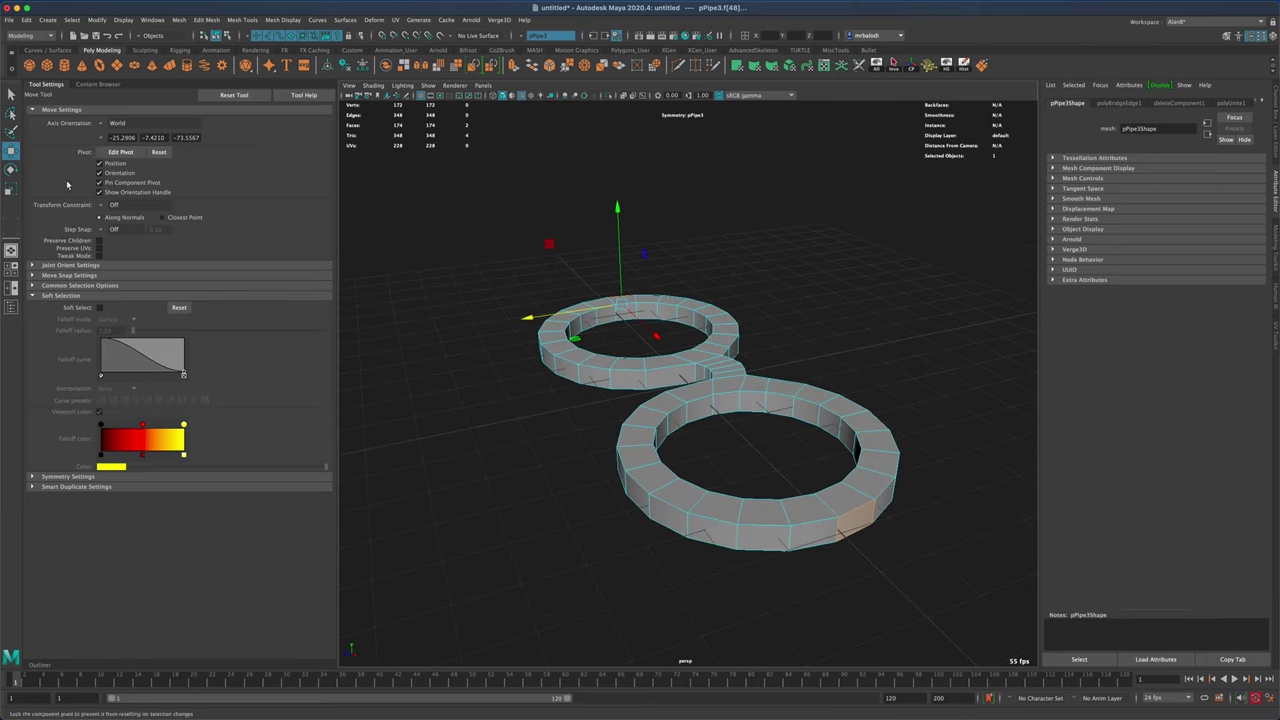
{"action": "left_click", "coordinate": [512, 66]}
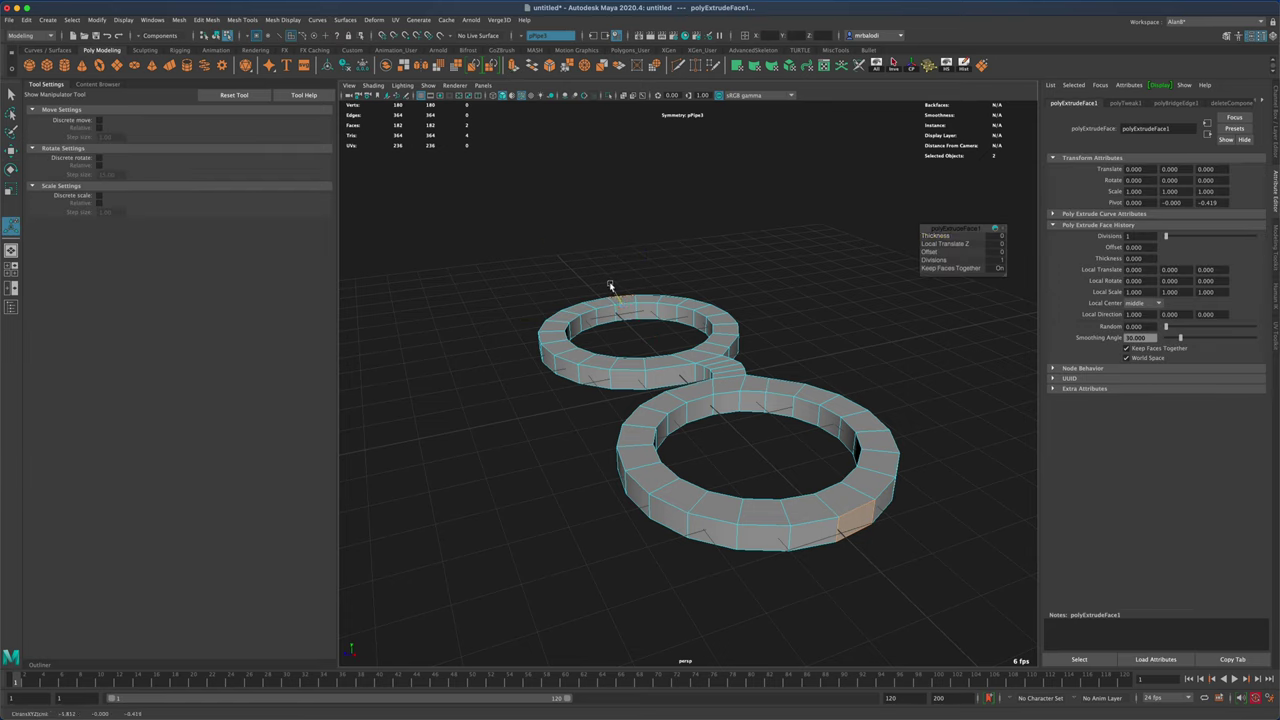
{"action": "mouse_move", "coordinate": [610, 287]}
{"action": "left_mouse_down"}
{"action": "mouse_move", "coordinate": [580, 289]}
{"action": "mouse_move", "coordinate": [624, 237]}
{"action": "mouse_move", "coordinate": [600, 290]}
{"action": "left_mouse_up"}
- Extrude the underside faces of both hinge stubs about 8.12 units to form the temple arms
{"action": "key", "text": "q"}
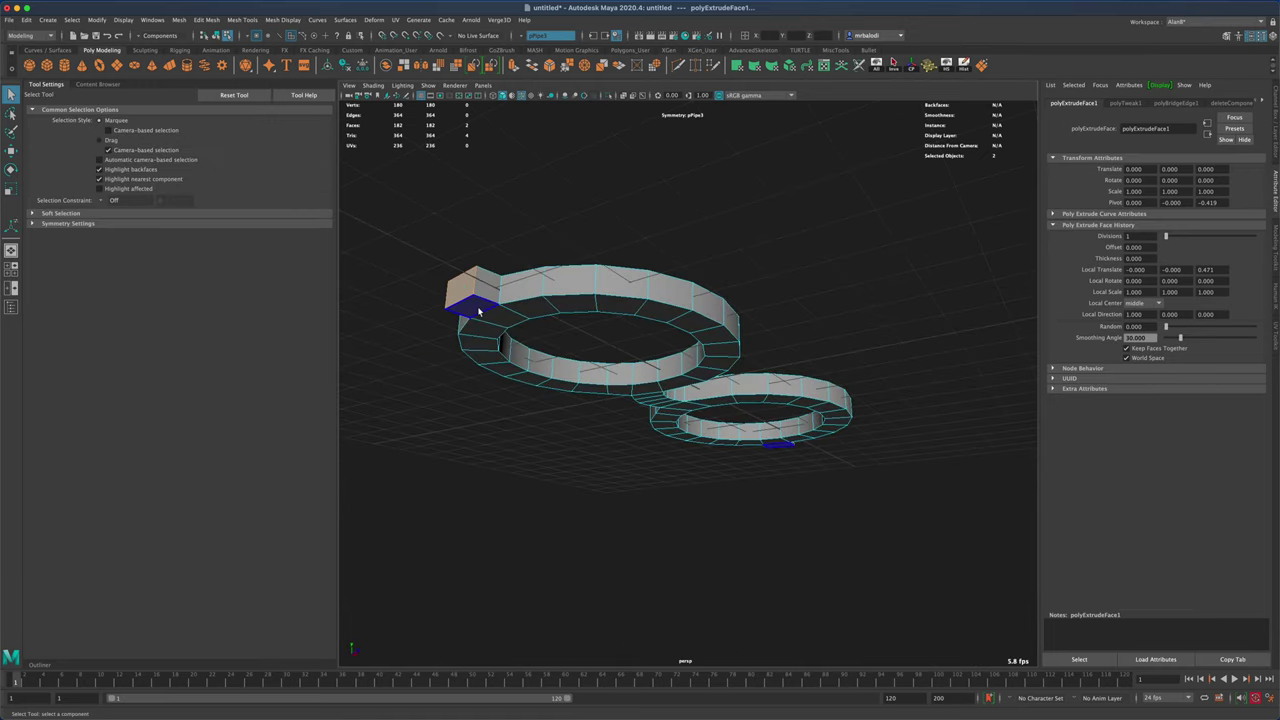
{"action": "left_click_drag", "start_coordinate": [480, 426], "coordinate": [531, 462], "text": "alt"}
{"action": "scroll", "coordinate": [500, 465], "scroll_direction": "down", "scroll_amount": 5}
{"action": "left_click", "coordinate": [513, 65]}
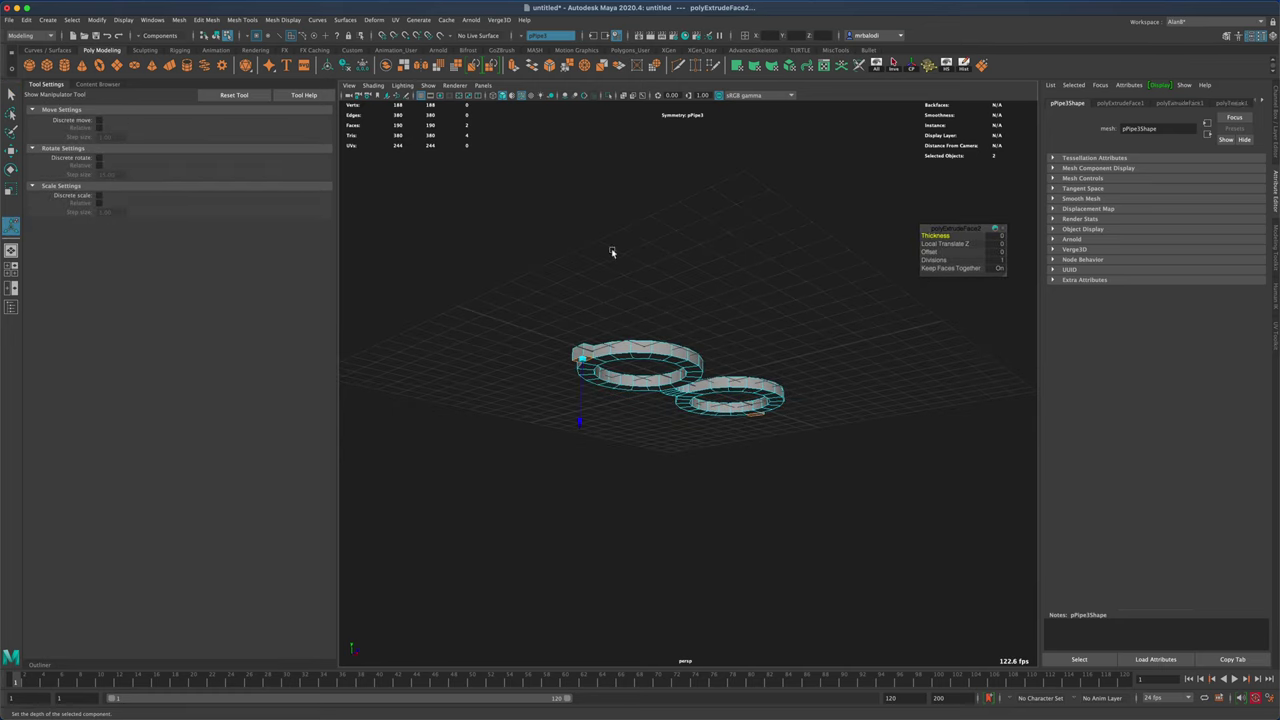
{"action": "left_click_drag", "start_coordinate": [578, 372], "coordinate": [583, 557]}
{"action": "right_click_drag", "start_coordinate": [583, 557], "coordinate": [594, 486], "text": "alt"}
{"action": "left_click_drag", "start_coordinate": [594, 486], "coordinate": [655, 405], "text": "alt"}
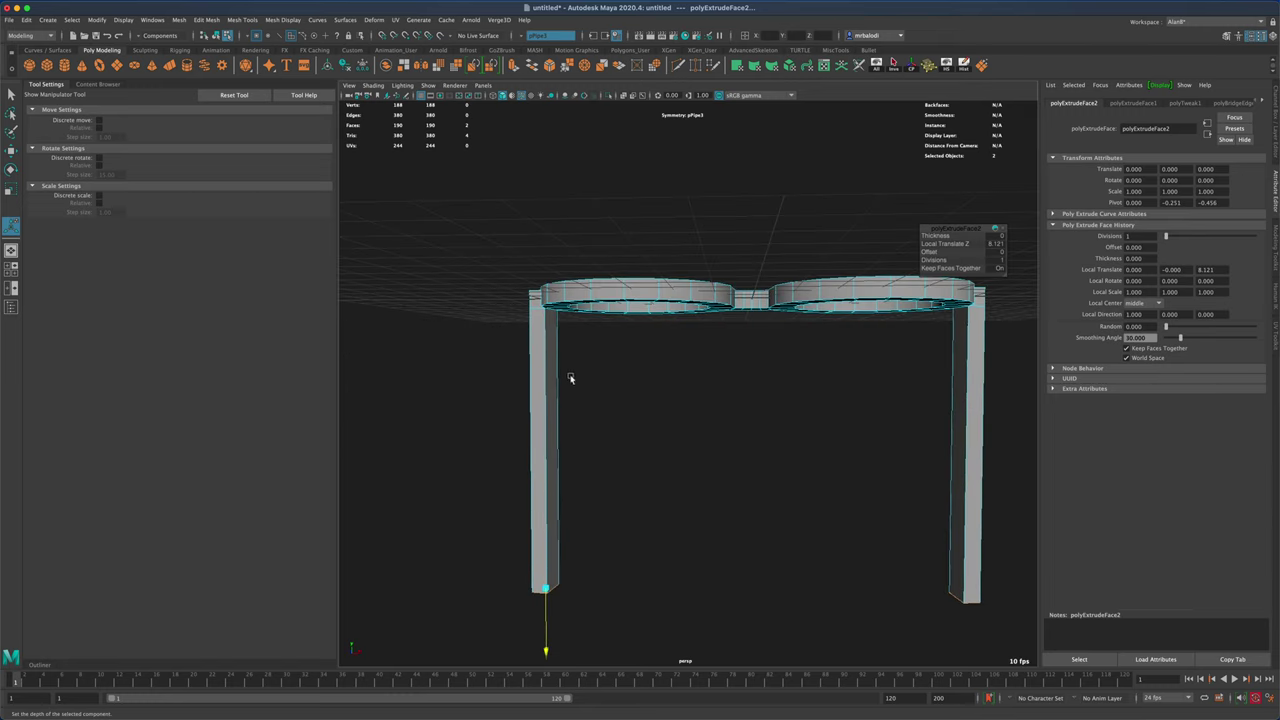
- Select the outward-facing faces of the hinge stubs and temple arms and move them inward along X to thin the arms
{"action": "right_click_drag", "start_coordinate": [570, 378], "coordinate": [571, 404]}
{"action": "left_click_drag", "start_coordinate": [571, 404], "coordinate": [570, 322], "text": "alt"}
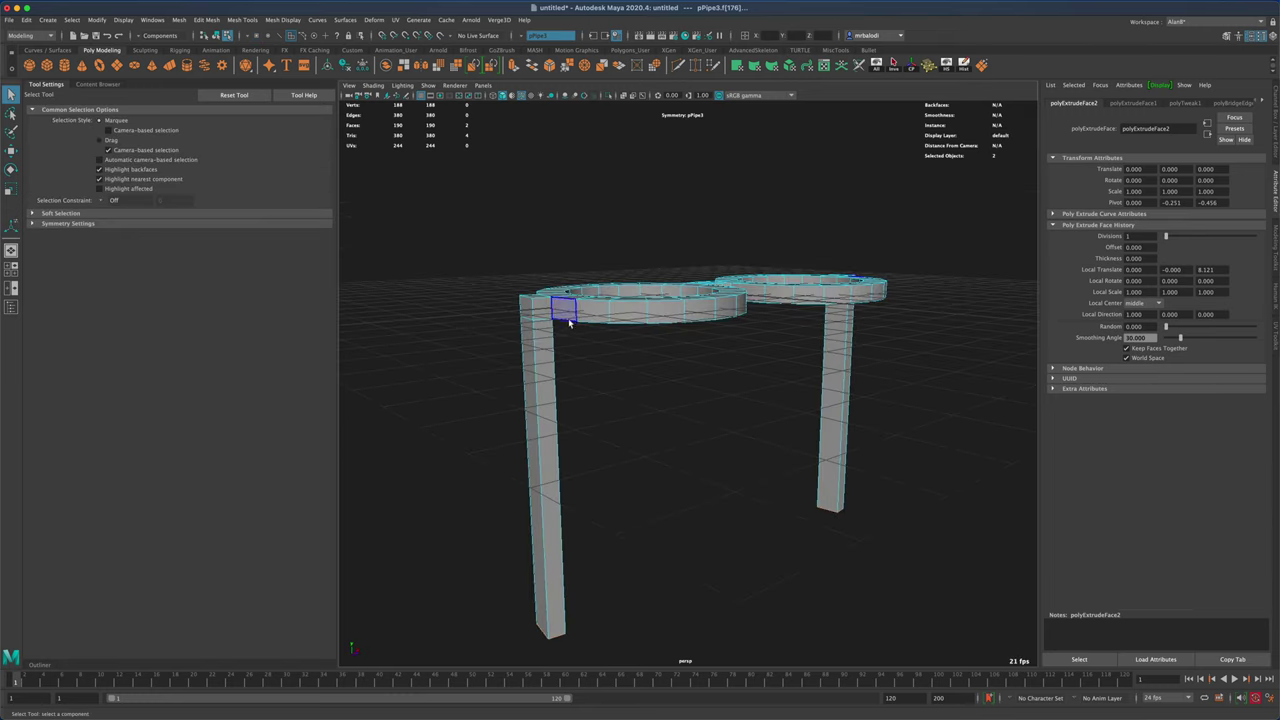
{"action": "left_click", "coordinate": [531, 311], "text": "shift"}
{"action": "left_click_drag", "start_coordinate": [560, 400], "coordinate": [684, 419], "text": "alt"}
{"action": "left_click", "coordinate": [10, 150]}
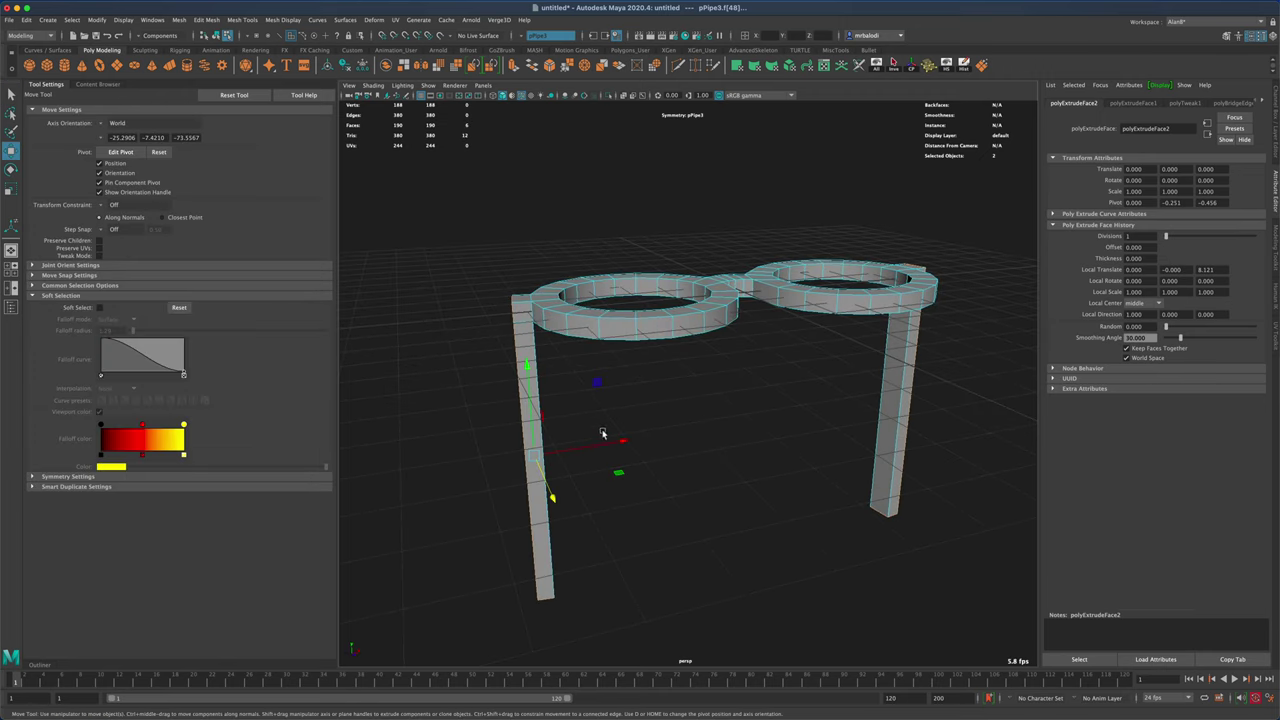
{"action": "left_click_drag", "start_coordinate": [617, 442], "coordinate": [623, 442]}
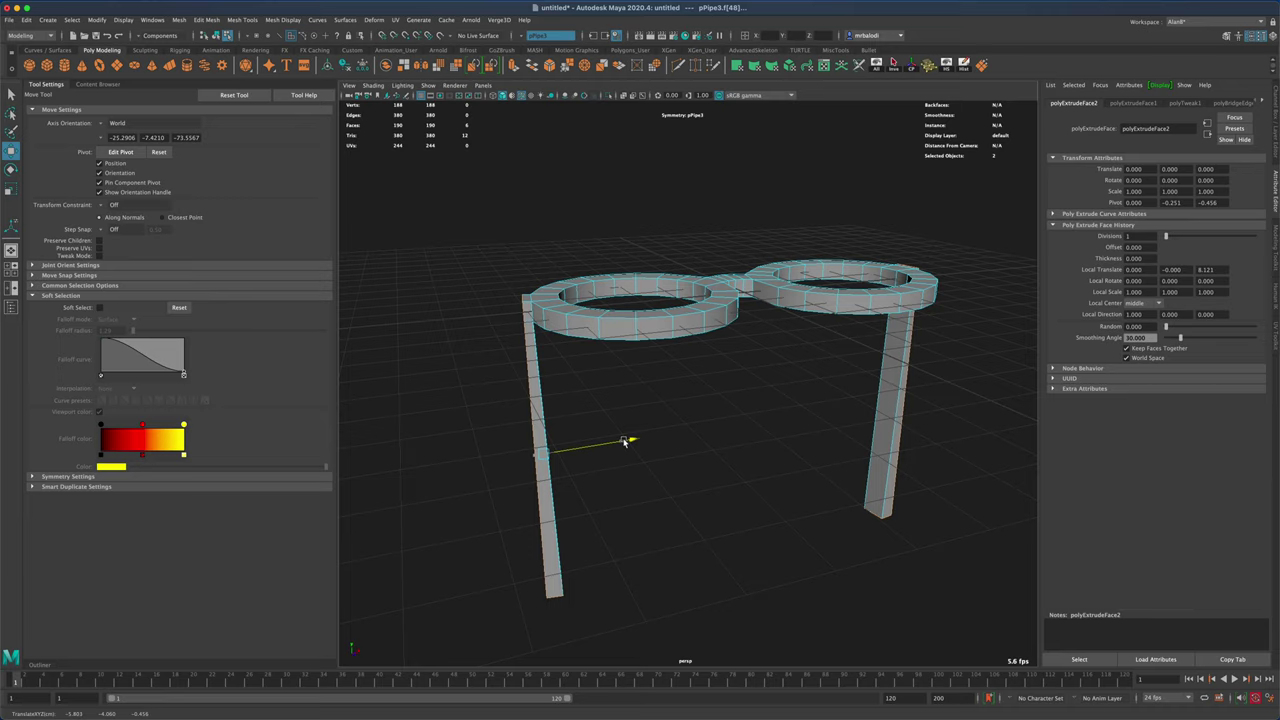
- Taper both temple arms by scaling their end vertices narrower along X and to about 0.58 along Z
{"action": "left_click_drag", "start_coordinate": [711, 494], "coordinate": [663, 489], "text": "alt"}
{"action": "right_click_drag", "start_coordinate": [537, 430], "coordinate": [495, 433]}
{"action": "left_click_drag", "start_coordinate": [464, 580], "coordinate": [644, 665]}
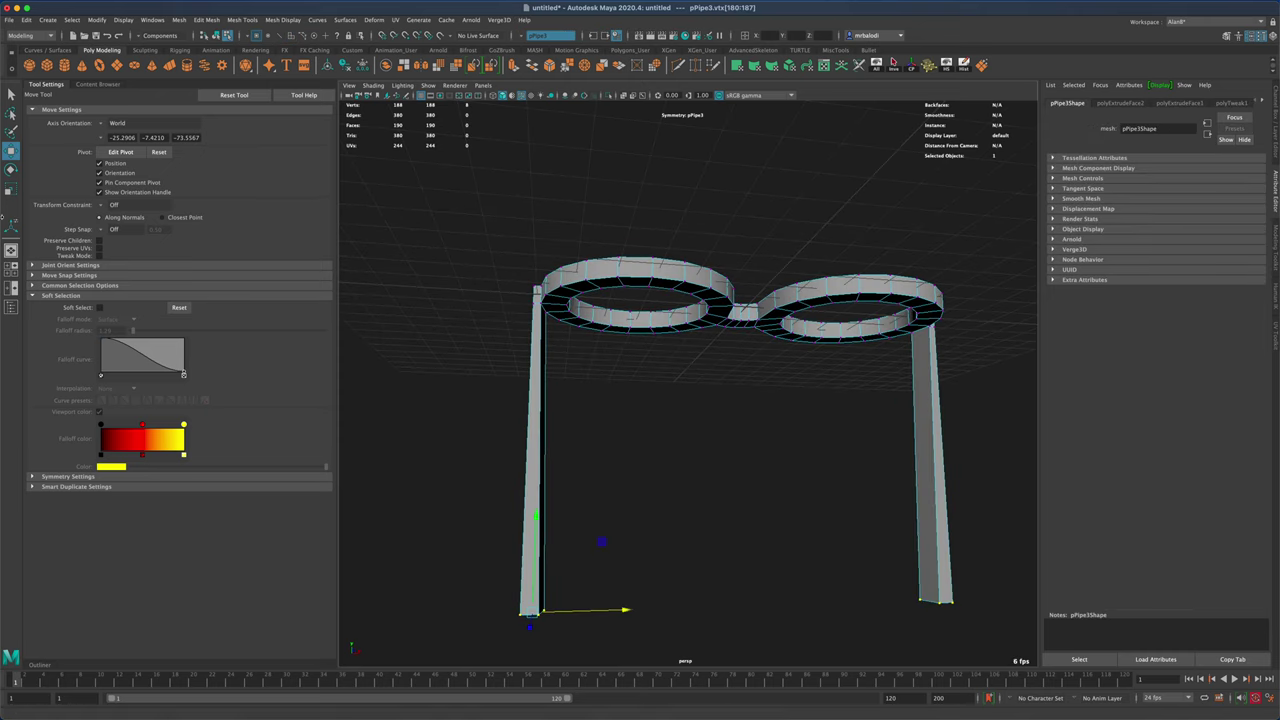
{"action": "key", "text": "r"}
{"action": "left_click_drag", "start_coordinate": [622, 610], "coordinate": [582, 611]}
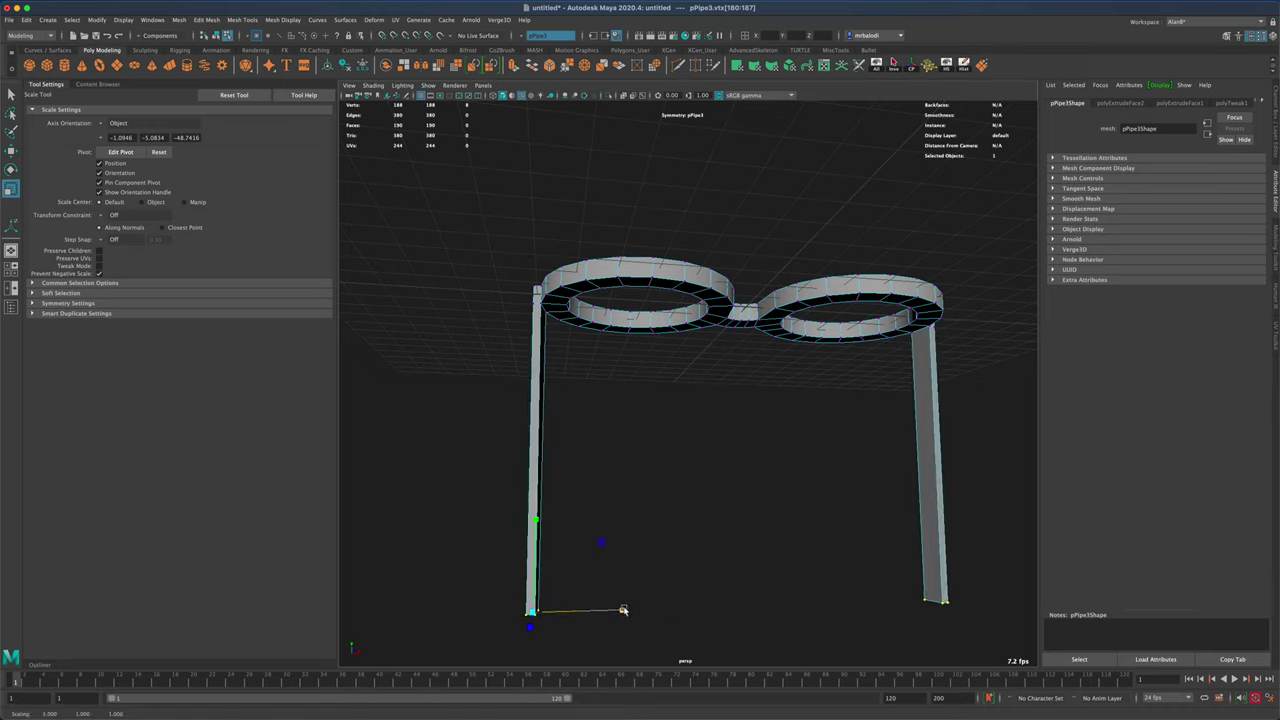
{"action": "left_click_drag", "start_coordinate": [645, 548], "coordinate": [760, 514], "text": "alt"}
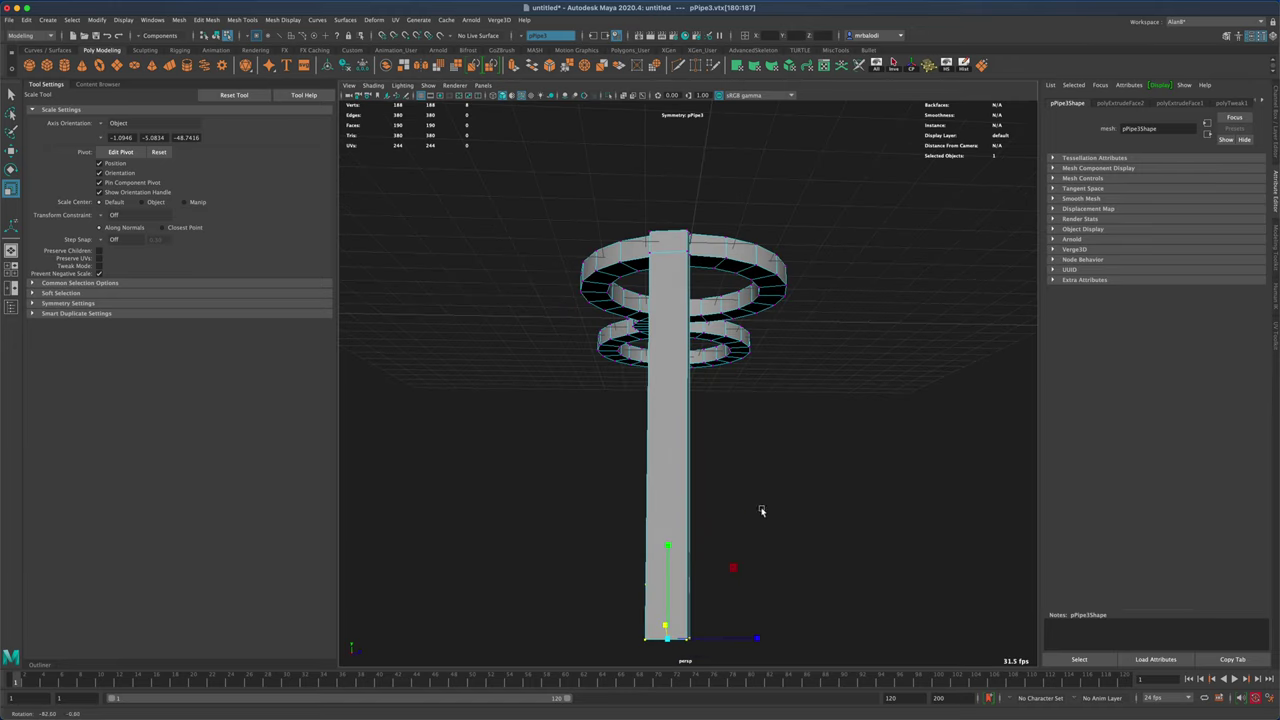
{"action": "left_click_drag", "start_coordinate": [757, 638], "coordinate": [720, 638]}
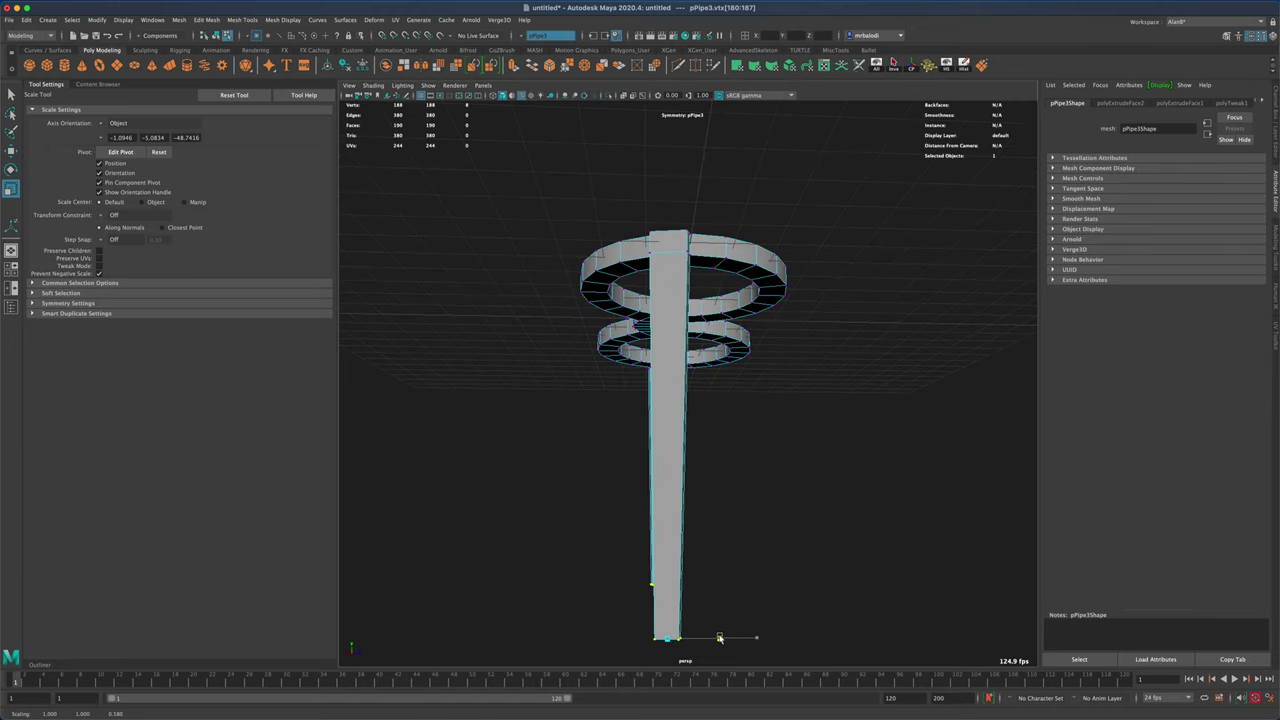
- Extrude the end faces of both temple arms twice, with a short segment followed by one about 1.02 units long
{"action": "left_click_drag", "start_coordinate": [801, 559], "coordinate": [670, 570], "text": "alt"}
{"action": "left_click", "coordinate": [11, 93]}
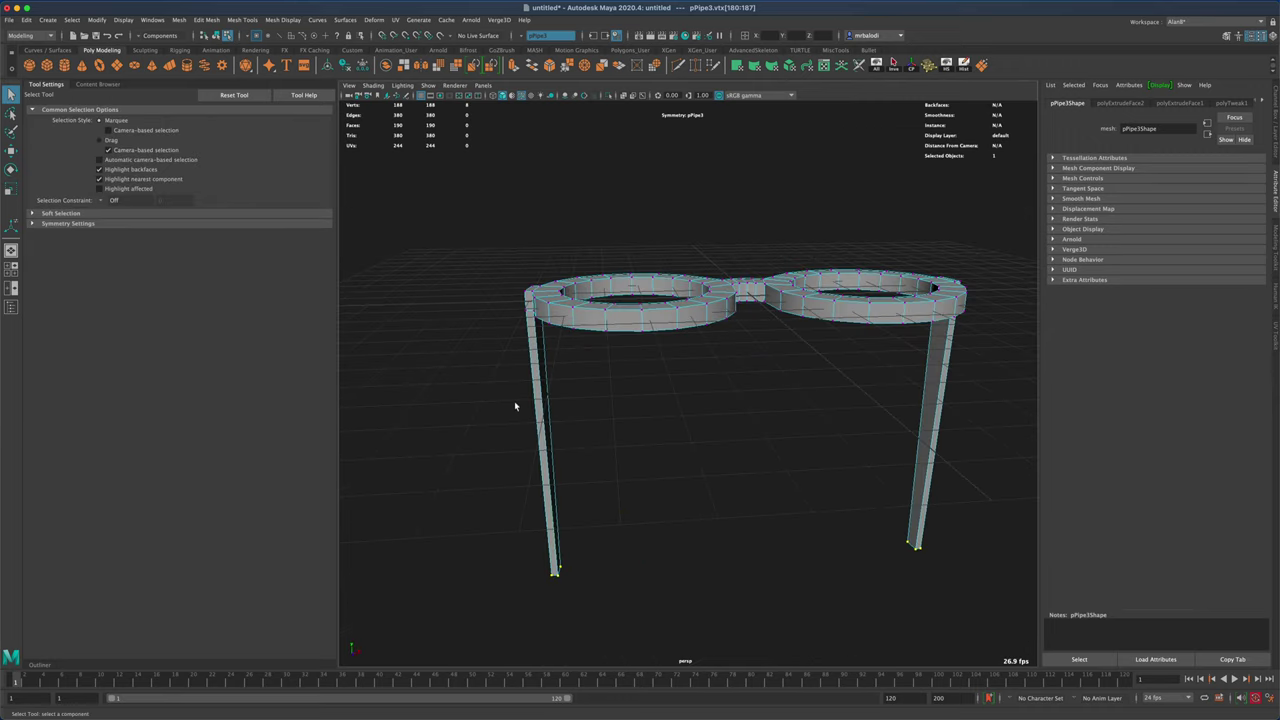
{"action": "left_click_drag", "start_coordinate": [517, 403], "coordinate": [627, 312], "text": "alt"}
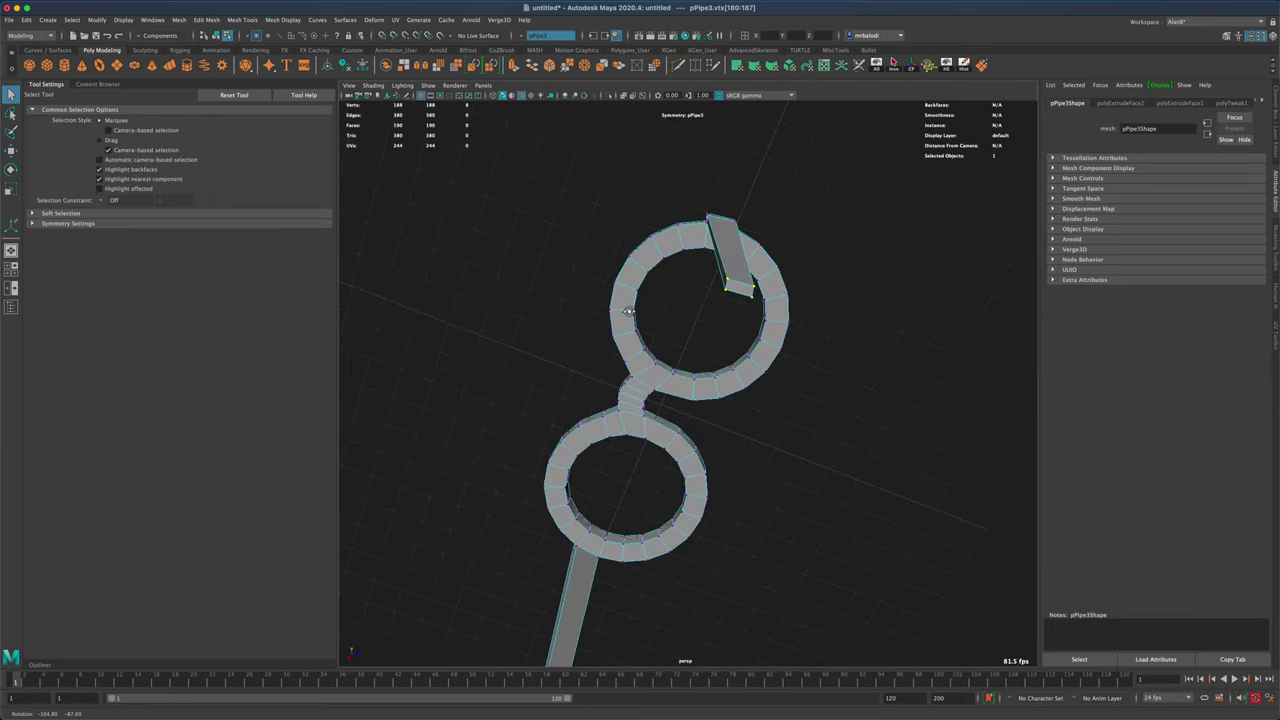
{"action": "right_click", "coordinate": [748, 287]}
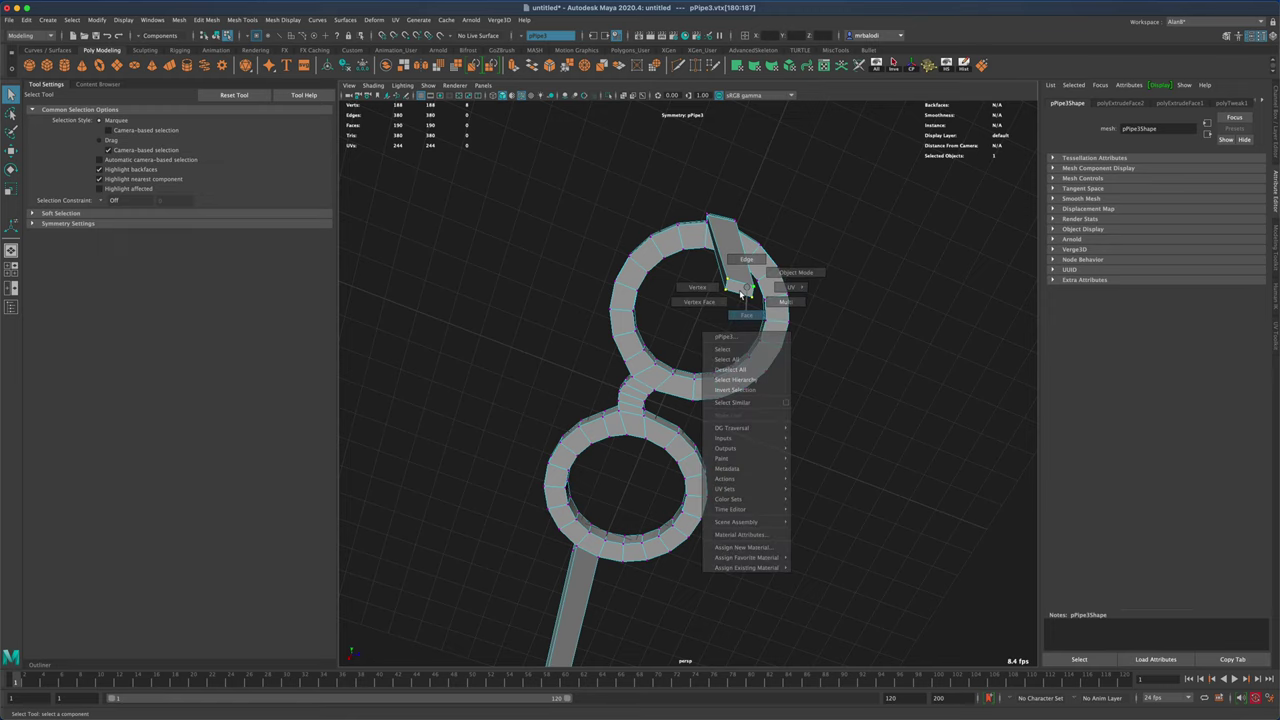
{"action": "left_click", "coordinate": [746, 314]}
{"action": "left_click_drag", "start_coordinate": [877, 397], "coordinate": [968, 459], "text": "alt"}
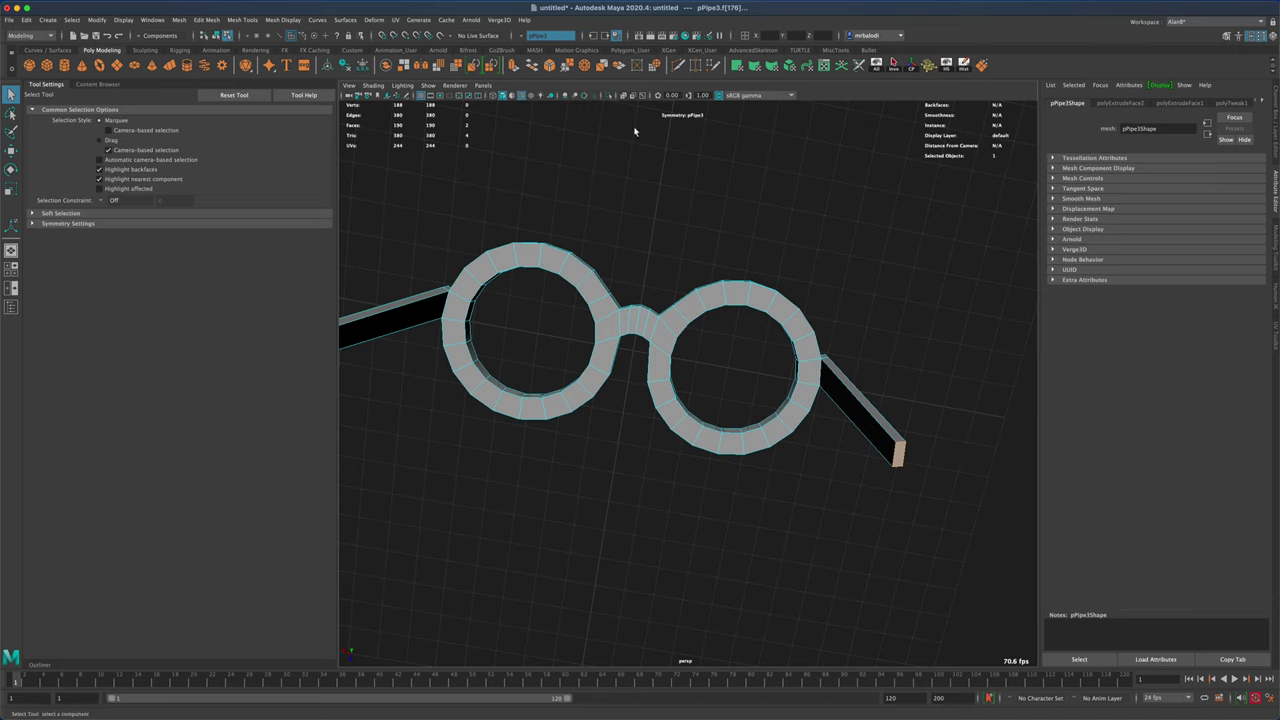
{"action": "left_click", "coordinate": [531, 65]}
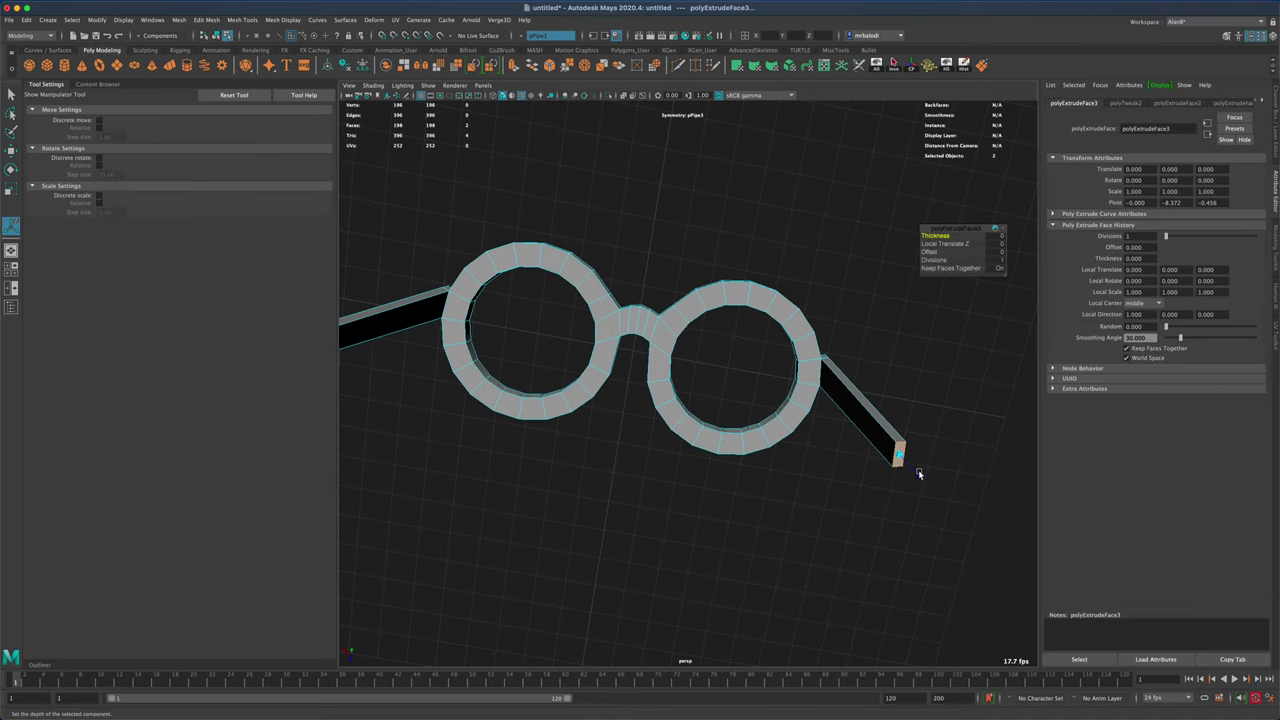
{"action": "left_click_drag", "start_coordinate": [918, 470], "coordinate": [928, 487]}
{"action": "left_click_drag", "start_coordinate": [929, 484], "coordinate": [806, 405]}
- In the side view, move the two lower vertex rows of the temple arms along positive Z to bend the tips into ear hooks
{"action": "right_click_drag", "start_coordinate": [806, 405], "coordinate": [761, 408]}
{"action": "right_click_drag", "start_coordinate": [872, 421], "coordinate": [883, 422]}
{"action": "key", "text": "space"}
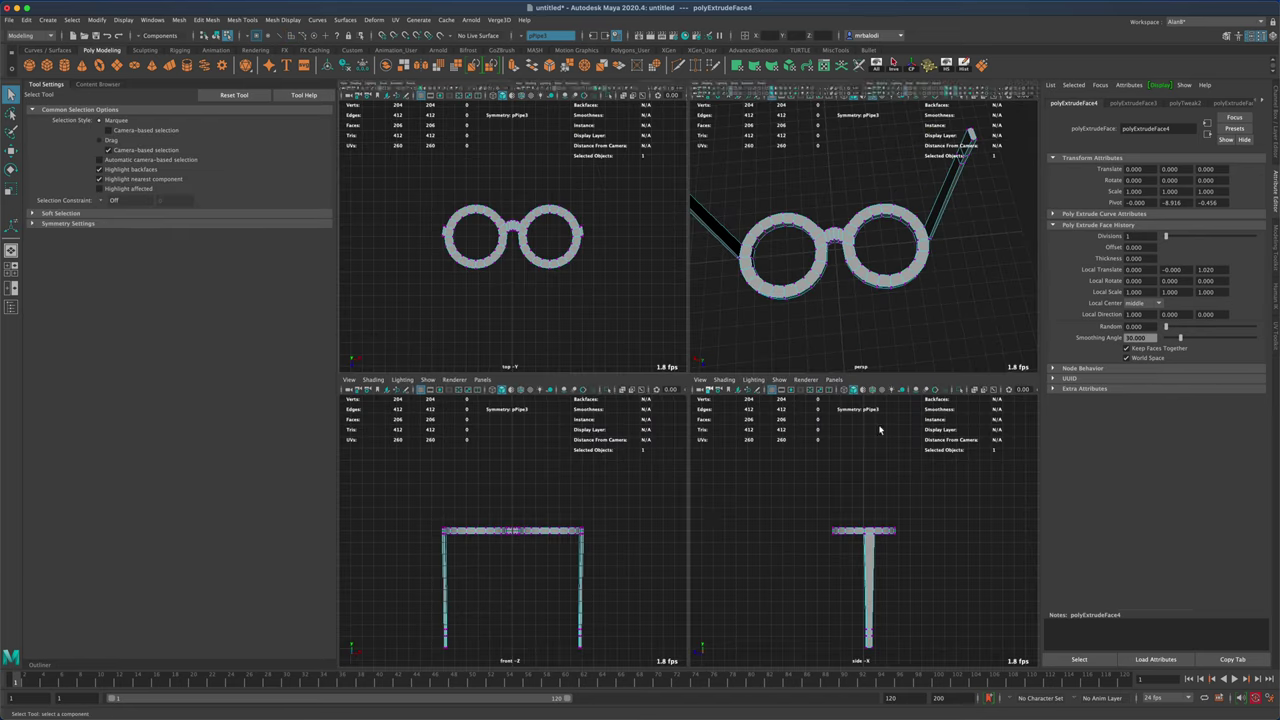
{"action": "key", "text": "space"}
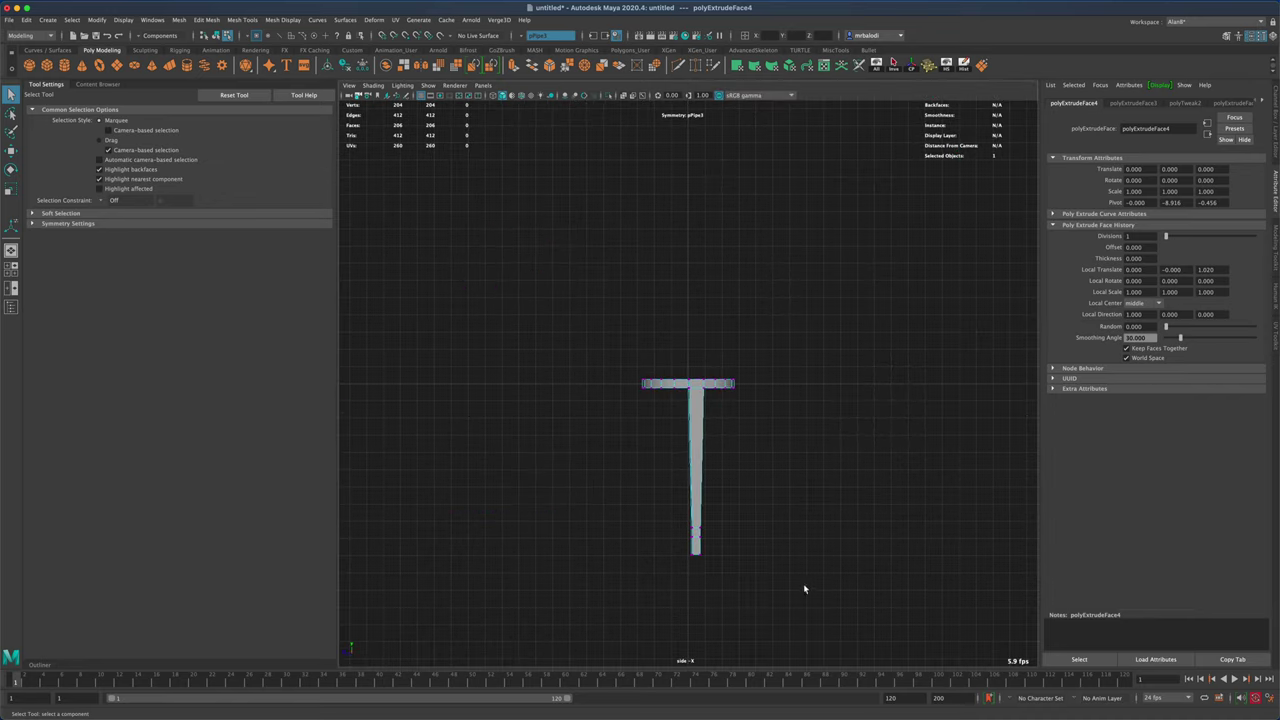
{"action": "scroll", "coordinate": [762, 577], "scroll_direction": "up", "scroll_amount": 5}
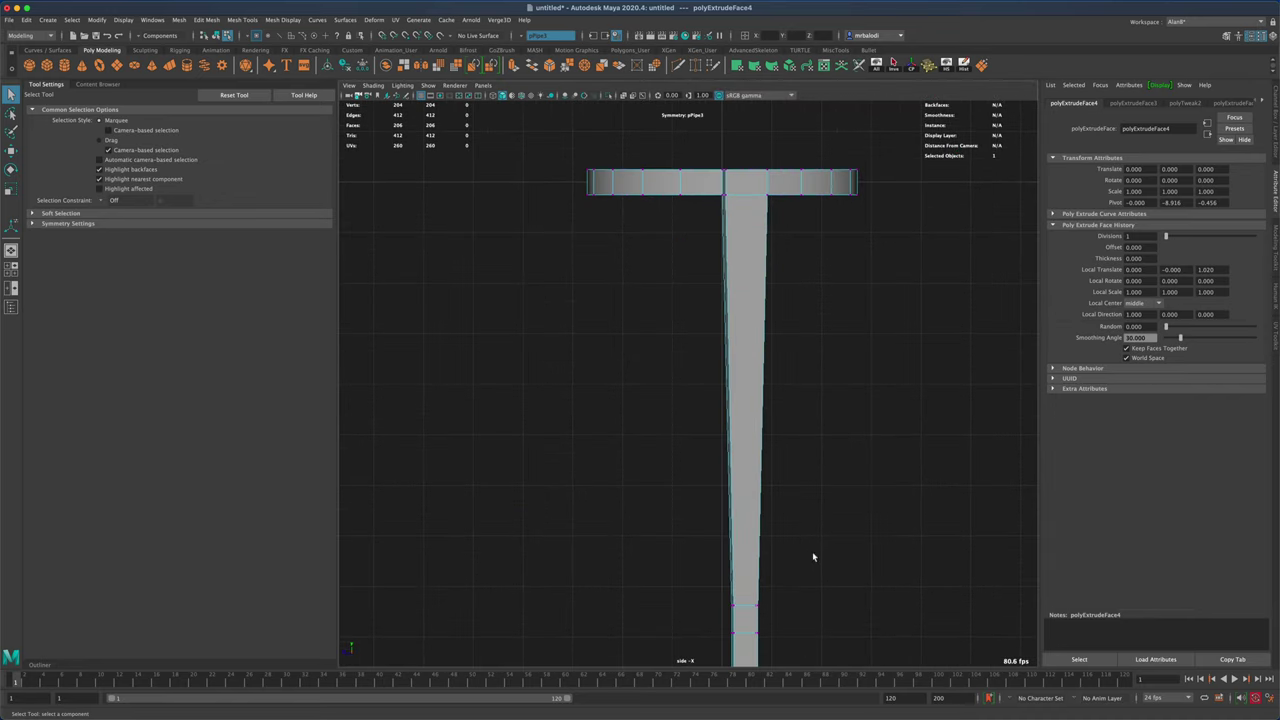
{"action": "left_click_drag", "start_coordinate": [771, 503], "coordinate": [771, 503]}
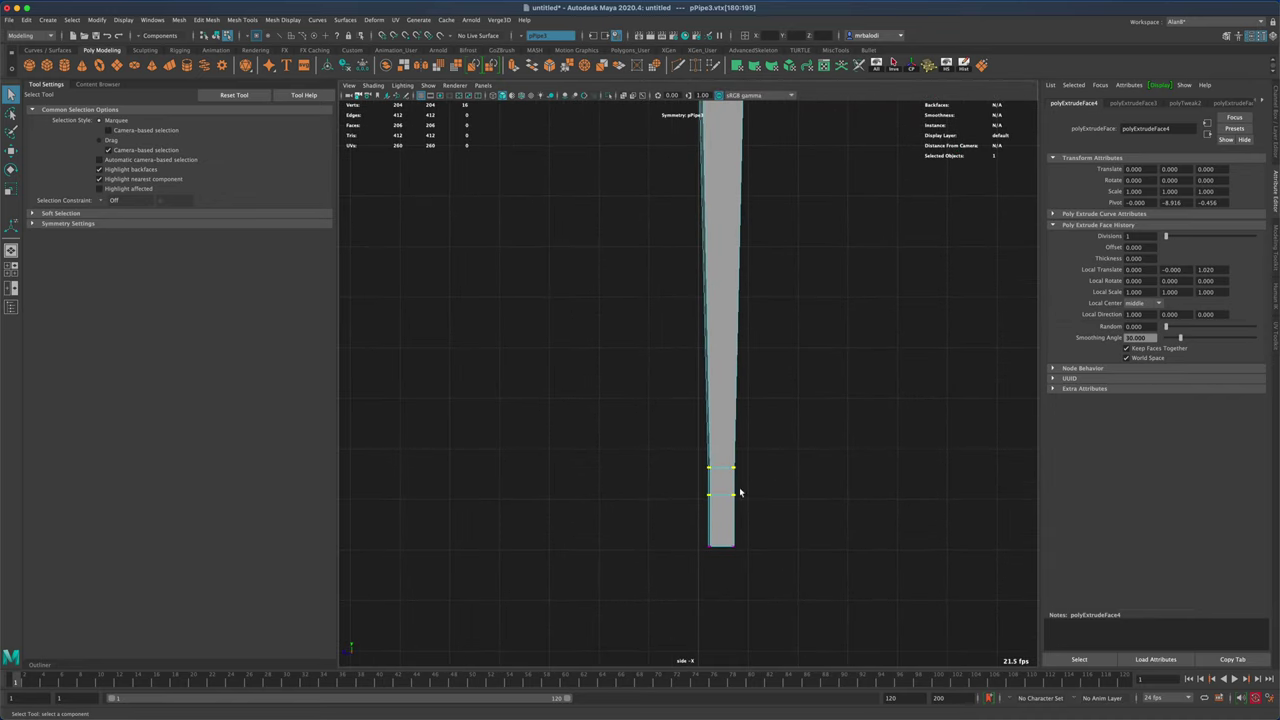
{"action": "key", "text": "e"}
{"action": "left_click", "coordinate": [11, 151]}
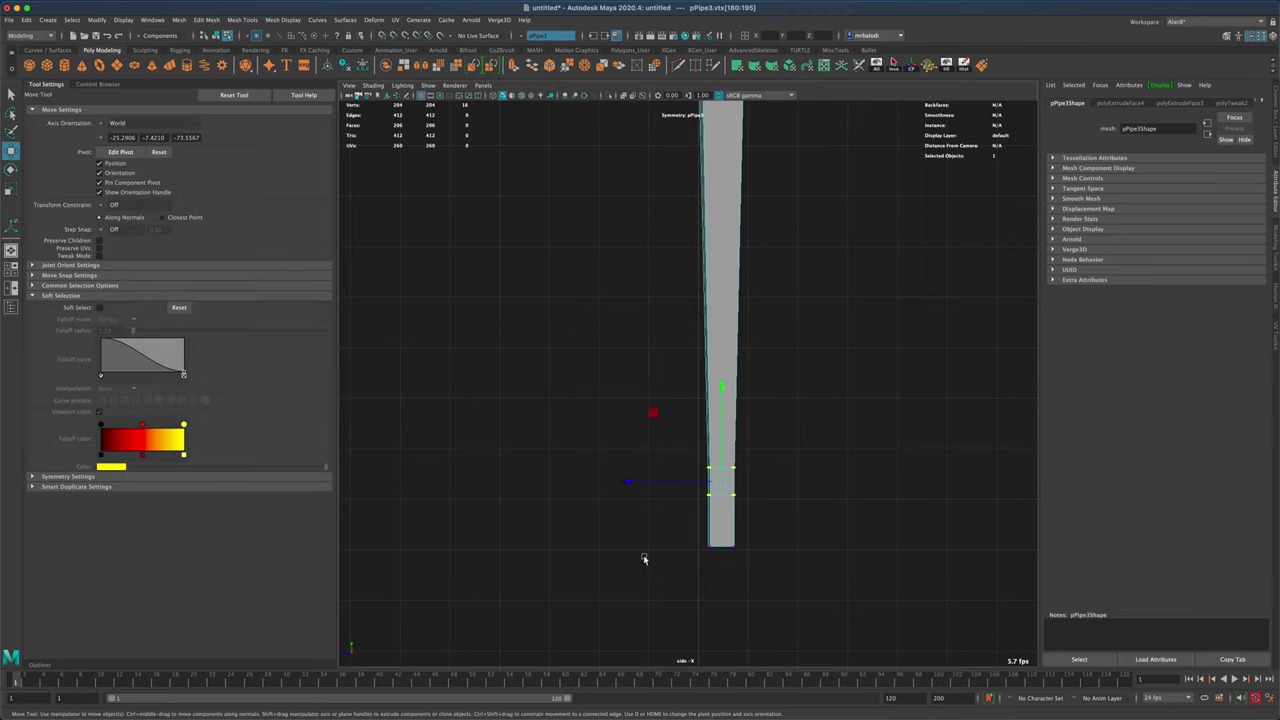
{"action": "left_click_drag", "start_coordinate": [644, 559], "coordinate": [783, 486]}
{"action": "left_click_drag", "start_coordinate": [652, 454], "coordinate": [626, 464]}
{"action": "left_click_drag", "start_coordinate": [630, 601], "coordinate": [762, 542]}
{"action": "left_click_drag", "start_coordinate": [626, 492], "coordinate": [586, 474]}
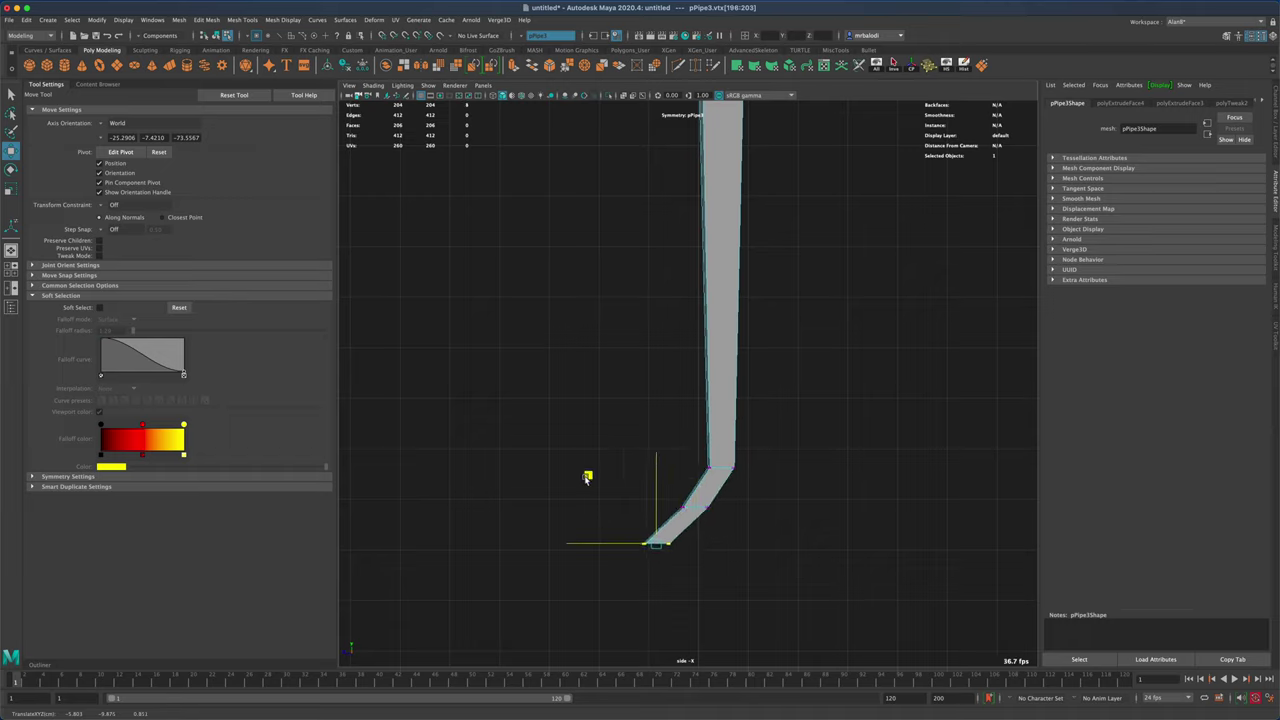
- Rotate the middle, upper and tip vertex rows of the ear hooks square to the bend, and return to object mode
{"action": "left_click_drag", "start_coordinate": [680, 500], "coordinate": [762, 540]}
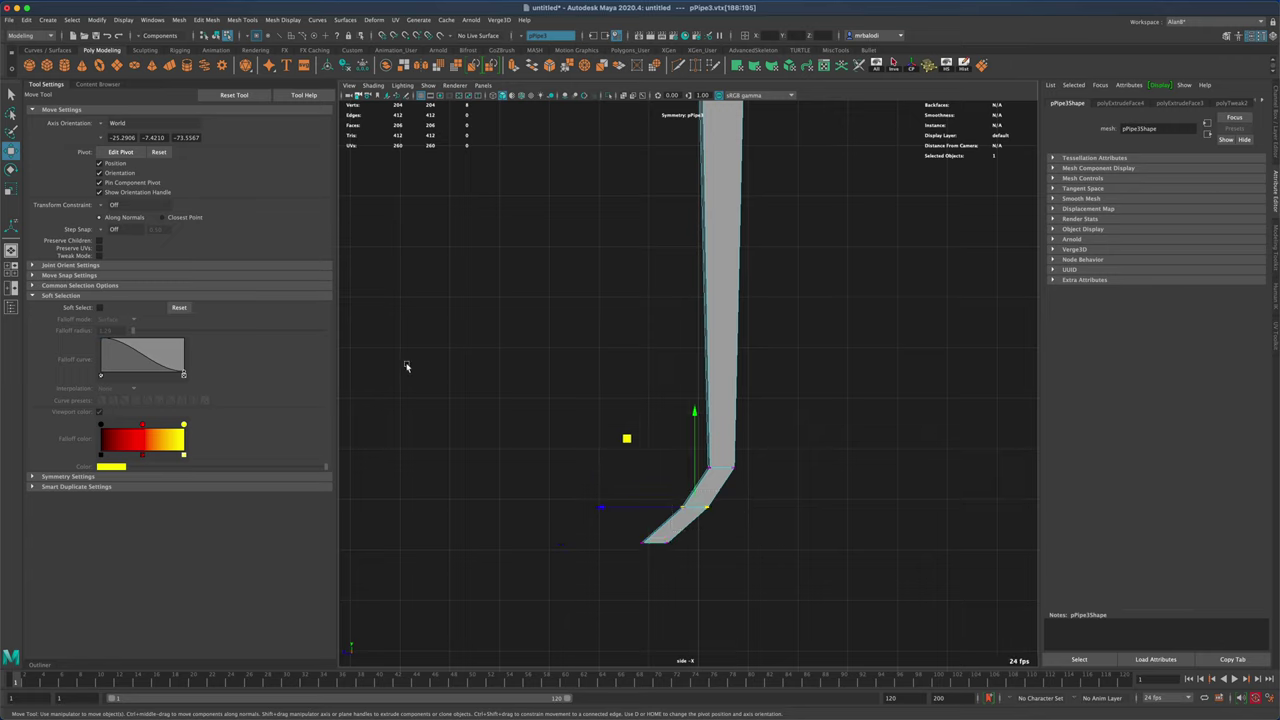
{"action": "key", "text": "e"}
{"action": "left_click_drag", "start_coordinate": [760, 438], "coordinate": [694, 449]}
{"action": "left_click_drag", "start_coordinate": [755, 481], "coordinate": [662, 429]}
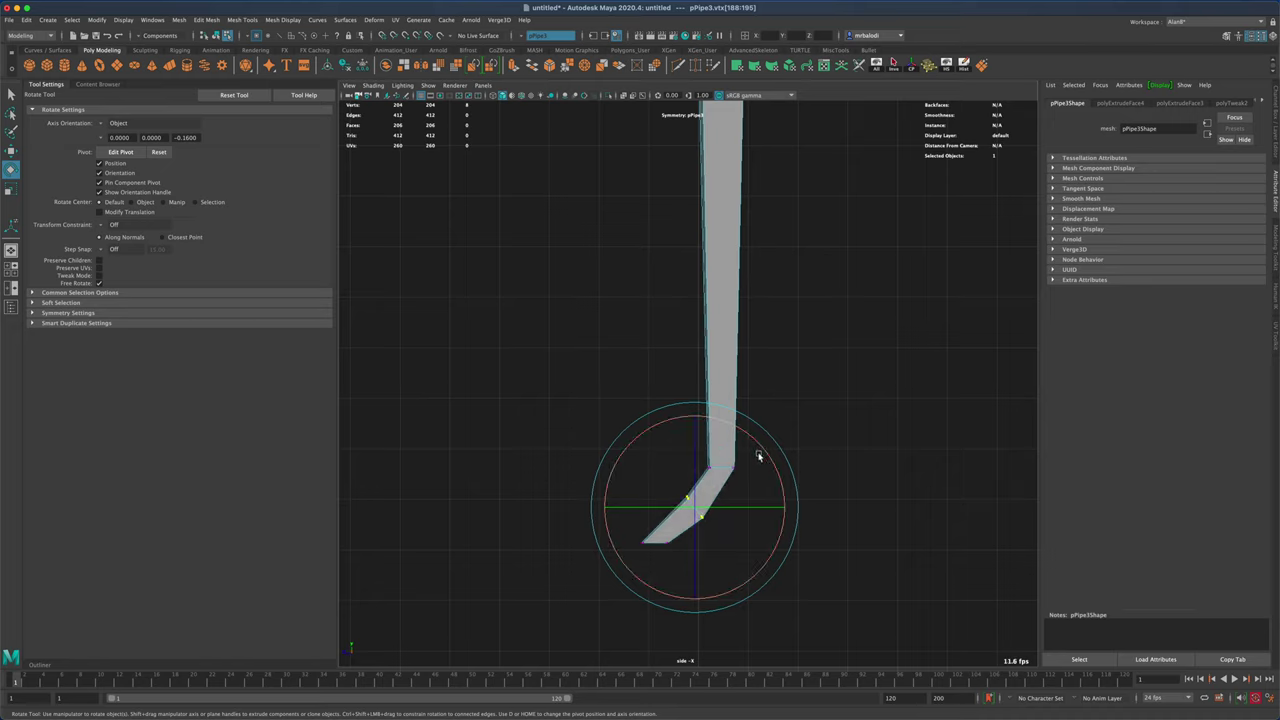
{"action": "left_click", "coordinate": [686, 425]}
{"action": "left_click_drag", "start_coordinate": [686, 425], "coordinate": [772, 480]}
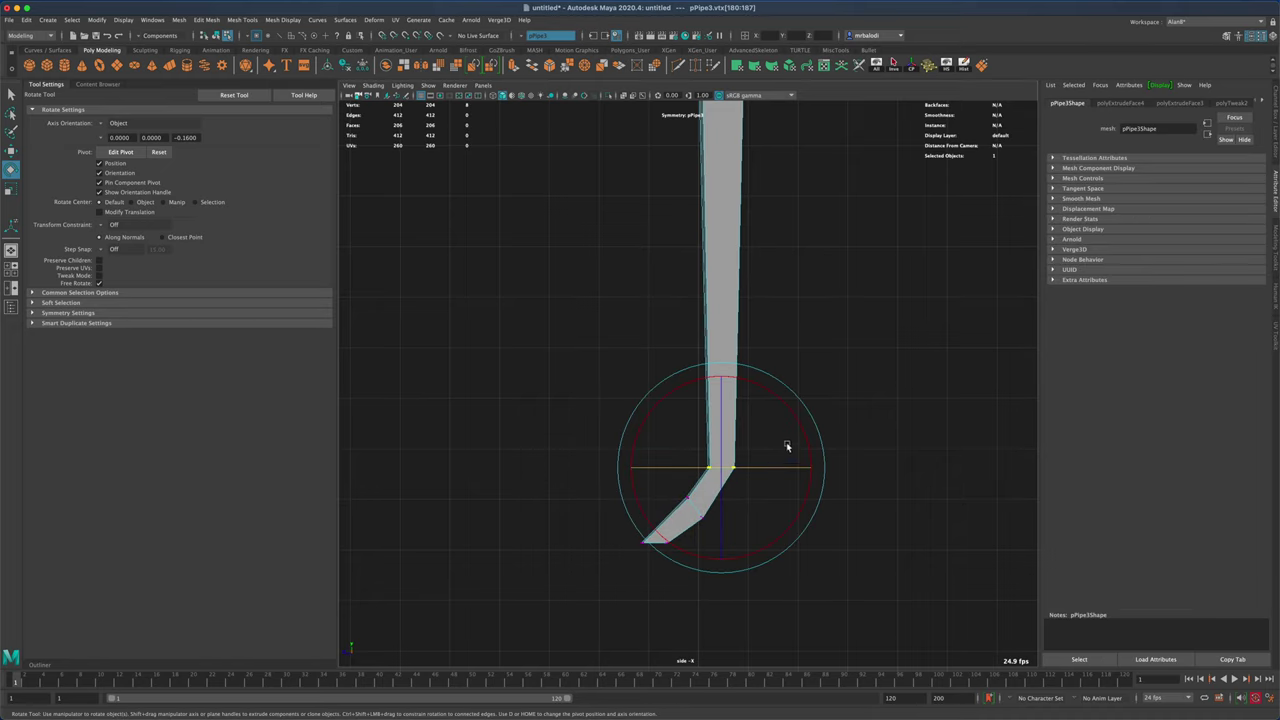
{"action": "left_click_drag", "start_coordinate": [800, 423], "coordinate": [812, 470]}
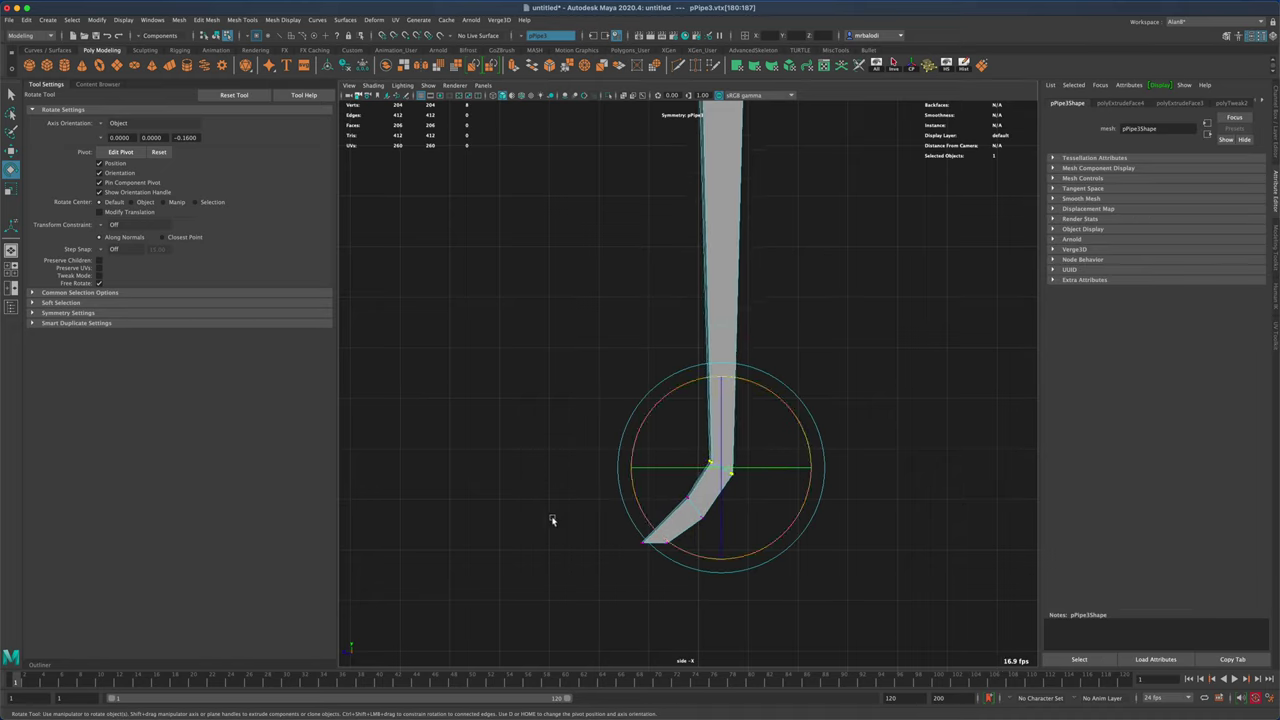
{"action": "left_click_drag", "start_coordinate": [551, 507], "coordinate": [678, 580]}
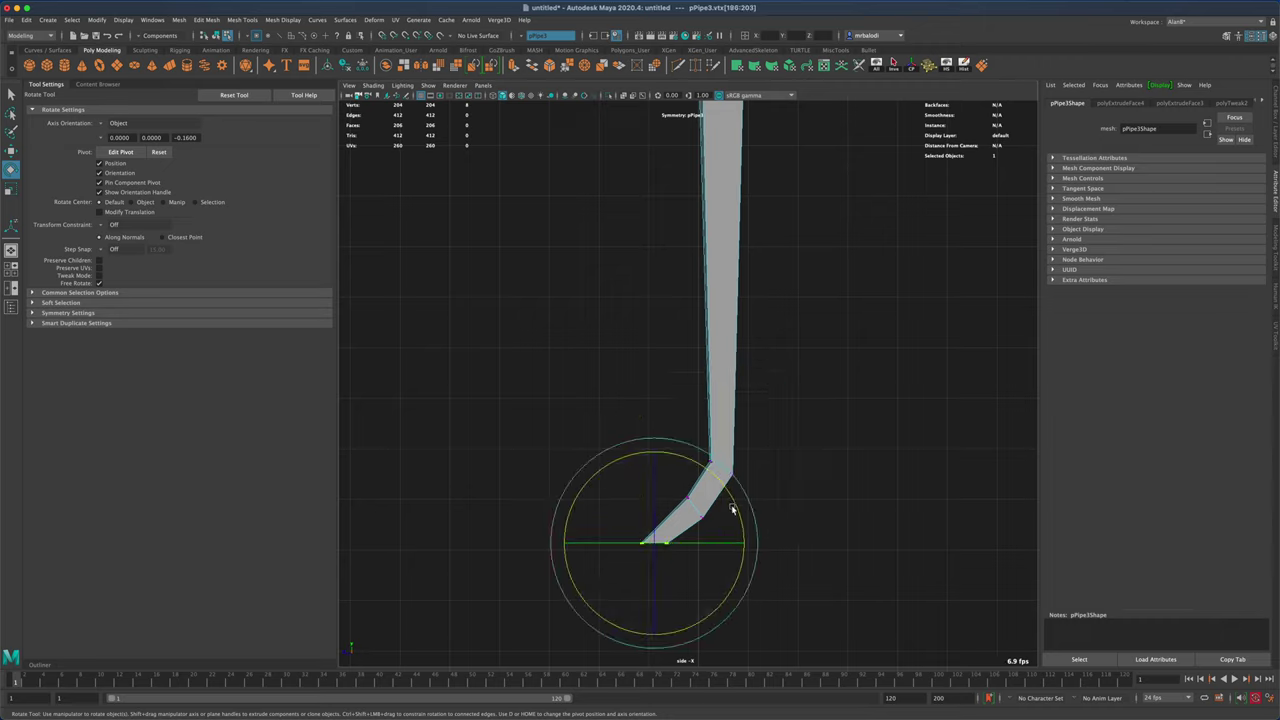
{"action": "left_click_drag", "start_coordinate": [746, 498], "coordinate": [757, 590]}
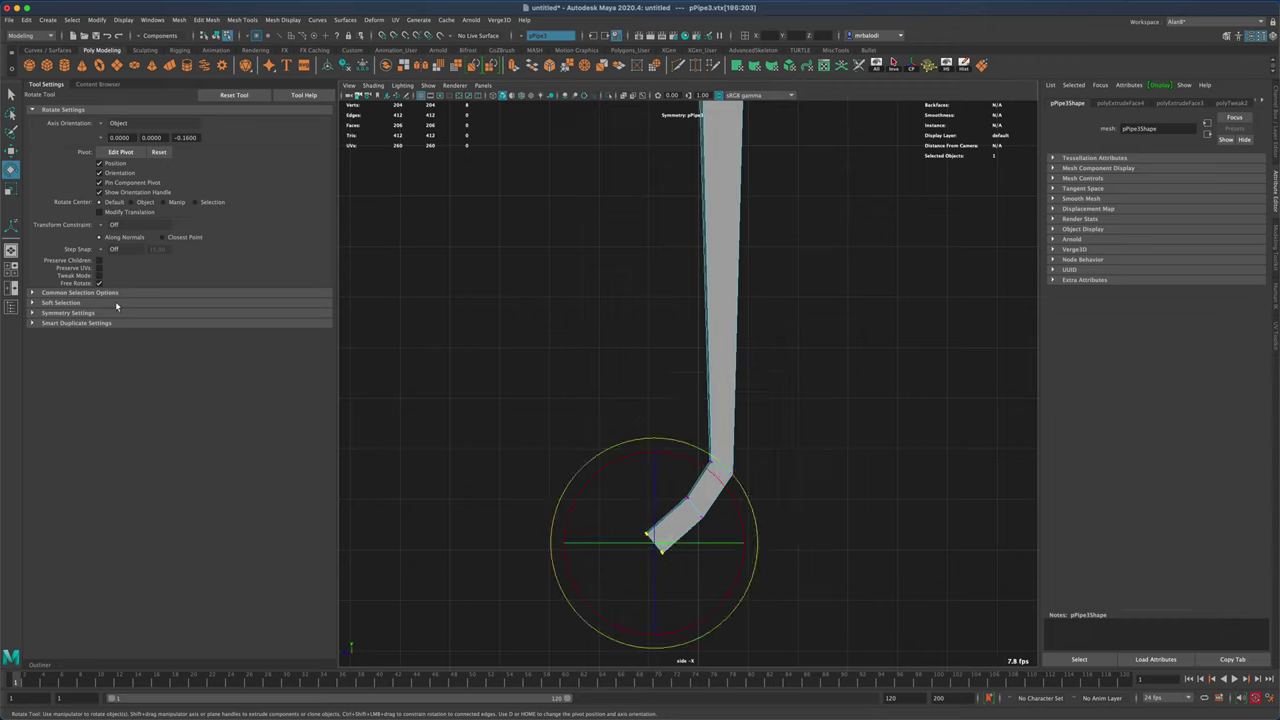
{"action": "left_click", "coordinate": [11, 93]}
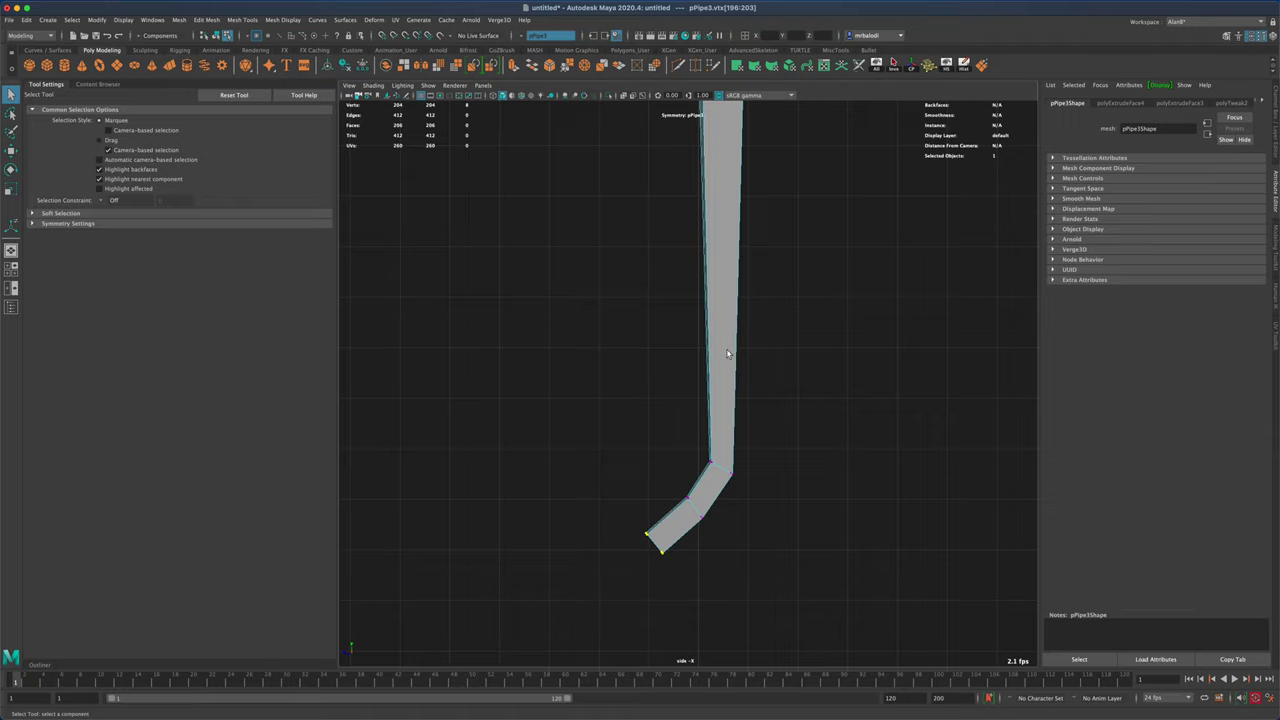
{"action": "right_click_drag", "start_coordinate": [727, 353], "coordinate": [745, 327]}
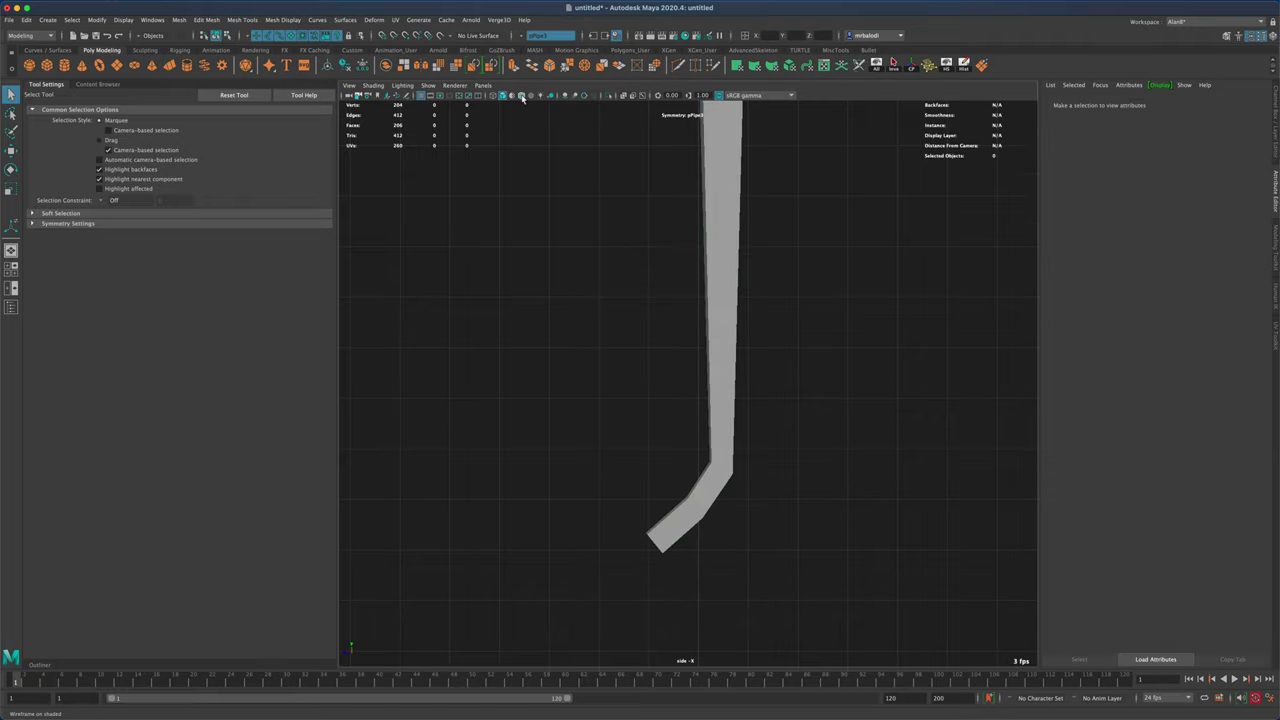
- Select the whole glasses in the perspective view and rotate them to -90° about X with relative 15° step snapping
{"action": "key", "text": "space"}
{"action": "key", "text": "space"}
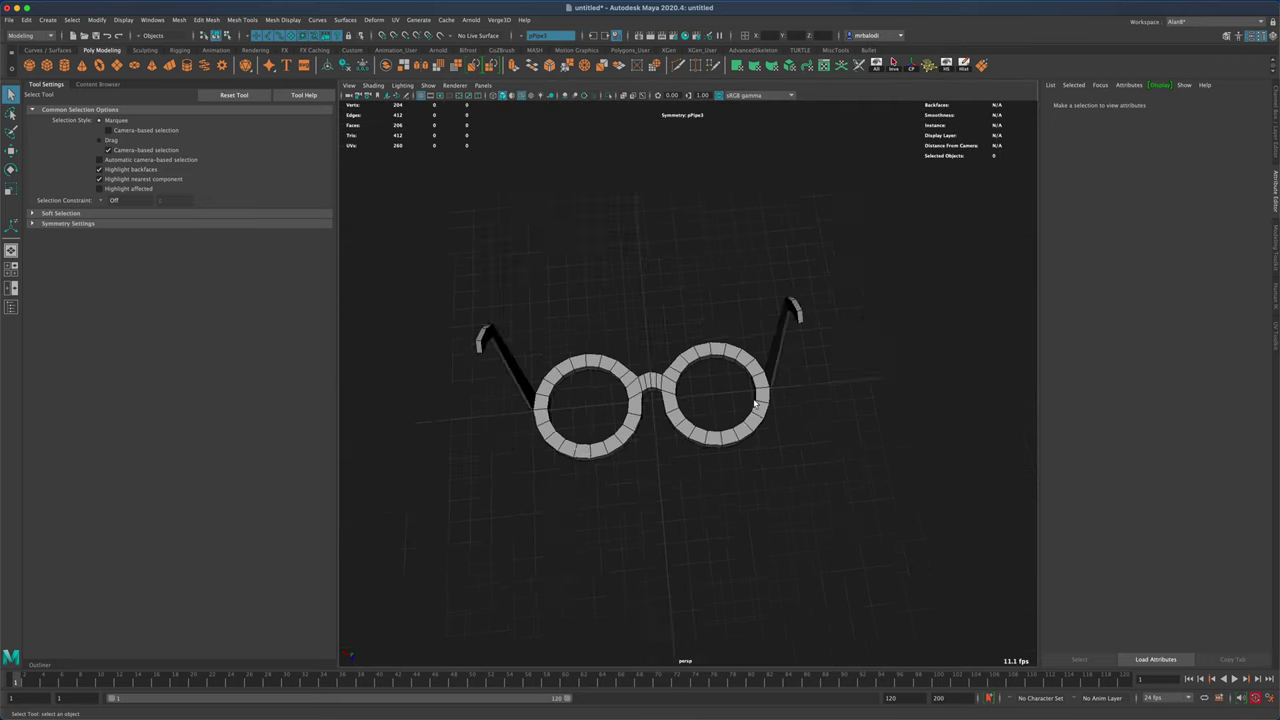
{"action": "left_click_drag", "start_coordinate": [756, 402], "coordinate": [704, 328], "text": "alt"}
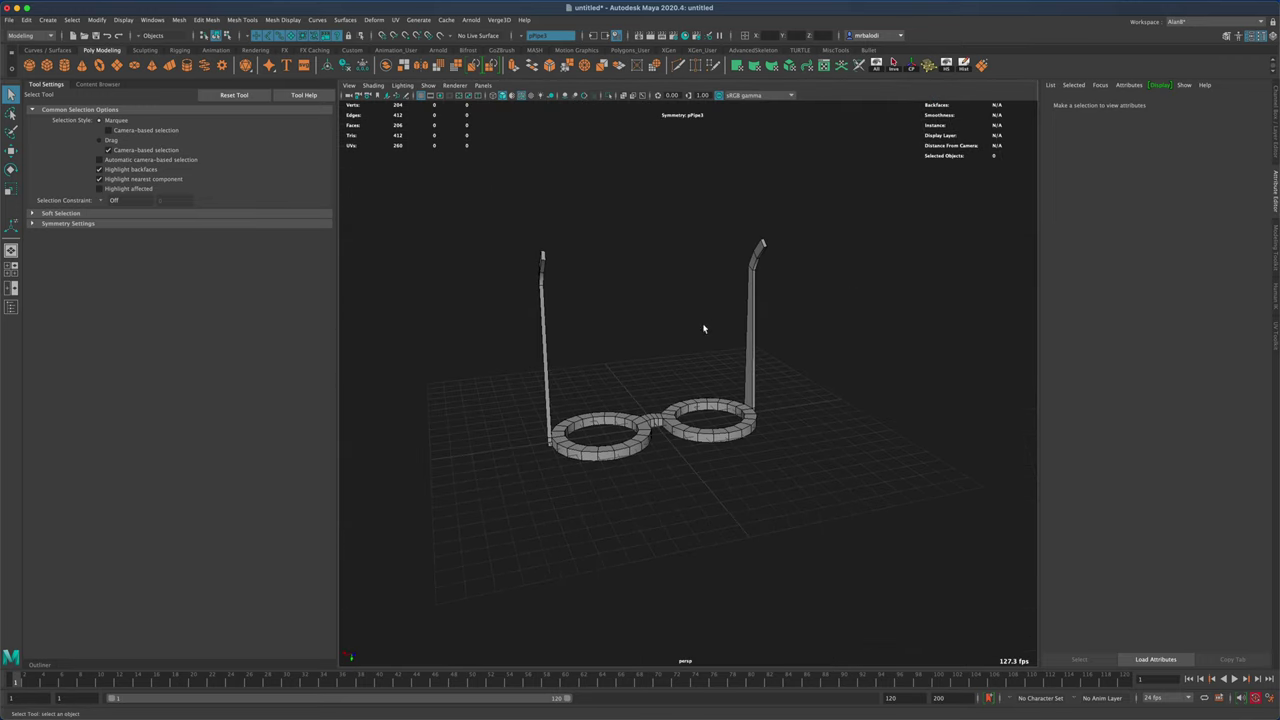
{"action": "left_click", "coordinate": [655, 424]}
{"action": "mouse_move", "coordinate": [640, 357]}
{"action": "left_mouse_down", "text": "alt"}
{"action": "mouse_move", "coordinate": [626, 354]}
{"action": "mouse_move", "coordinate": [648, 350]}
{"action": "left_mouse_up", "text": "alt"}
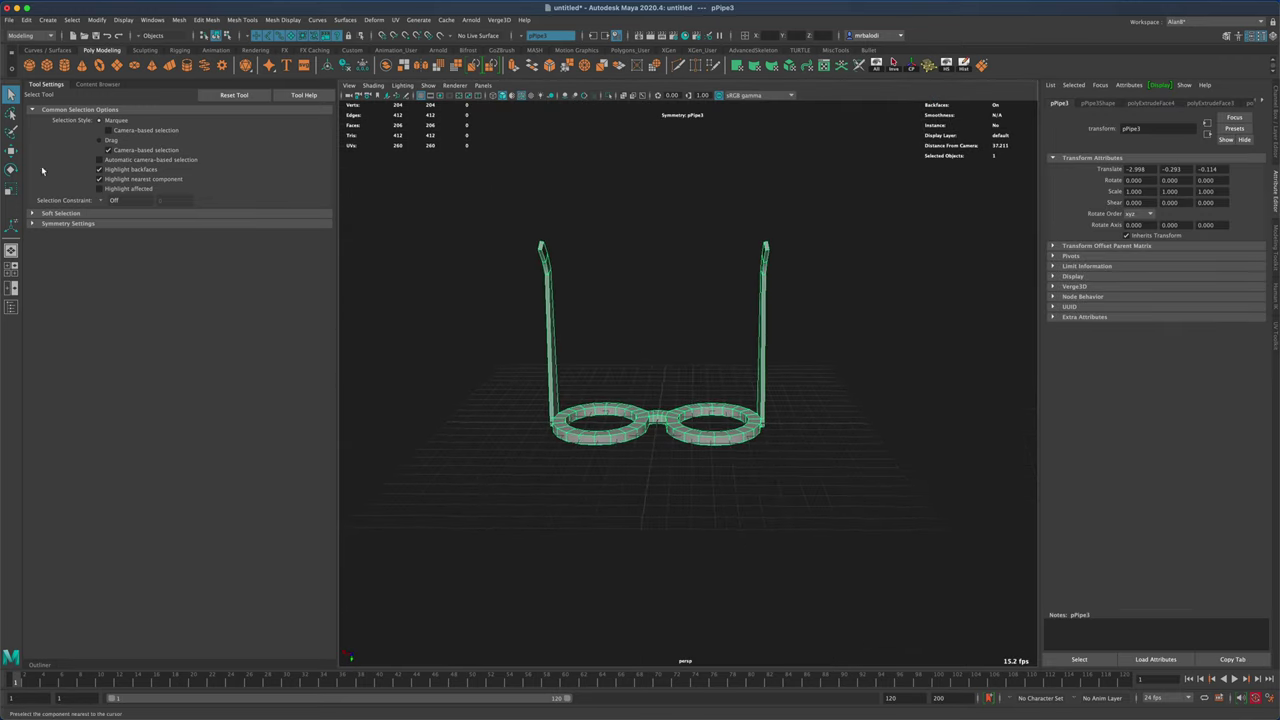
{"action": "left_click", "coordinate": [11, 170]}
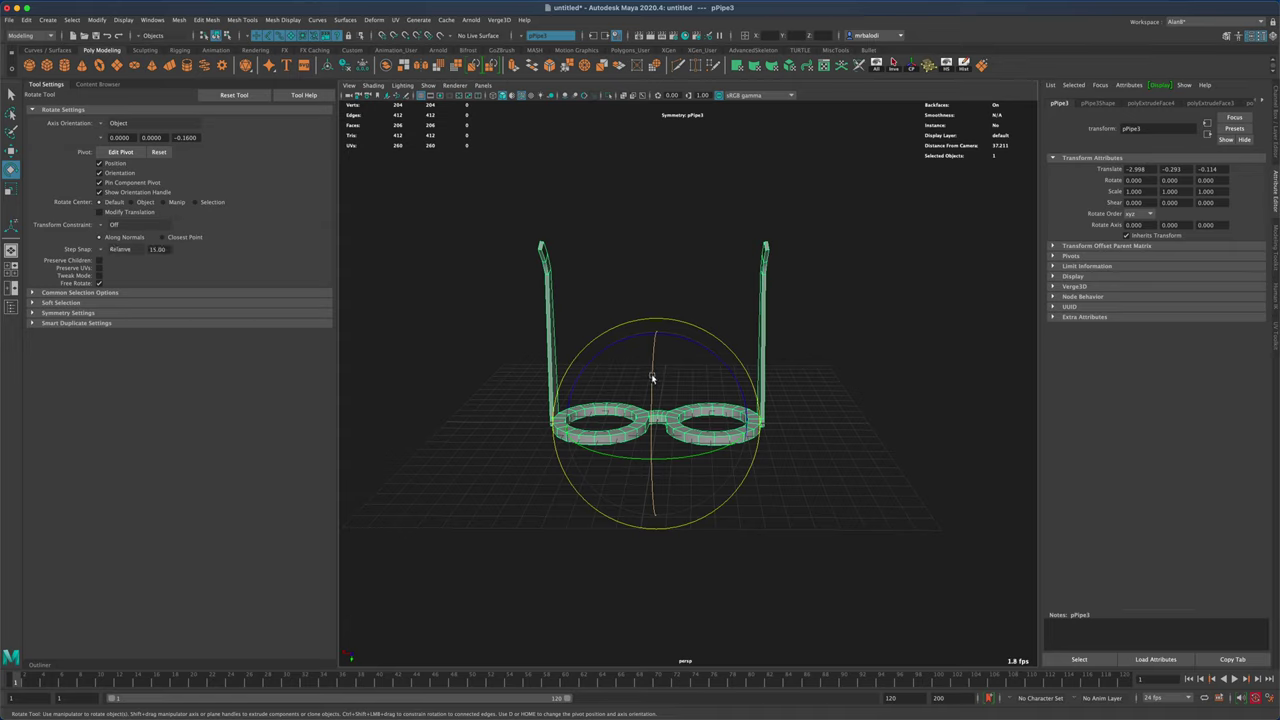
{"action": "left_click", "coordinate": [114, 249]}
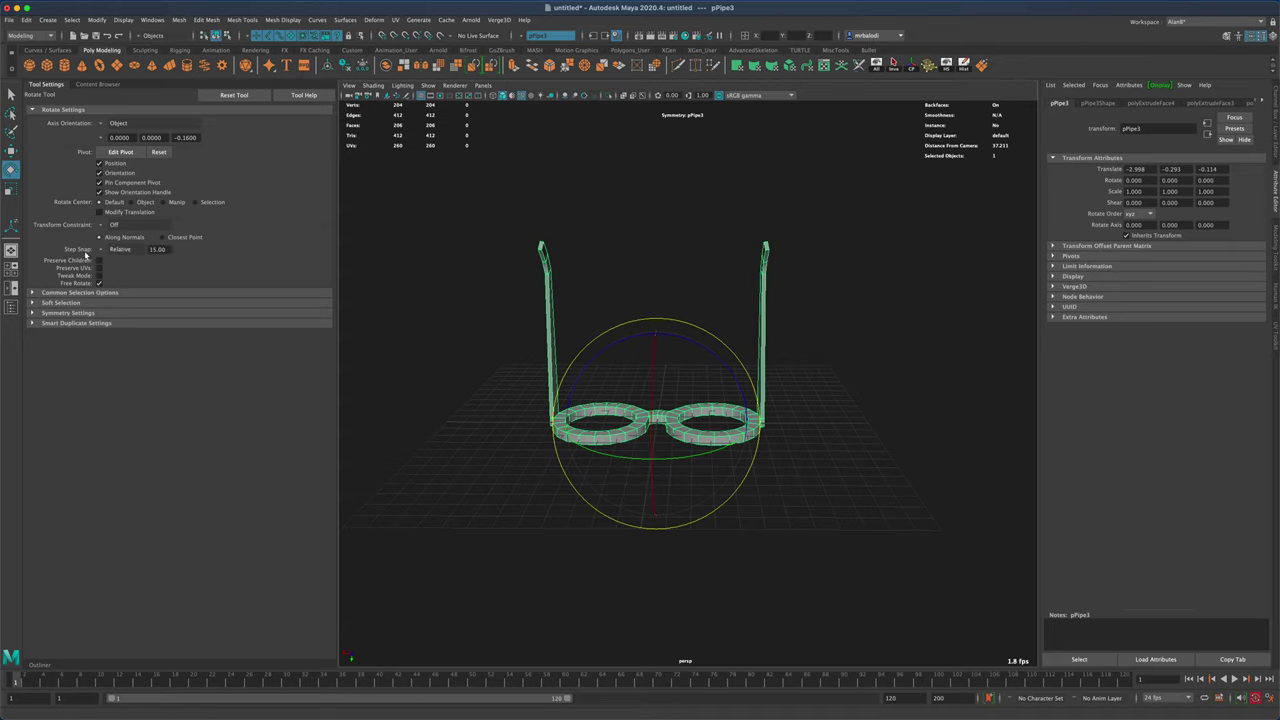
{"action": "left_click", "coordinate": [122, 260]}
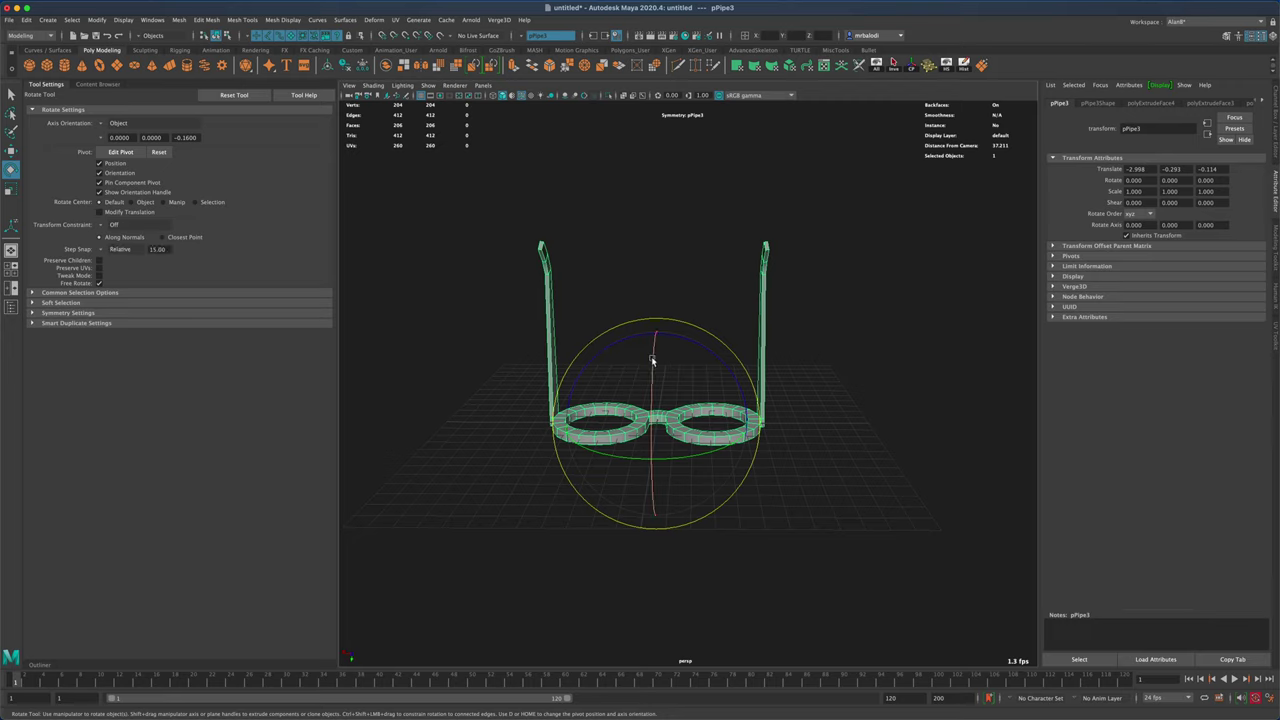
{"action": "left_click_drag", "start_coordinate": [651, 360], "coordinate": [644, 425]}
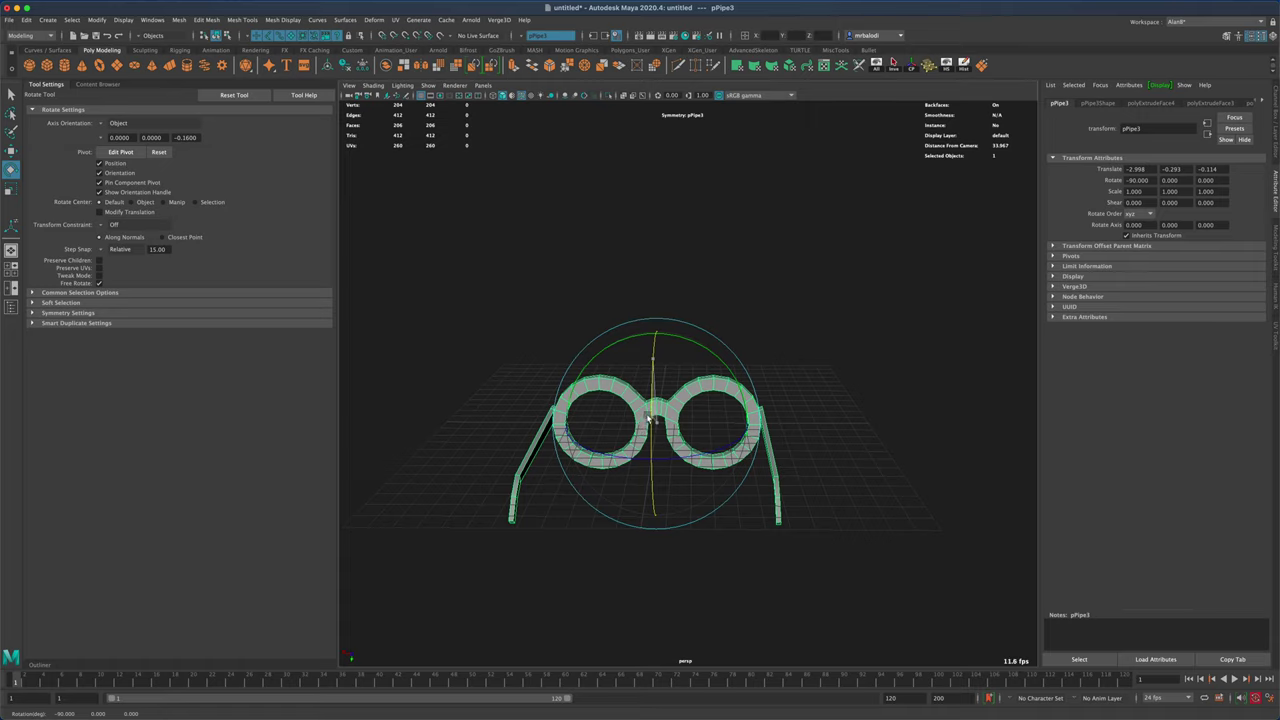
{"action": "left_click_drag", "start_coordinate": [649, 419], "coordinate": [653, 423]}
- Raise the glasses along Y to about 2.36 so the frame sits above the grid
{"action": "left_click_drag", "start_coordinate": [456, 349], "coordinate": [665, 355], "text": "alt"}
{"action": "left_click", "coordinate": [11, 150]}
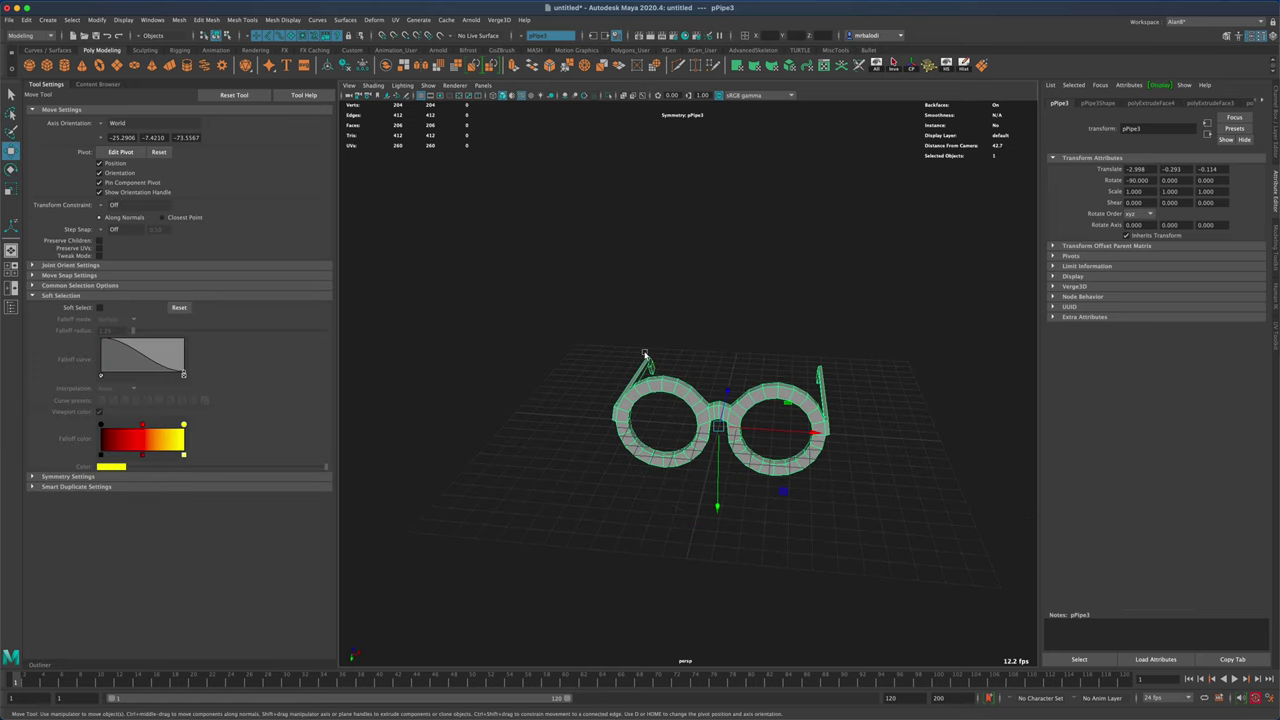
{"action": "key", "text": "space"}
{"action": "left_click_drag", "start_coordinate": [513, 468], "coordinate": [515, 433]}
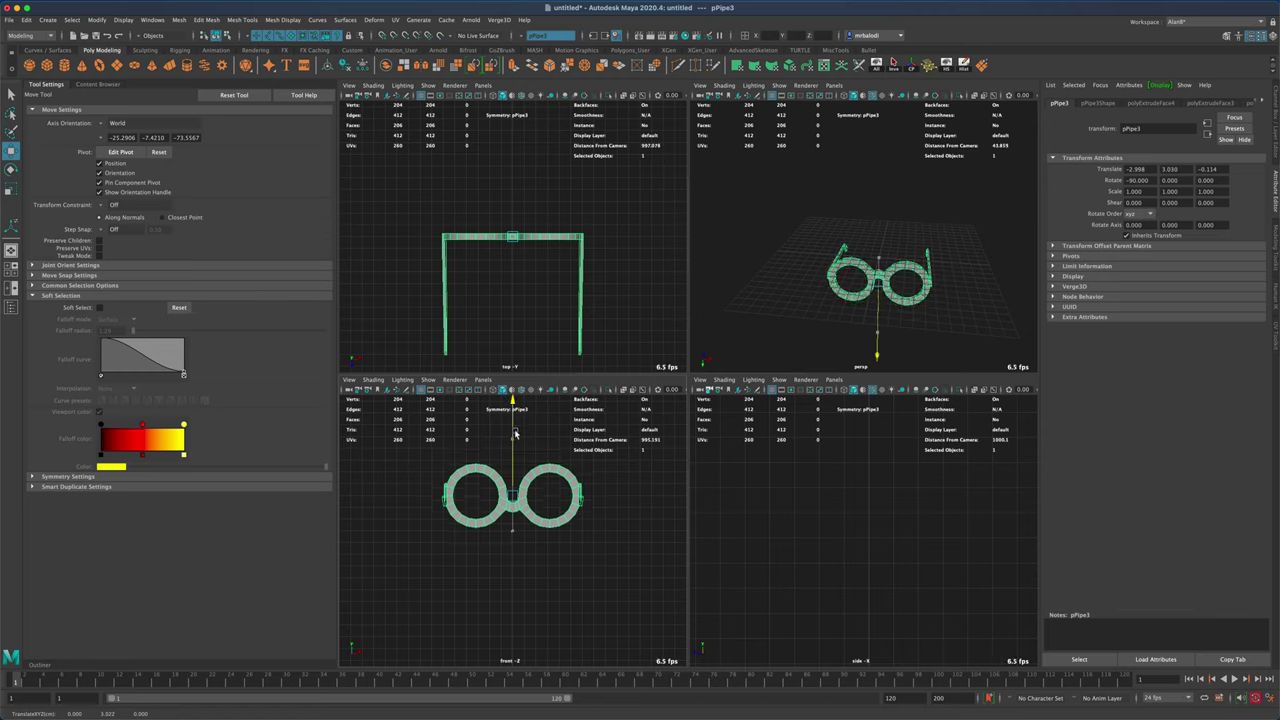
{"action": "scroll", "coordinate": [824, 486], "scroll_direction": "down", "scroll_amount": 5}
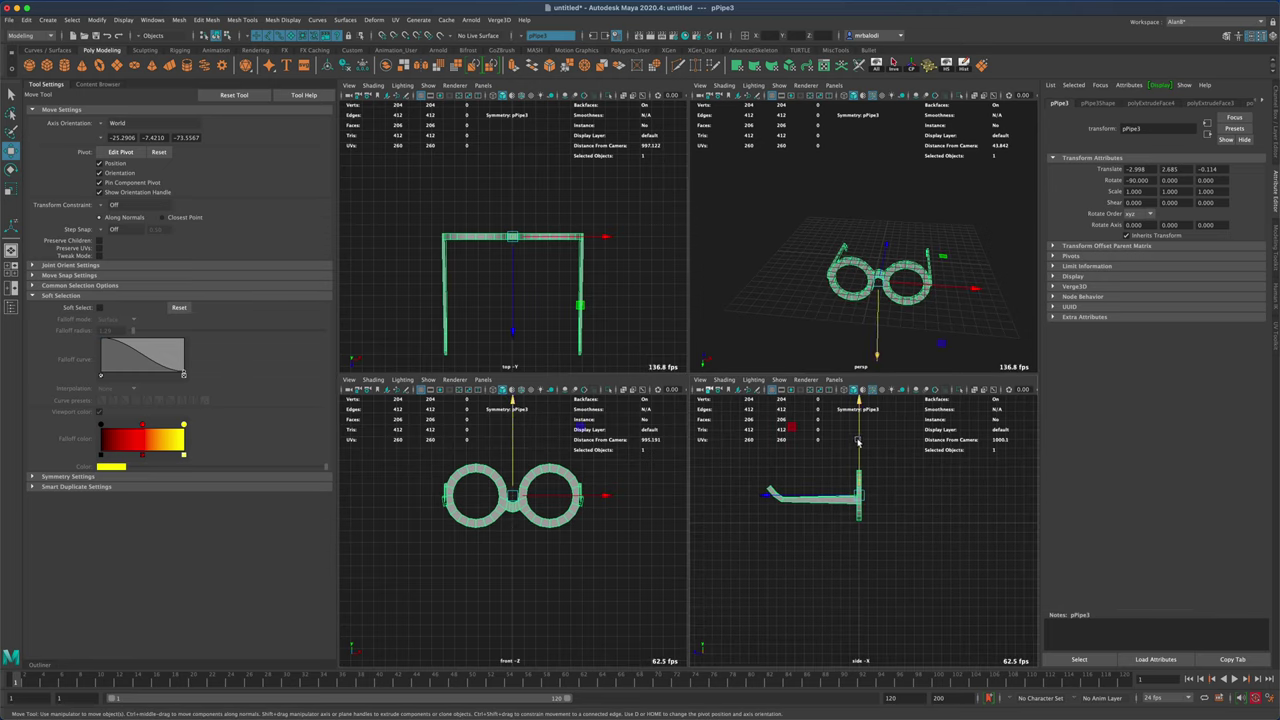
{"action": "left_click_drag", "start_coordinate": [857, 440], "coordinate": [857, 444]}
{"action": "left_click_drag", "start_coordinate": [940, 288], "coordinate": [882, 312], "text": "alt"}
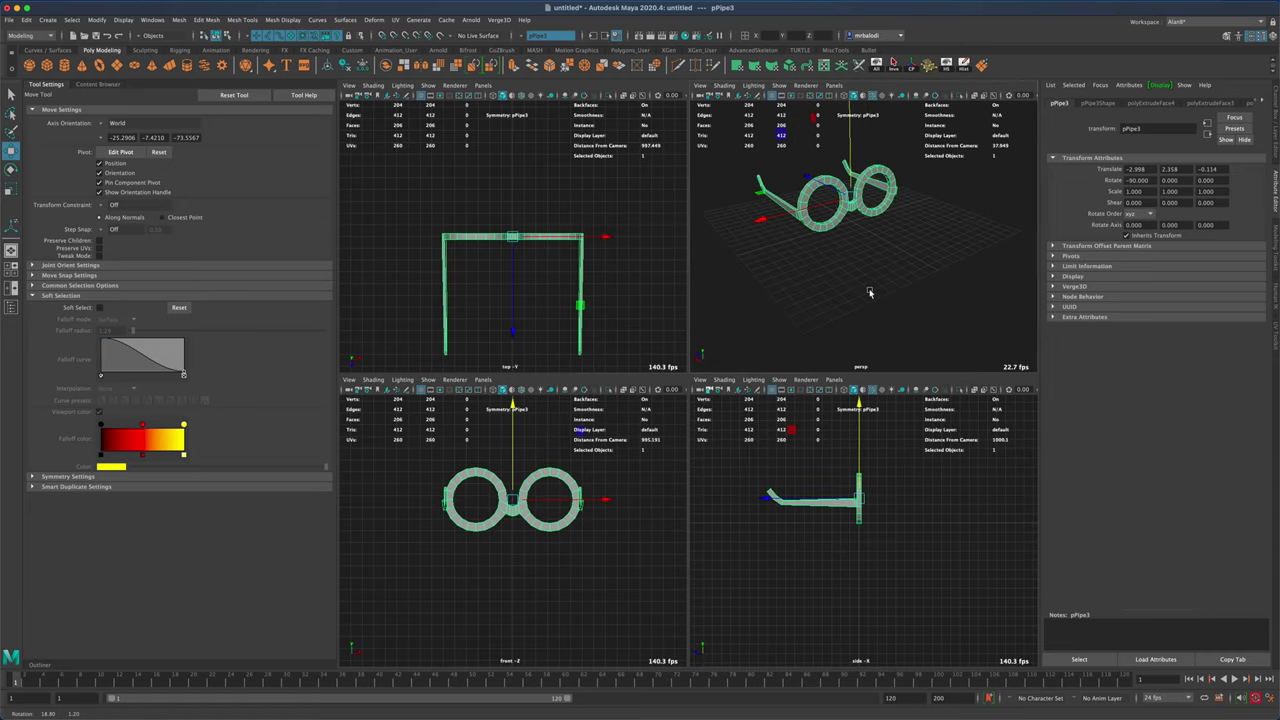
- Rotate the glasses on to -270° about X so the nose bridge arches upward and the ear hooks point down
{"action": "left_click", "coordinate": [11, 169]}
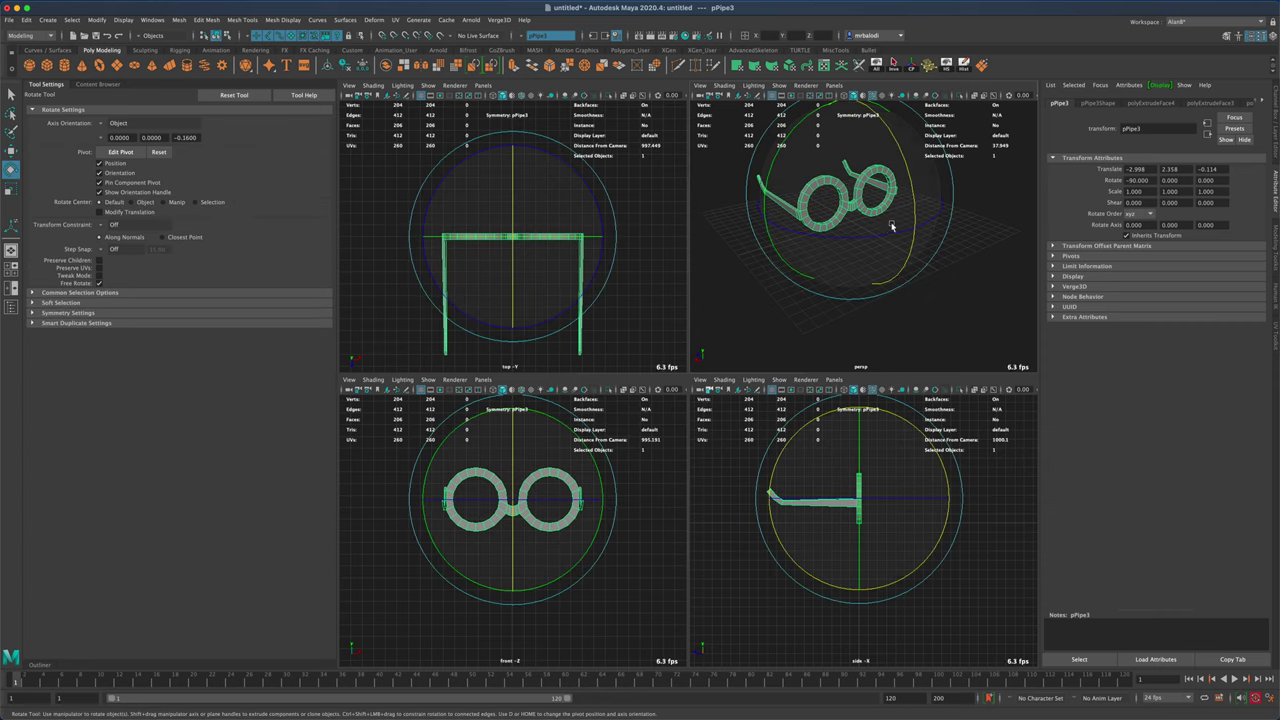
{"action": "left_click_drag", "start_coordinate": [901, 196], "coordinate": [962, 276]}
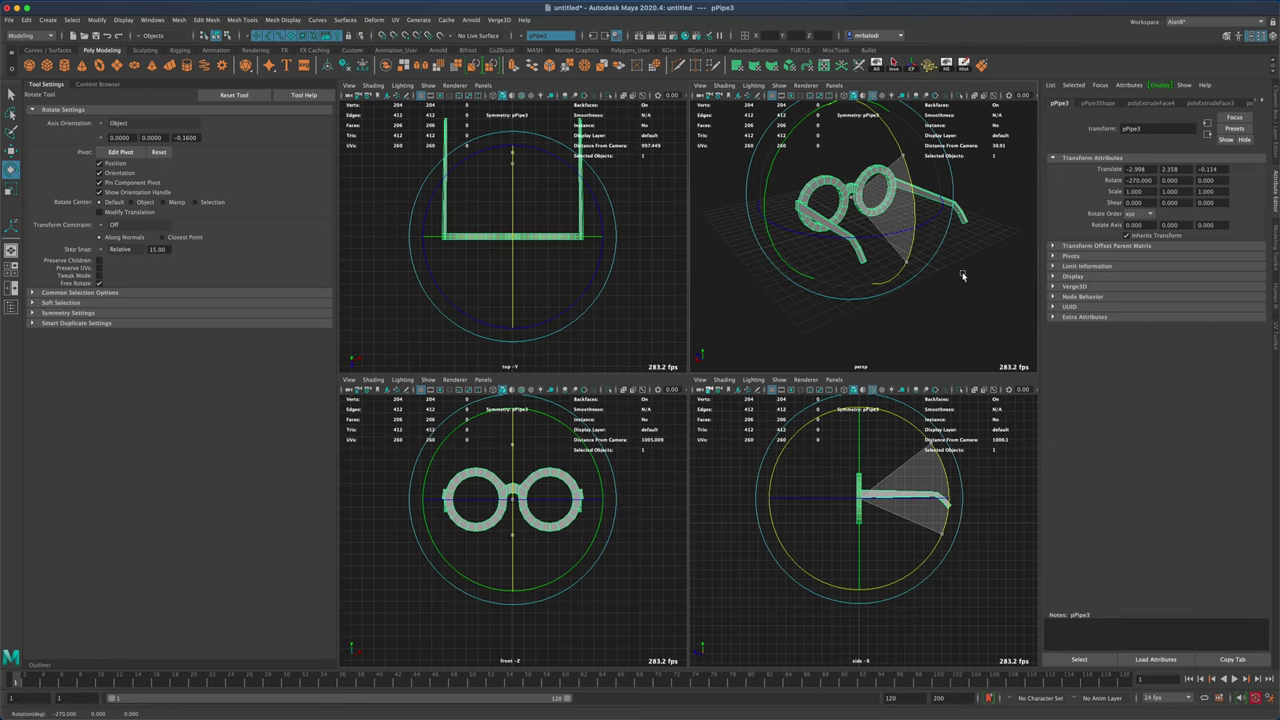
{"action": "left_click_drag", "start_coordinate": [786, 312], "coordinate": [960, 330], "text": "alt"}
- Move the glasses forward along Z to about 6.83 and deselect them
{"action": "left_click", "coordinate": [11, 151]}
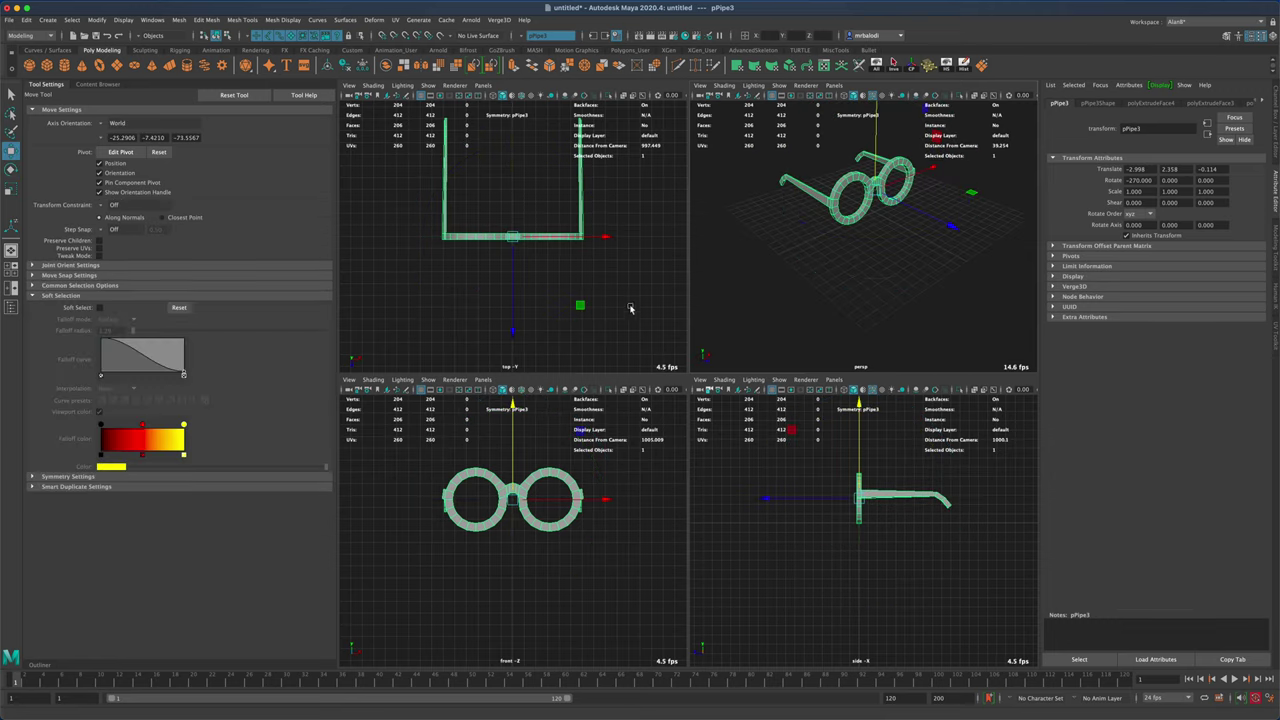
{"action": "left_click", "coordinate": [515, 290]}
{"action": "left_click_drag", "start_coordinate": [510, 288], "coordinate": [517, 347]}
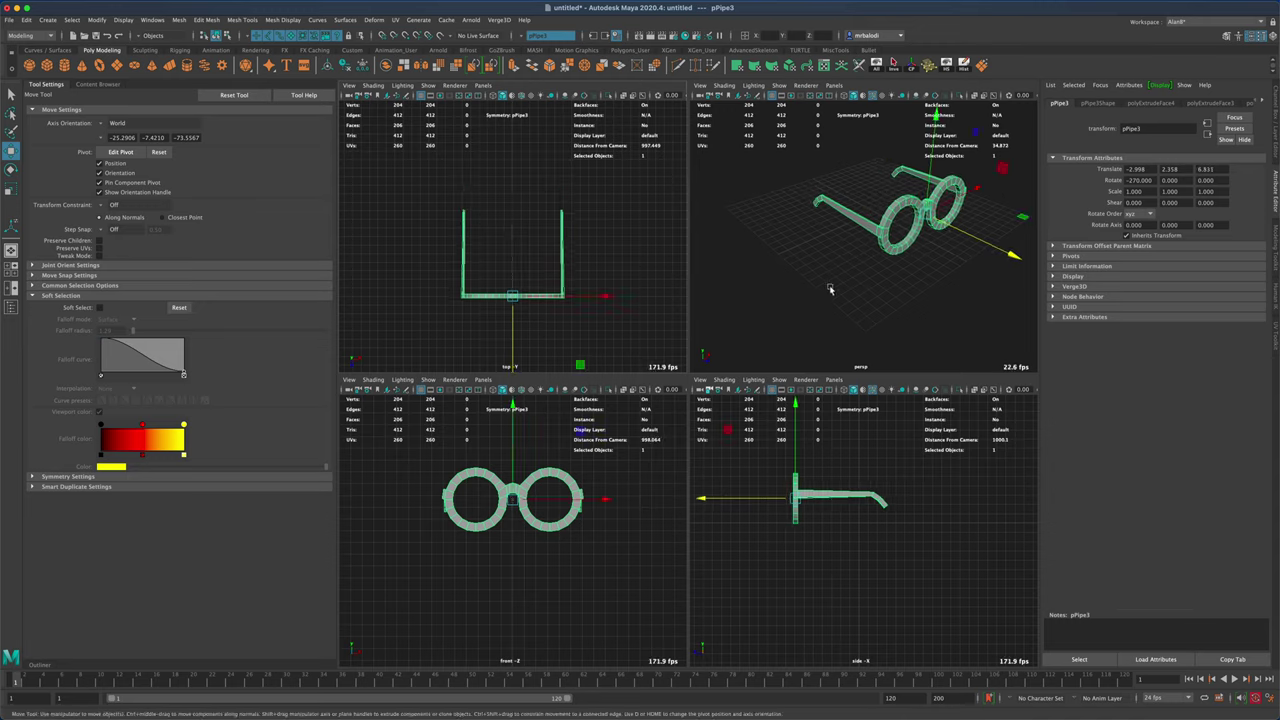
{"action": "left_click_drag", "start_coordinate": [780, 290], "coordinate": [937, 277], "text": "alt"}
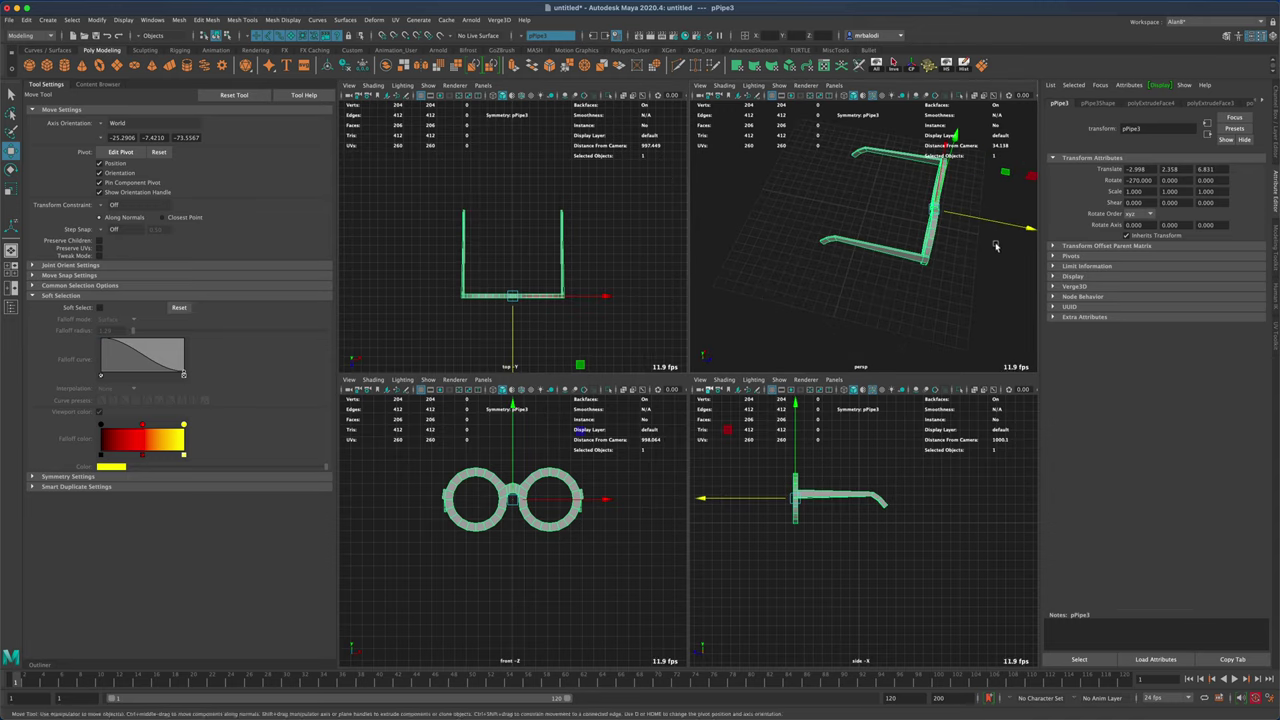
{"action": "left_click_drag", "start_coordinate": [1001, 229], "coordinate": [870, 304]}
{"action": "left_click", "coordinate": [888, 317]}
- Create a polygon cylinder beside one lens ring and flatten it into a thin disc with a Y scale of about 0.085
{"action": "key", "text": "space"}
{"action": "scroll", "coordinate": [740, 425], "scroll_direction": "down", "scroll_amount": 2}
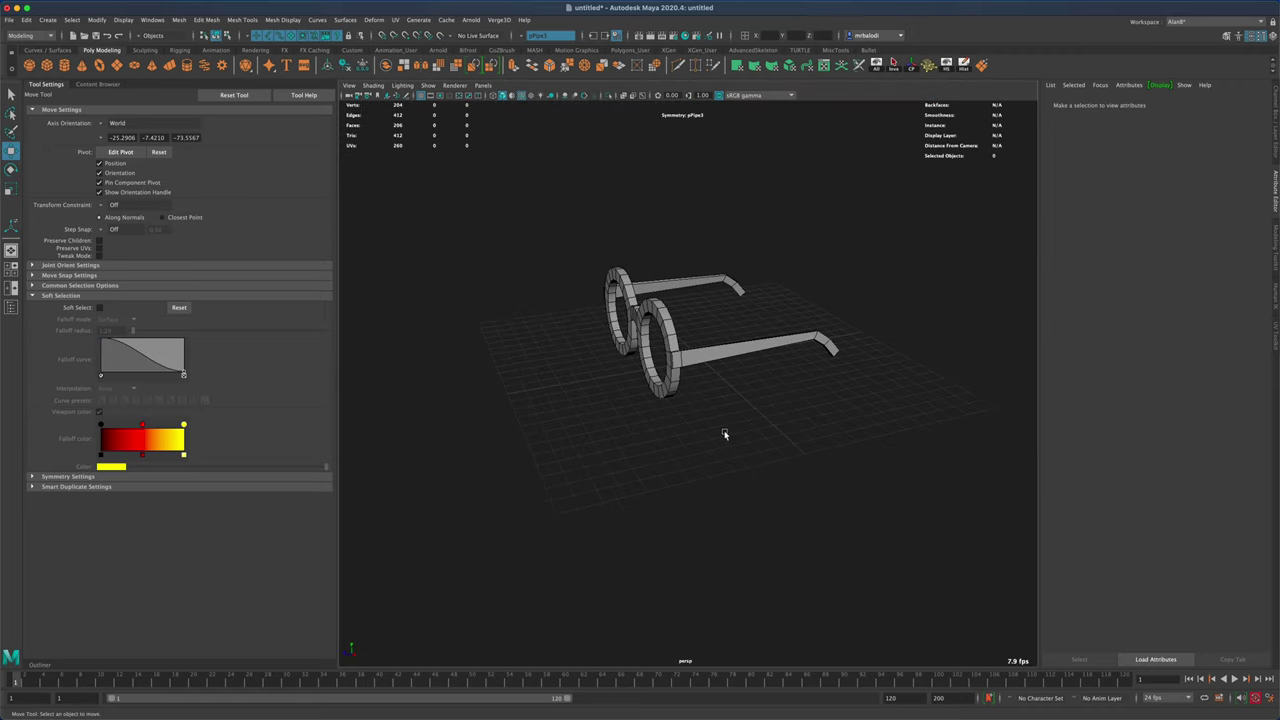
{"action": "left_click_drag", "start_coordinate": [723, 437], "coordinate": [812, 486], "text": "alt"}
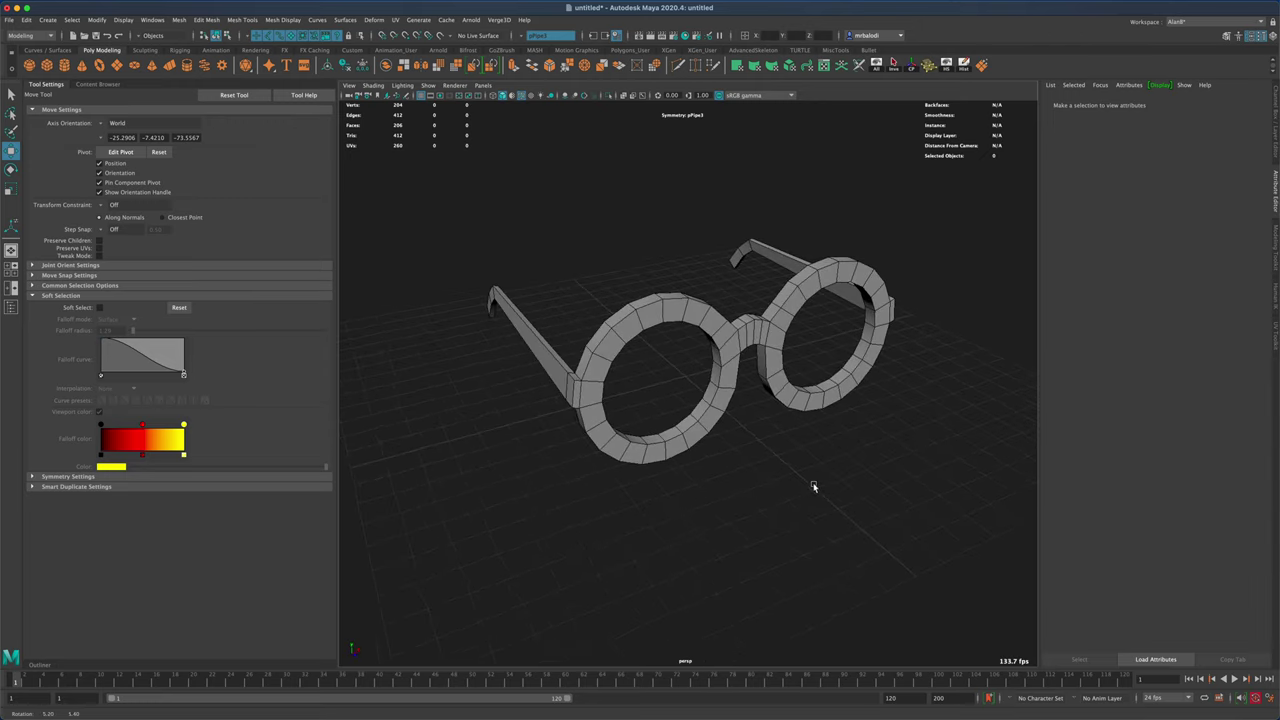
{"action": "left_click", "coordinate": [64, 65]}
{"action": "left_click_drag", "start_coordinate": [571, 491], "coordinate": [583, 510]}
{"action": "key", "text": "w"}
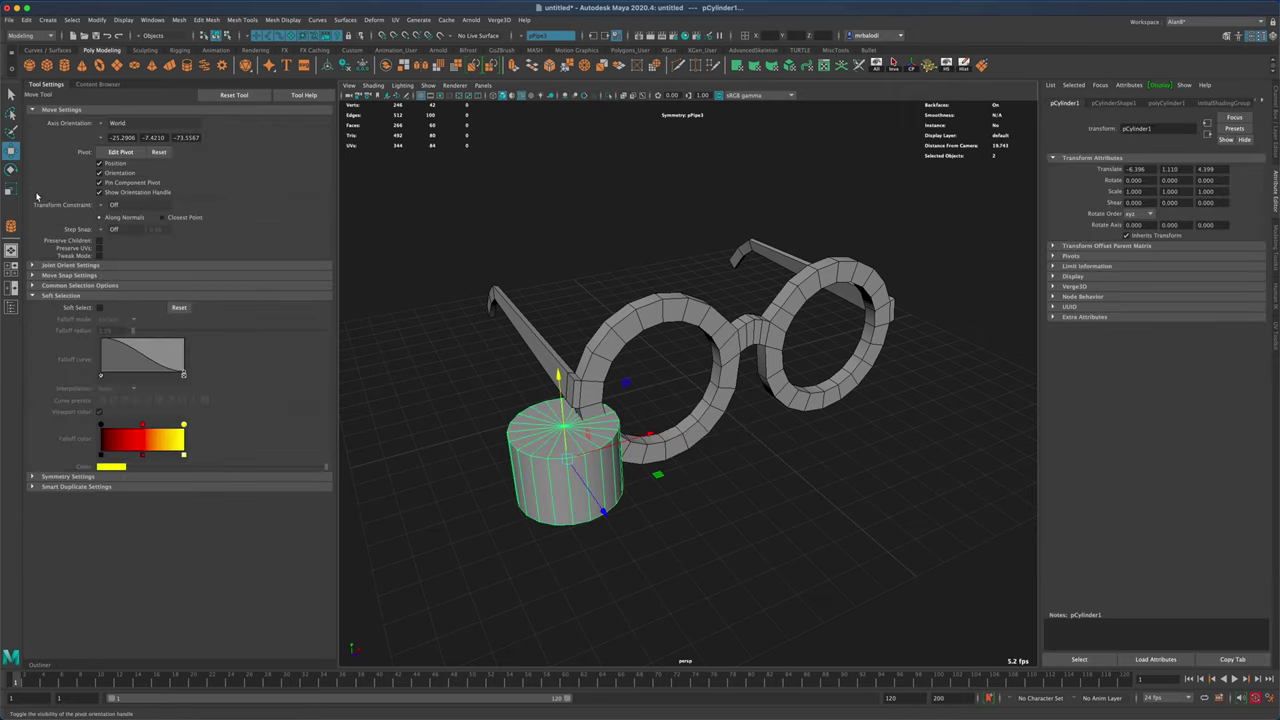
{"action": "left_click", "coordinate": [10, 190]}
{"action": "left_click_drag", "start_coordinate": [557, 393], "coordinate": [574, 473]}
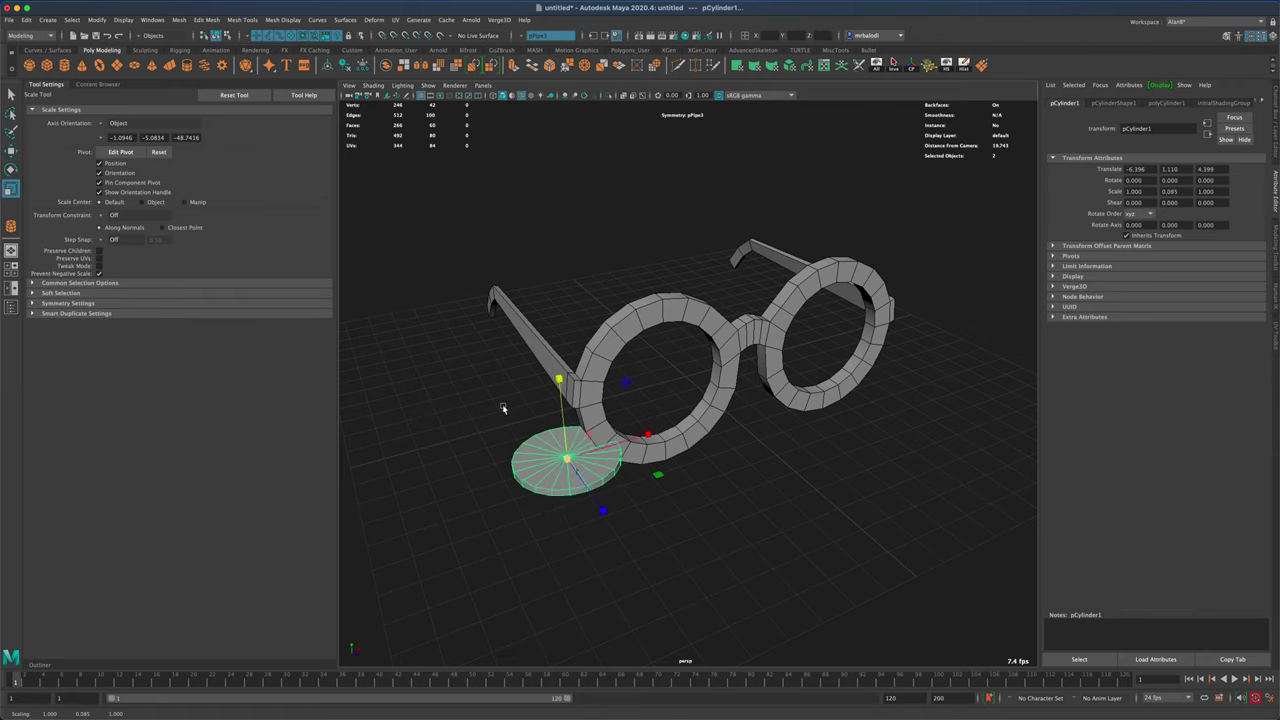
- Rotate the flattened disc 90° about X so it stands parallel to the lens rings
{"action": "left_click", "coordinate": [10, 170]}
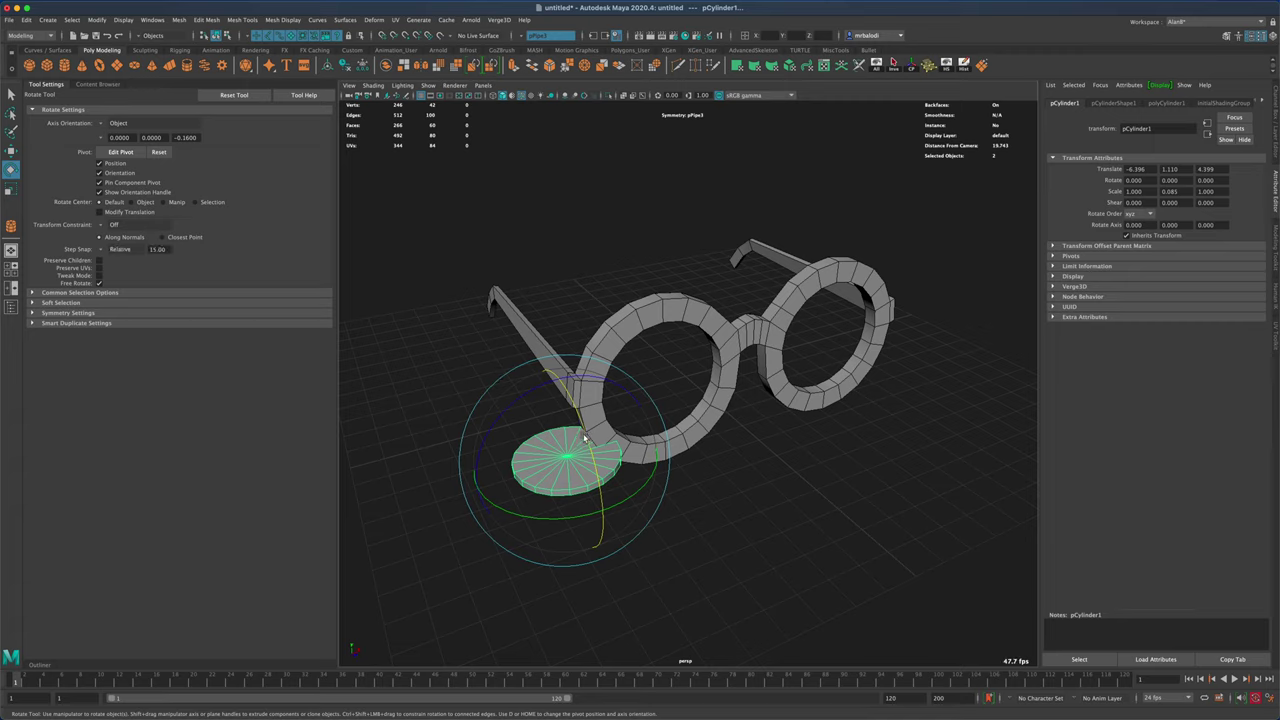
{"action": "left_click_drag", "start_coordinate": [645, 456], "coordinate": [609, 497]}
{"action": "left_click", "coordinate": [134, 250]}
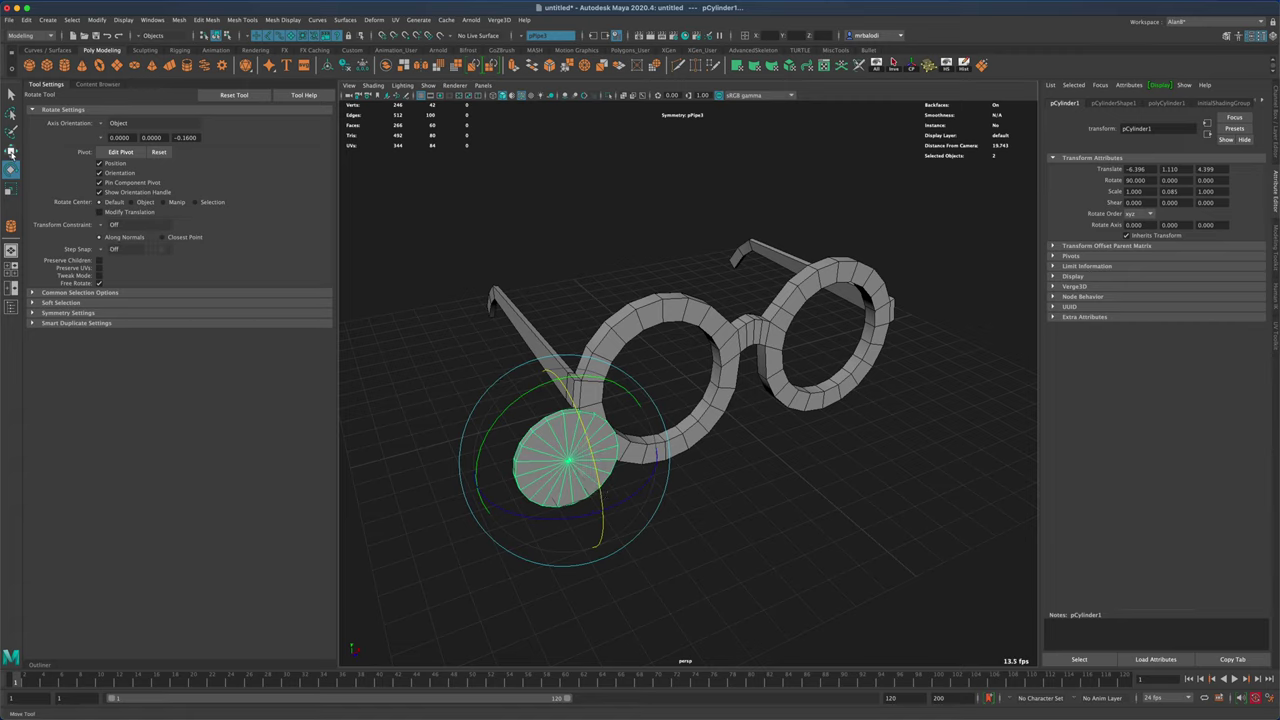
- Center the disc inside the lens ring in the front view, at about -3.208 in X and 2.649 in Y
{"action": "left_click", "coordinate": [10, 151]}
{"action": "left_click_drag", "start_coordinate": [618, 450], "coordinate": [707, 433]}
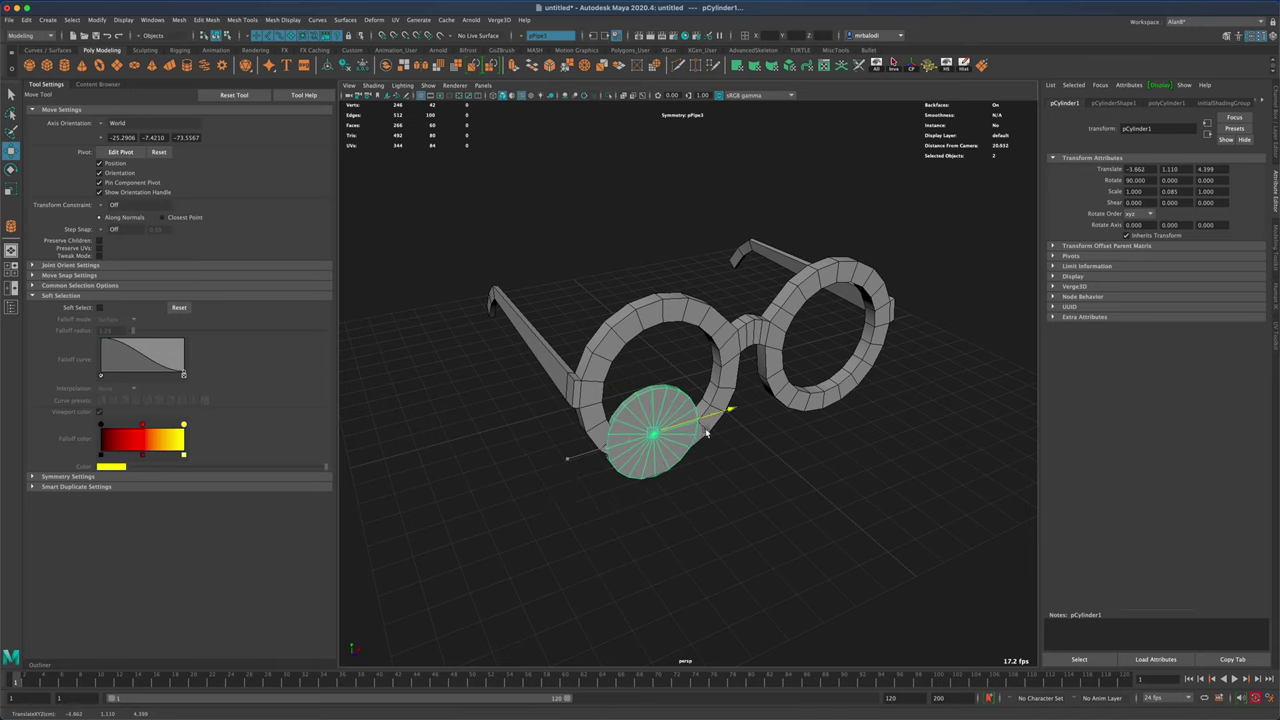
{"action": "key", "text": "space"}
{"action": "key", "text": "space"}
{"action": "scroll", "coordinate": [674, 514], "scroll_direction": "up", "scroll_amount": 8}
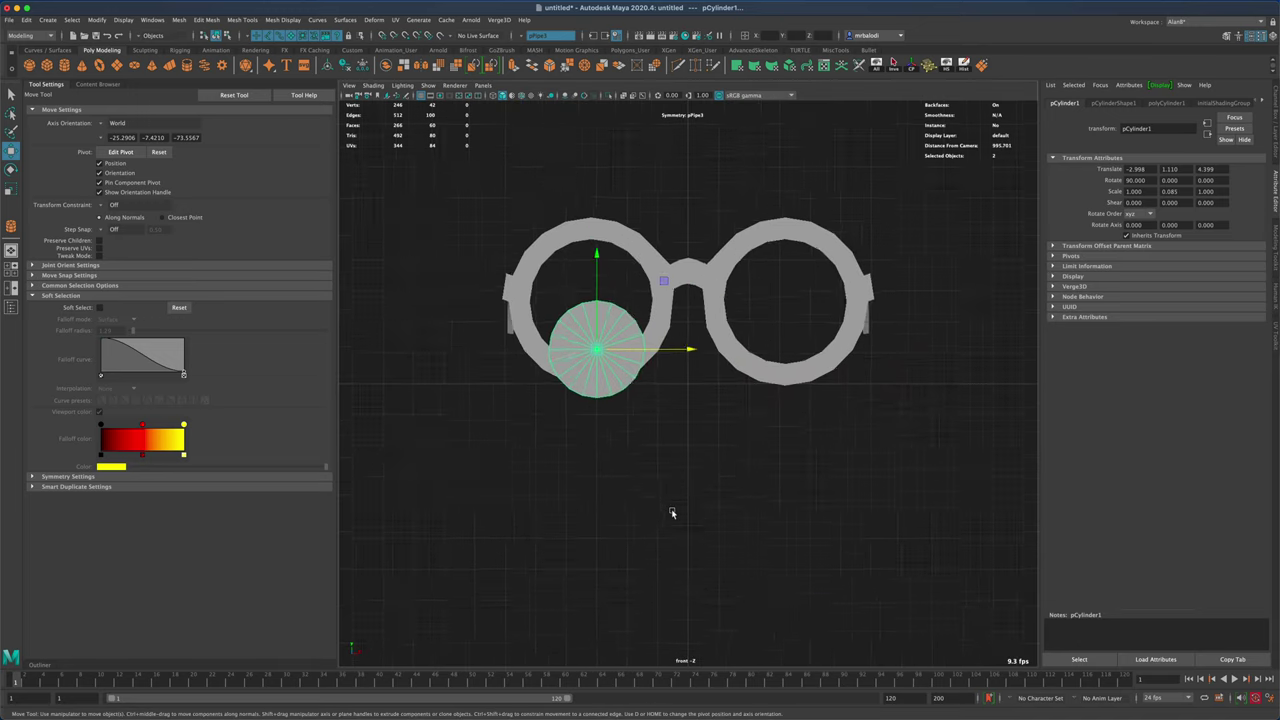
{"action": "left_click_drag", "start_coordinate": [643, 370], "coordinate": [631, 280]}
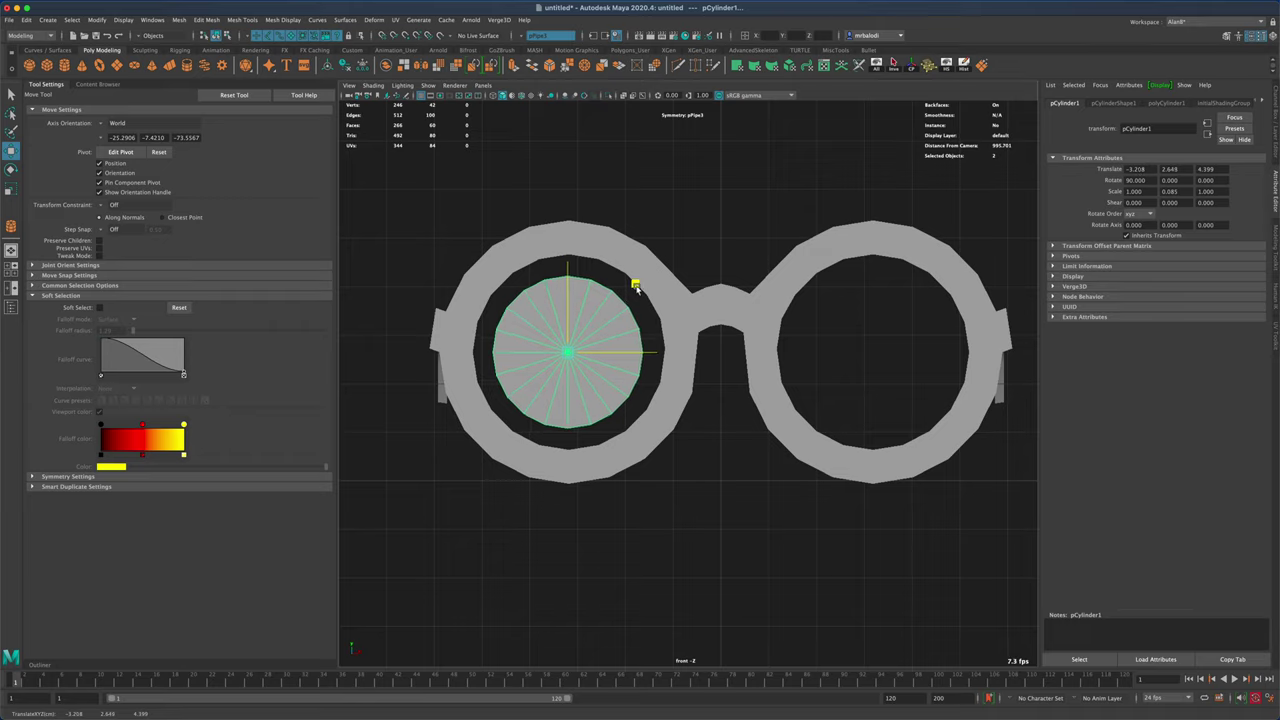
- Scale the lens disc up uniformly to about 1.471 so it overlaps the ring, and turn on X-ray display
{"action": "left_click", "coordinate": [12, 190]}
{"action": "left_click_drag", "start_coordinate": [569, 352], "coordinate": [620, 326]}
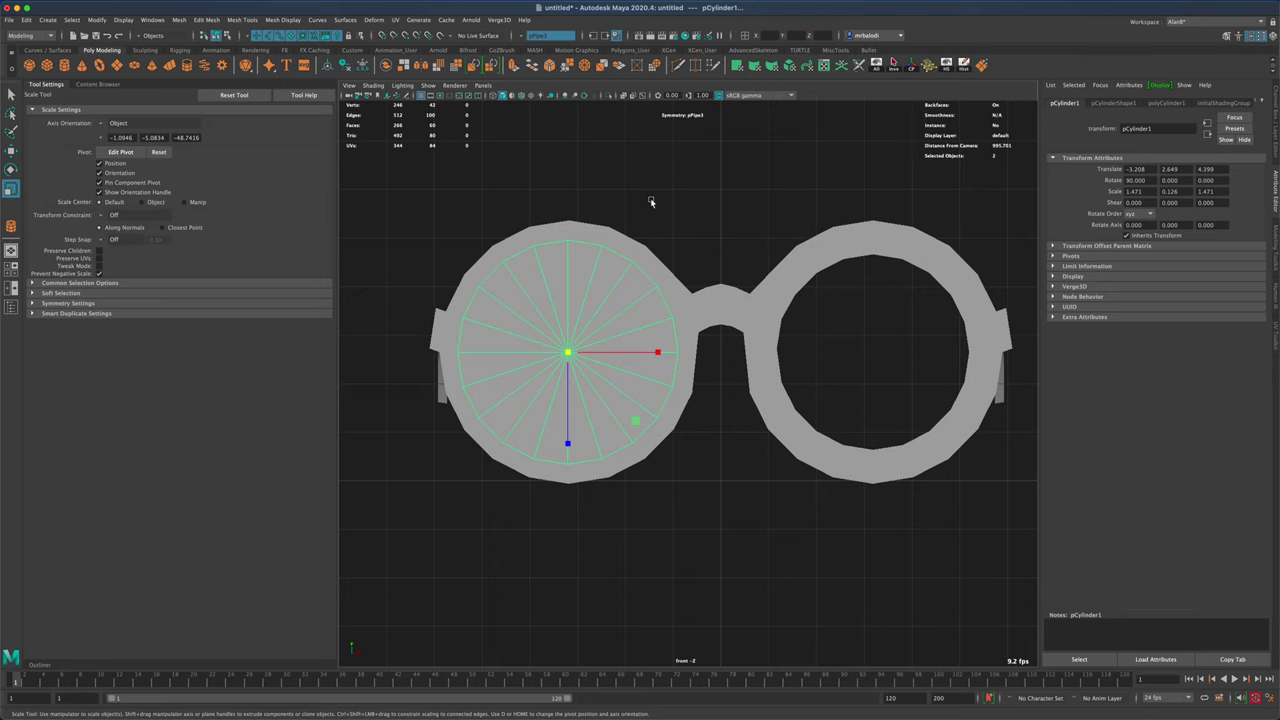
{"action": "left_click", "coordinate": [623, 96]}
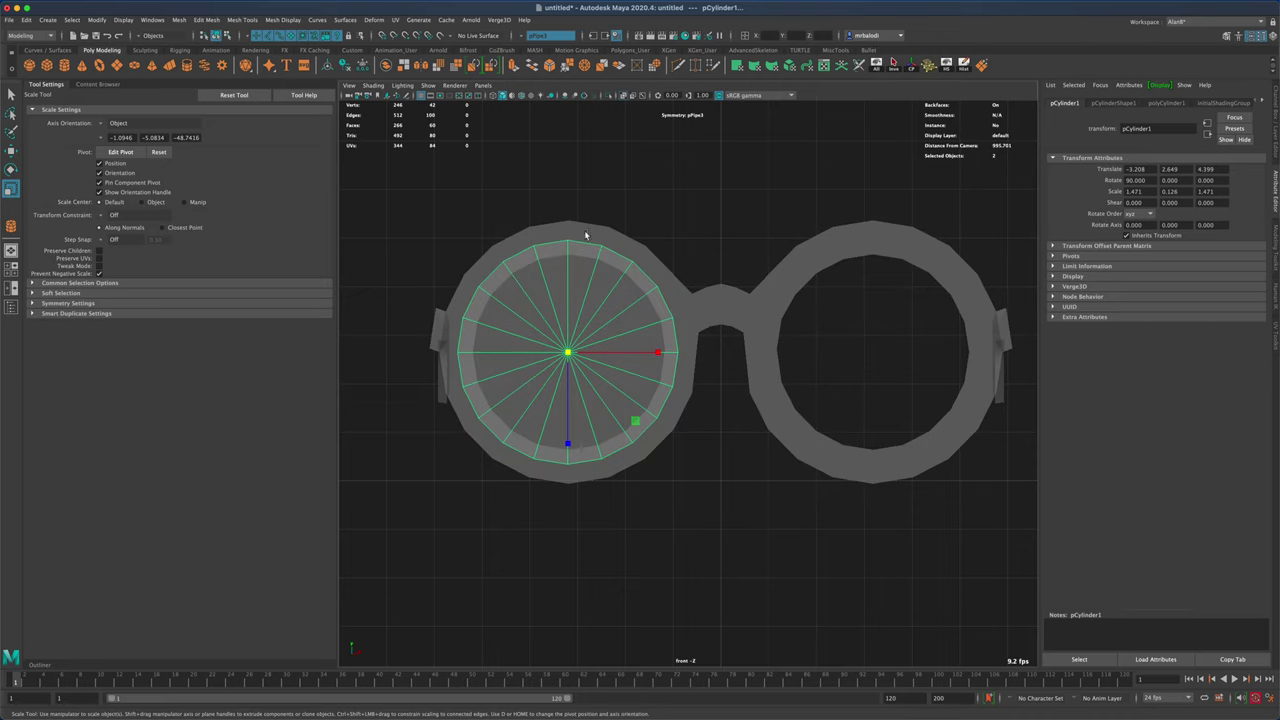
- Enlarge the lens disc to a scale of about 1.514 and place a duplicate in the other ring at about 3.178 in X
{"action": "mouse_move", "coordinate": [567, 355]}
{"action": "left_mouse_down"}
{"action": "mouse_move", "coordinate": [869, 357]}
{"action": "mouse_move", "coordinate": [935, 378]}
{"action": "left_mouse_up"}
{"action": "left_click", "coordinate": [11, 150]}
{"action": "key", "text": "ctrl+d"}
{"action": "key", "text": "space"}
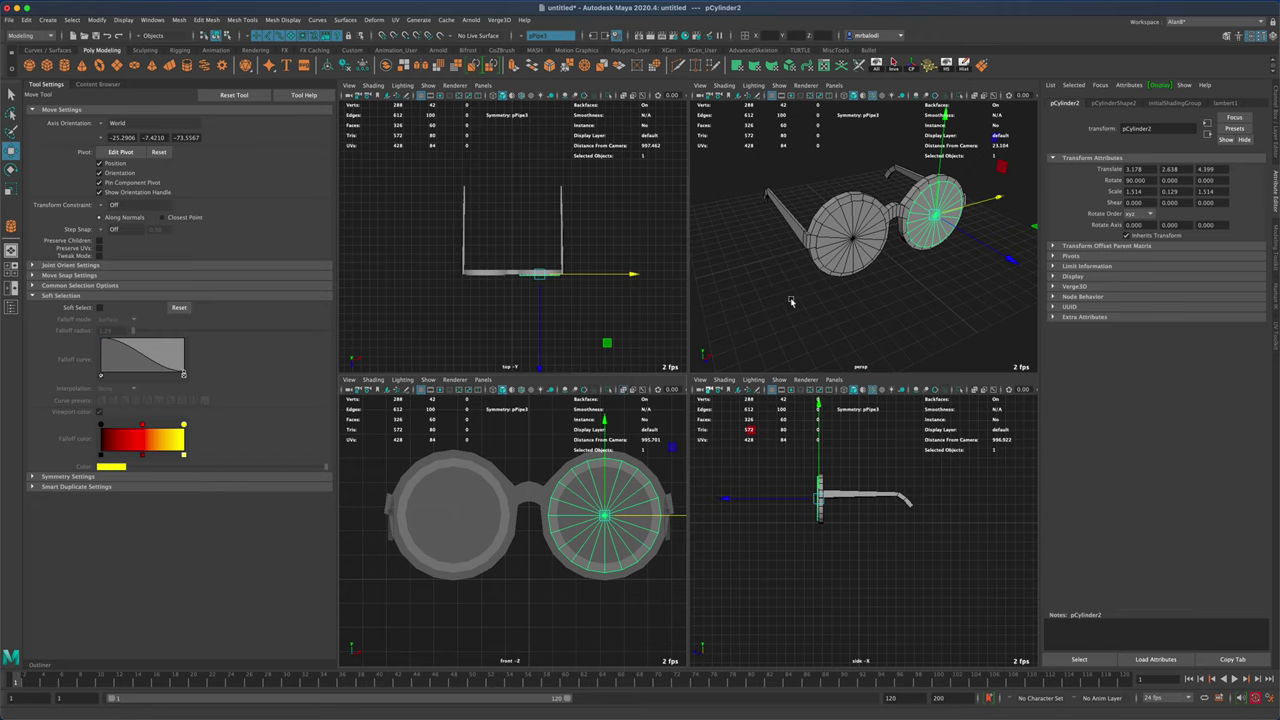
{"action": "key", "text": "space"}
{"action": "scroll", "coordinate": [782, 458], "scroll_direction": "up", "scroll_amount": 4}
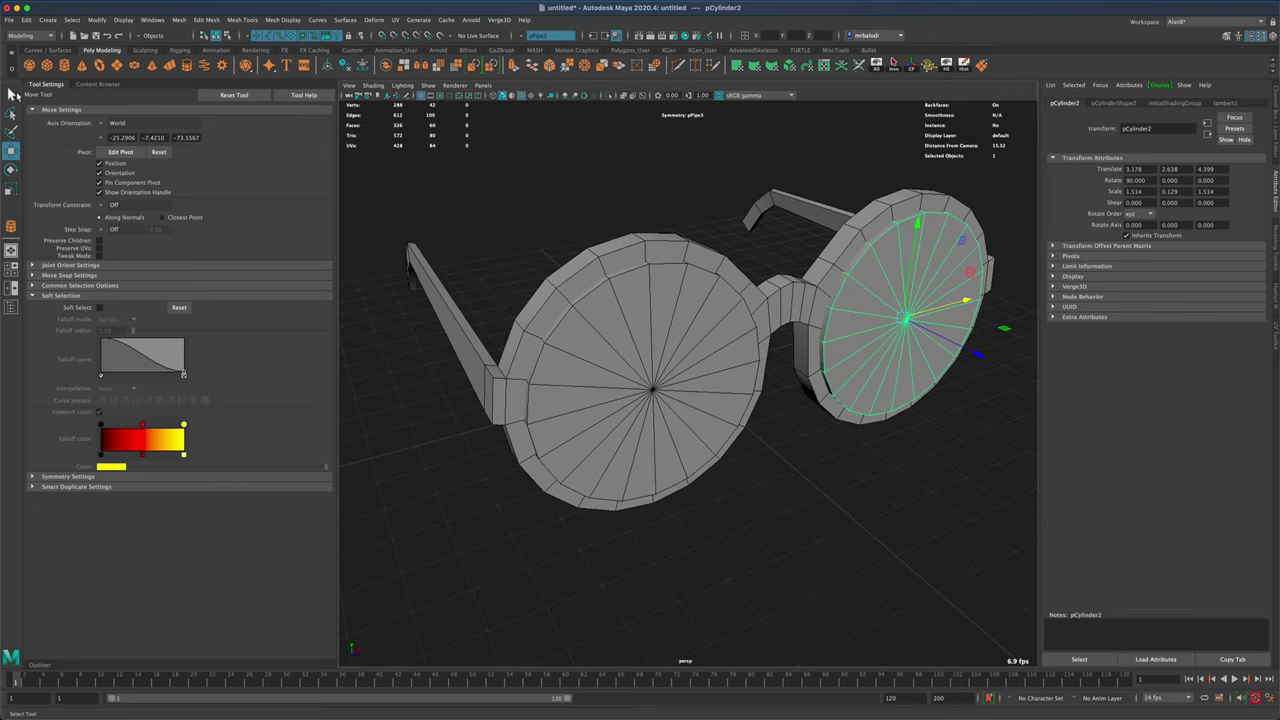
- Select both lens discs and move them back into the rings to about 4.148 in Z
{"action": "left_click", "coordinate": [12, 93]}
{"action": "left_click_drag", "start_coordinate": [486, 243], "coordinate": [677, 383], "text": "alt"}
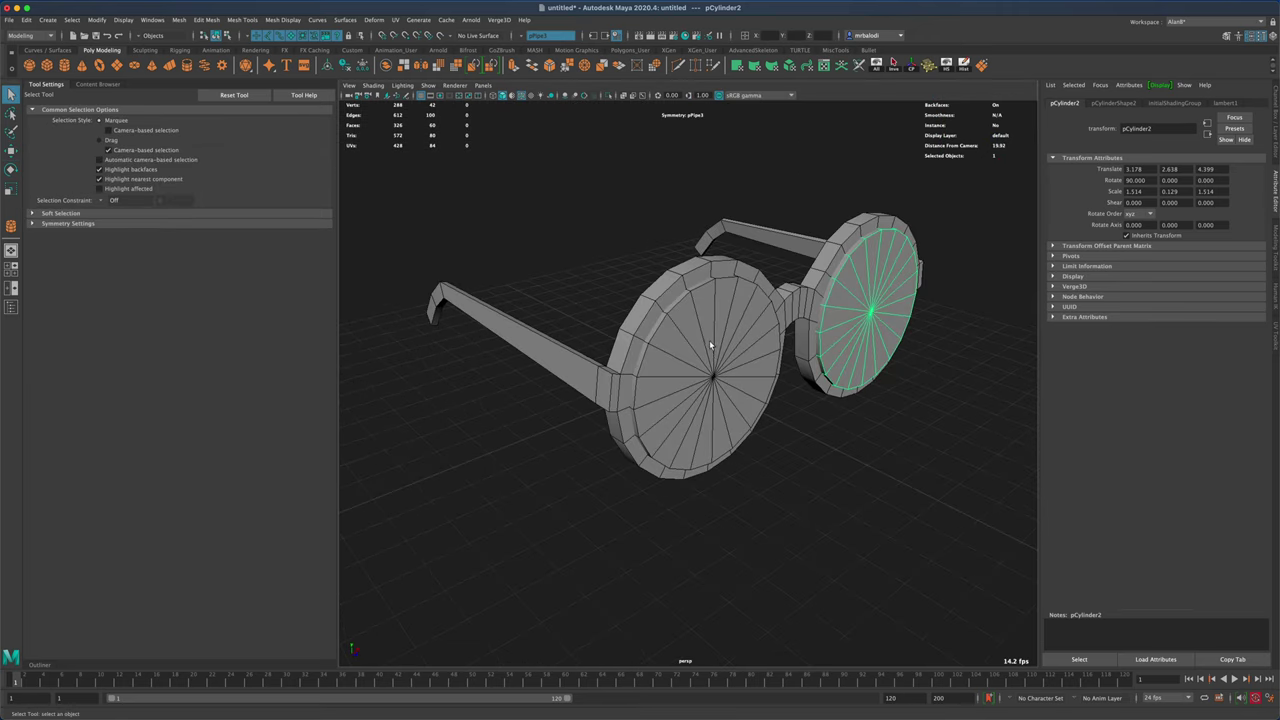
{"action": "left_click", "coordinate": [704, 348], "text": "shift"}
{"action": "left_click", "coordinate": [11, 150]}
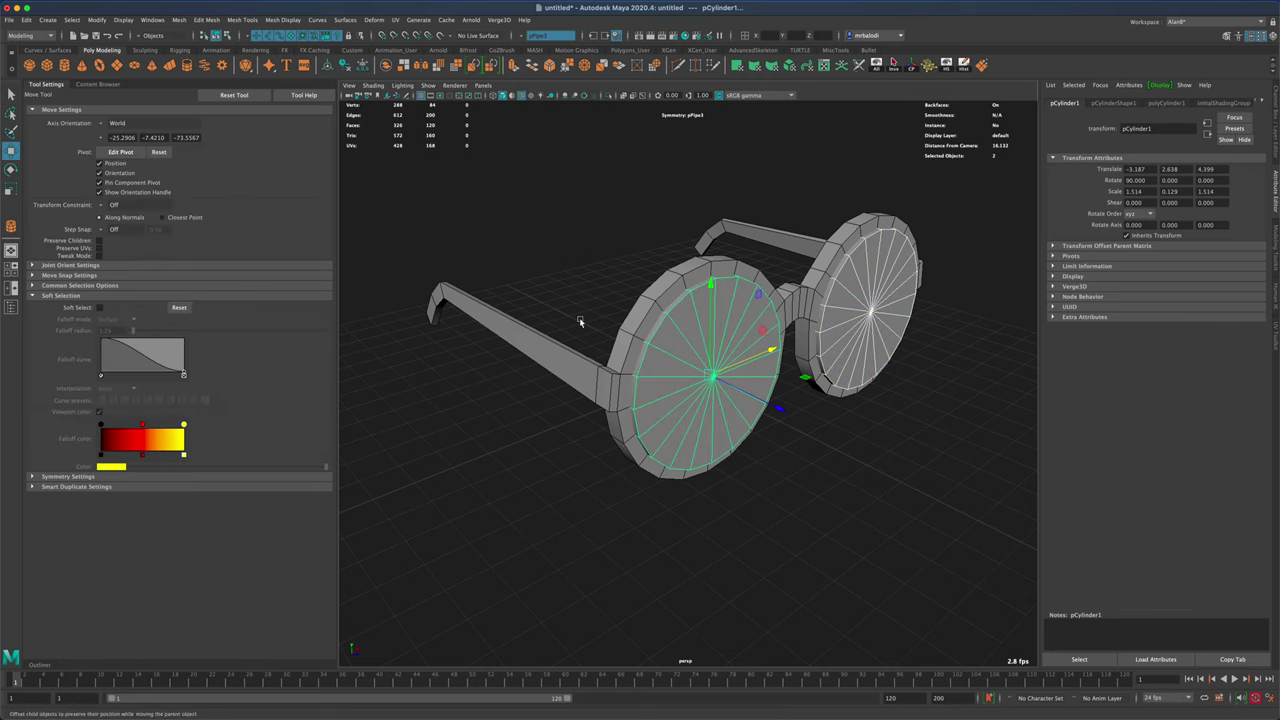
{"action": "left_click_drag", "start_coordinate": [777, 398], "coordinate": [867, 461]}
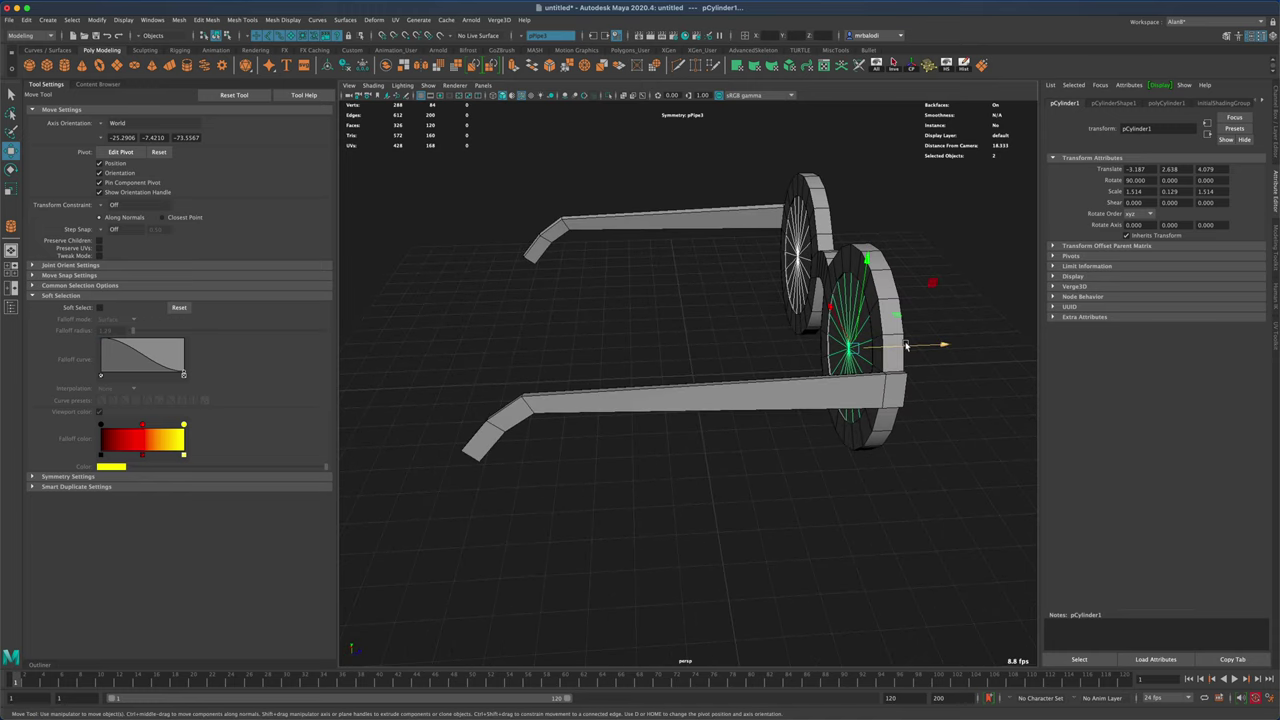
{"action": "left_click_drag", "start_coordinate": [906, 346], "coordinate": [898, 408]}
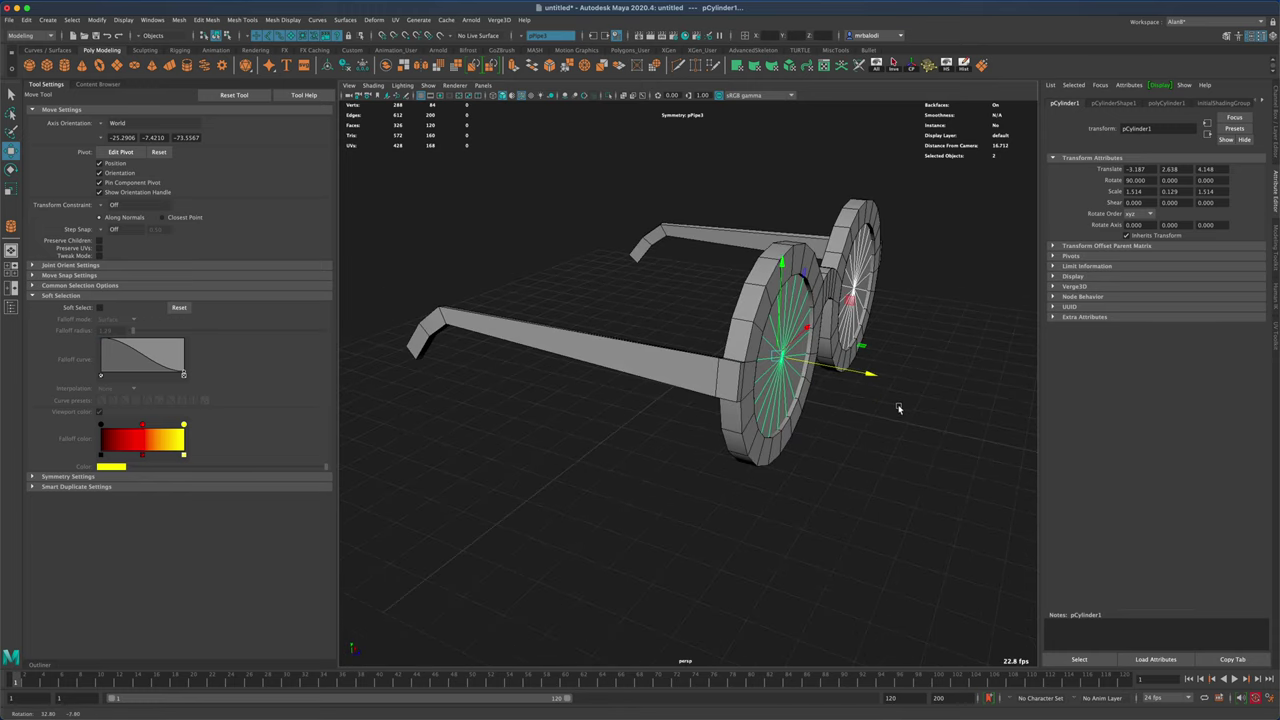
- Examine in the side view how the lens discs sit within the thickness of the rings
{"action": "key", "text": "space"}
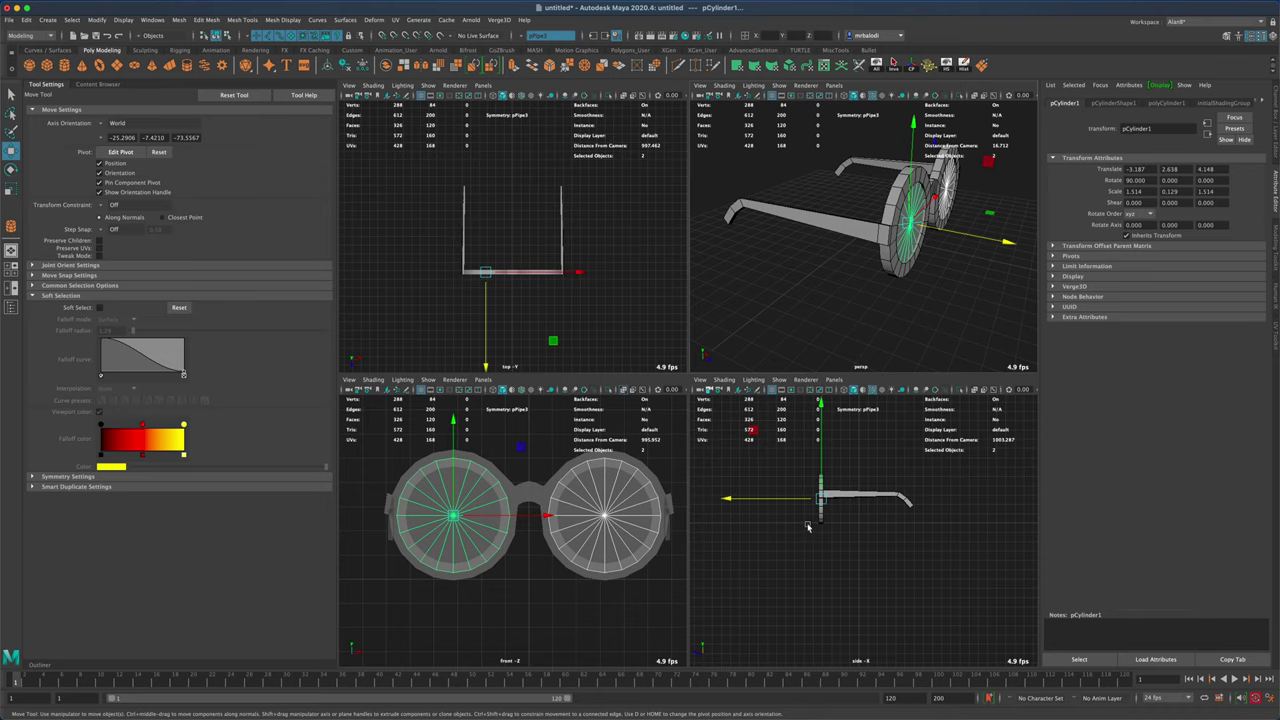
{"action": "key", "text": "space"}
{"action": "scroll", "coordinate": [780, 506], "scroll_direction": "up", "scroll_amount": 10}
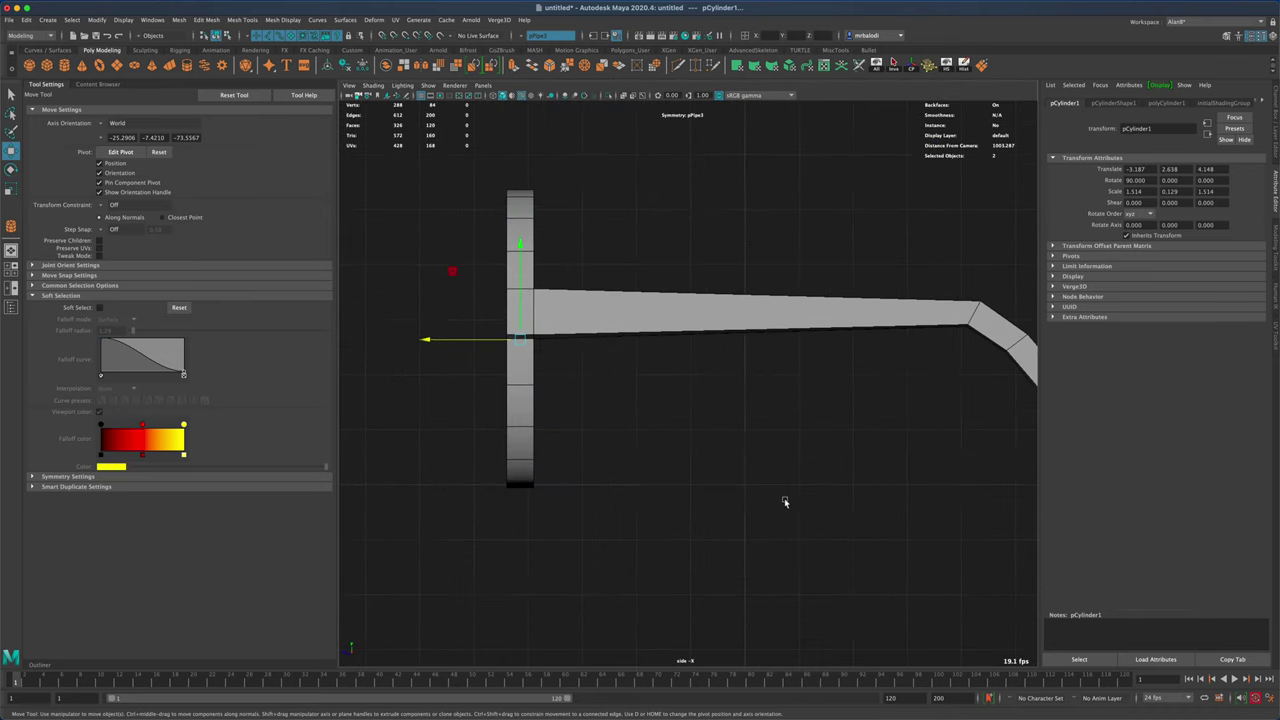
{"action": "key", "text": "4"}
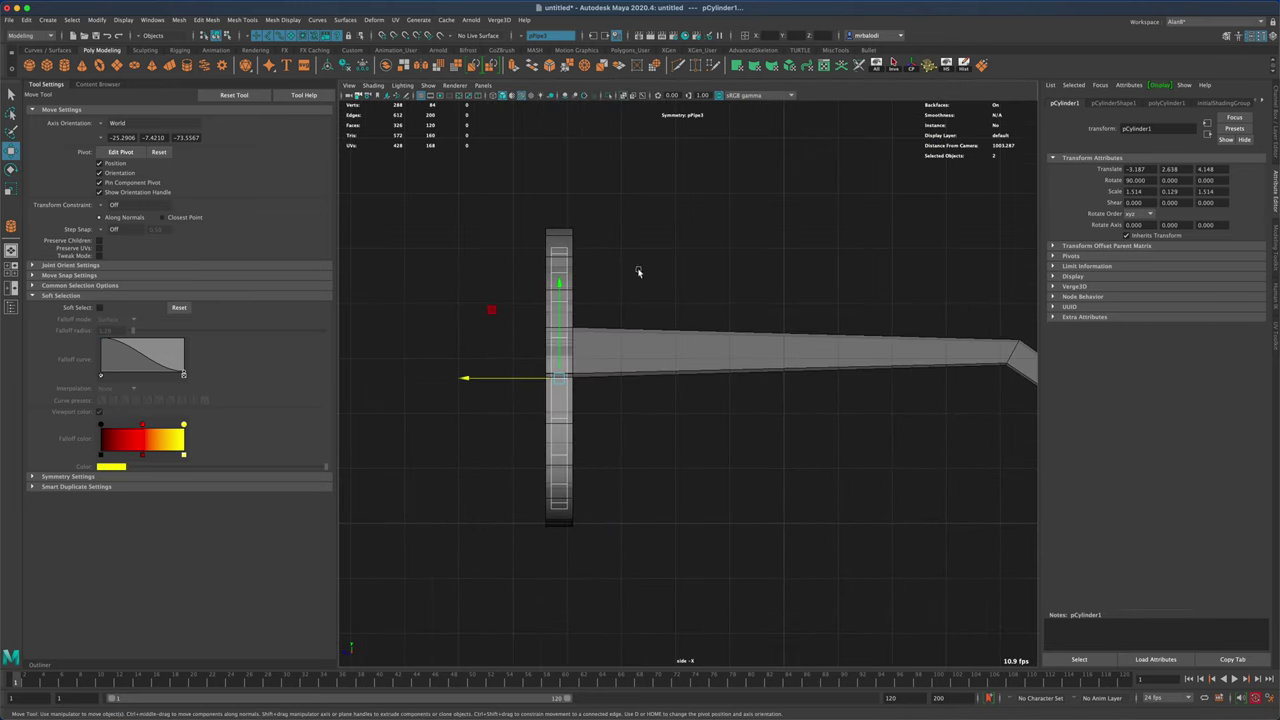
{"action": "scroll", "coordinate": [604, 390], "scroll_direction": "up", "scroll_amount": 3}
{"action": "middle_click_drag", "start_coordinate": [594, 406], "coordinate": [682, 404], "text": "alt"}
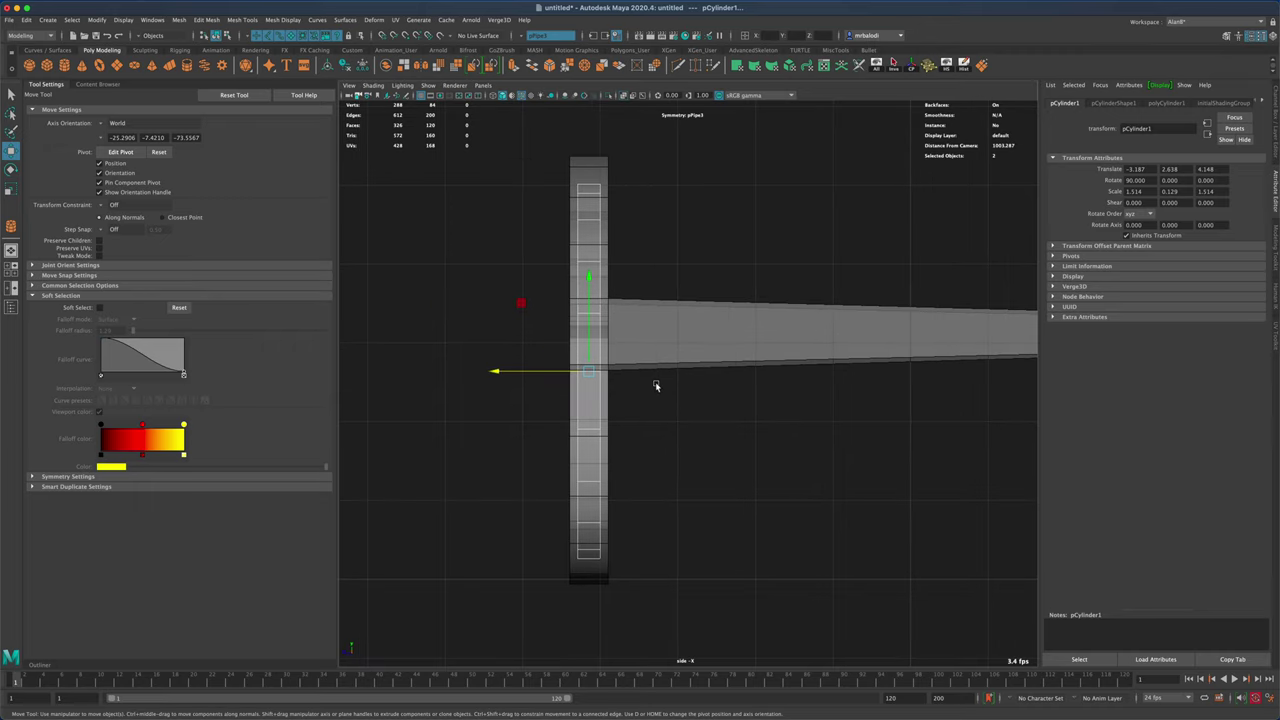
{"action": "key", "text": "space"}
{"action": "key", "text": "space"}
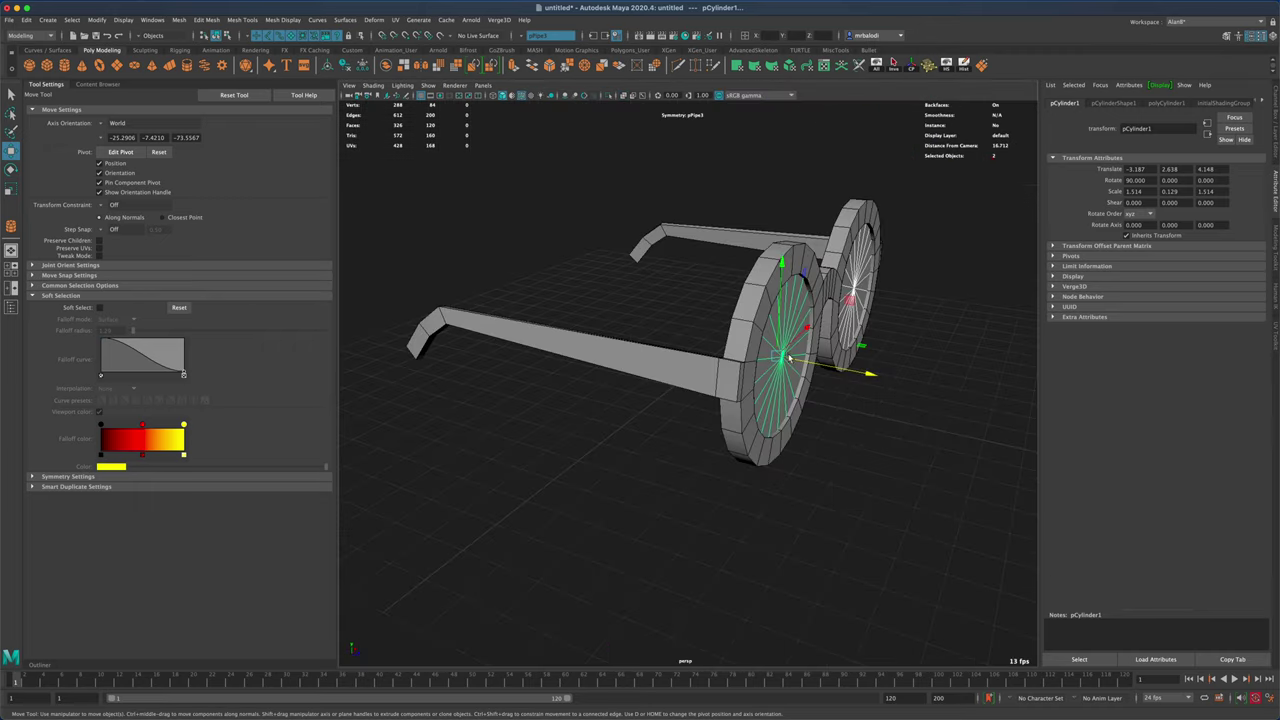
- Select the frame together with both lenses and combine them into one mesh
{"action": "left_click", "coordinate": [876, 432]}
{"action": "left_click_drag", "start_coordinate": [880, 443], "coordinate": [720, 438], "text": "alt"}
{"action": "left_click", "coordinate": [11, 94]}
{"action": "left_click_drag", "start_coordinate": [449, 400], "coordinate": [510, 438], "text": "alt"}
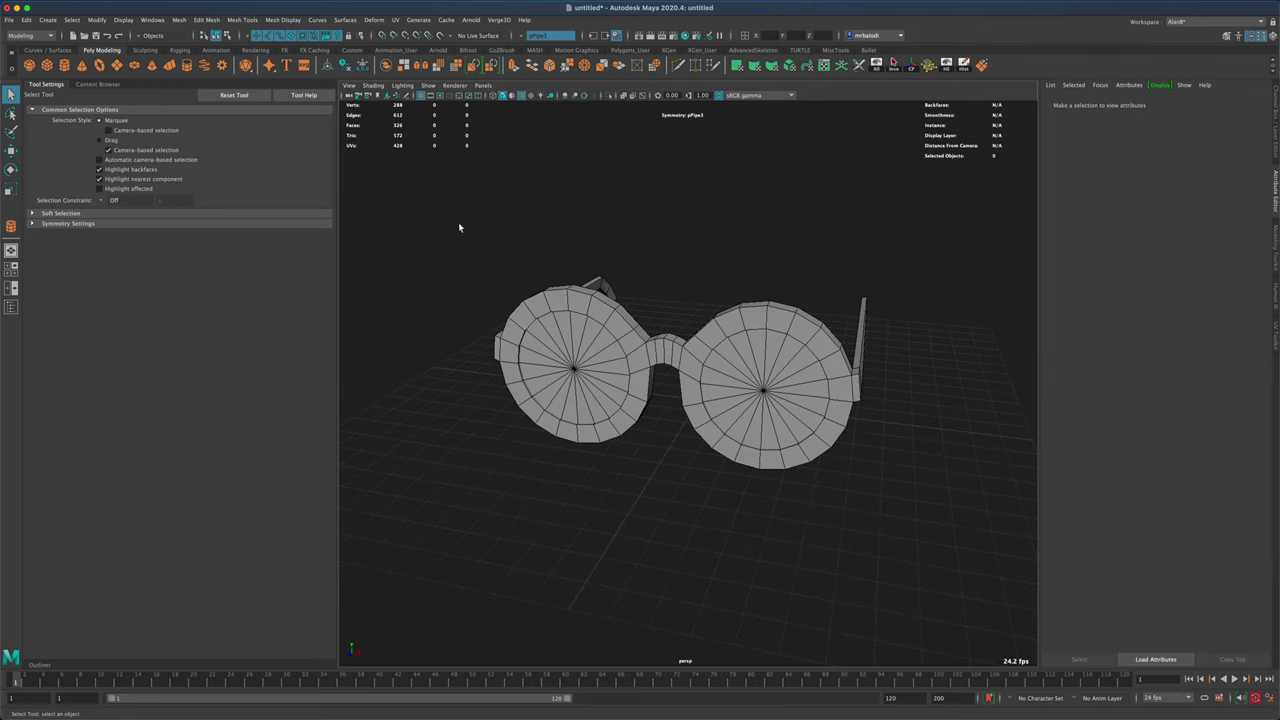
{"action": "left_click_drag", "start_coordinate": [459, 228], "coordinate": [883, 528]}
{"action": "left_click", "coordinate": [677, 267]}
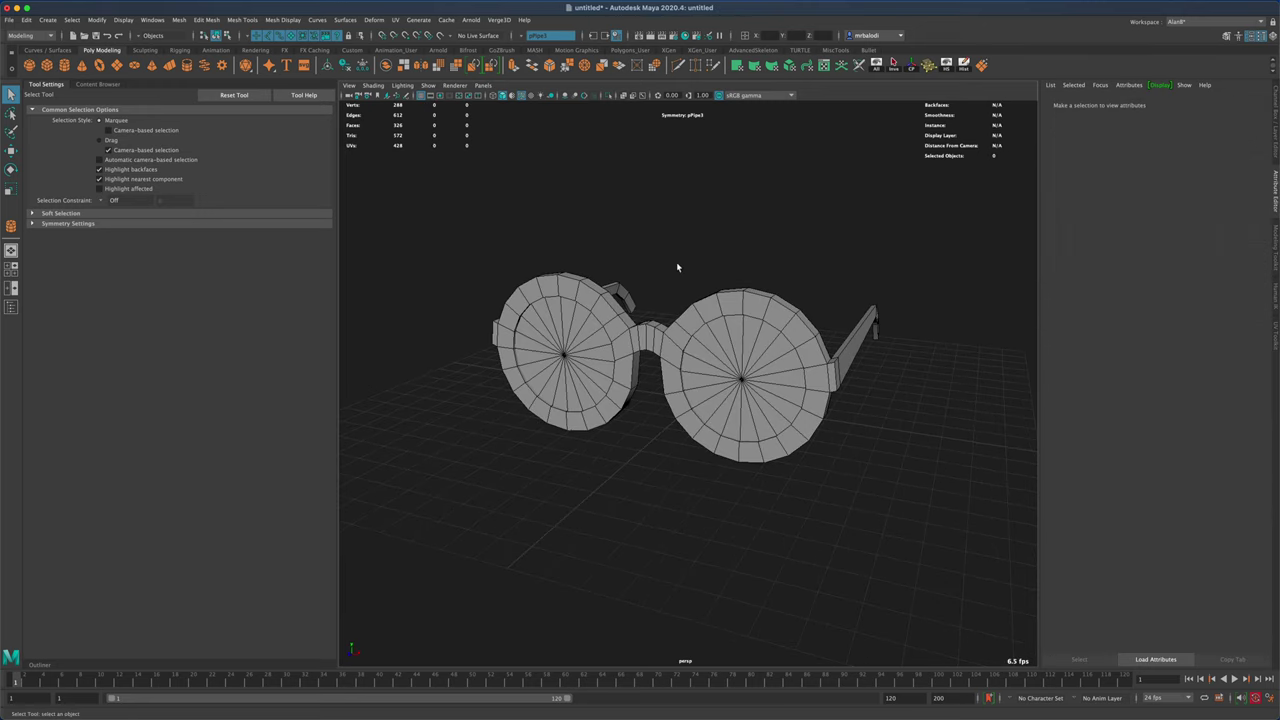
{"action": "left_click", "coordinate": [584, 354]}
{"action": "left_click", "coordinate": [734, 376], "text": "shift"}
{"action": "left_click_drag", "start_coordinate": [549, 236], "coordinate": [547, 235], "text": "alt"}
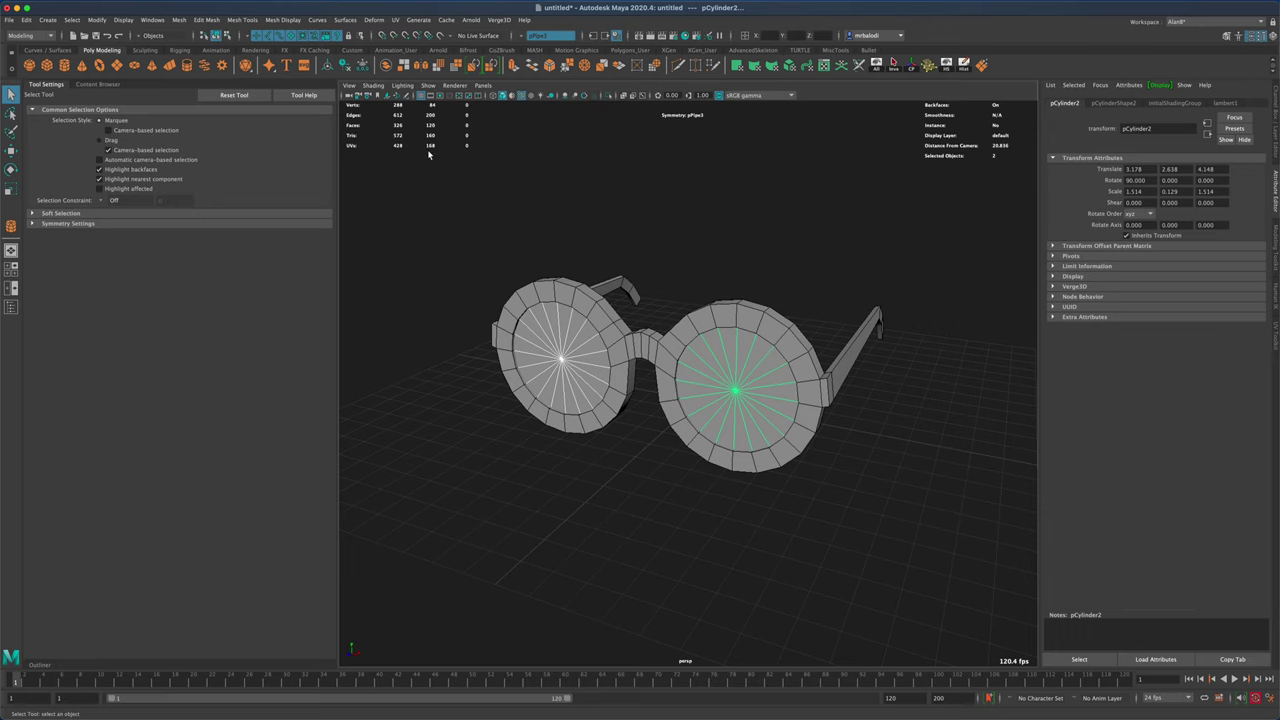
{"action": "left_click_drag", "start_coordinate": [429, 153], "coordinate": [906, 532], "text": "alt"}
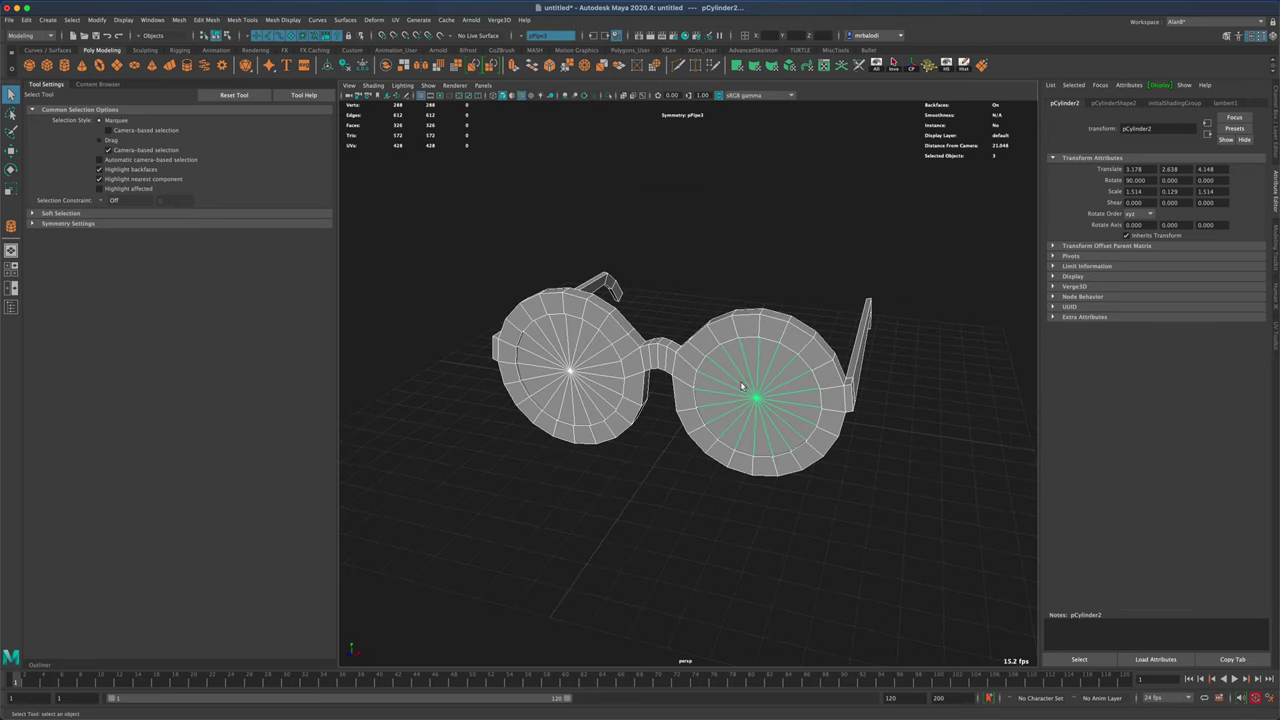
{"action": "left_click", "coordinate": [387, 66]}
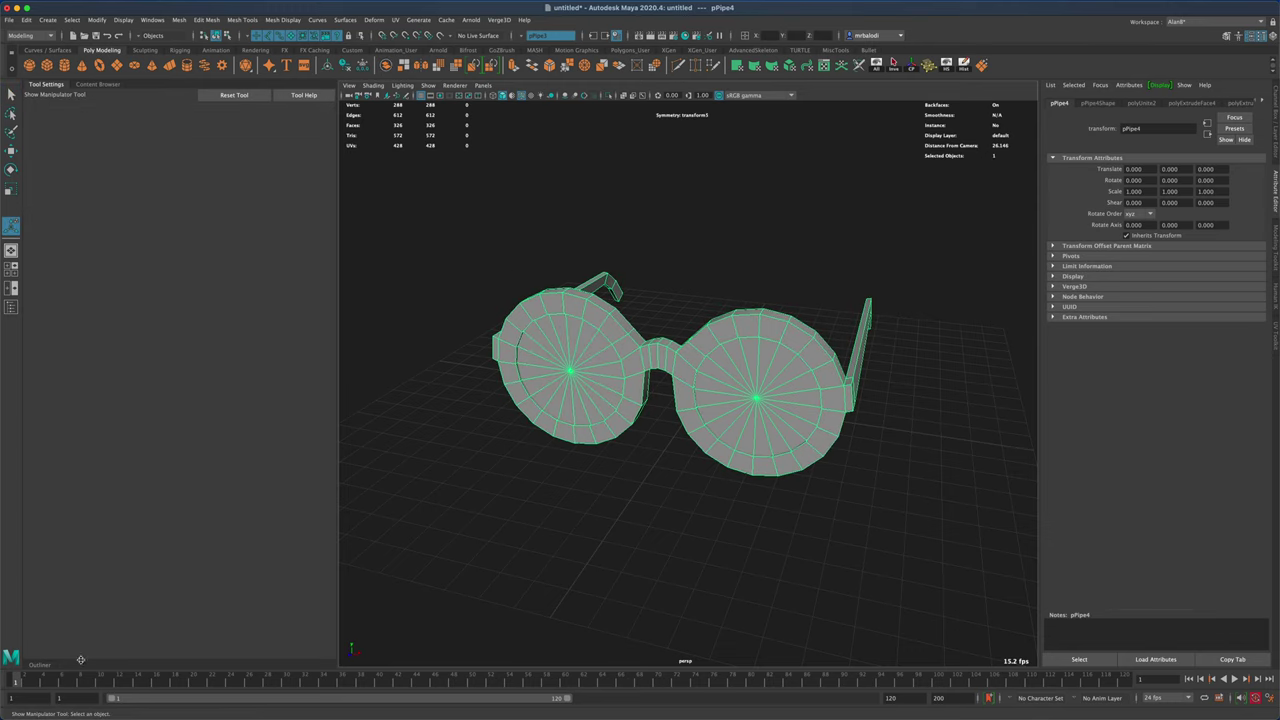
- Show the Outliner and delete the construction history of the combined glasses mesh
{"action": "left_click", "coordinate": [49, 666]}
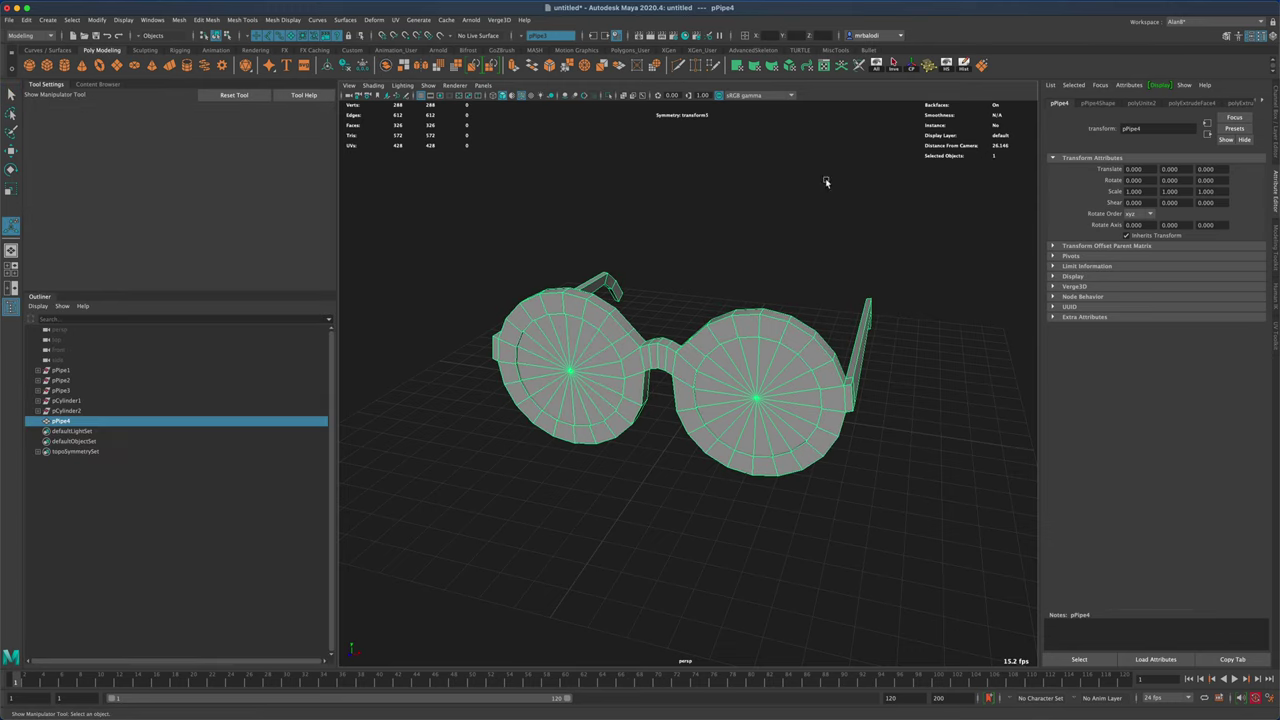
{"action": "left_click", "coordinate": [964, 64]}
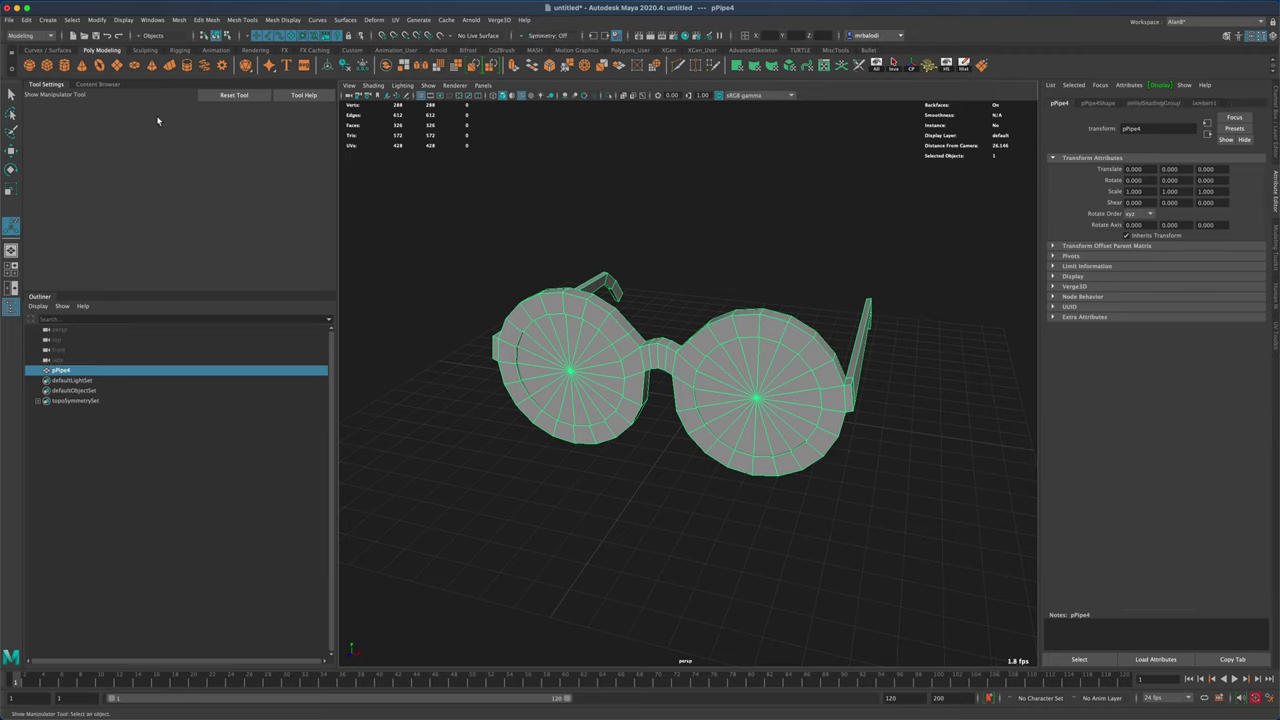
{"action": "left_click", "coordinate": [26, 20]}
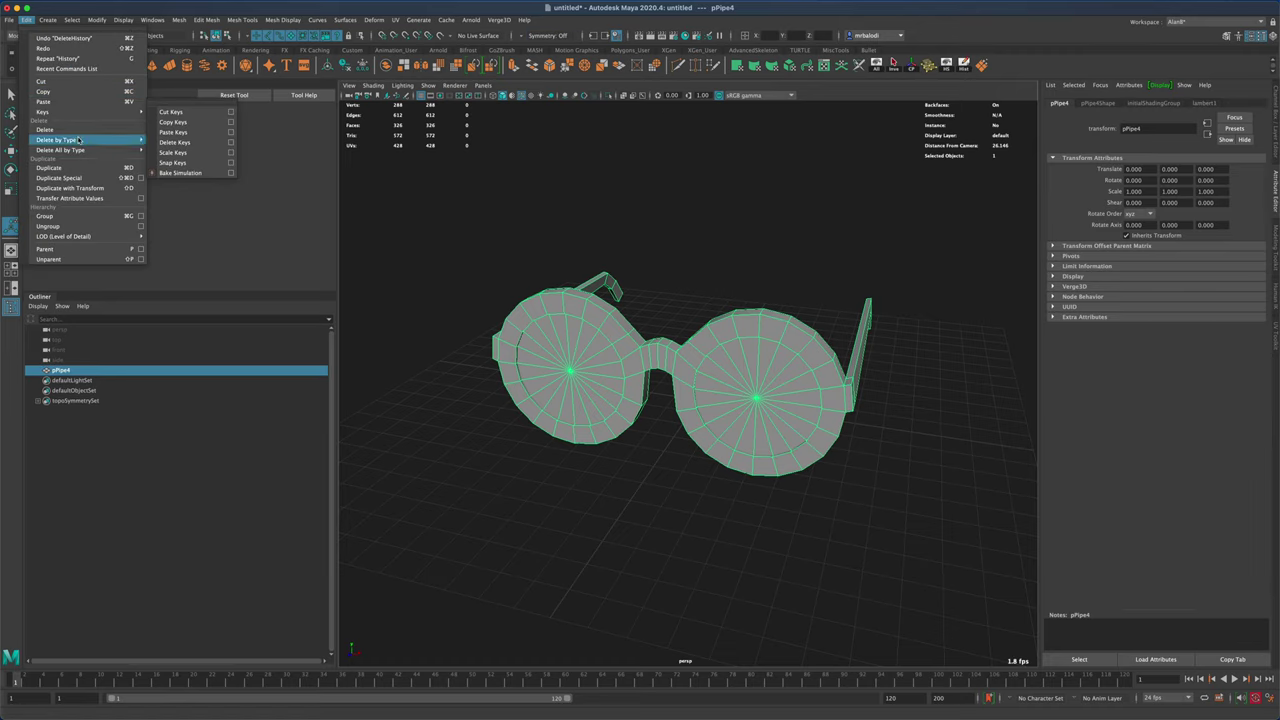
{"action": "mouse_move", "coordinate": [79, 140]}
{"action": "left_click", "coordinate": [170, 140]}
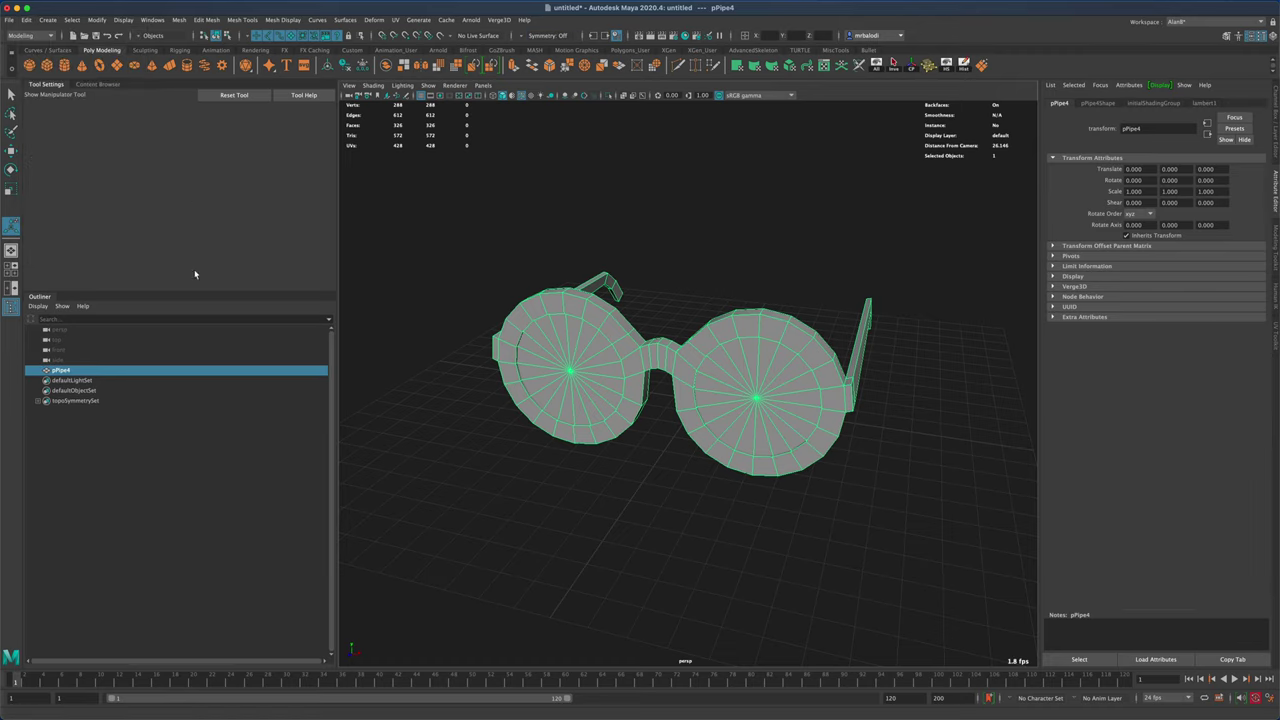
- Rename the combined mesh as SunGlasses
{"action": "double_click", "coordinate": [62, 371]}
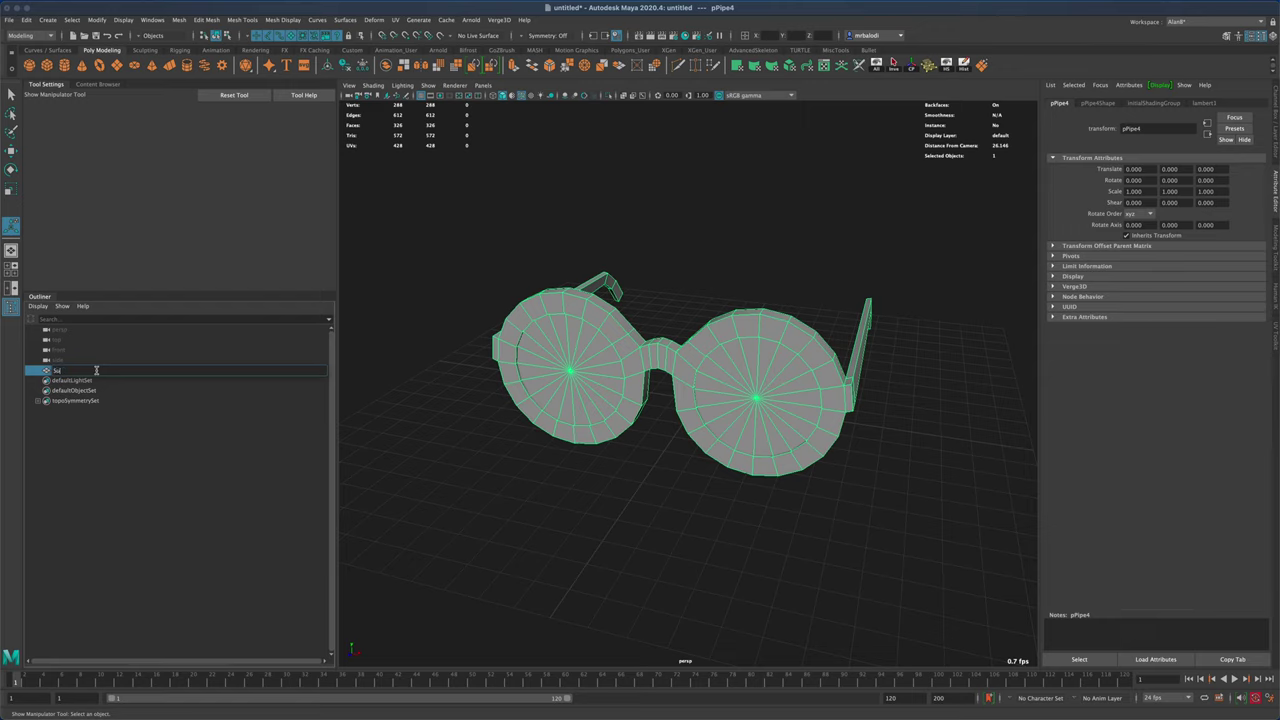
{"action": "type", "text": "SunGlasses"}
{"action": "key", "text": "Return"}
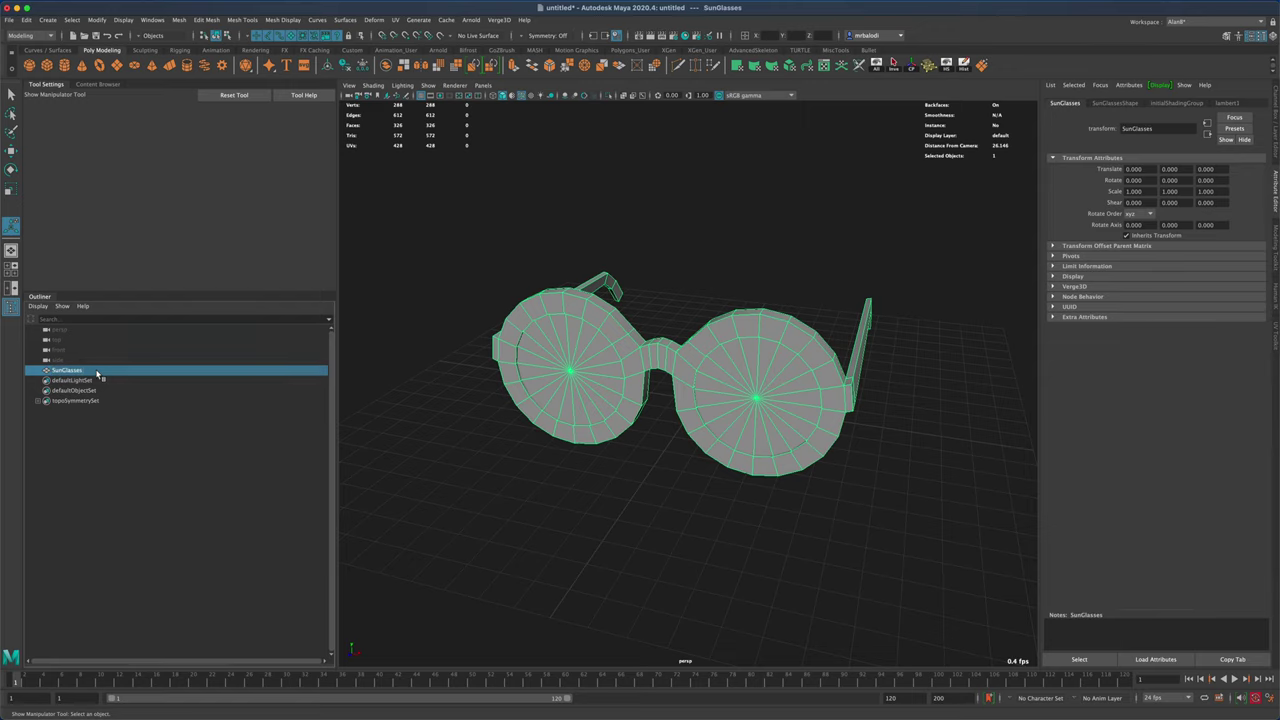
- Open the UV Editor for the glasses and compare the checker pattern on the model with its UV layout
{"action": "left_click", "coordinate": [633, 221]}
{"action": "left_click_drag", "start_coordinate": [633, 221], "coordinate": [770, 339], "text": "alt"}
{"action": "left_click", "coordinate": [770, 339]}
{"action": "left_click_drag", "start_coordinate": [735, 237], "coordinate": [813, 88], "text": "alt"}
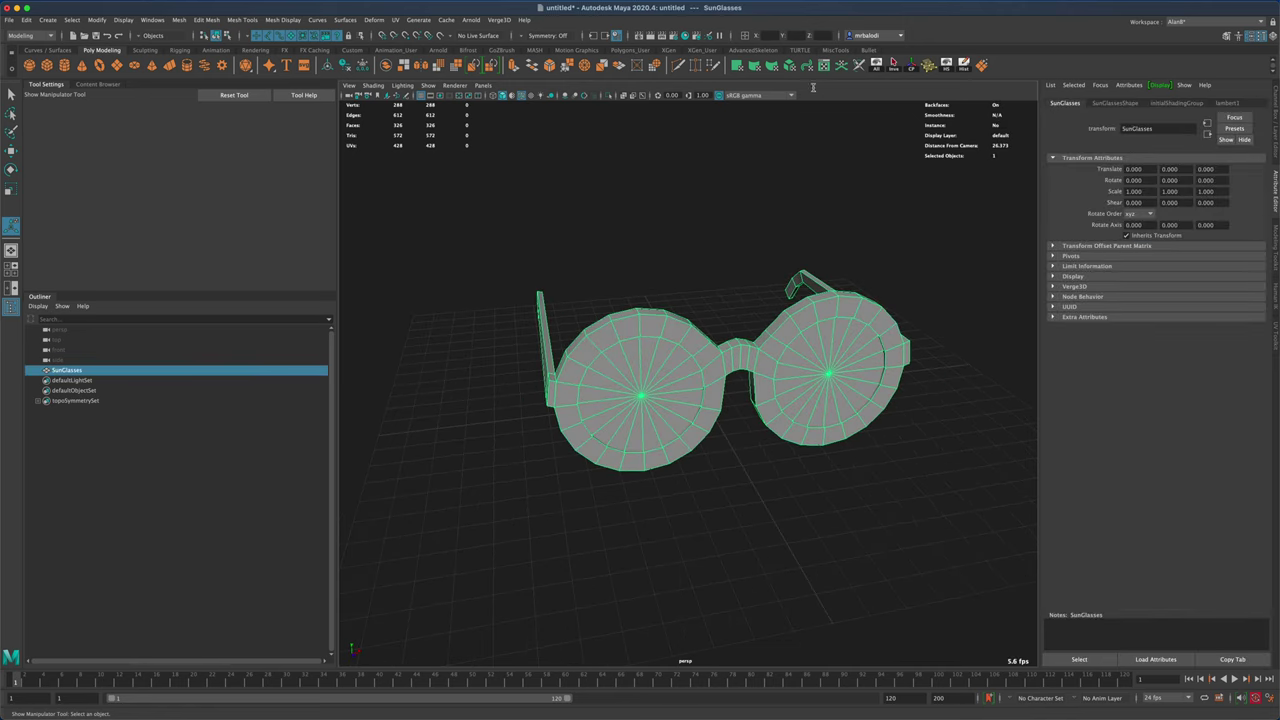
{"action": "left_click", "coordinate": [823, 67]}
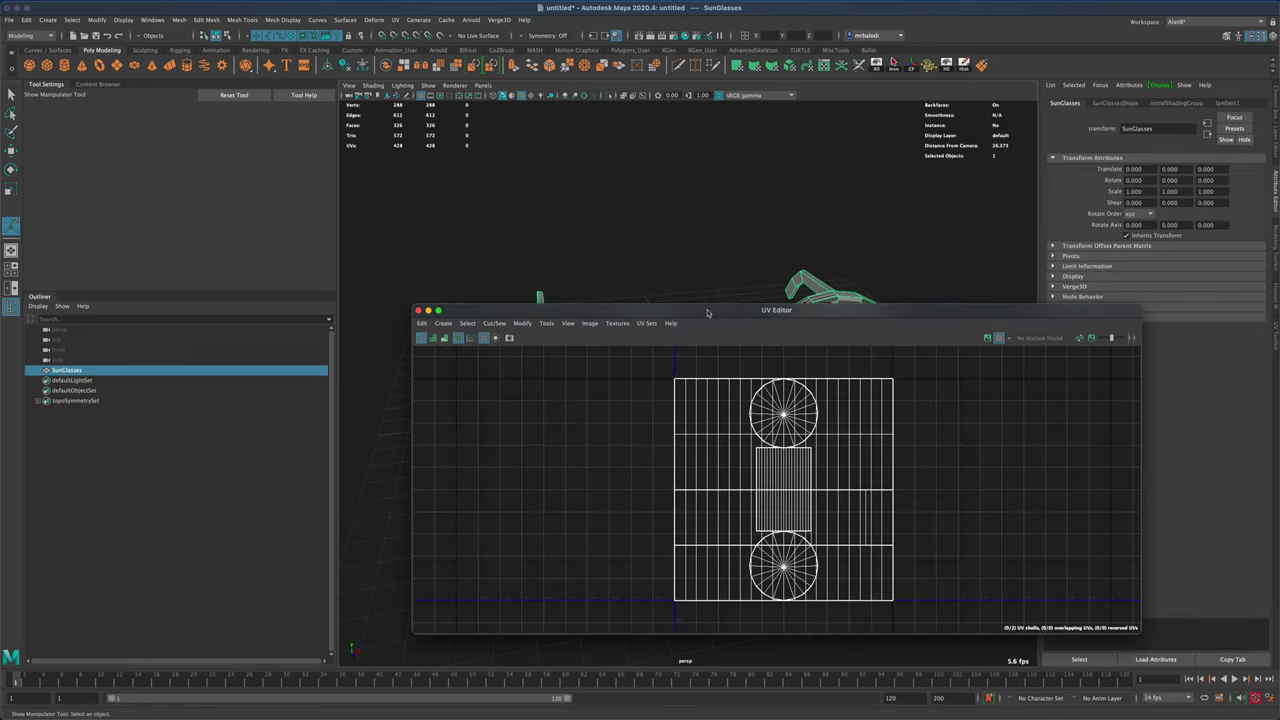
{"action": "left_click_drag", "start_coordinate": [707, 313], "coordinate": [675, 490]}
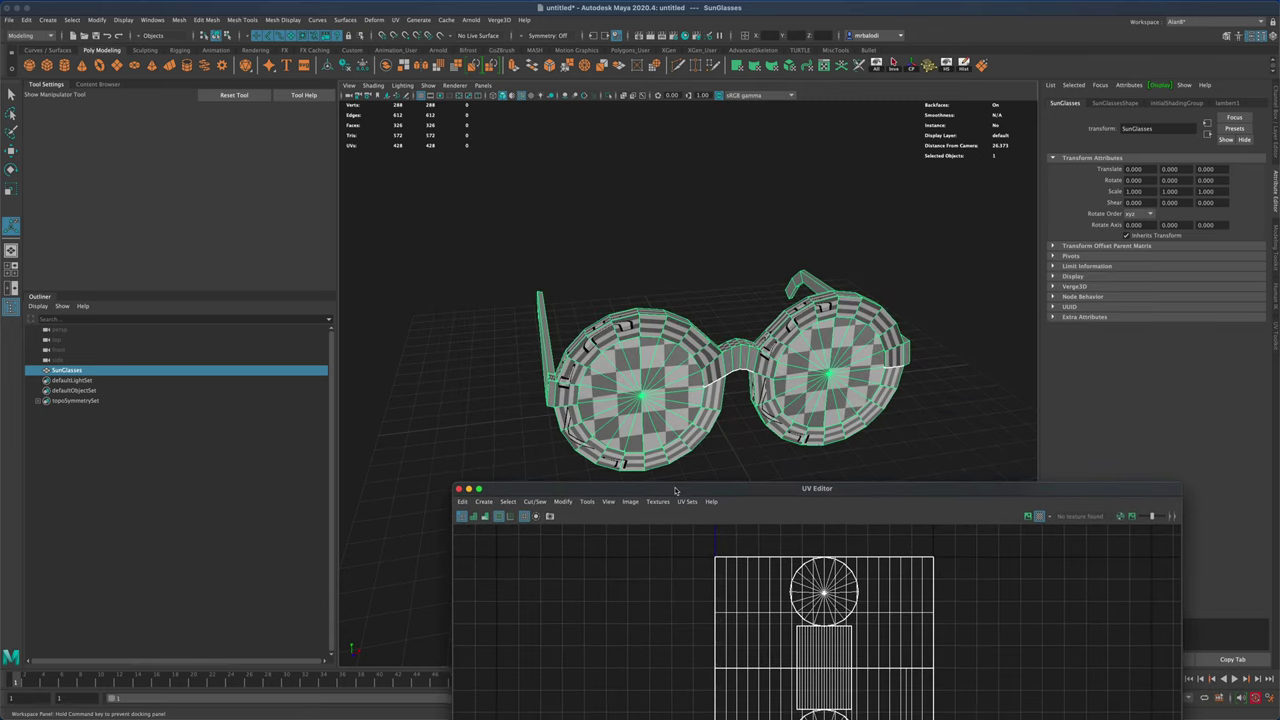
{"action": "left_click_drag", "start_coordinate": [760, 282], "coordinate": [640, 311], "text": "alt"}
{"action": "key", "text": "q"}
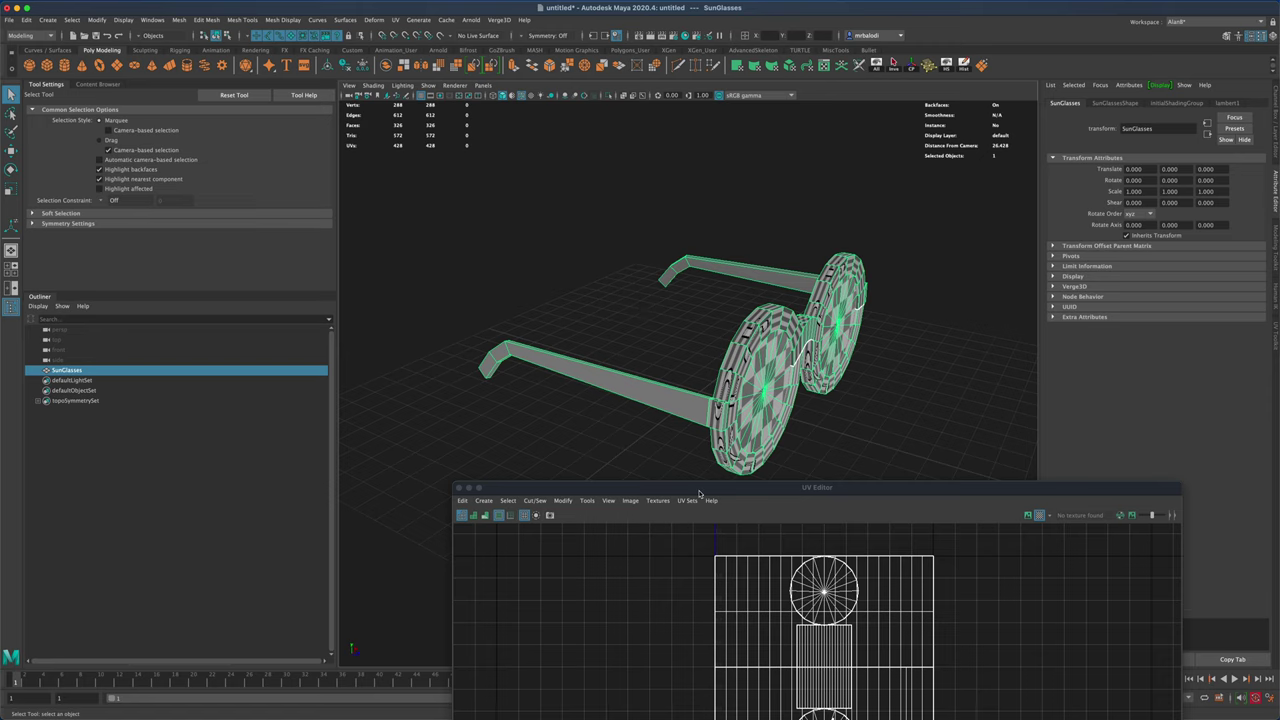
{"action": "left_click_drag", "start_coordinate": [700, 493], "coordinate": [693, 375]}
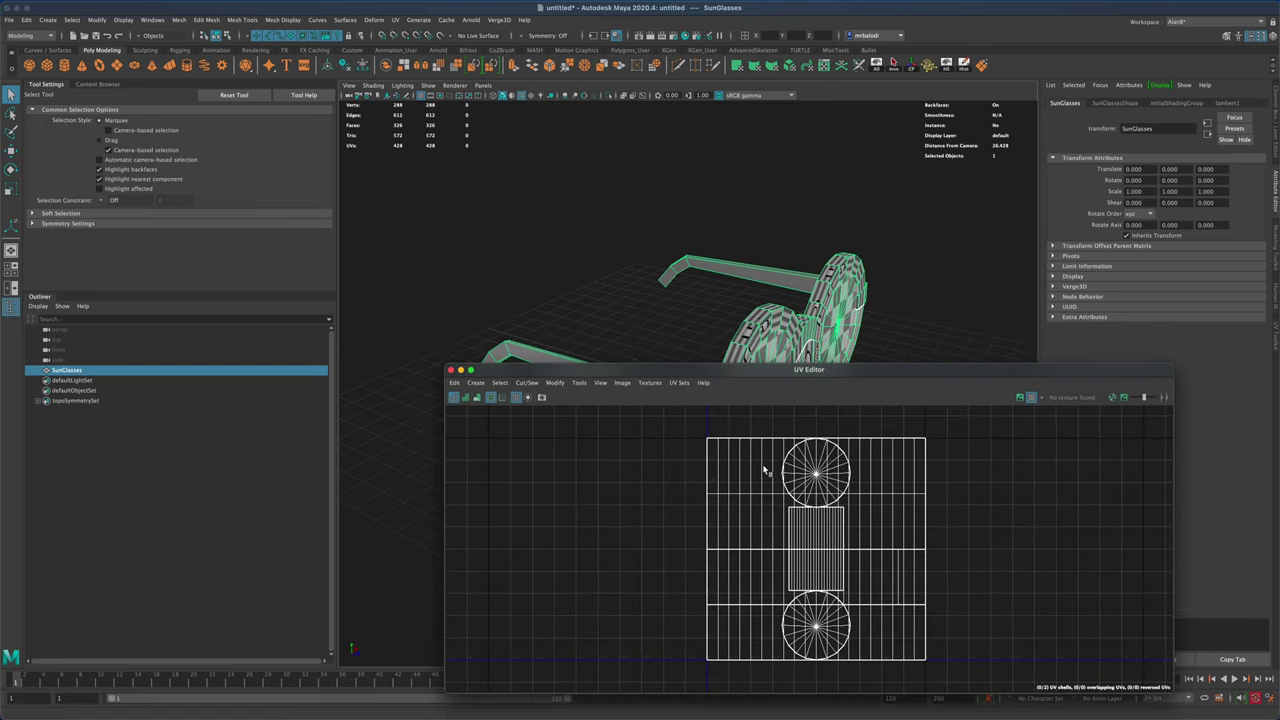
- Select all UV shells of the glasses and move them sideways in U, out of the 0–1 UV tile
{"action": "right_click", "coordinate": [764, 470]}
{"action": "left_click", "coordinate": [763, 497]}
{"action": "left_click_drag", "start_coordinate": [680, 420], "coordinate": [986, 697]}
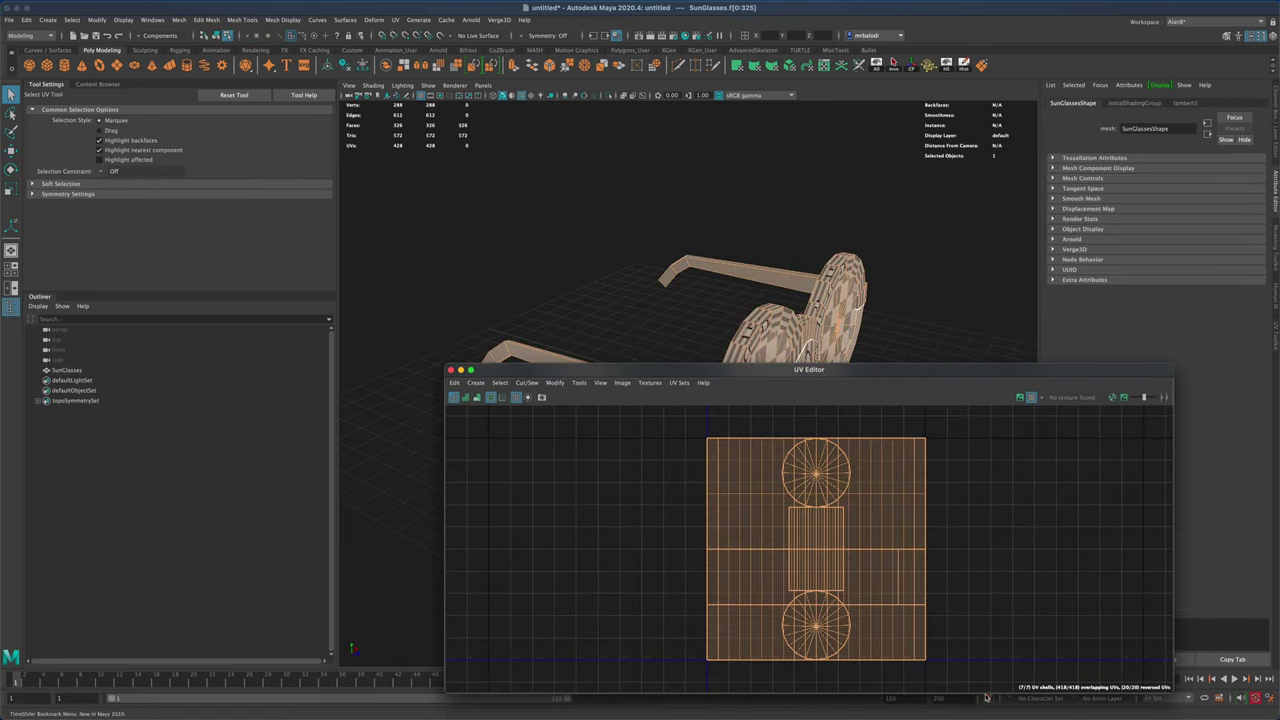
{"action": "key", "text": "w"}
{"action": "left_click_drag", "start_coordinate": [818, 548], "coordinate": [1066, 548]}
{"action": "left_click_drag", "start_coordinate": [786, 377], "coordinate": [758, 479]}
- Select all faces of both lens discs and isolate them in the perspective view
{"action": "left_click", "coordinate": [11, 94]}
{"action": "left_click_drag", "start_coordinate": [548, 277], "coordinate": [552, 278], "text": "alt"}
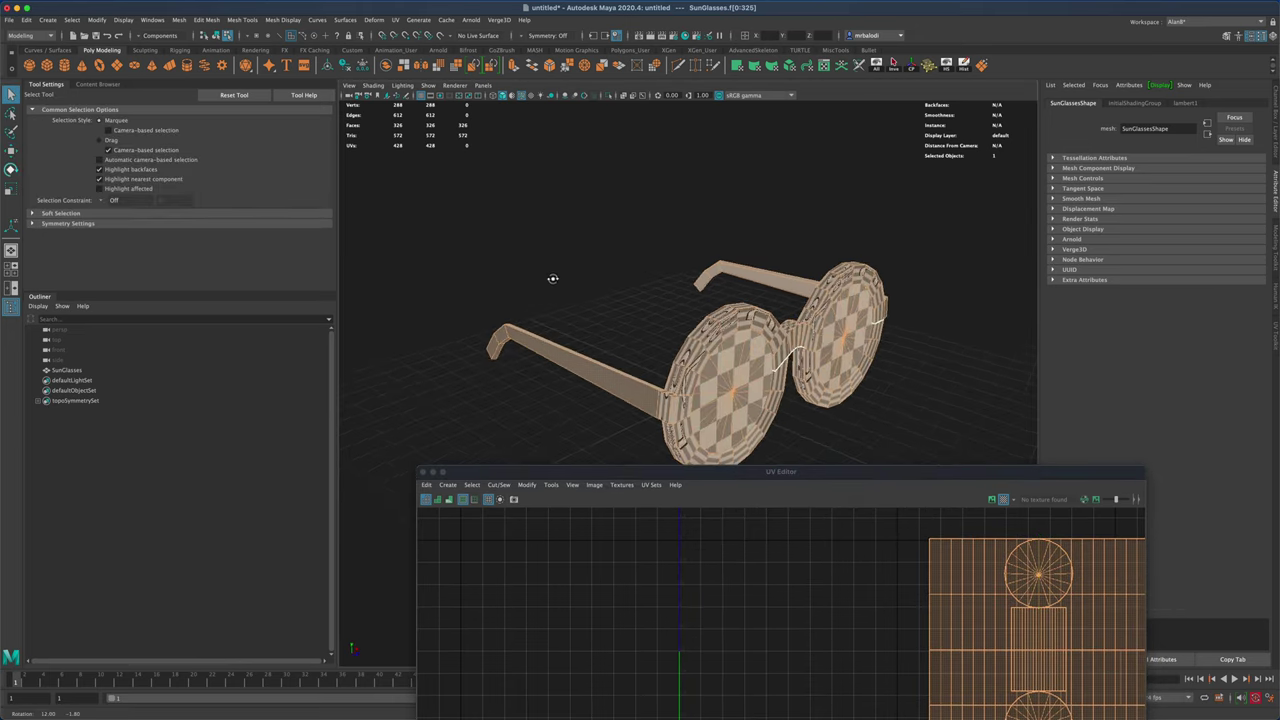
{"action": "left_click", "coordinate": [833, 437]}
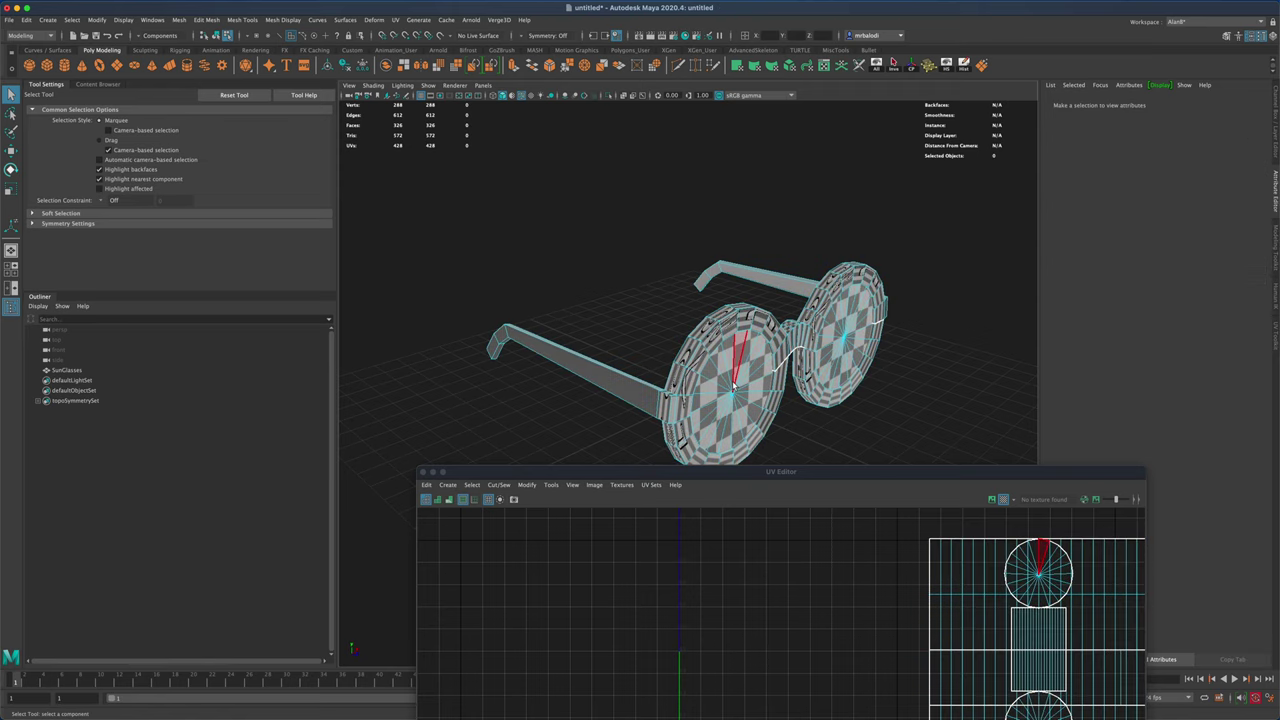
{"action": "double_click", "coordinate": [733, 385]}
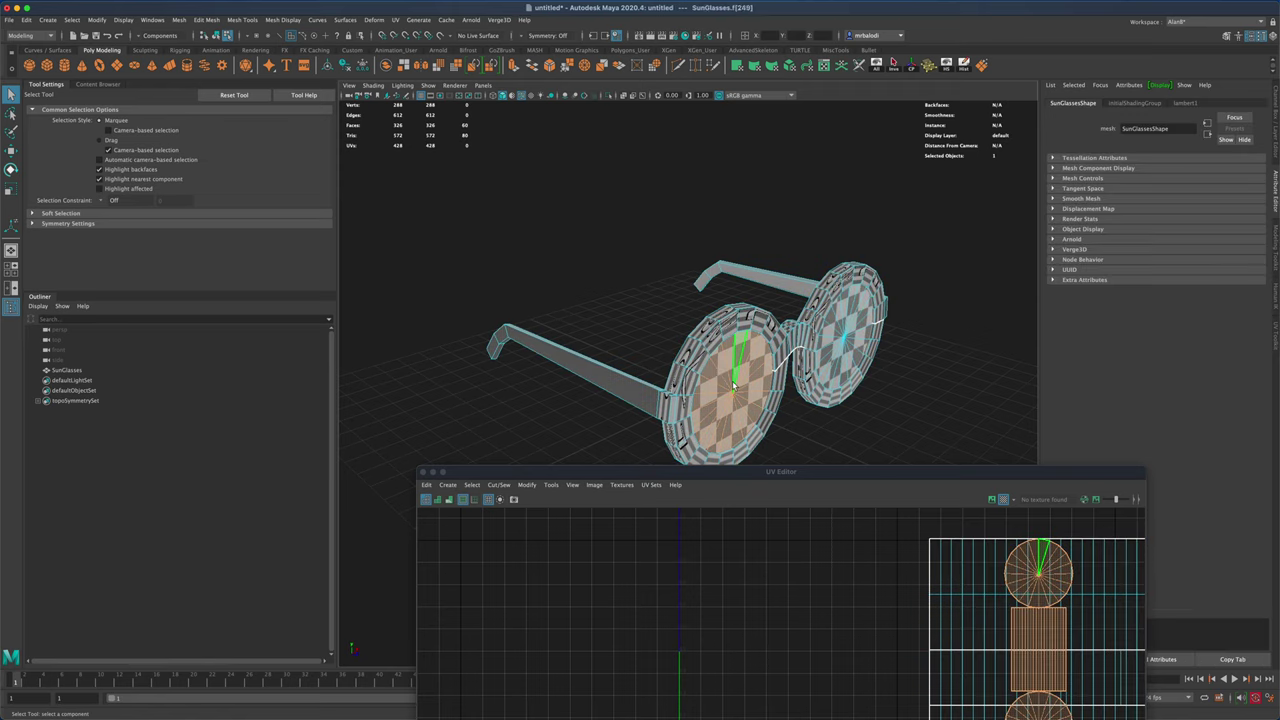
{"action": "double_click", "coordinate": [841, 346], "text": "shift"}
{"action": "left_click_drag", "start_coordinate": [629, 229], "coordinate": [582, 236], "text": "alt"}
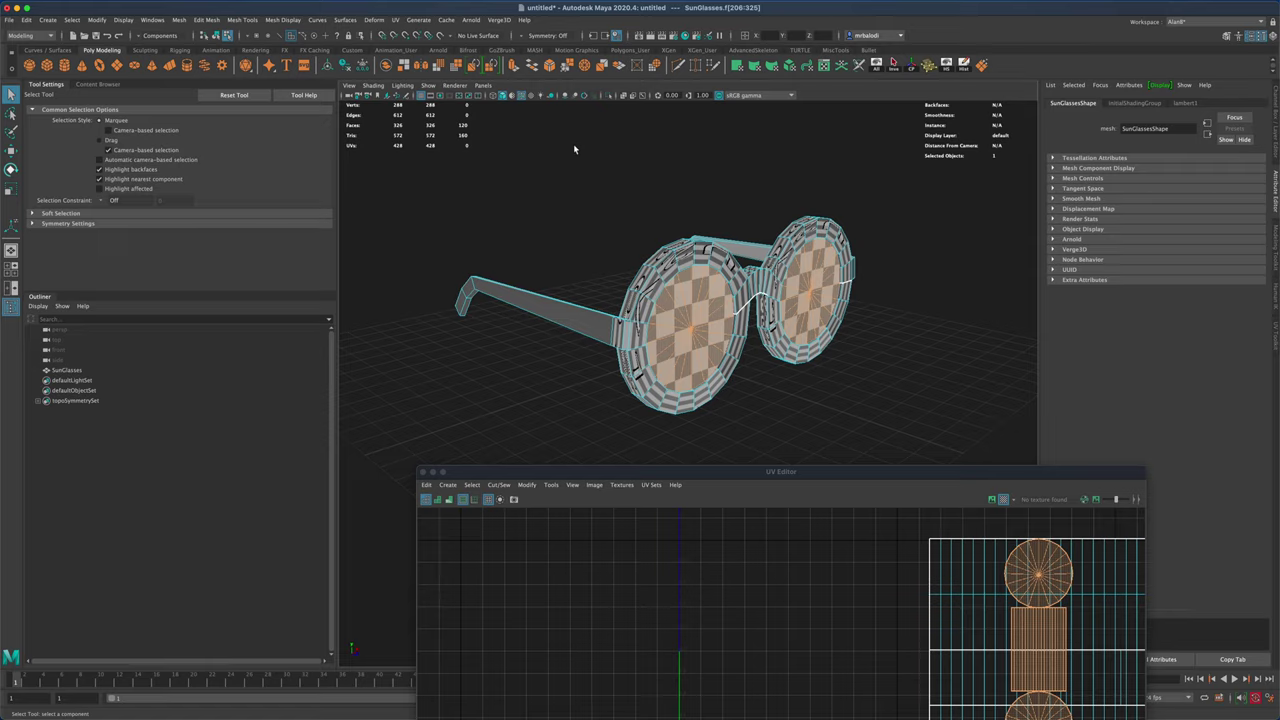
{"action": "left_click", "coordinate": [608, 95]}
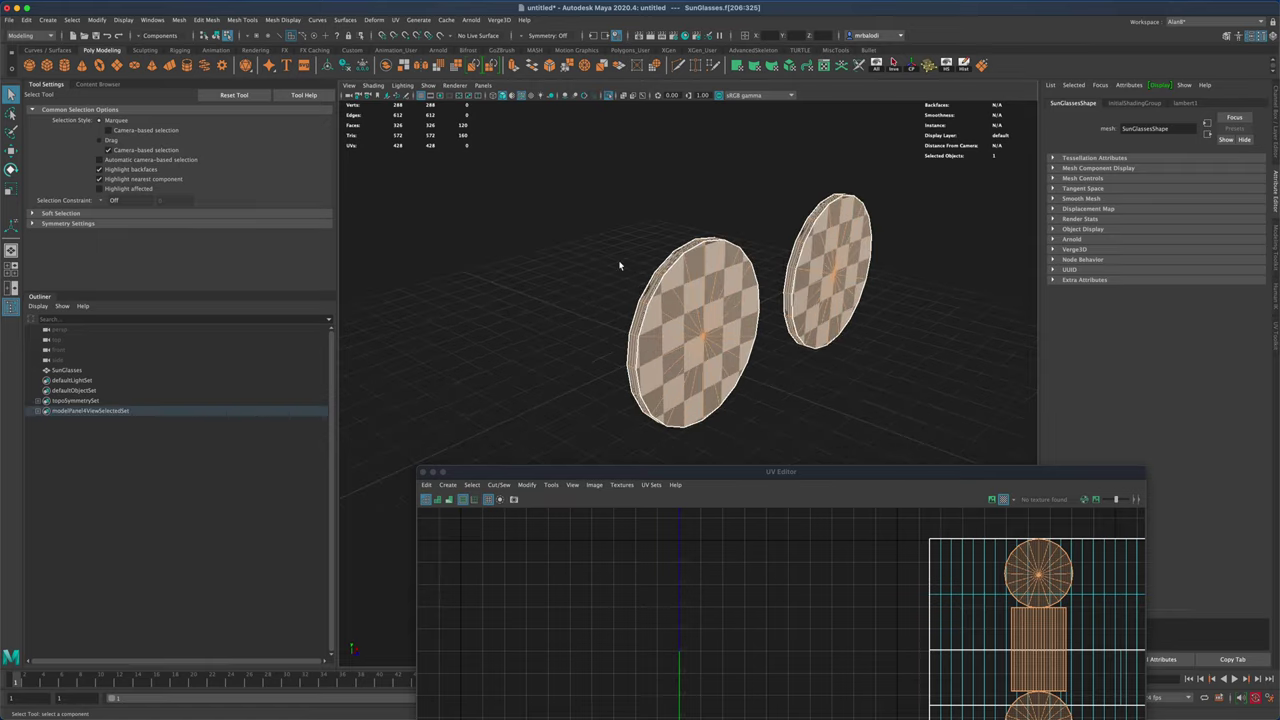
- Select the narrow side faces around the edge of both lens discs and delete them
{"action": "right_click", "coordinate": [654, 288]}
{"action": "left_click", "coordinate": [653, 315]}
{"action": "left_click", "coordinate": [798, 234], "text": "shift"}
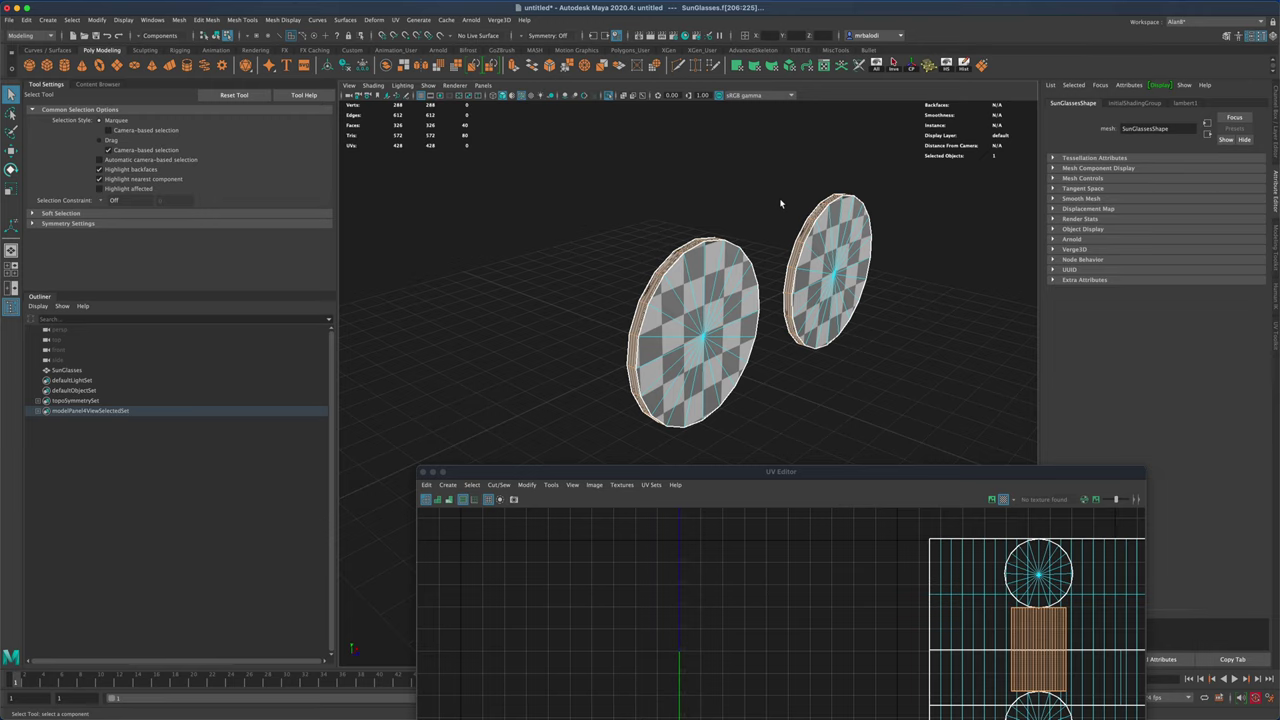
{"action": "key", "text": "Delete"}
{"action": "left_click_drag", "start_coordinate": [781, 204], "coordinate": [729, 200], "text": "alt"}
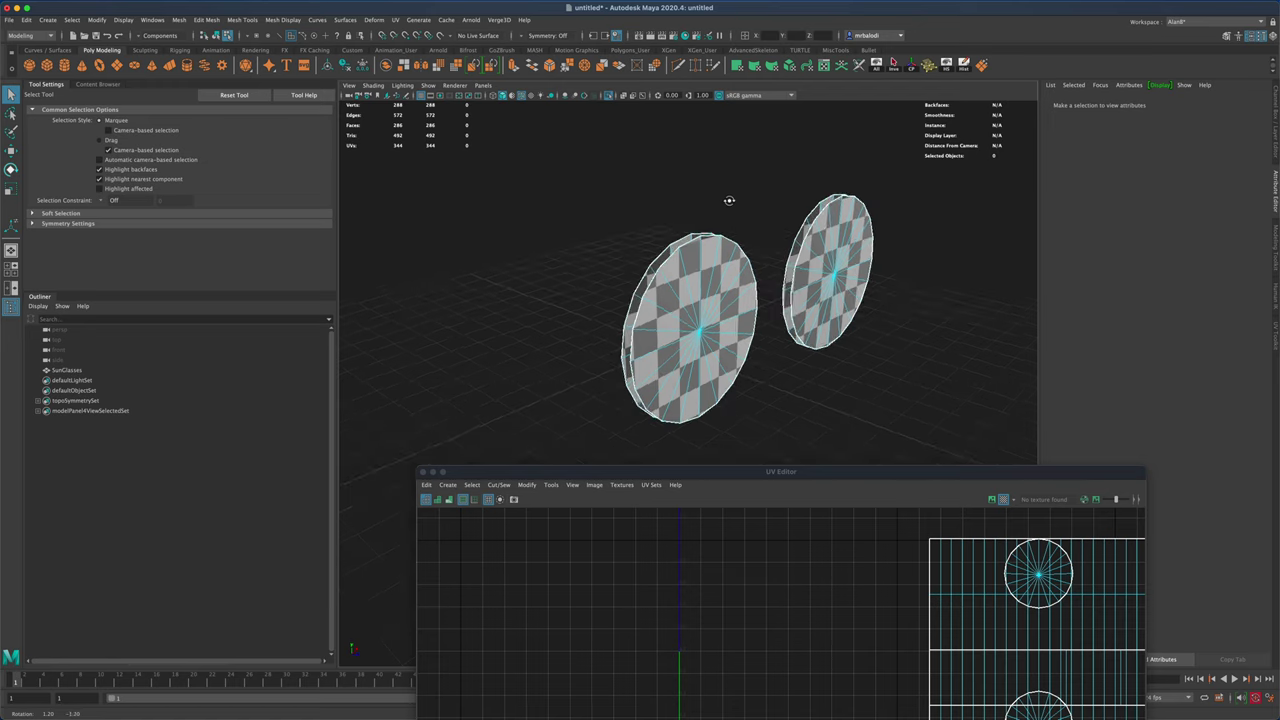
- Select all faces of both lens discs and show the whole glasses again in the perspective view
{"action": "left_click_drag", "start_coordinate": [571, 160], "coordinate": [932, 447]}
{"action": "left_click", "coordinate": [611, 97]}
{"action": "left_click_drag", "start_coordinate": [700, 330], "coordinate": [797, 405], "text": "alt"}
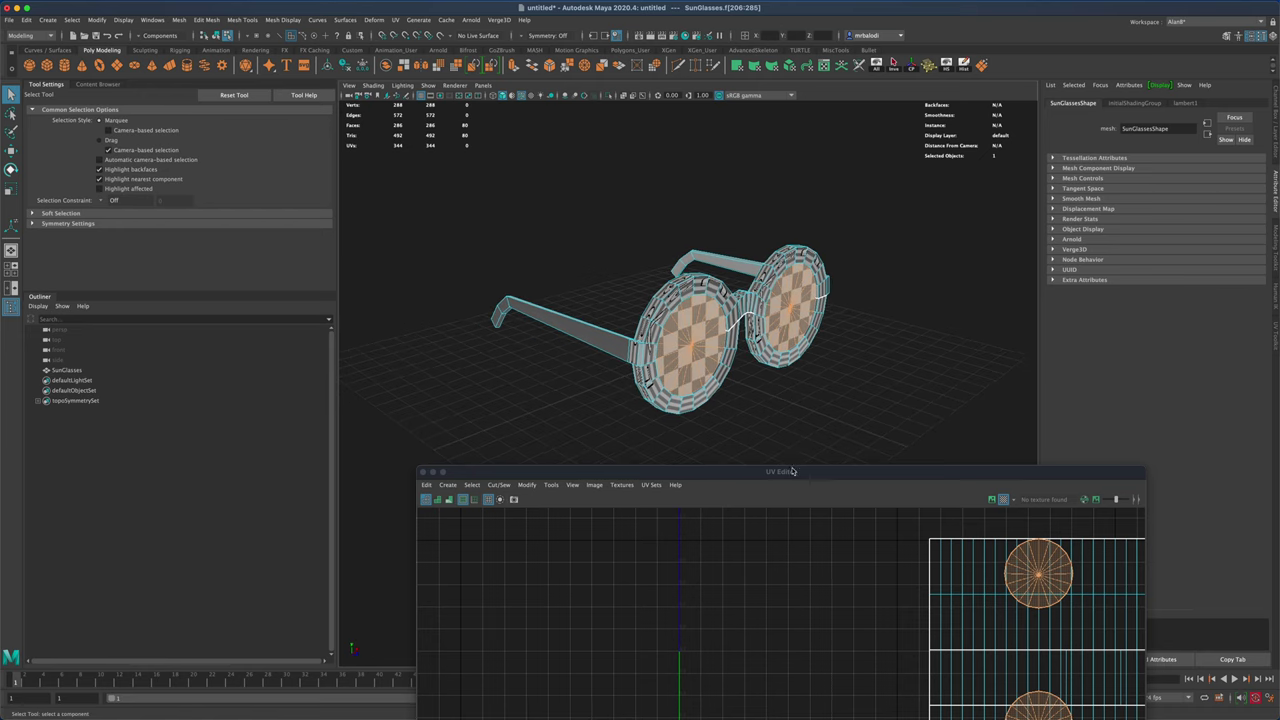
- Planar-map the lens faces along the Z axis and move their UV shells out of the 0–1 tile
{"action": "left_click", "coordinate": [396, 20]}
{"action": "left_click", "coordinate": [499, 145]}
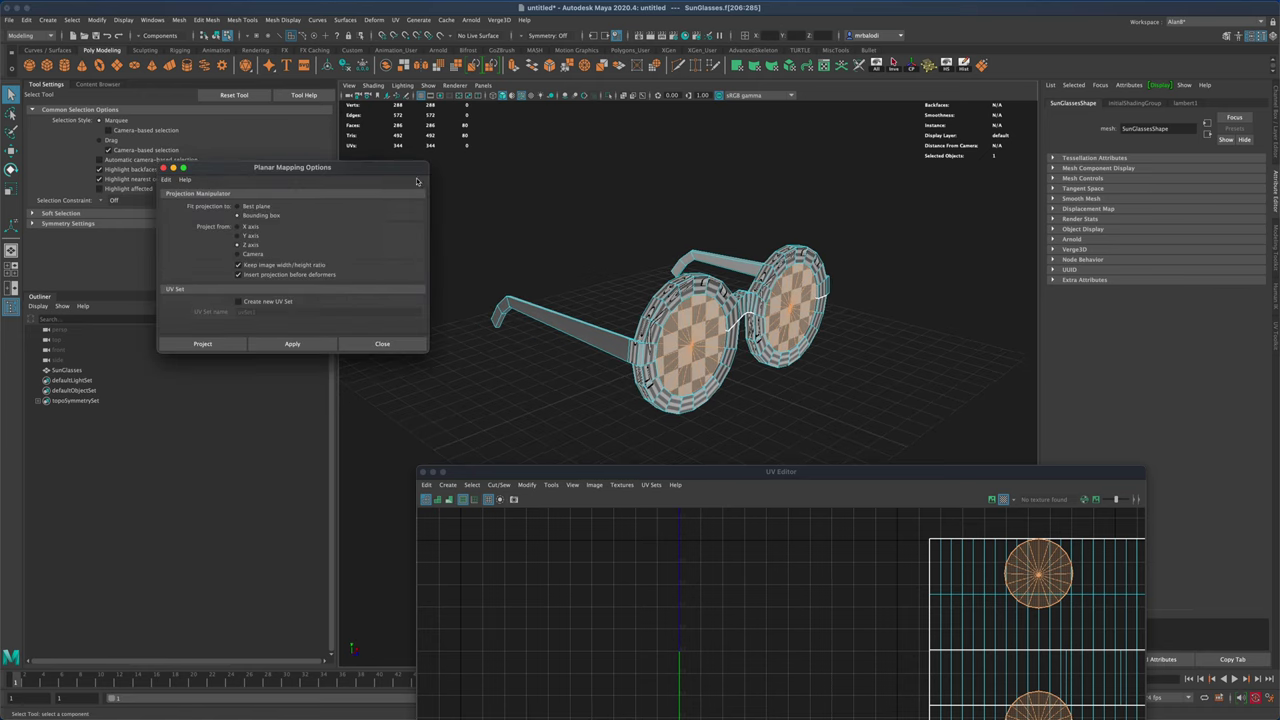
{"action": "left_click", "coordinate": [283, 332]}
{"action": "left_click_drag", "start_coordinate": [644, 464], "coordinate": [668, 340]}
{"action": "key", "text": "w"}
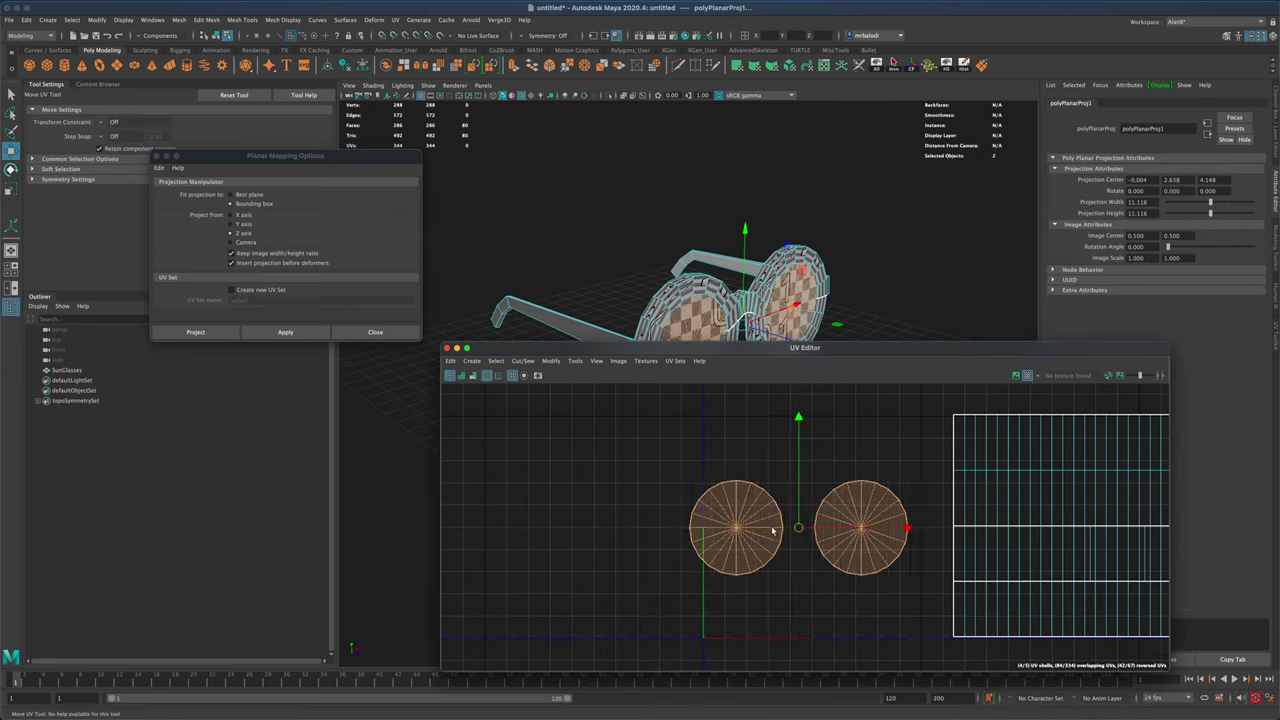
{"action": "left_click_drag", "start_coordinate": [813, 528], "coordinate": [578, 500]}
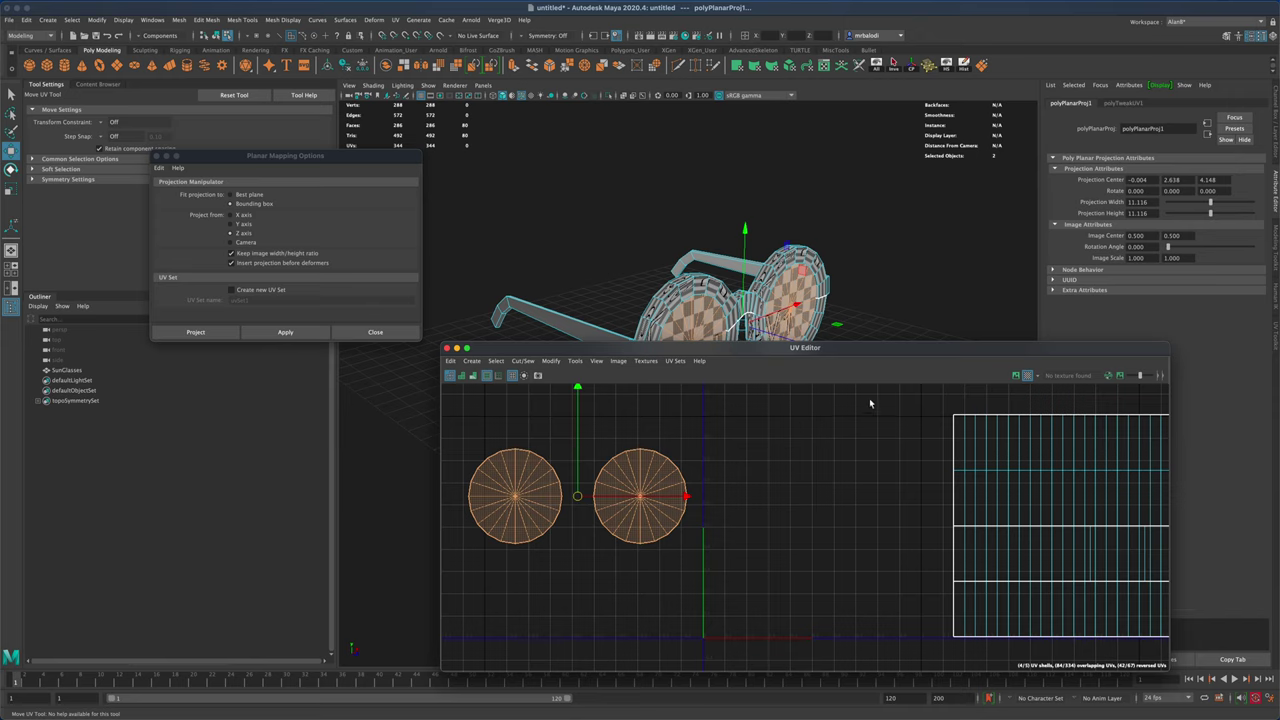
{"action": "left_click_drag", "start_coordinate": [850, 355], "coordinate": [864, 424]}
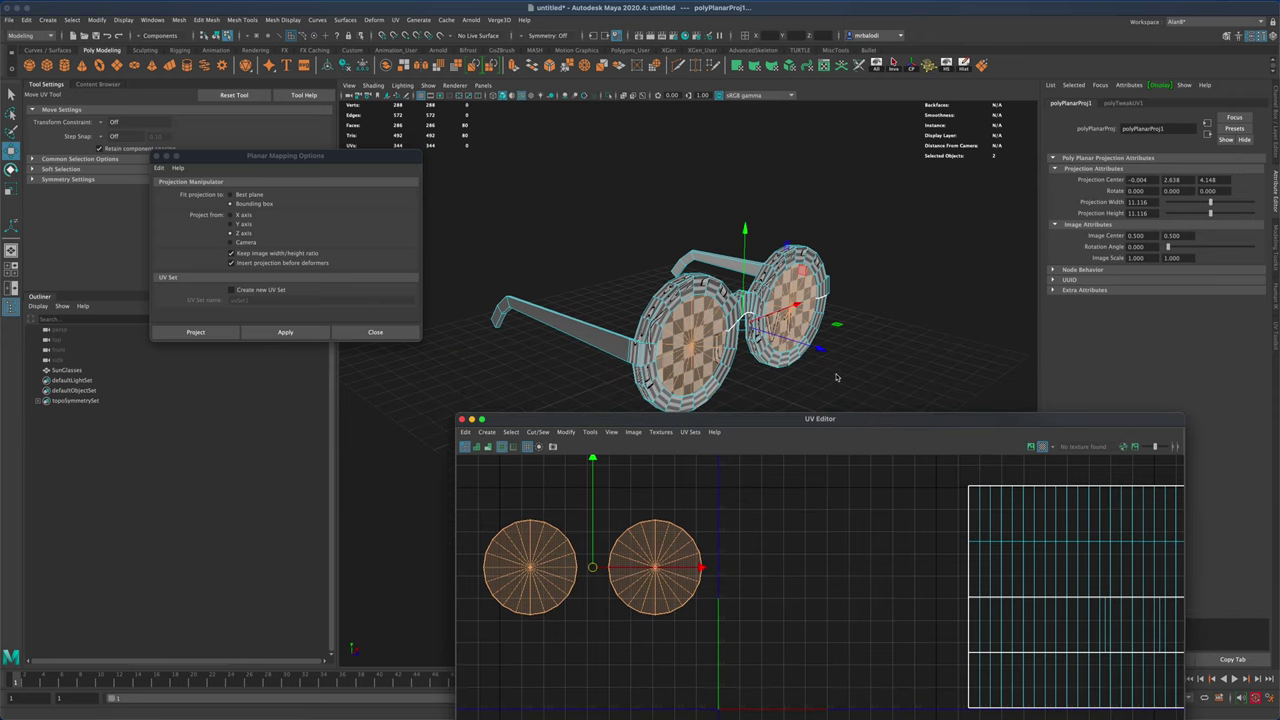
- Inspect the checker pattern on the lenses from several angles, switching the checker display off and on
{"action": "left_click_drag", "start_coordinate": [837, 377], "coordinate": [858, 368], "text": "alt"}
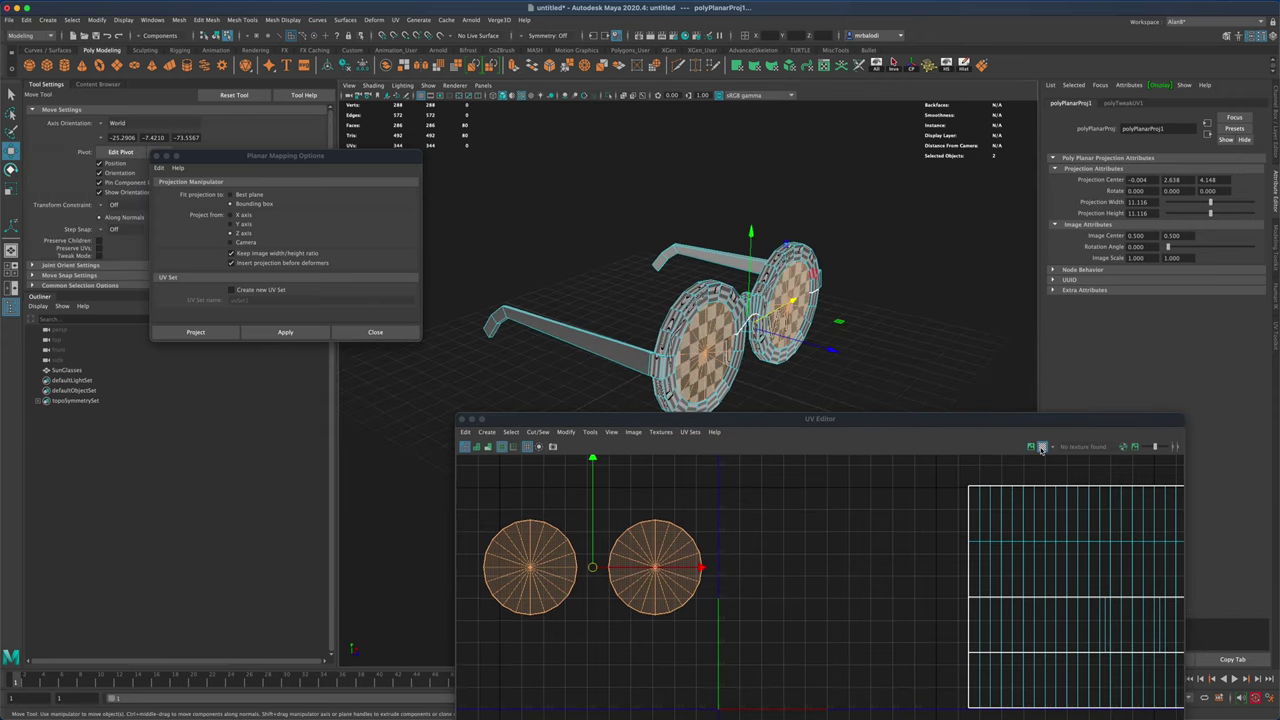
{"action": "left_click", "coordinate": [1042, 449]}
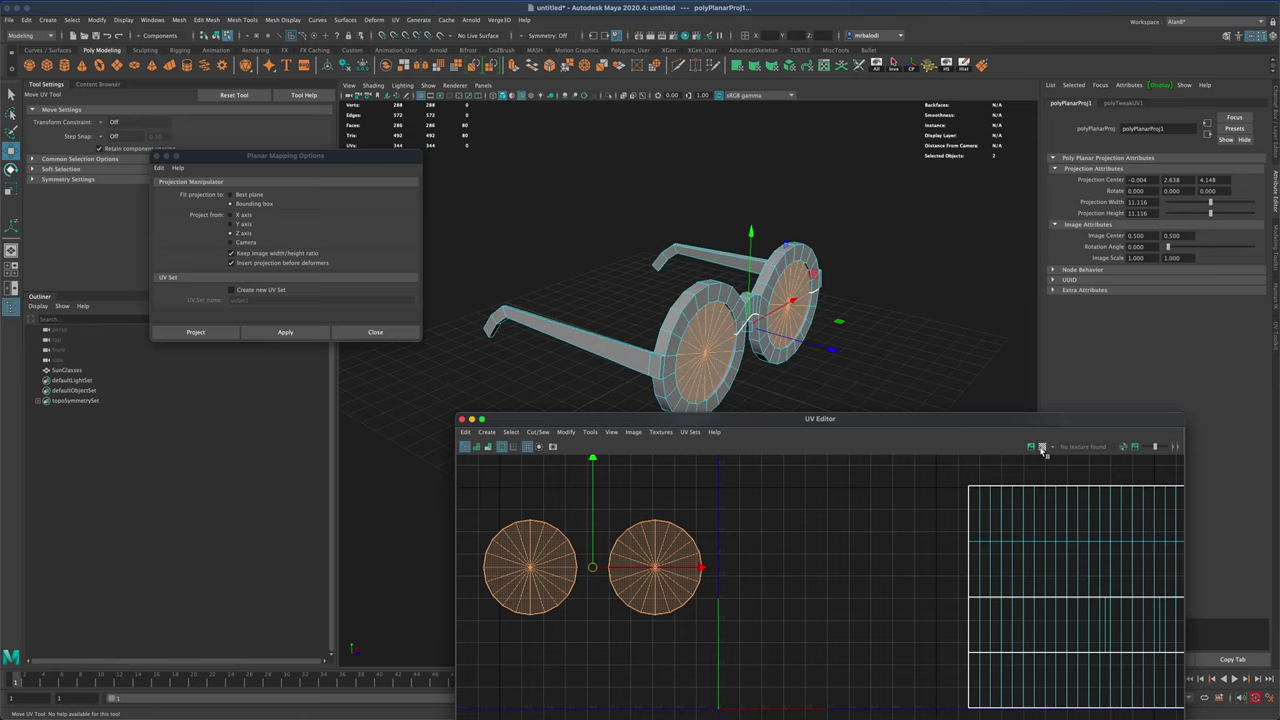
{"action": "left_click_drag", "start_coordinate": [838, 362], "coordinate": [740, 362], "text": "alt"}
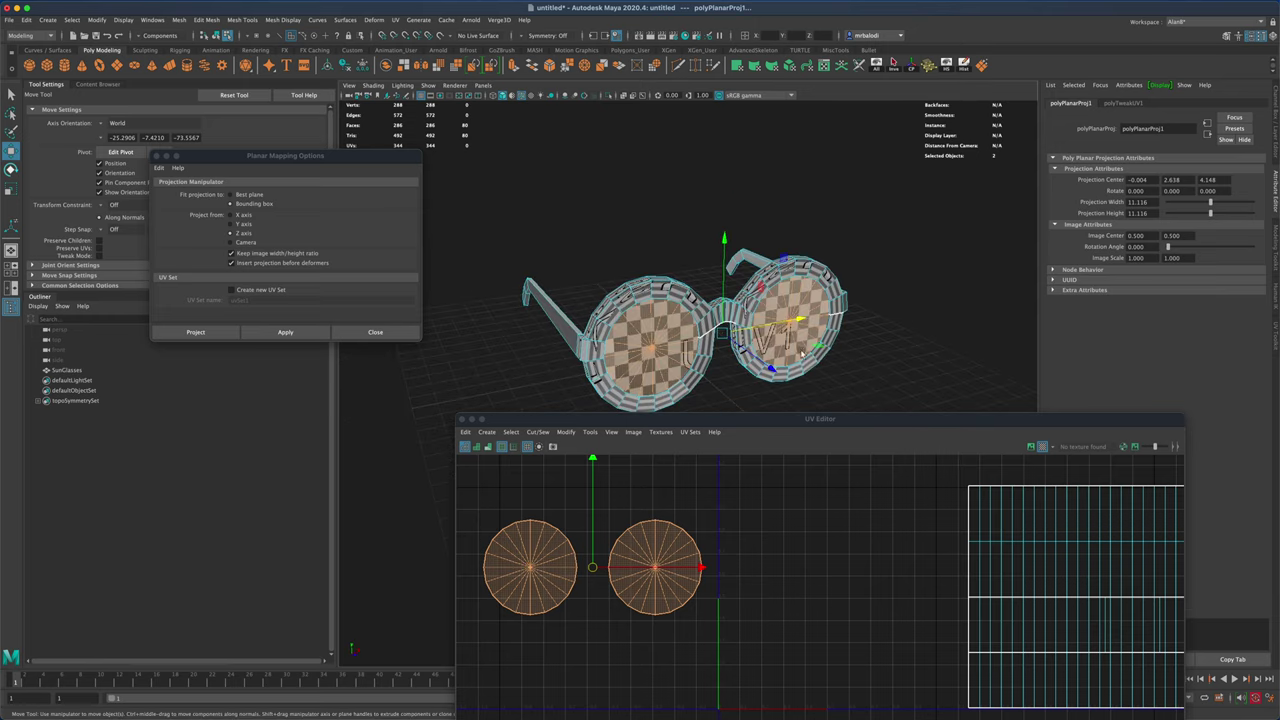
{"action": "left_click", "coordinate": [614, 308]}
{"action": "left_click", "coordinate": [634, 200]}
{"action": "left_click_drag", "start_coordinate": [634, 200], "coordinate": [640, 200], "text": "alt"}
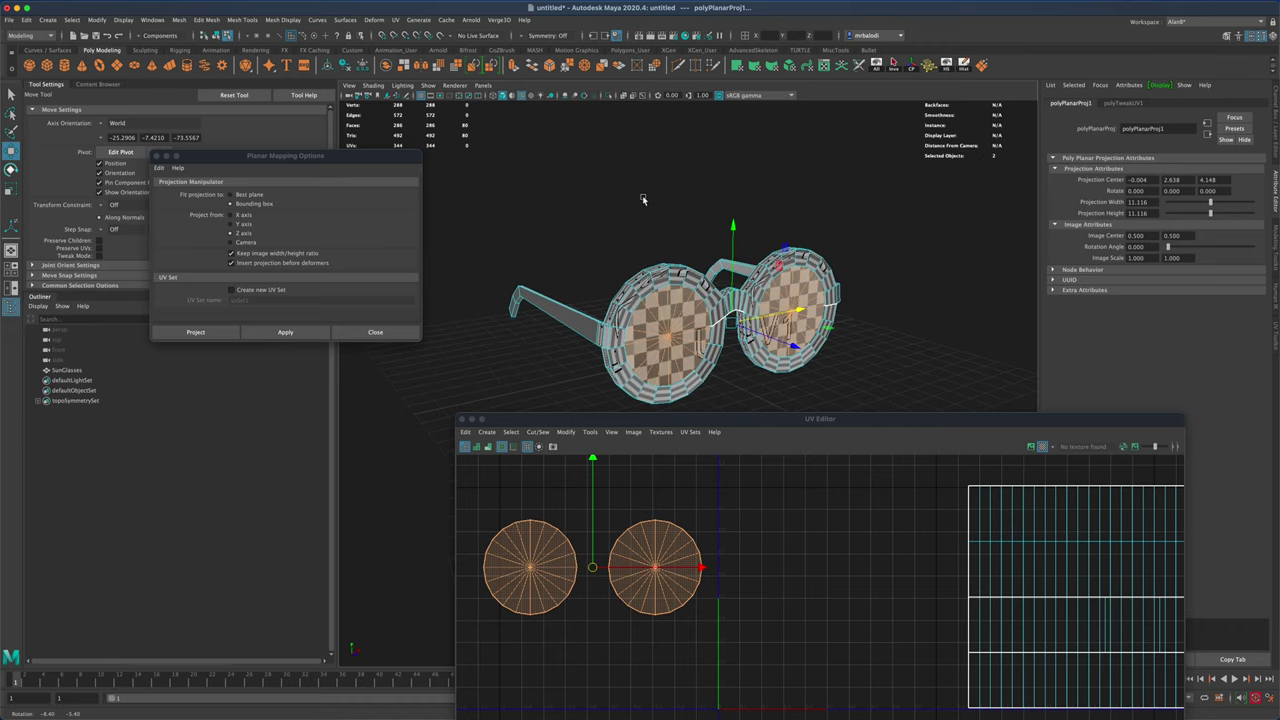
- Select the front faces of both rings, the bridge and the two hinge tabs
{"action": "left_click", "coordinate": [10, 93]}
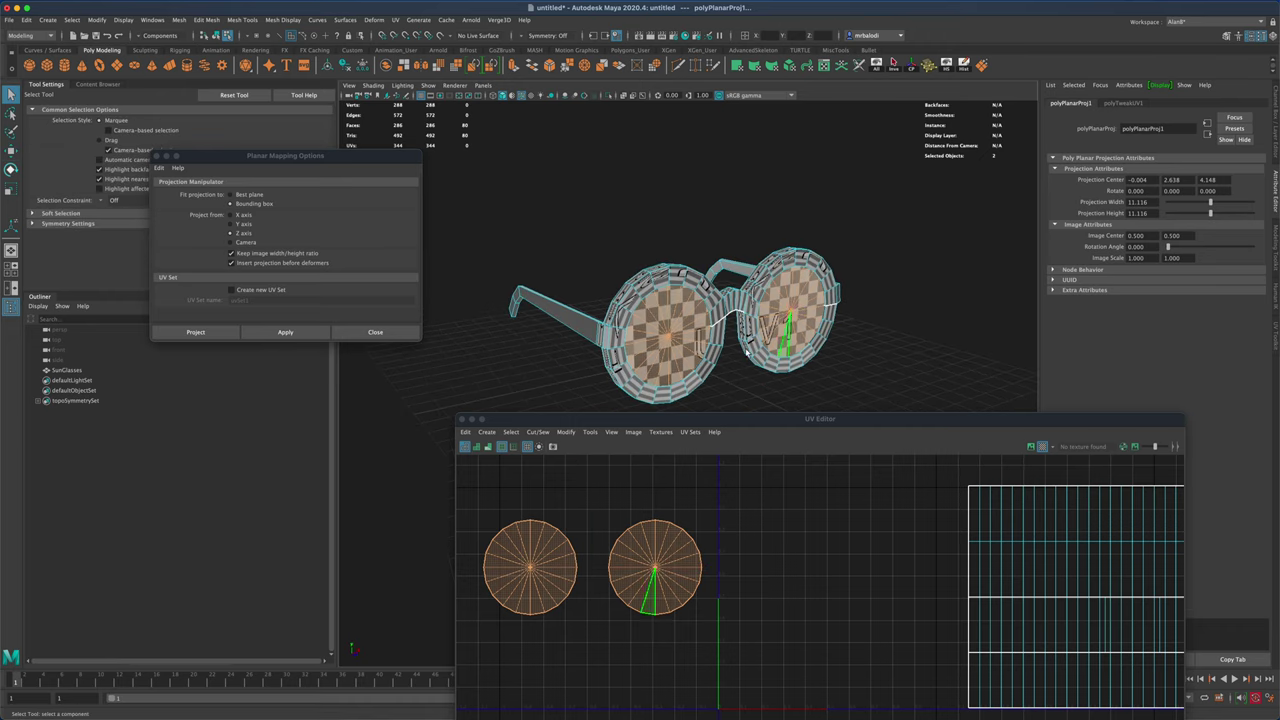
{"action": "left_click", "coordinate": [616, 292]}
{"action": "double_click", "coordinate": [652, 286]}
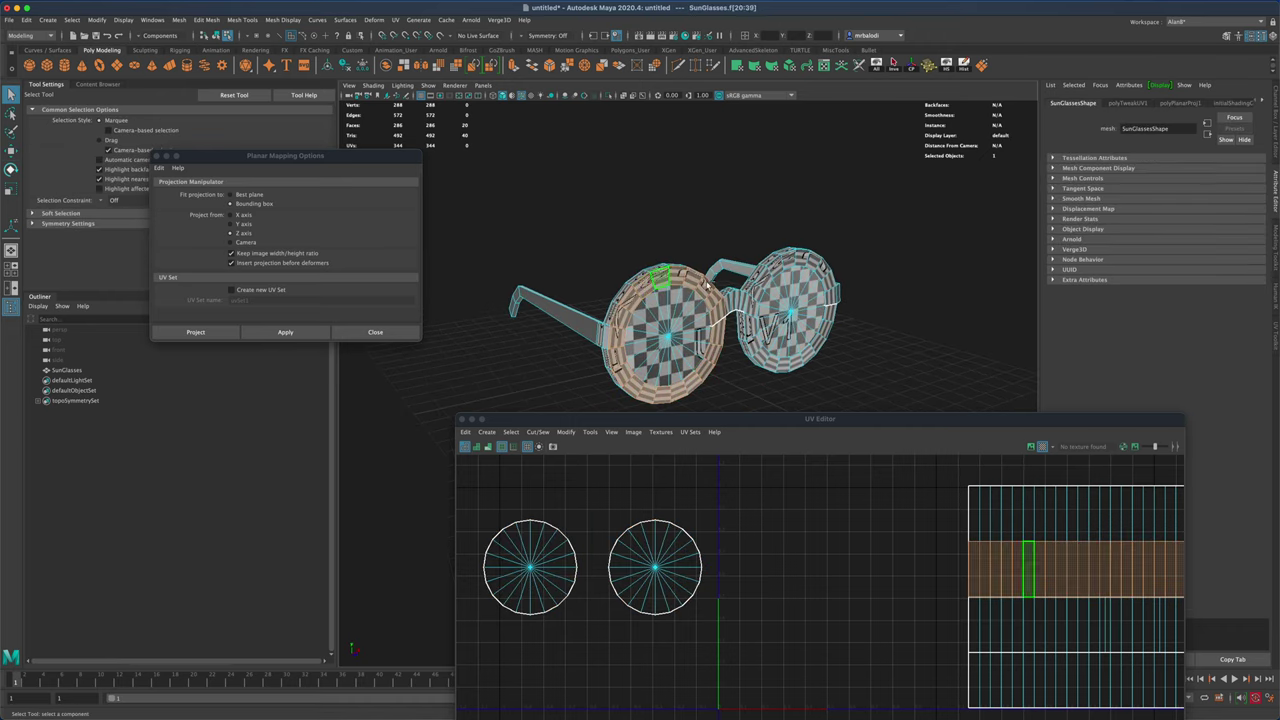
{"action": "double_click", "coordinate": [768, 284], "text": "shift"}
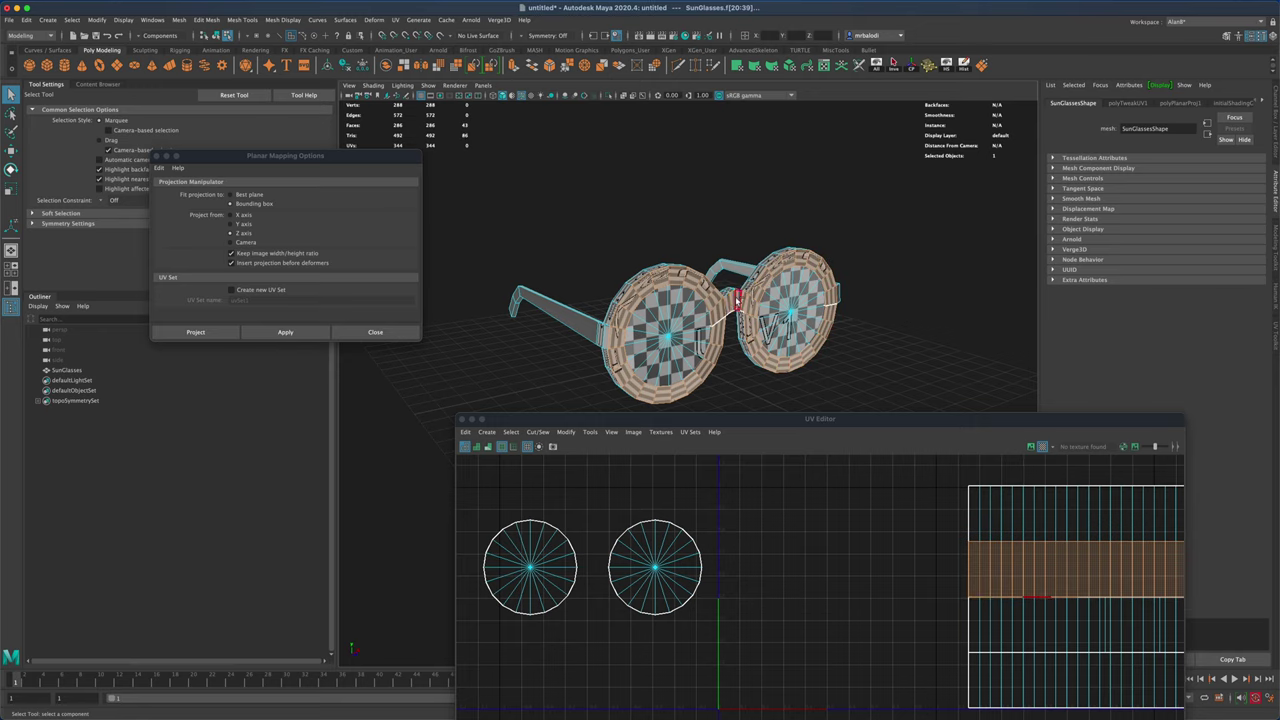
{"action": "left_click_drag", "start_coordinate": [805, 325], "coordinate": [870, 346], "text": "alt"}
{"action": "left_click", "coordinate": [831, 302], "text": "shift"}
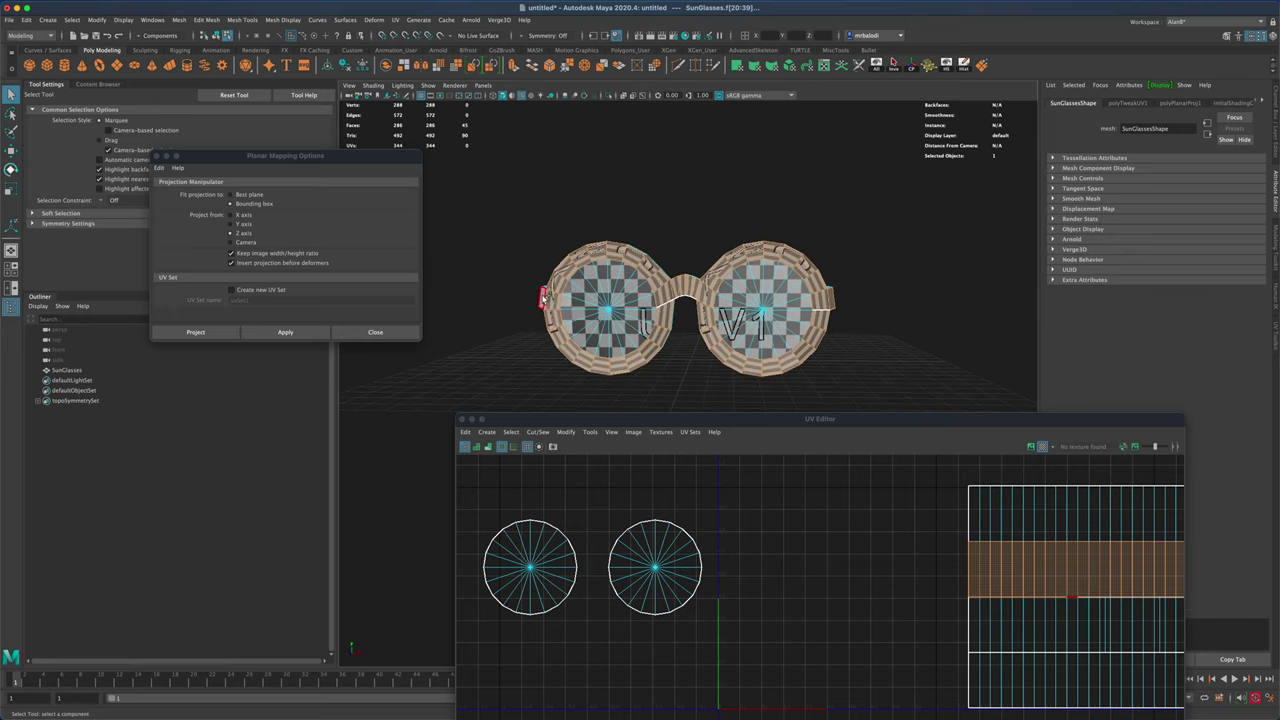
- Add the back faces of the bridge and both rings to the face selection
{"action": "left_click_drag", "start_coordinate": [462, 346], "coordinate": [688, 349], "text": "alt"}
{"action": "left_click", "coordinate": [700, 300], "text": "shift"}
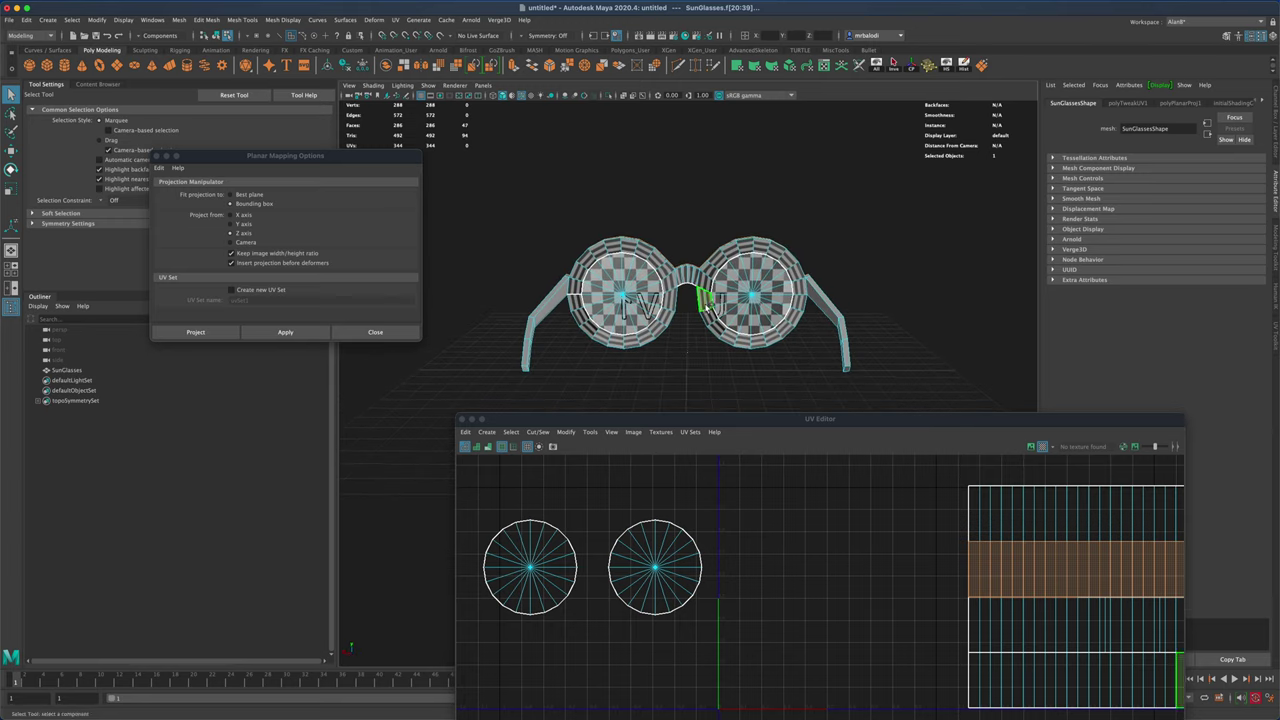
{"action": "double_click", "coordinate": [707, 317], "text": "shift"}
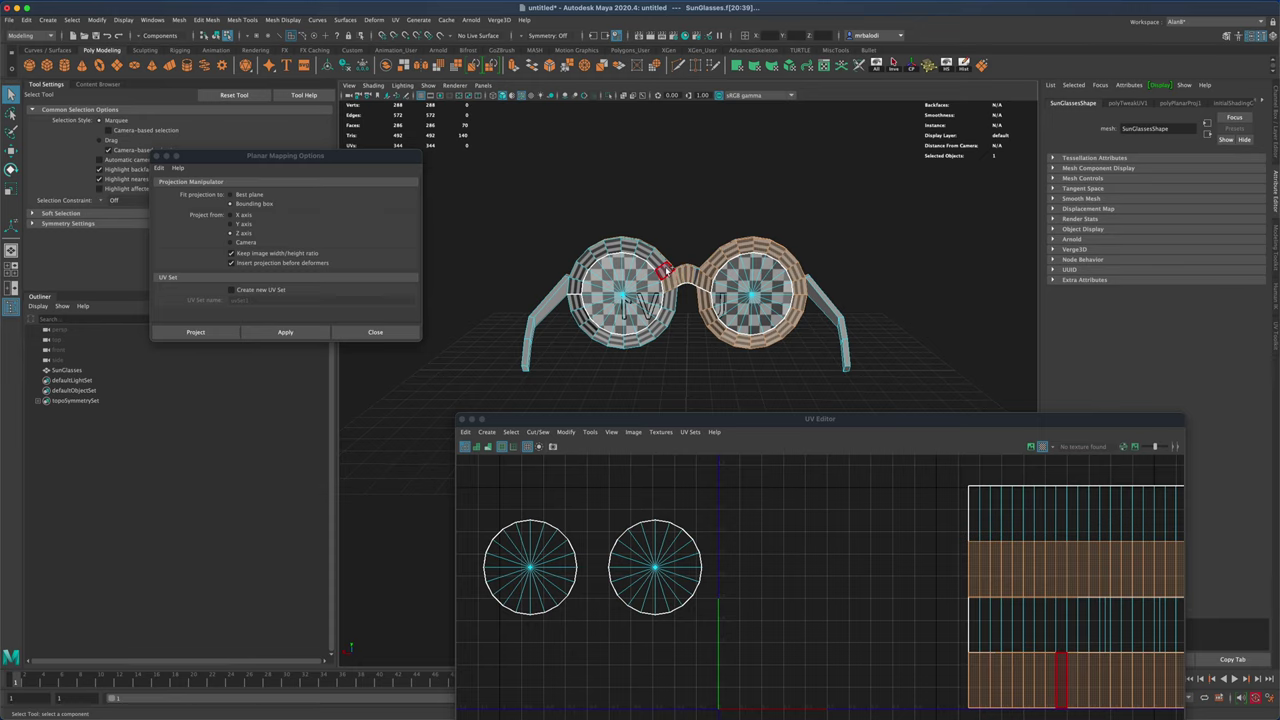
{"action": "double_click", "coordinate": [675, 299], "text": "shift"}
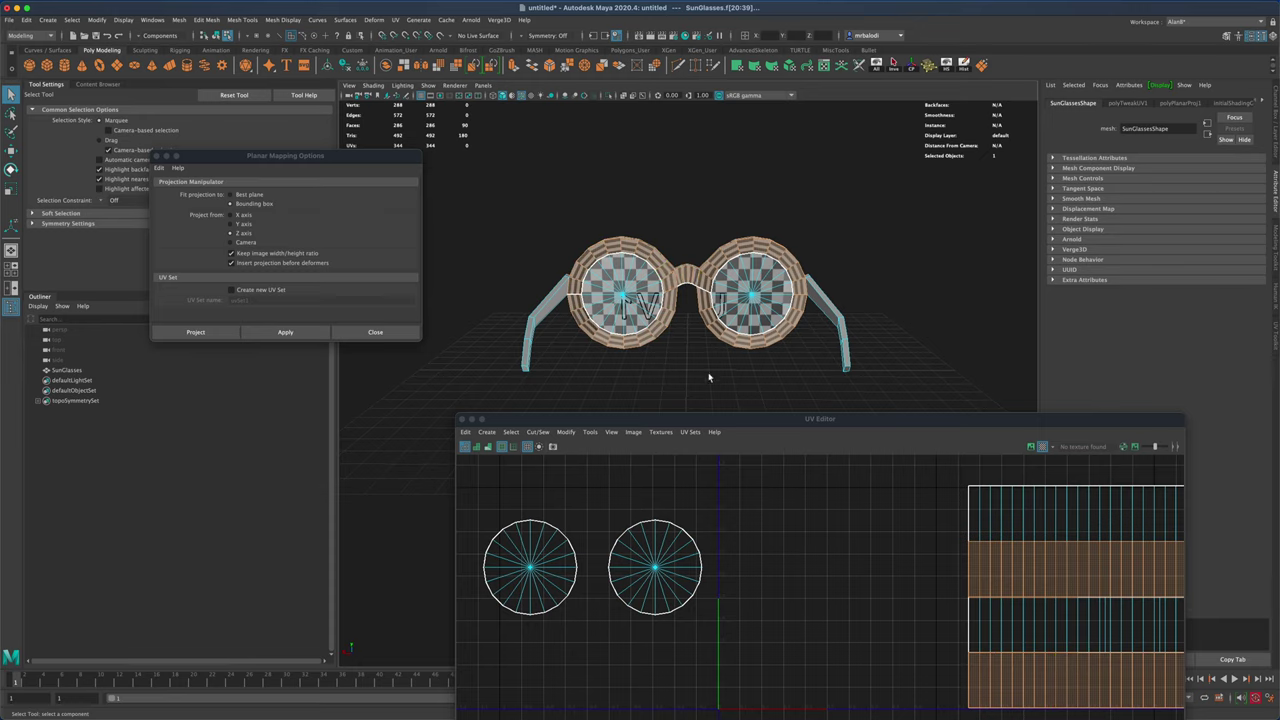
- Planar-map the selected frame faces along the Z axis and move their UVs below the lens shells
{"action": "left_click_drag", "start_coordinate": [708, 377], "coordinate": [520, 372], "text": "alt"}
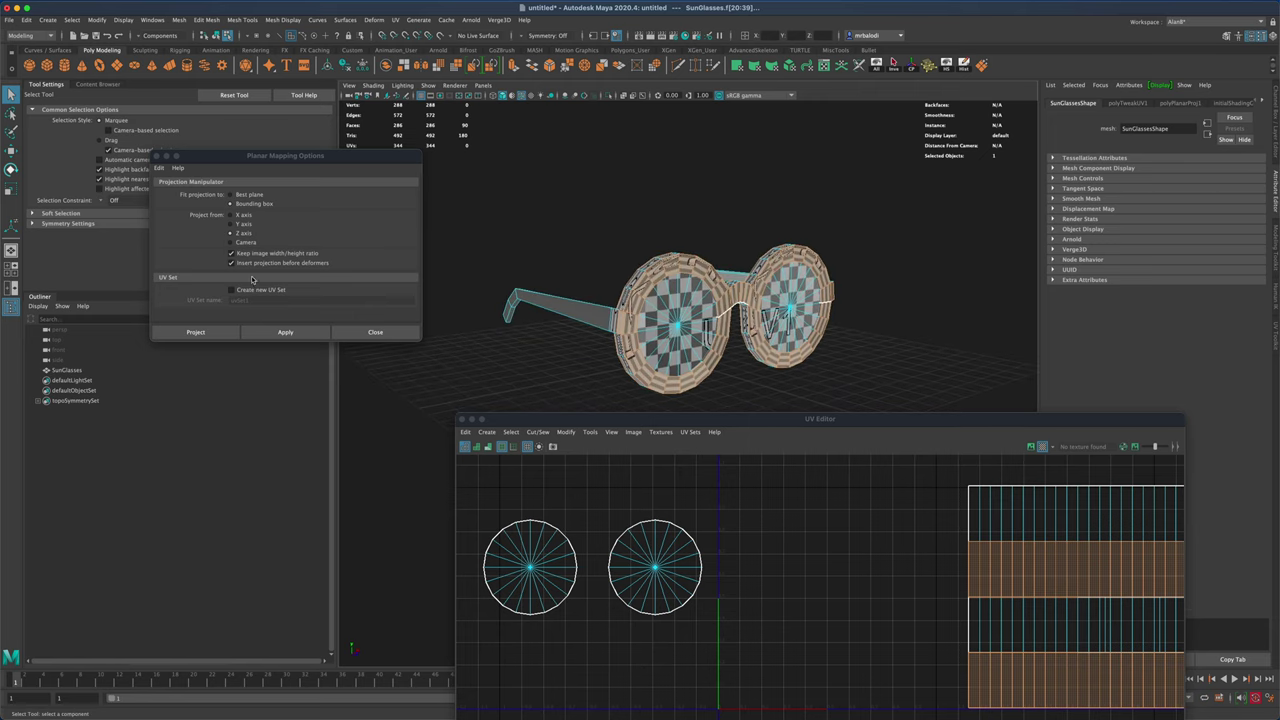
{"action": "left_click", "coordinate": [285, 331]}
{"action": "key", "text": "w"}
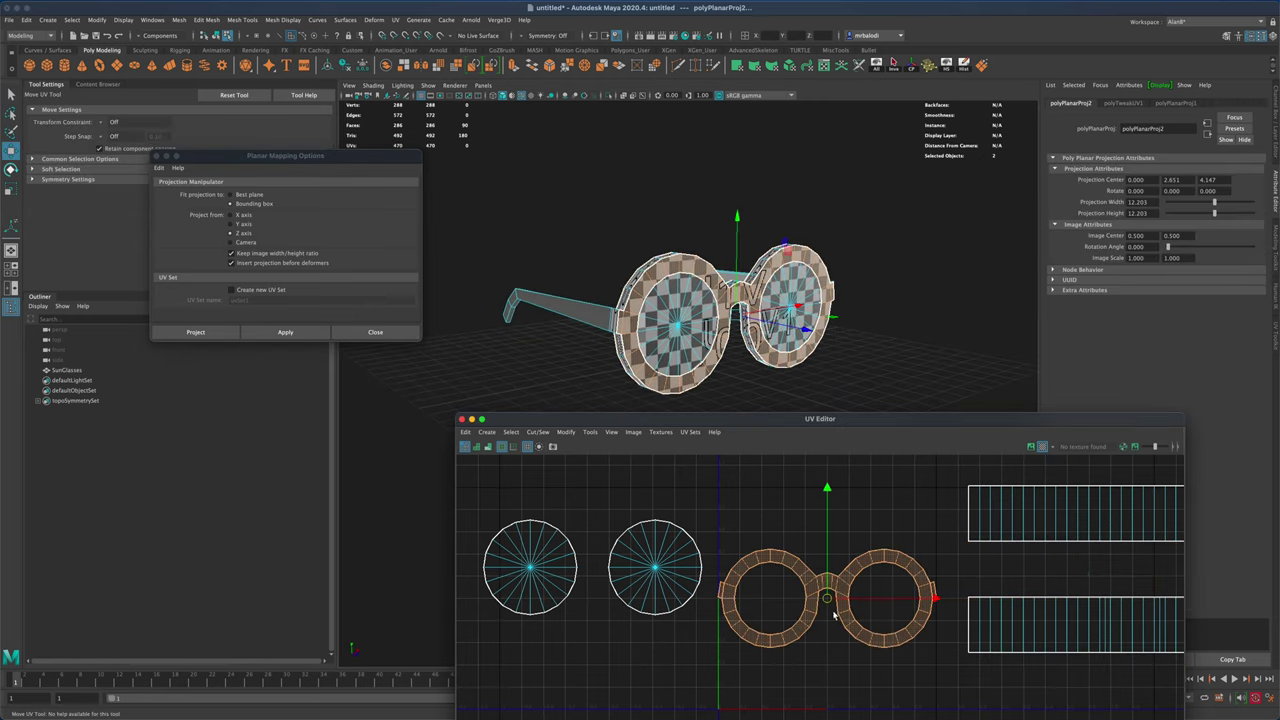
{"action": "left_click_drag", "start_coordinate": [827, 600], "coordinate": [594, 676]}
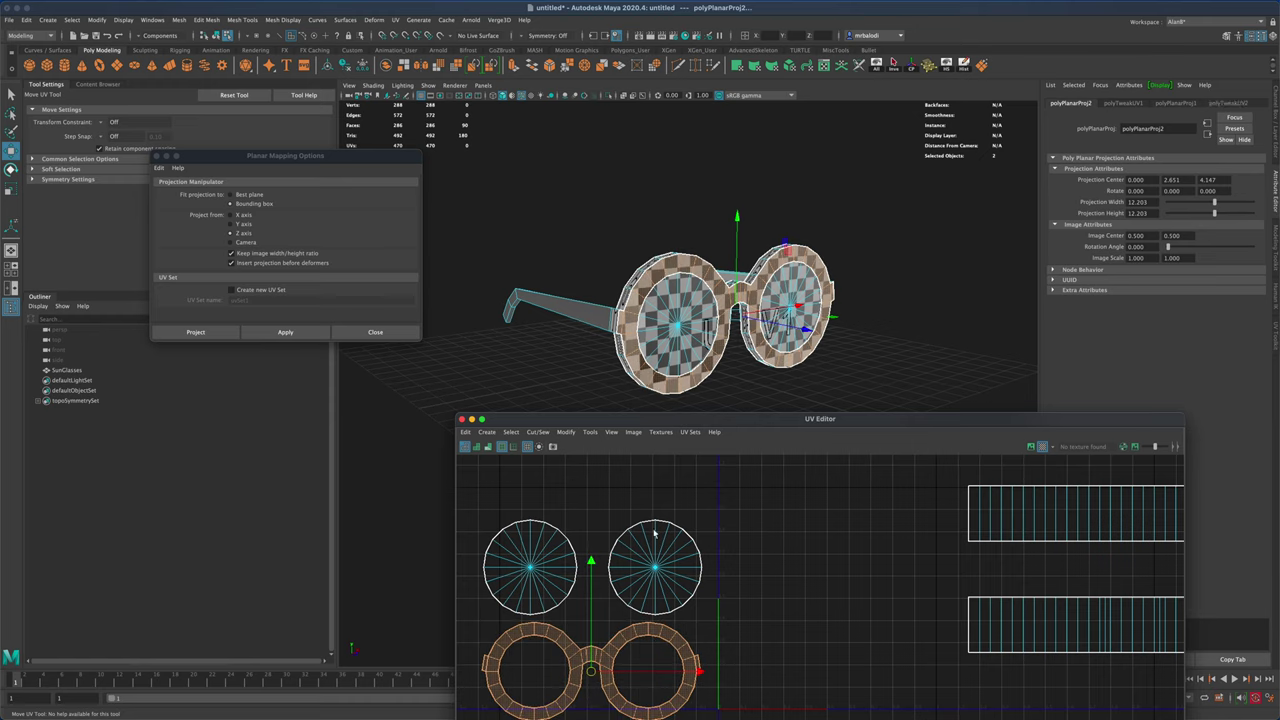
- Select the loop of narrow outer side faces running around the front frame
{"action": "left_click_drag", "start_coordinate": [900, 261], "coordinate": [880, 226], "text": "alt"}
{"action": "left_click", "coordinate": [13, 97]}
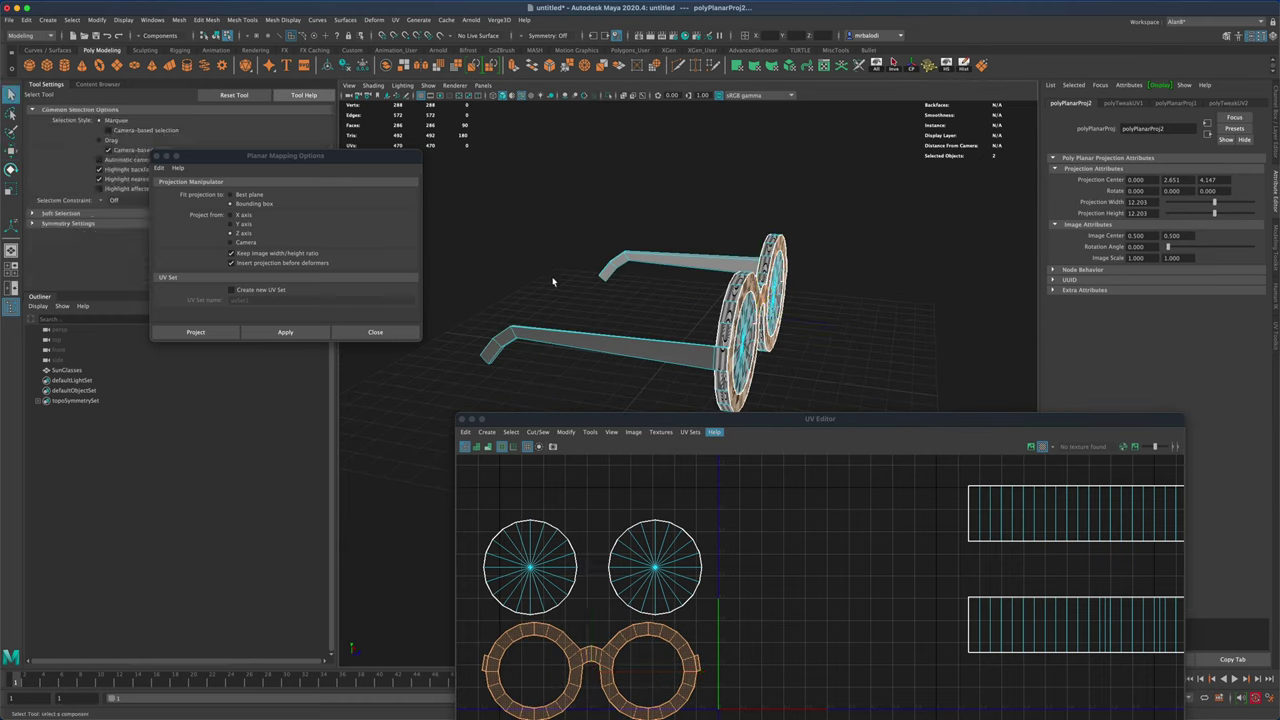
{"action": "mouse_move", "coordinate": [552, 282]}
{"action": "left_mouse_down", "text": "alt"}
{"action": "mouse_move", "coordinate": [580, 276]}
{"action": "mouse_move", "coordinate": [564, 283]}
{"action": "left_mouse_up", "text": "alt"}
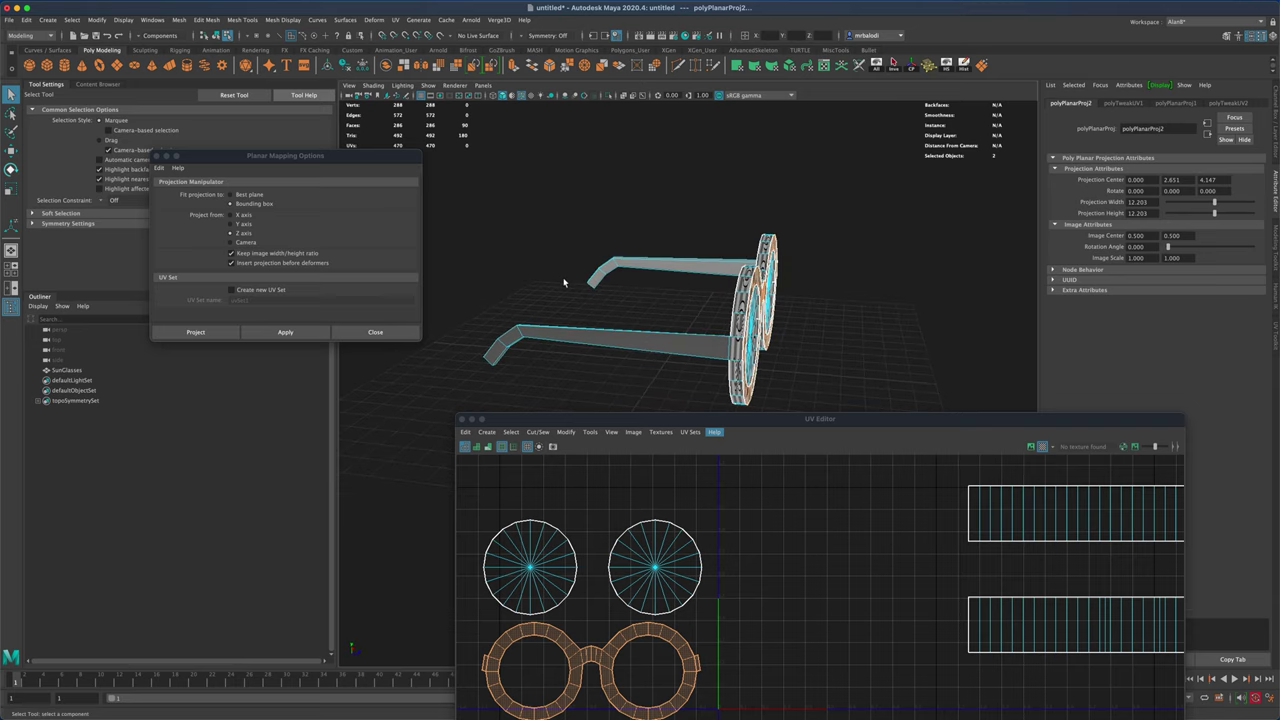
{"action": "double_click", "coordinate": [738, 322]}
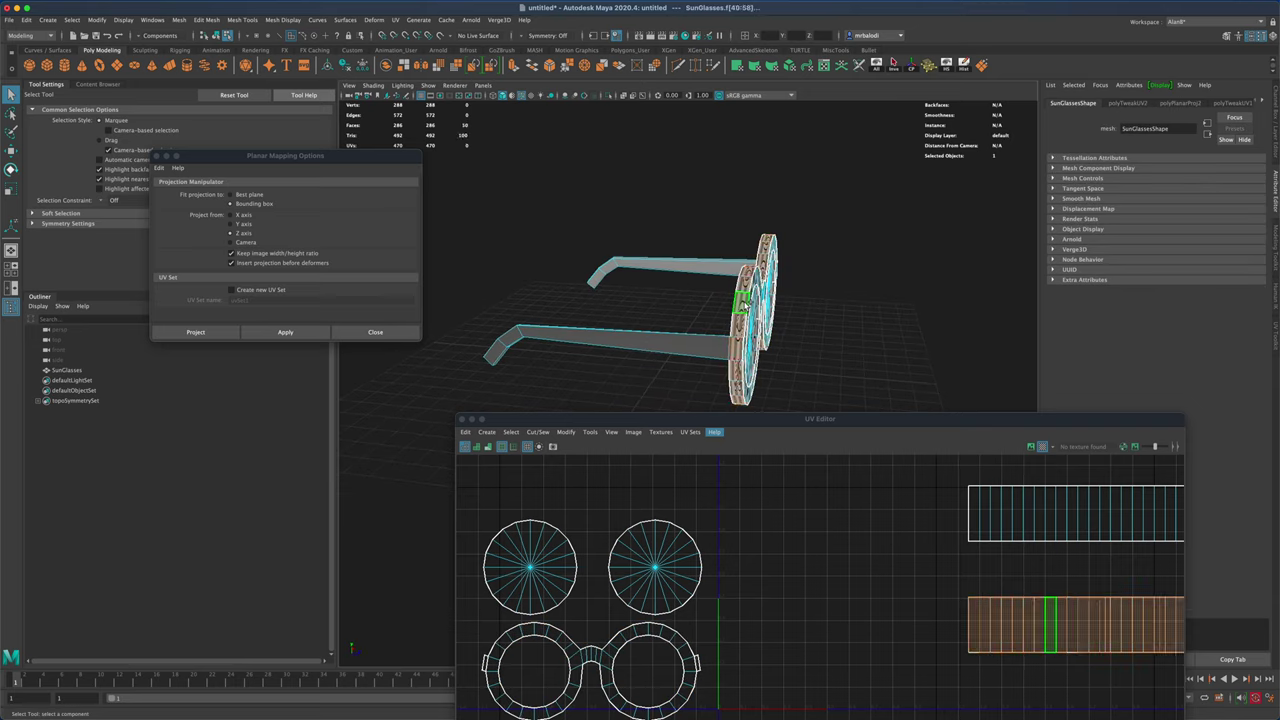
{"action": "mouse_move", "coordinate": [867, 298]}
{"action": "left_mouse_down", "text": "alt"}
{"action": "mouse_move", "coordinate": [857, 306]}
{"action": "mouse_move", "coordinate": [832, 248]}
{"action": "mouse_move", "coordinate": [757, 303]}
{"action": "mouse_move", "coordinate": [694, 317]}
{"action": "mouse_move", "coordinate": [858, 311]}
{"action": "left_mouse_up", "text": "alt"}
- Planar-map the selected outer side faces with the projection set to the Y axis
{"action": "left_click", "coordinate": [242, 225]}
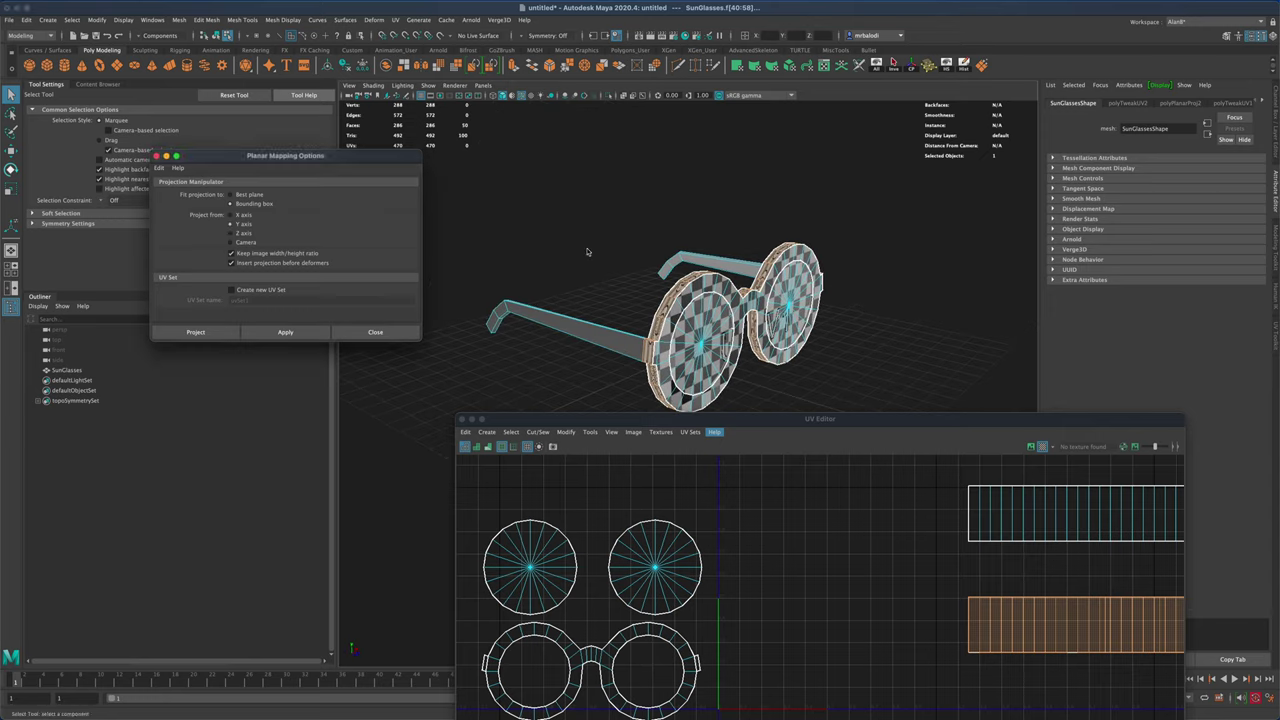
{"action": "left_click", "coordinate": [285, 332]}
{"action": "key", "text": "q"}
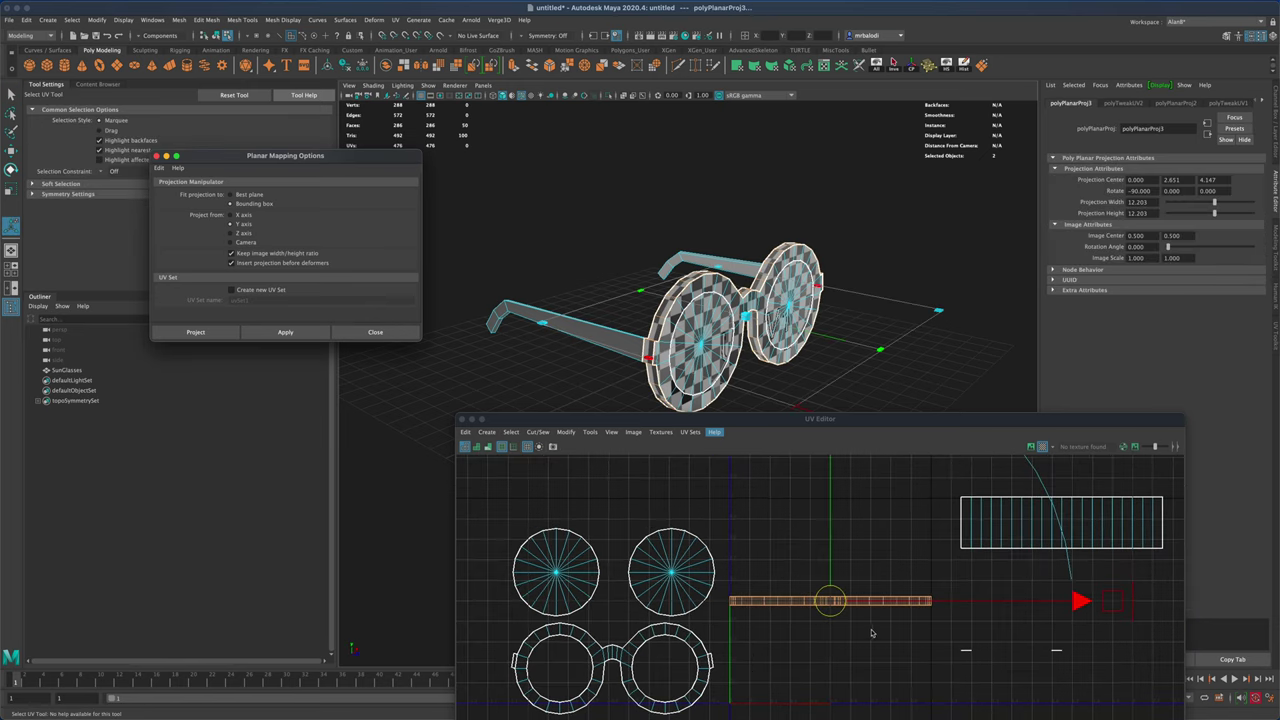
{"action": "scroll", "coordinate": [875, 610], "scroll_direction": "down", "scroll_amount": 1}
- Select one edge on the outer side of the front frame and cut the UVs there
{"action": "mouse_move", "coordinate": [876, 569]}
{"action": "right_mouse_down"}
{"action": "mouse_move", "coordinate": [876, 598]}
{"action": "mouse_move", "coordinate": [875, 558]}
{"action": "right_mouse_up"}
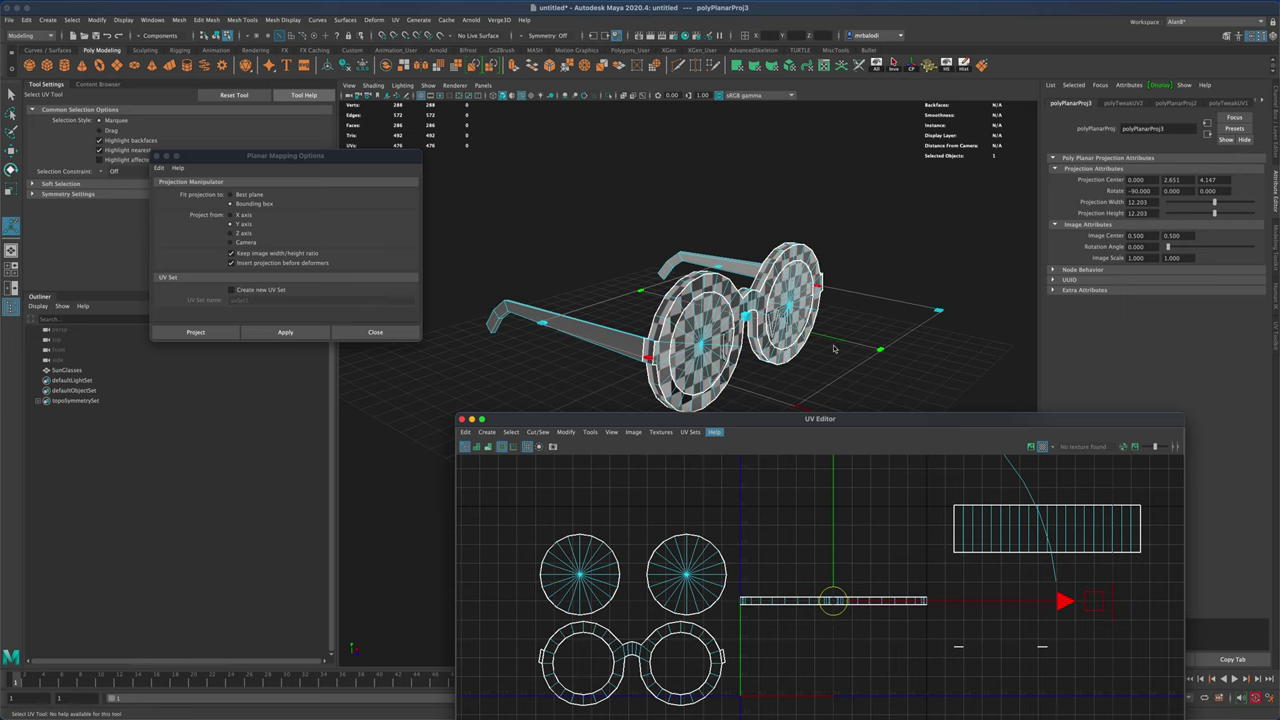
{"action": "key", "text": "t"}
{"action": "left_click_drag", "start_coordinate": [834, 348], "coordinate": [790, 360], "text": "alt"}
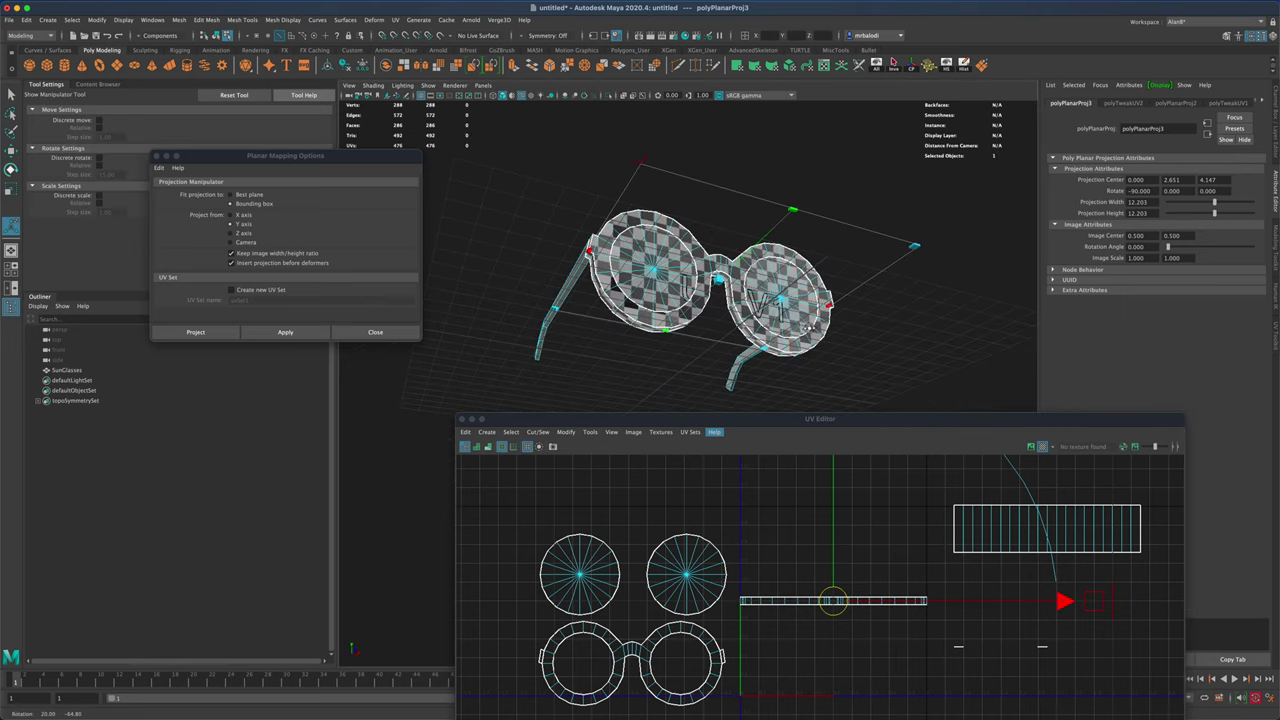
{"action": "scroll", "coordinate": [720, 213], "scroll_direction": "up", "scroll_amount": 5}
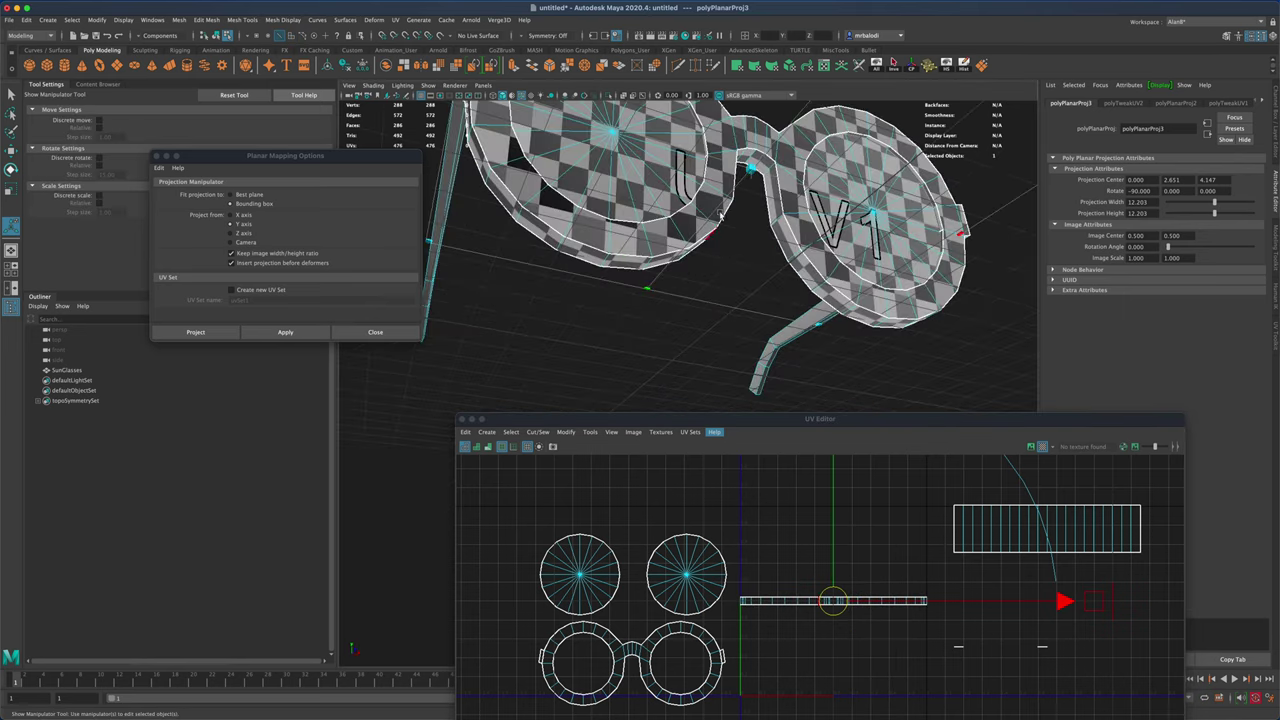
{"action": "left_click", "coordinate": [751, 159]}
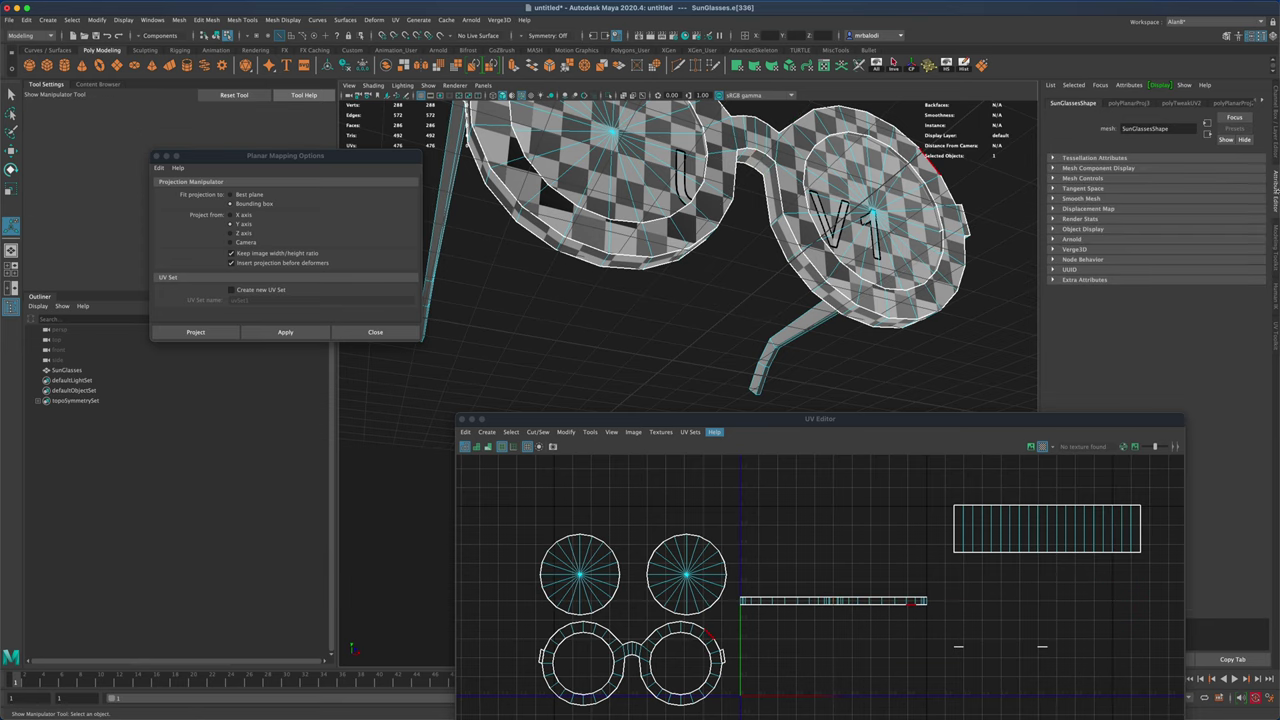
{"action": "left_click", "coordinate": [1276, 330]}
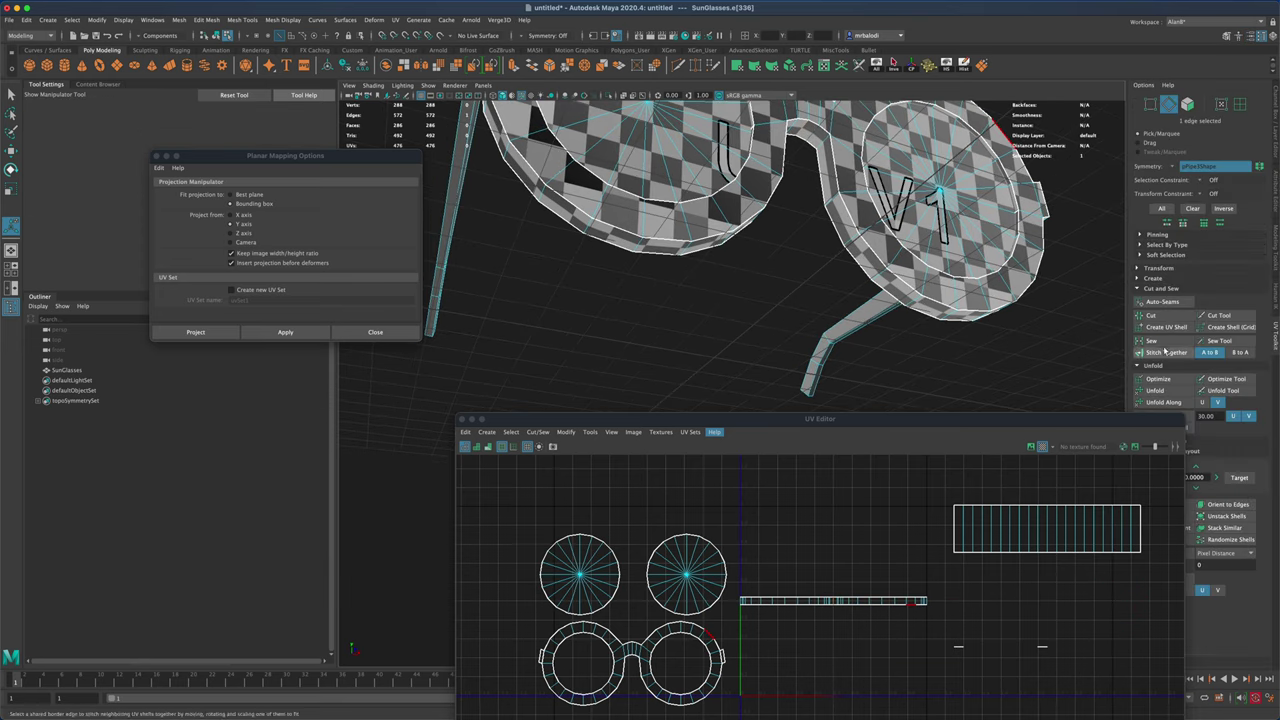
{"action": "left_click", "coordinate": [1161, 316]}
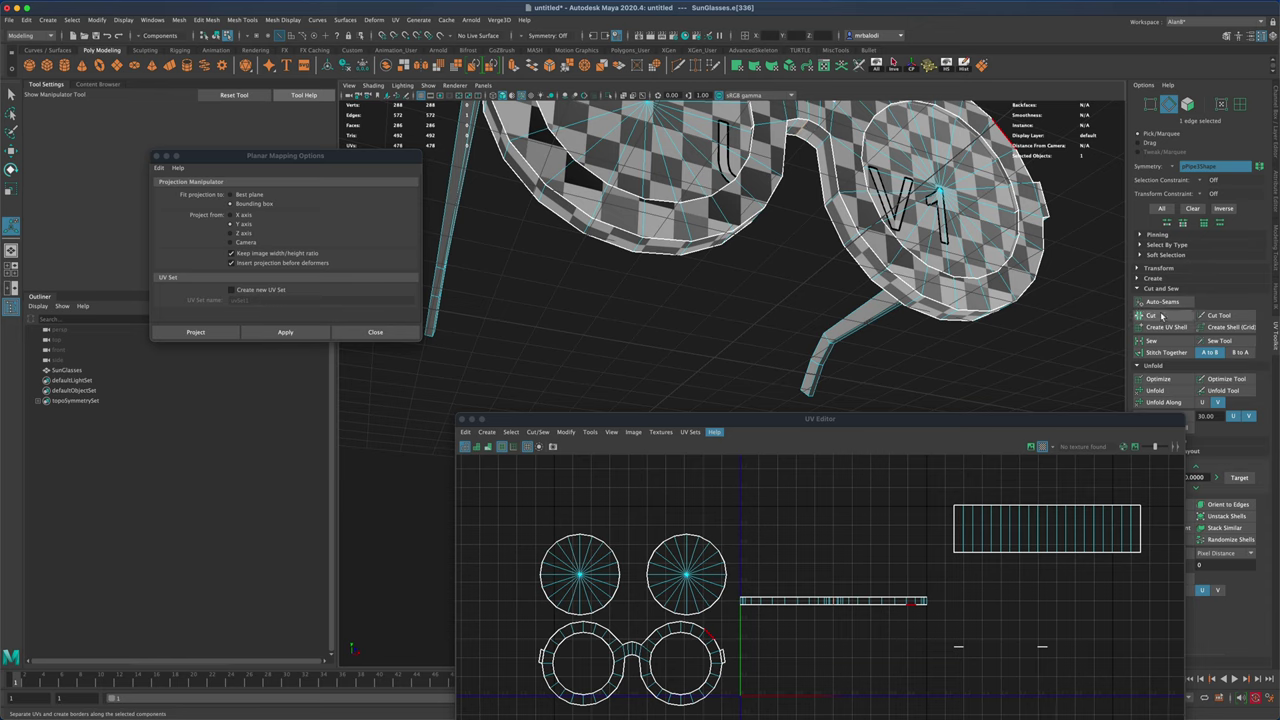
- Select the UV shell of the frame's outer side faces and unfold it
{"action": "right_click_drag", "start_coordinate": [842, 603], "coordinate": [834, 601]}
{"action": "left_click", "coordinate": [834, 601]}
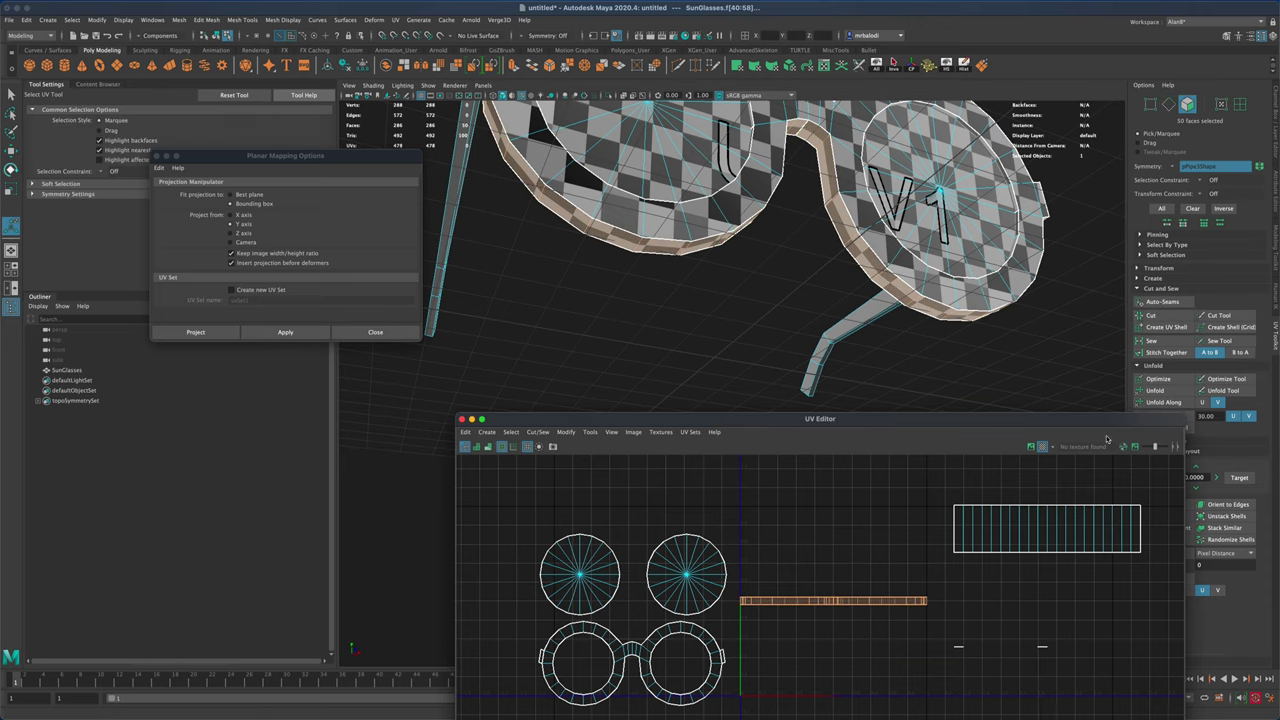
{"action": "left_click_drag", "start_coordinate": [1085, 423], "coordinate": [930, 355]}
{"action": "left_click", "coordinate": [1170, 390]}
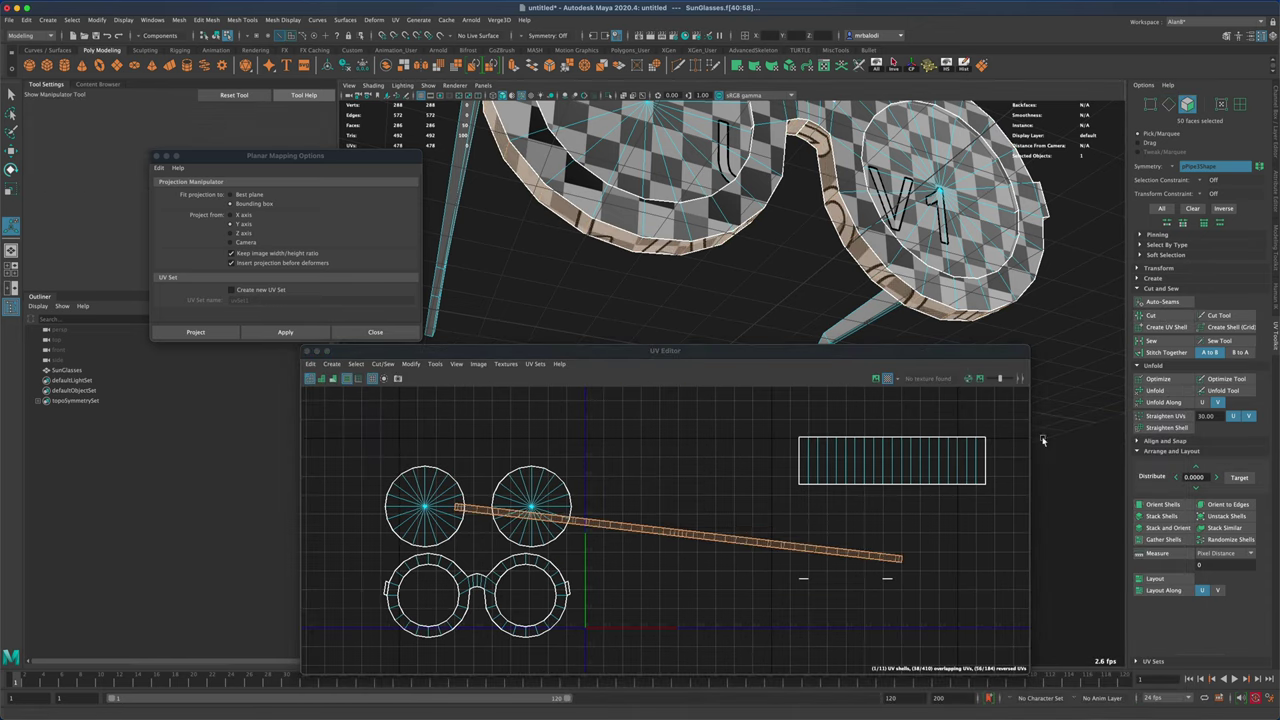
- Move the unfolded side strip out of the 0–1 tile, above the lens shells
{"action": "key", "text": "w"}
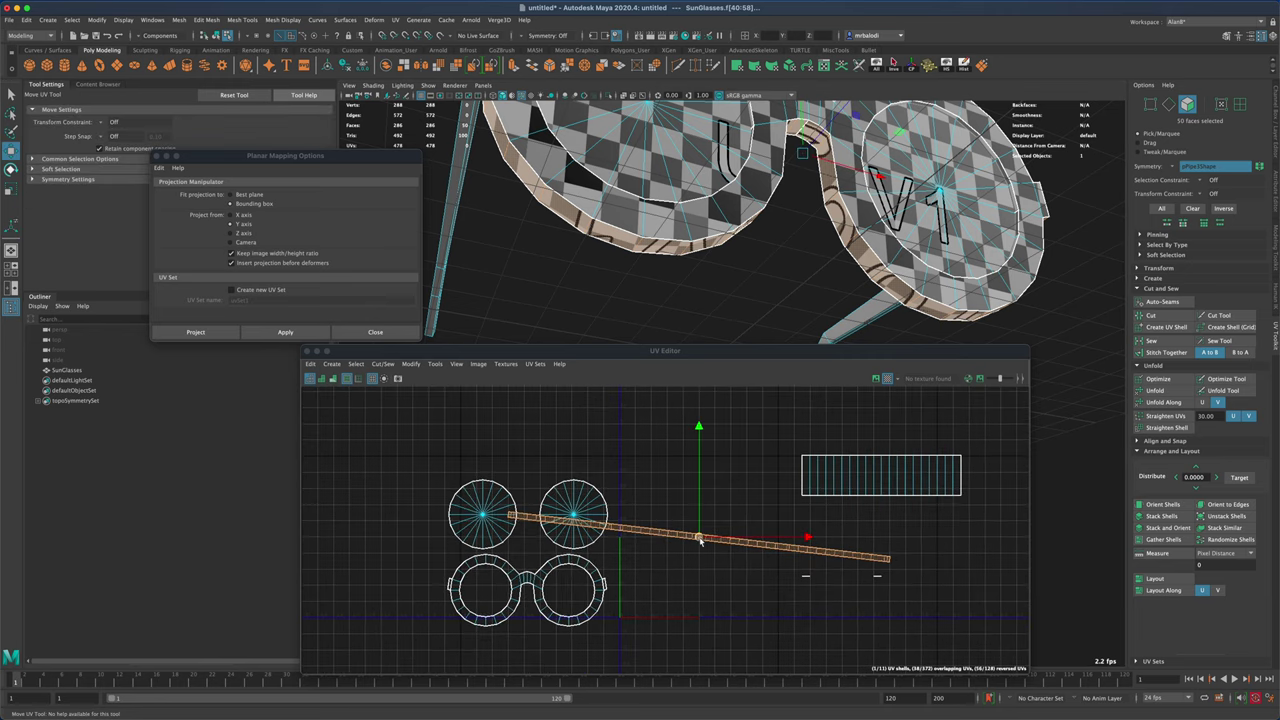
{"action": "left_click_drag", "start_coordinate": [694, 531], "coordinate": [408, 441]}
{"action": "scroll", "coordinate": [680, 485], "scroll_direction": "down", "scroll_amount": 2}
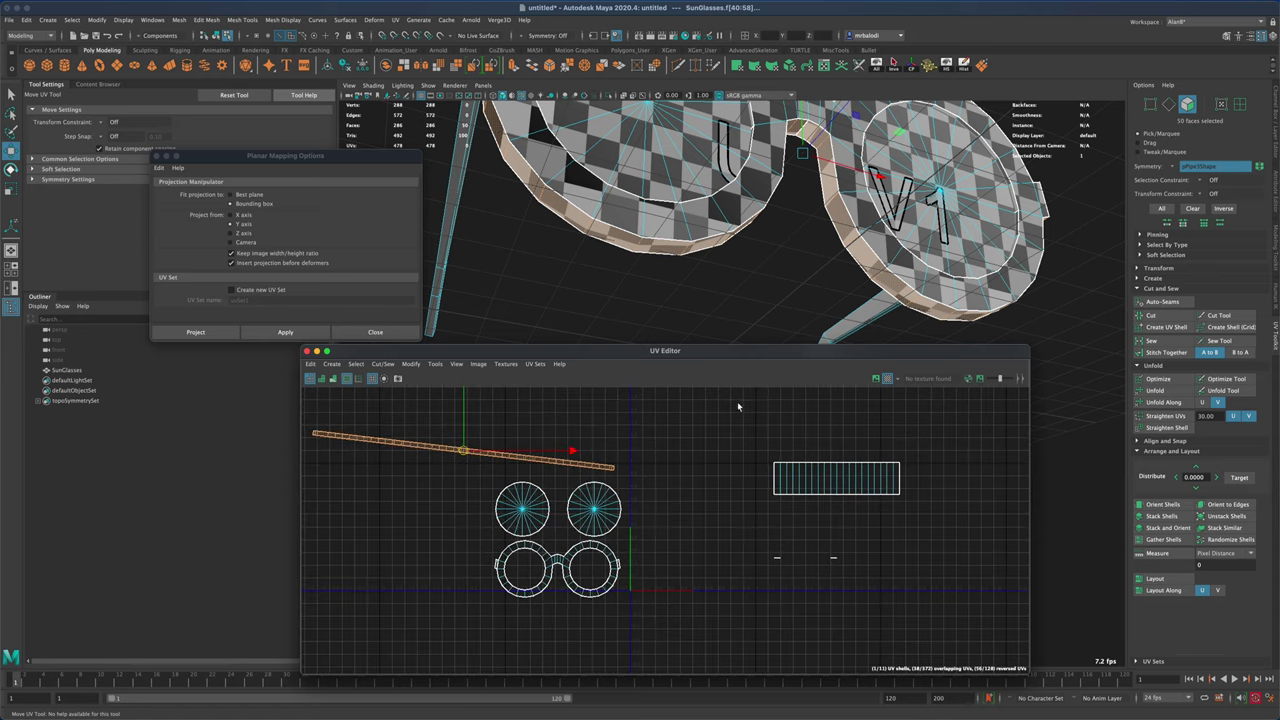
{"action": "left_click_drag", "start_coordinate": [736, 353], "coordinate": [876, 381]}
{"action": "scroll", "coordinate": [697, 480], "scroll_direction": "down", "scroll_amount": 2}
{"action": "left_click_drag", "start_coordinate": [834, 214], "coordinate": [766, 250], "text": "alt"}
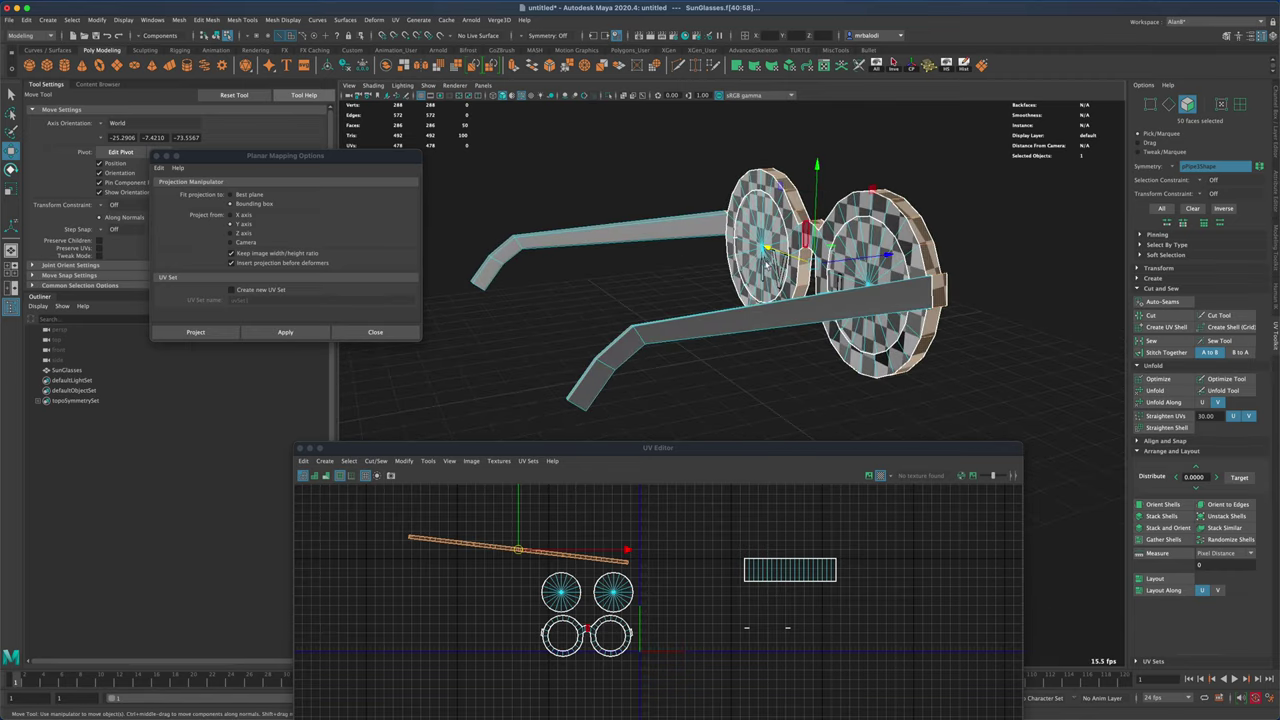
- Select the inner and outer side faces of both temple arms, including the bent ends
{"action": "key", "text": "q"}
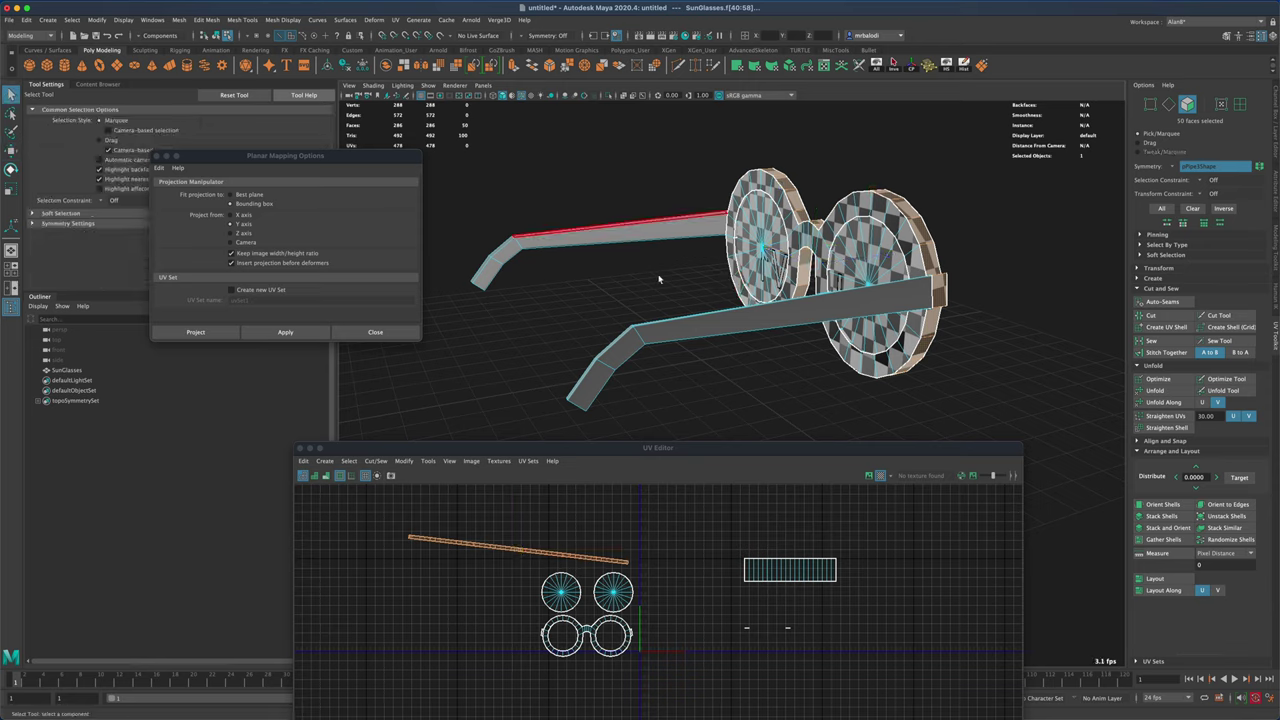
{"action": "left_click", "coordinate": [712, 330]}
{"action": "left_click", "coordinate": [605, 360], "text": "shift"}
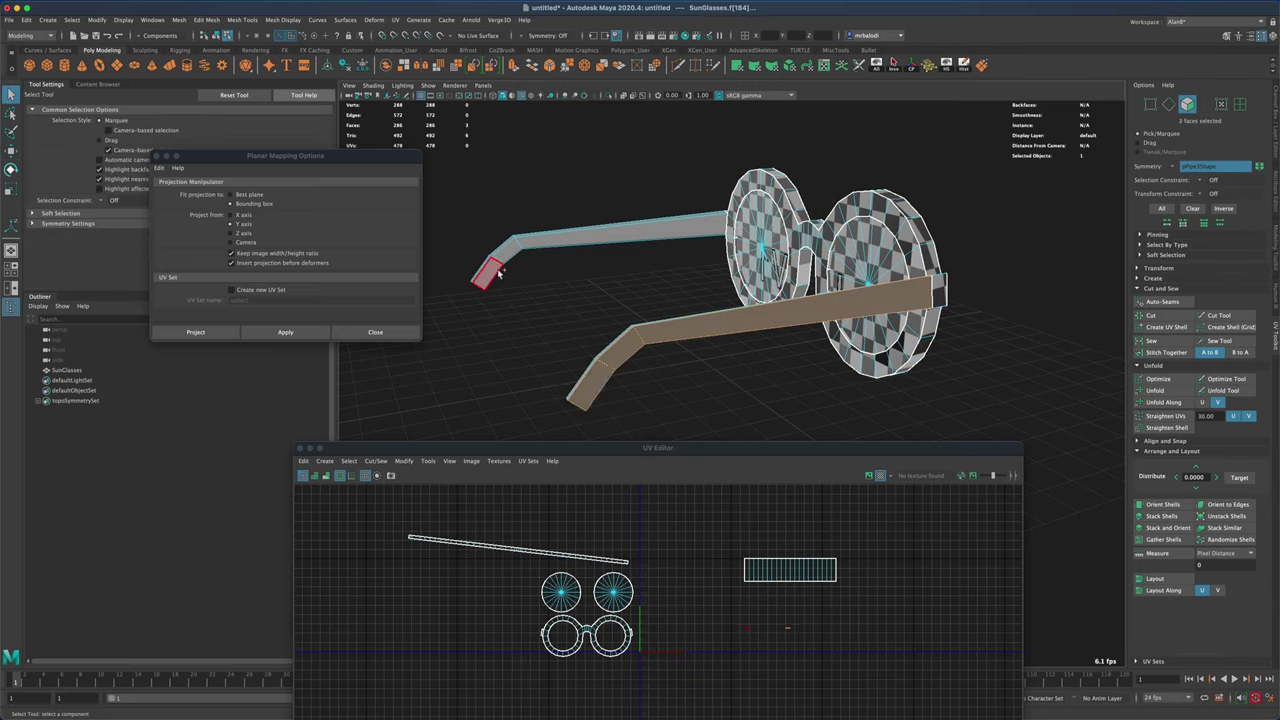
{"action": "left_click", "coordinate": [510, 248], "text": "shift"}
{"action": "left_click_drag", "start_coordinate": [510, 248], "coordinate": [960, 372], "text": "alt"}
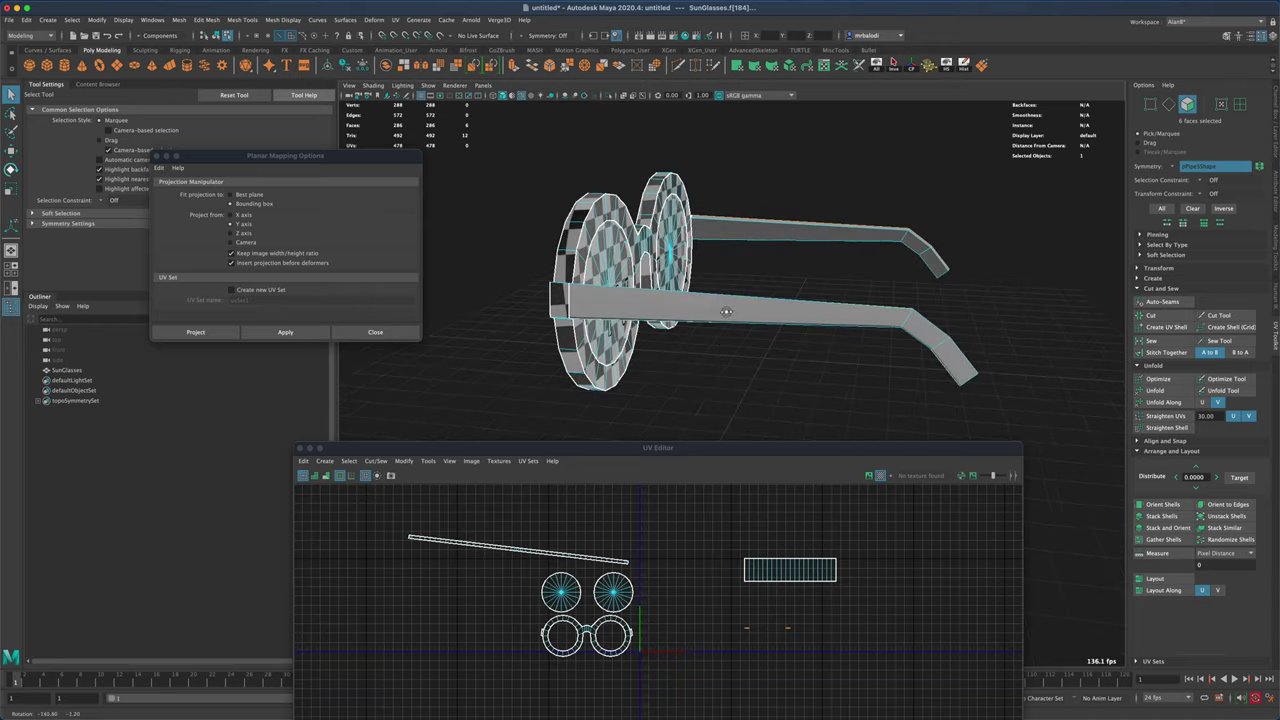
{"action": "double_click", "coordinate": [962, 372], "text": "shift"}
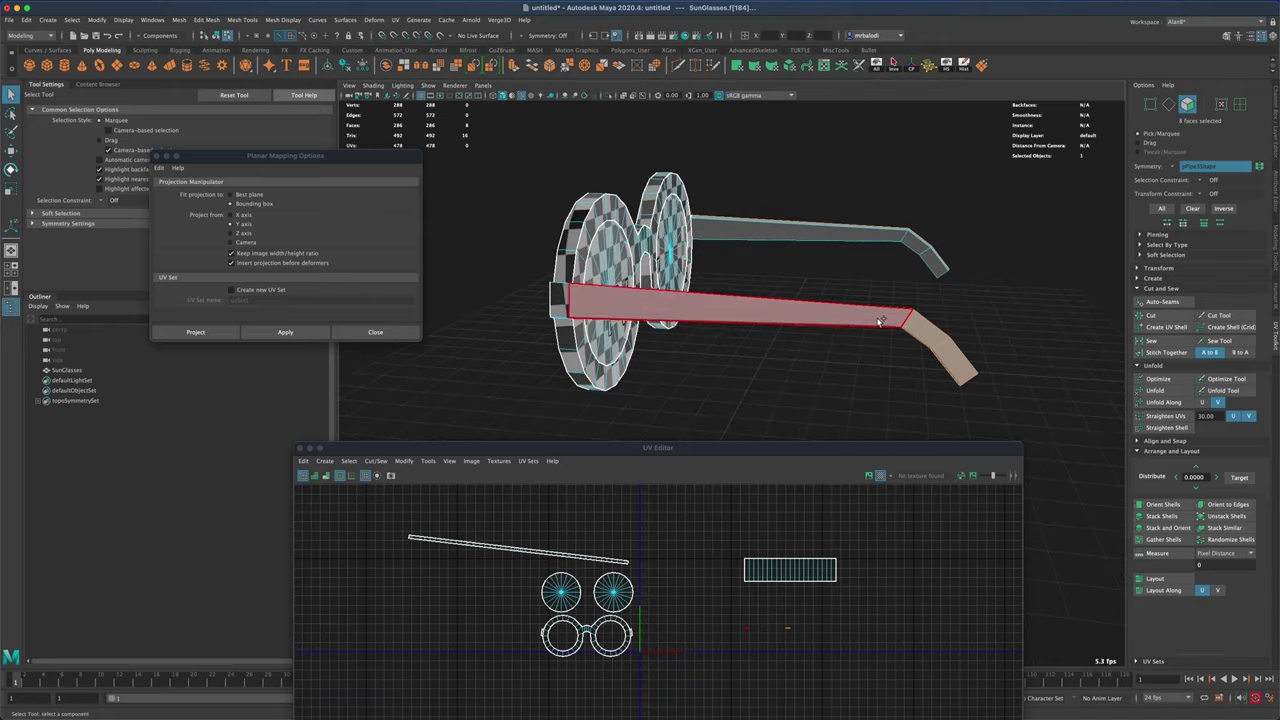
{"action": "double_click", "coordinate": [920, 243], "text": "shift"}
{"action": "left_click_drag", "start_coordinate": [838, 280], "coordinate": [620, 284], "text": "alt"}
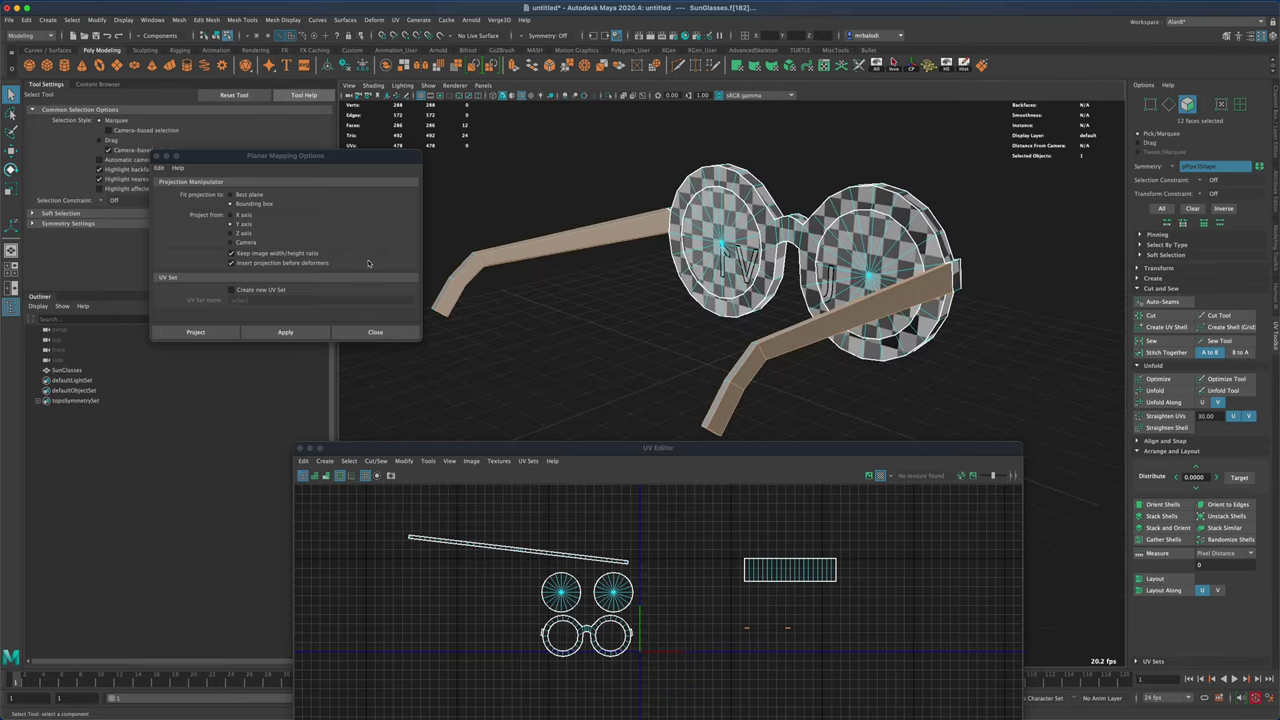
- Planar-map the selected temple side faces from the X axis and move their shells outside the 0–1 tile, above the long side strip
{"action": "left_click", "coordinate": [500, 455]}
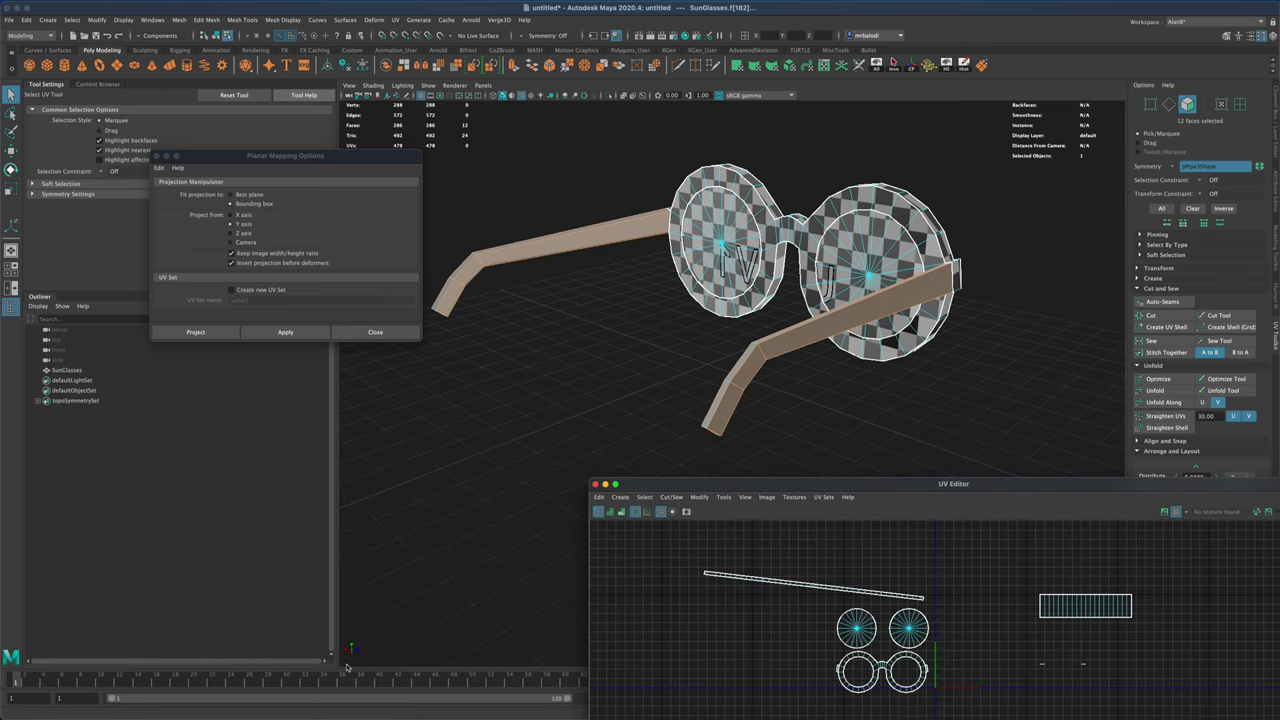
{"action": "mouse_move", "coordinate": [347, 664]}
{"action": "left_mouse_down", "text": "alt"}
{"action": "mouse_move", "coordinate": [437, 620]}
{"action": "mouse_move", "coordinate": [350, 652]}
{"action": "left_mouse_up", "text": "alt"}
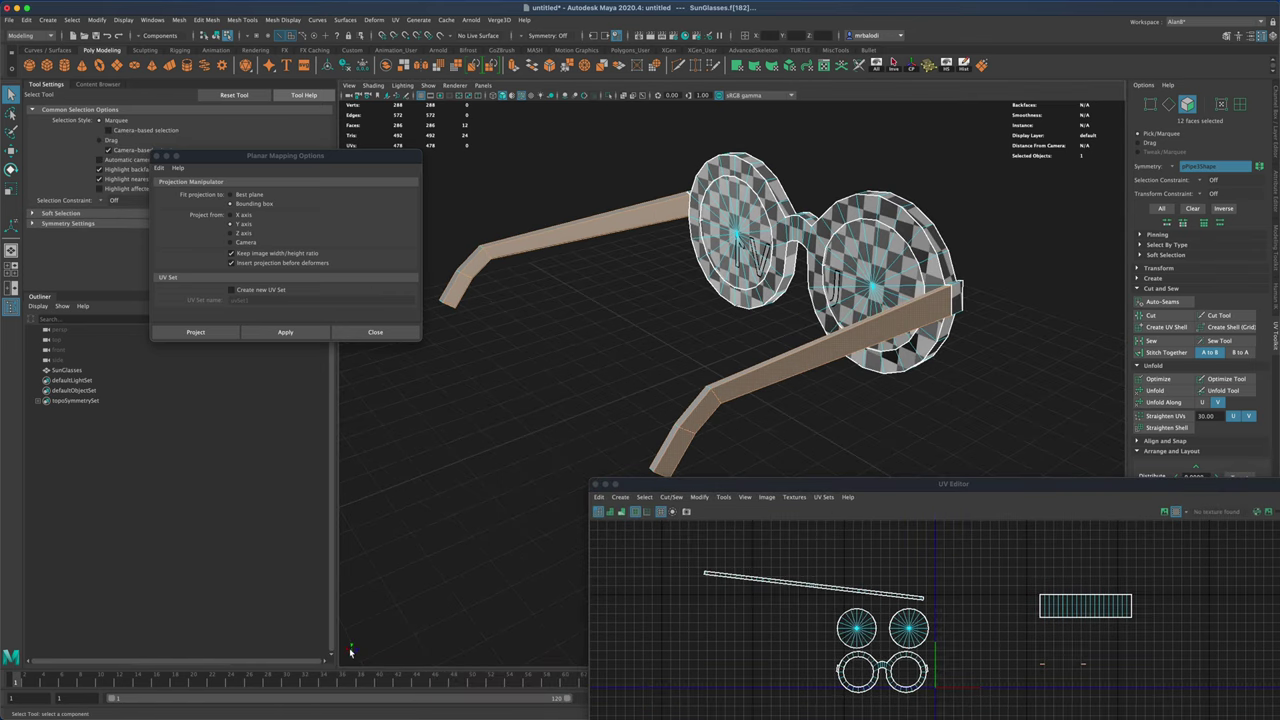
{"action": "left_click", "coordinate": [232, 215]}
{"action": "left_click", "coordinate": [285, 332]}
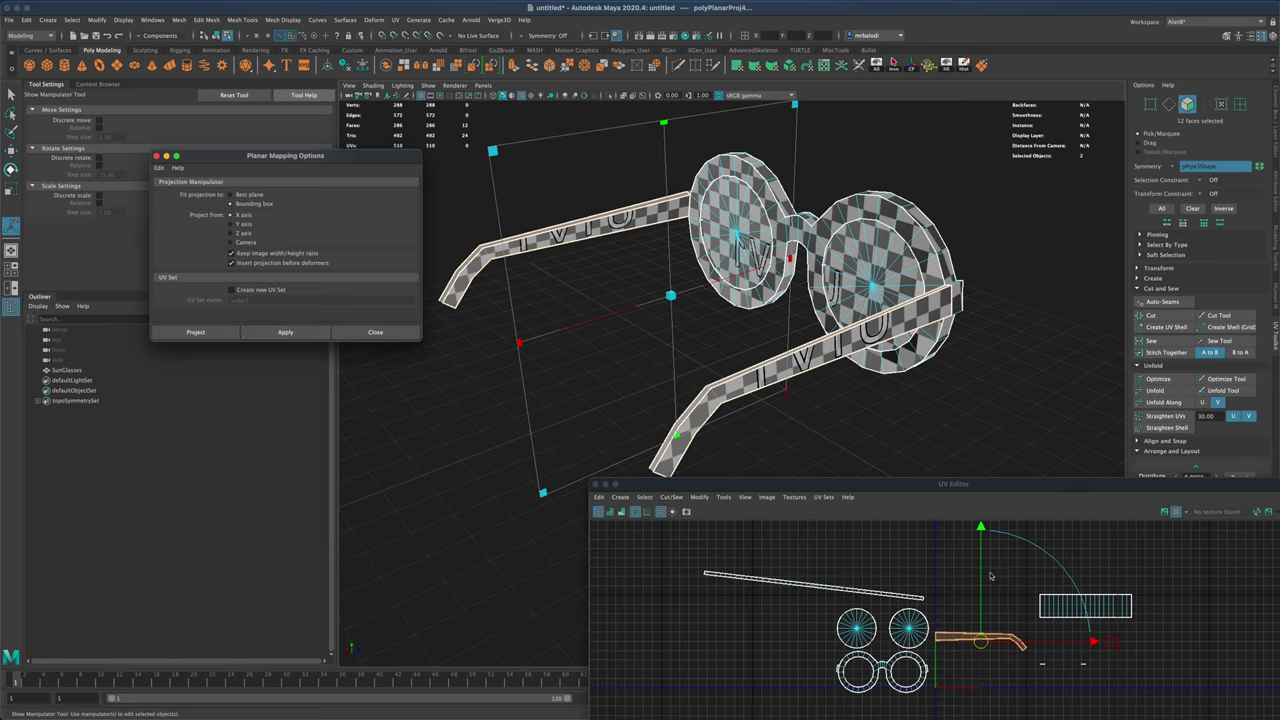
{"action": "key", "text": "w"}
{"action": "left_click_drag", "start_coordinate": [978, 640], "coordinate": [848, 560]}
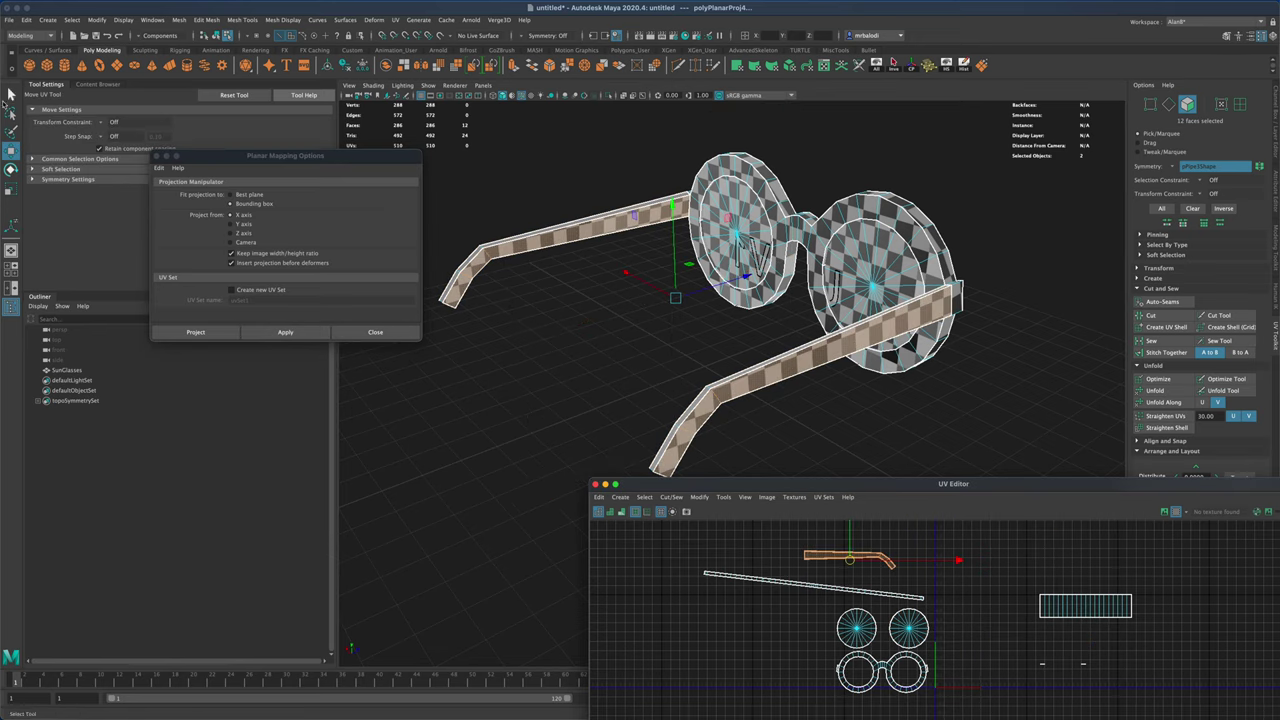
- Select the narrow top, bottom and tip faces of one temple arm, including its front end on the frame
{"action": "left_click", "coordinate": [11, 94]}
{"action": "left_click", "coordinate": [697, 403]}
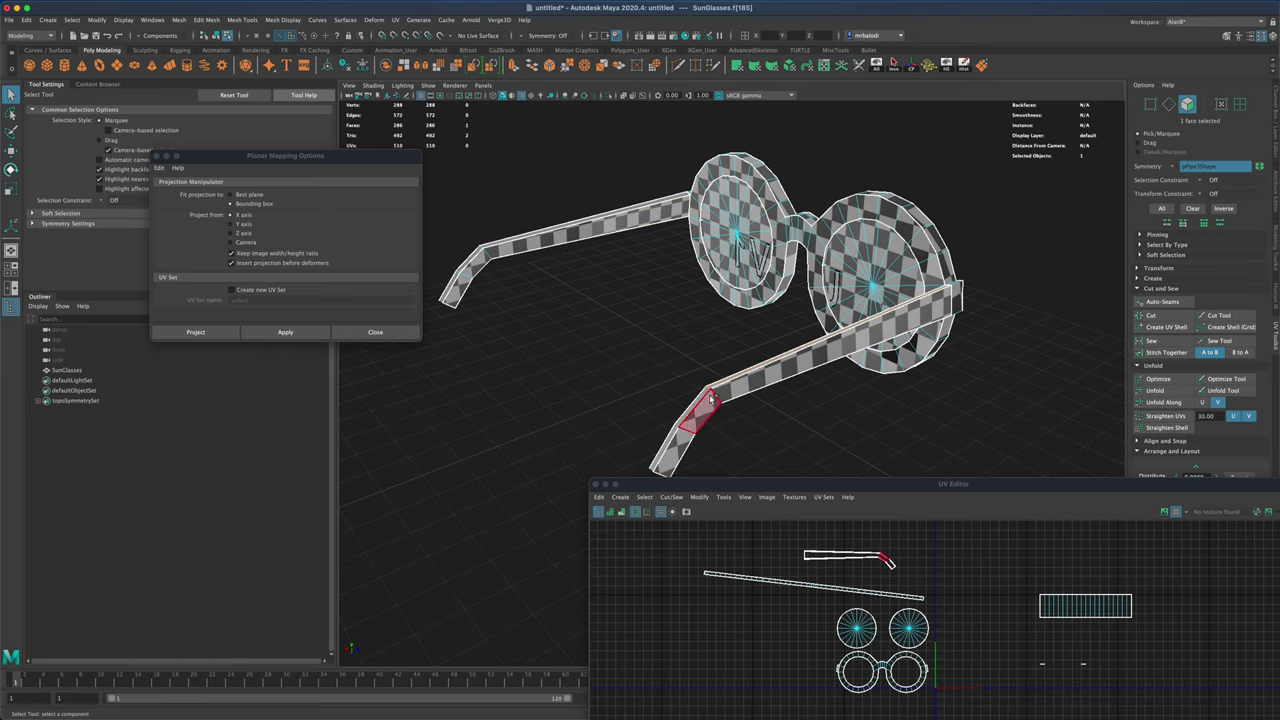
{"action": "left_click", "coordinate": [674, 428], "text": "shift"}
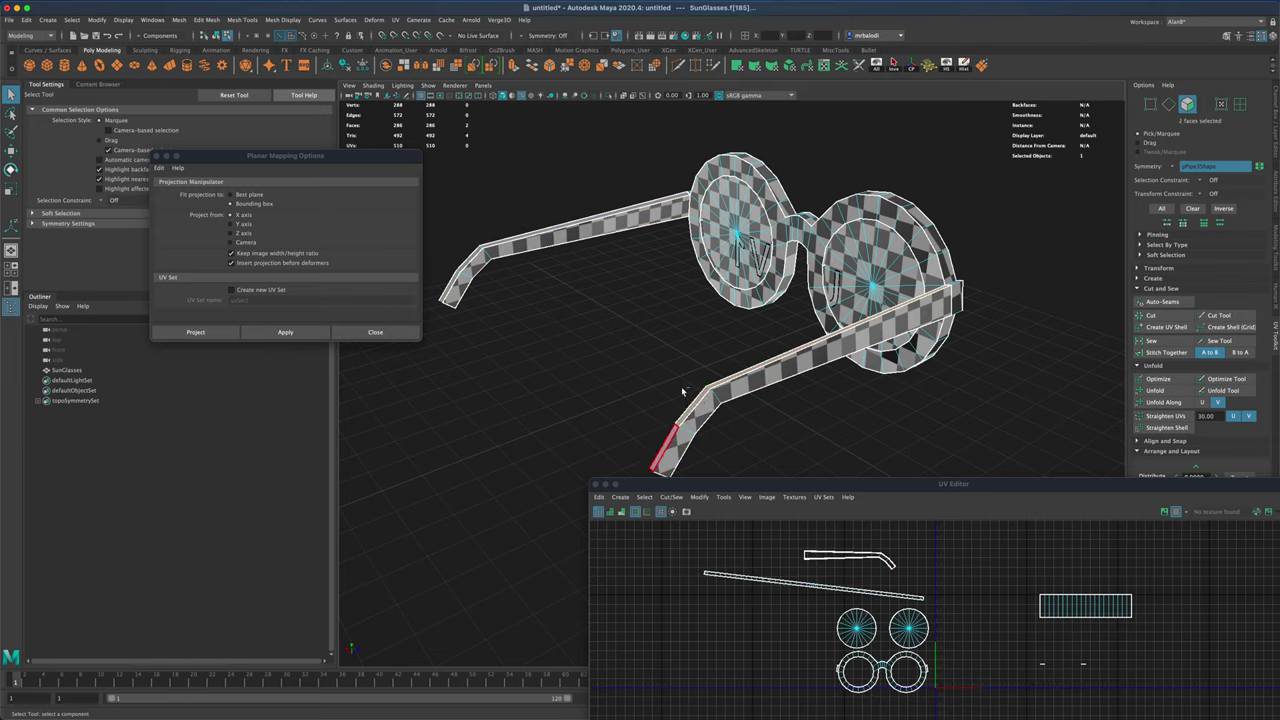
{"action": "left_click_drag", "start_coordinate": [683, 392], "coordinate": [762, 389], "text": "alt"}
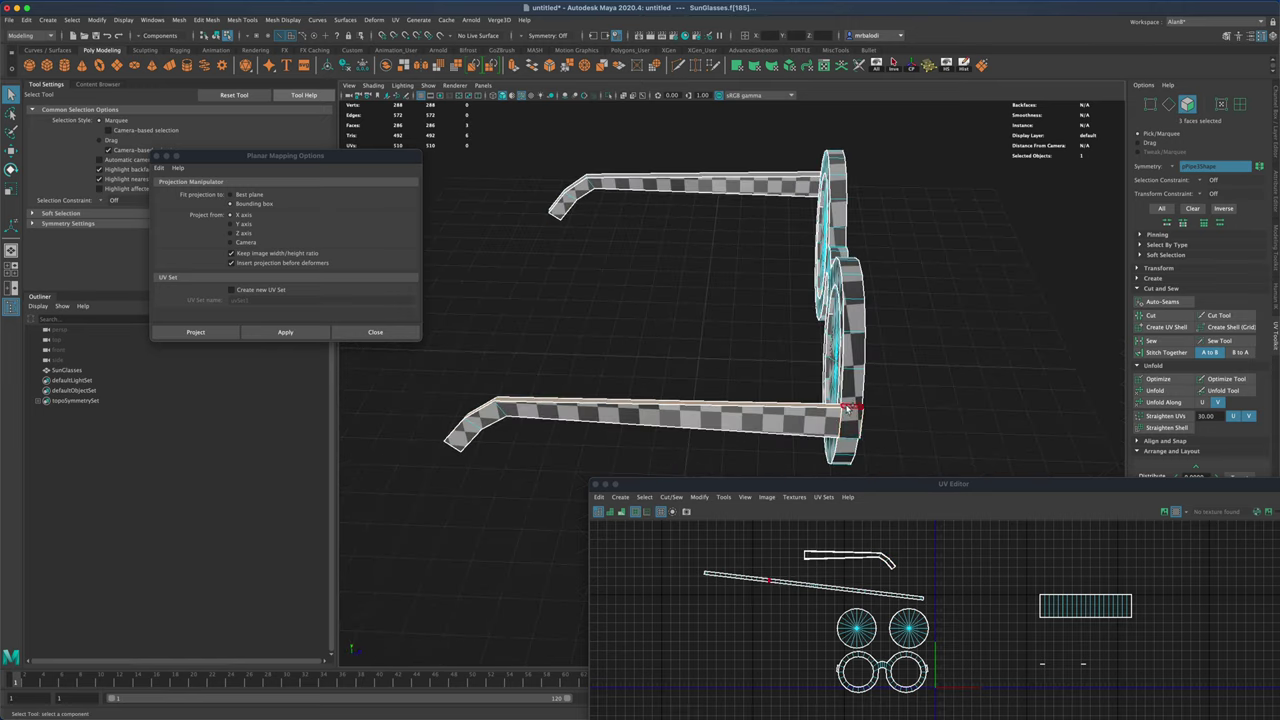
{"action": "left_click_drag", "start_coordinate": [932, 401], "coordinate": [858, 195], "text": "alt"}
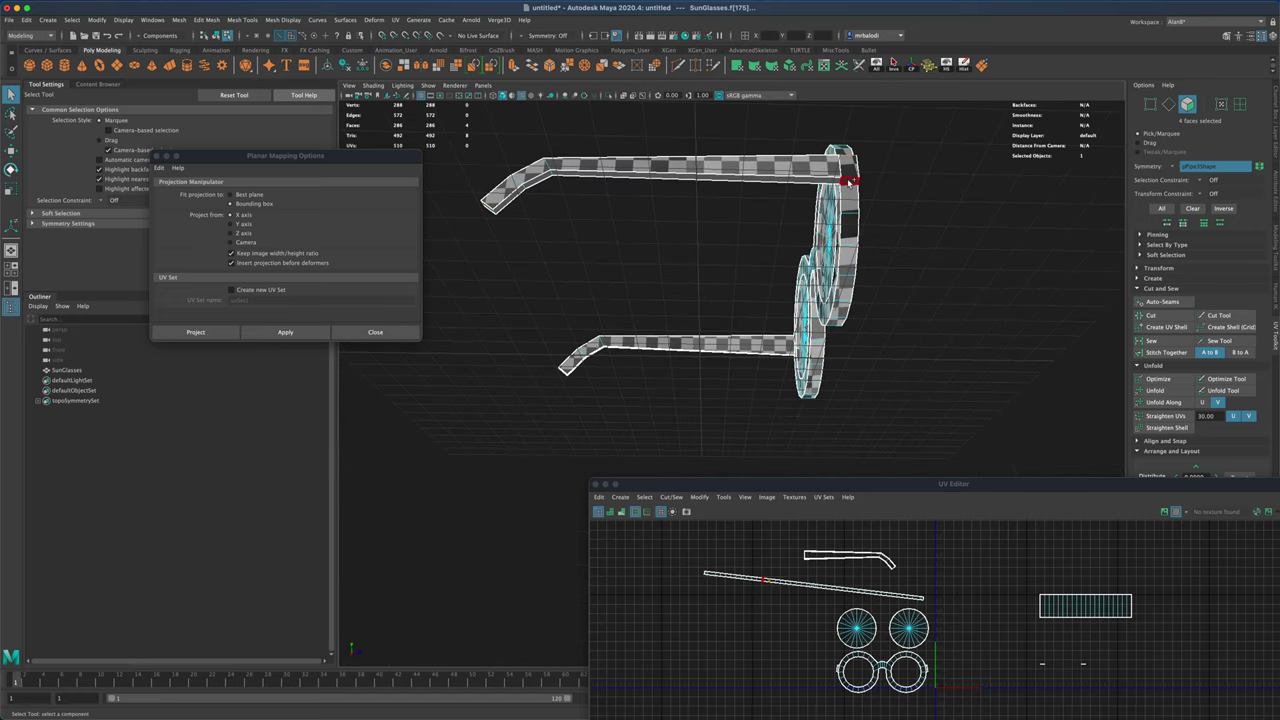
{"action": "left_click", "coordinate": [517, 193], "text": "shift"}
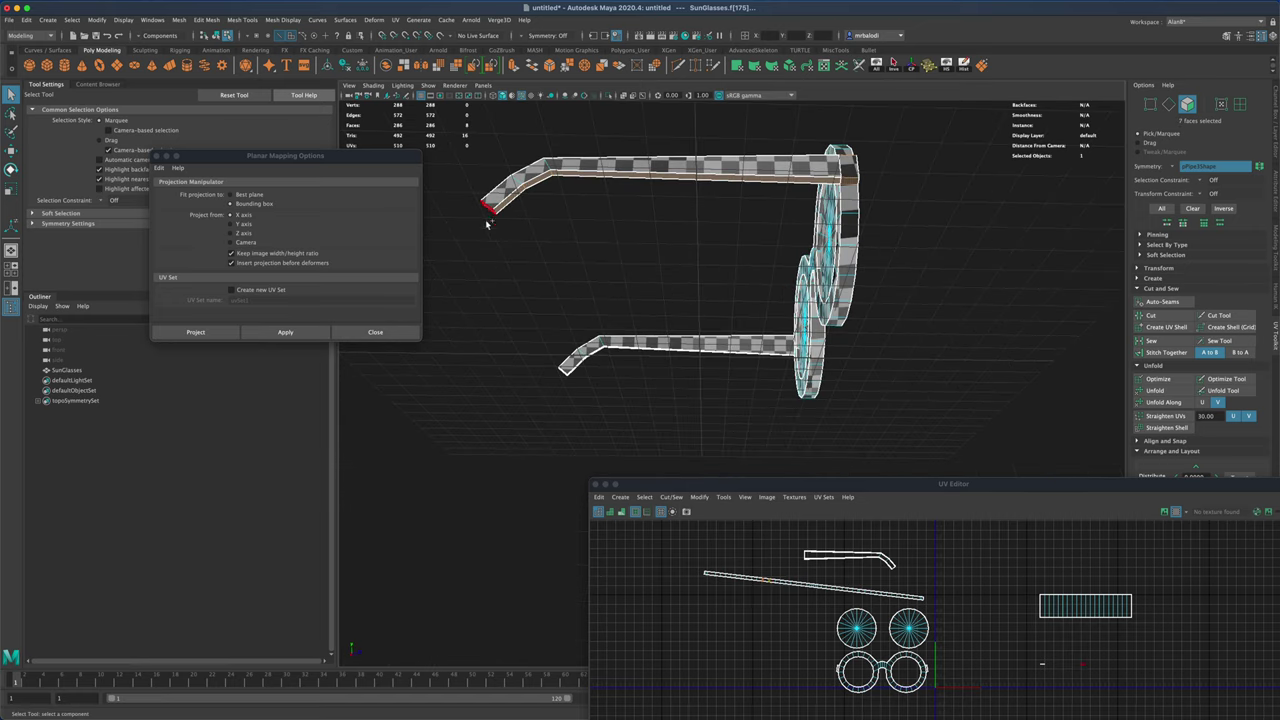
{"action": "left_click", "coordinate": [488, 212], "text": "shift"}
{"action": "left_click_drag", "start_coordinate": [506, 300], "coordinate": [577, 269], "text": "alt"}
- Add the narrow top, bottom and tip faces of the other temple arm to the selection, including its front end
{"action": "left_click", "coordinate": [577, 206], "text": "shift"}
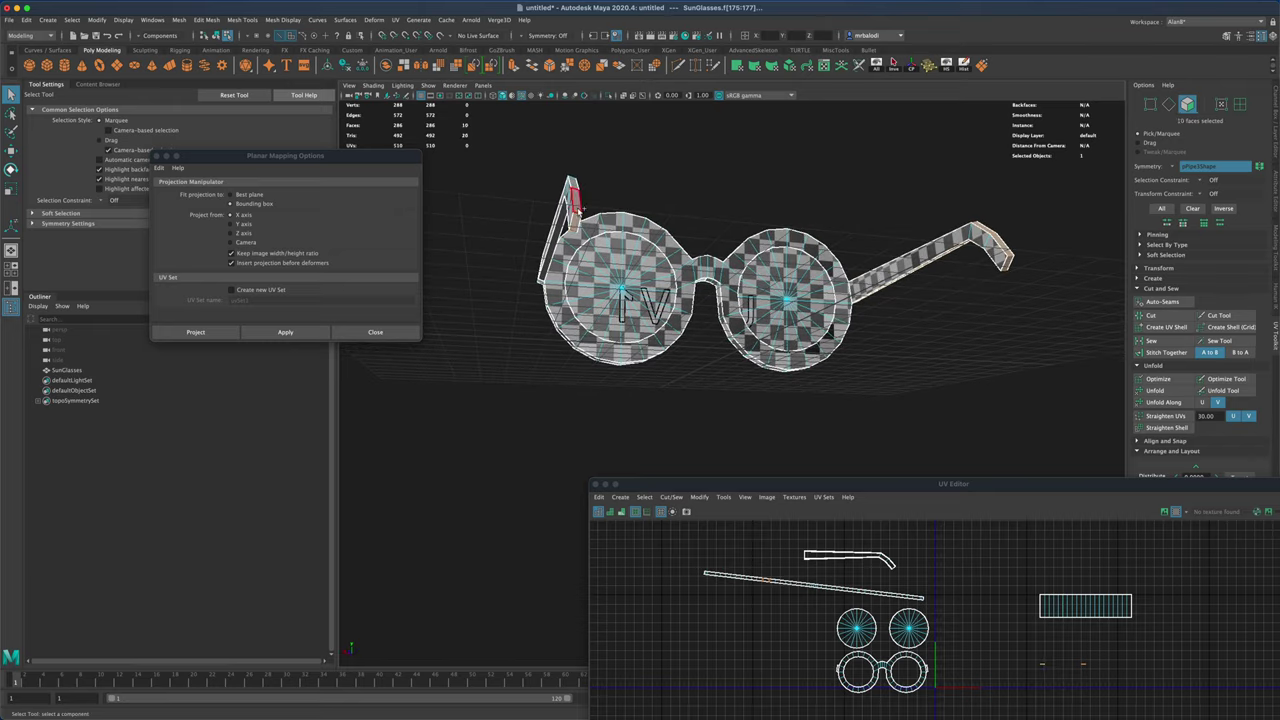
{"action": "left_click", "coordinate": [499, 215], "text": "shift"}
{"action": "left_click_drag", "start_coordinate": [499, 215], "coordinate": [760, 377], "text": "alt"}
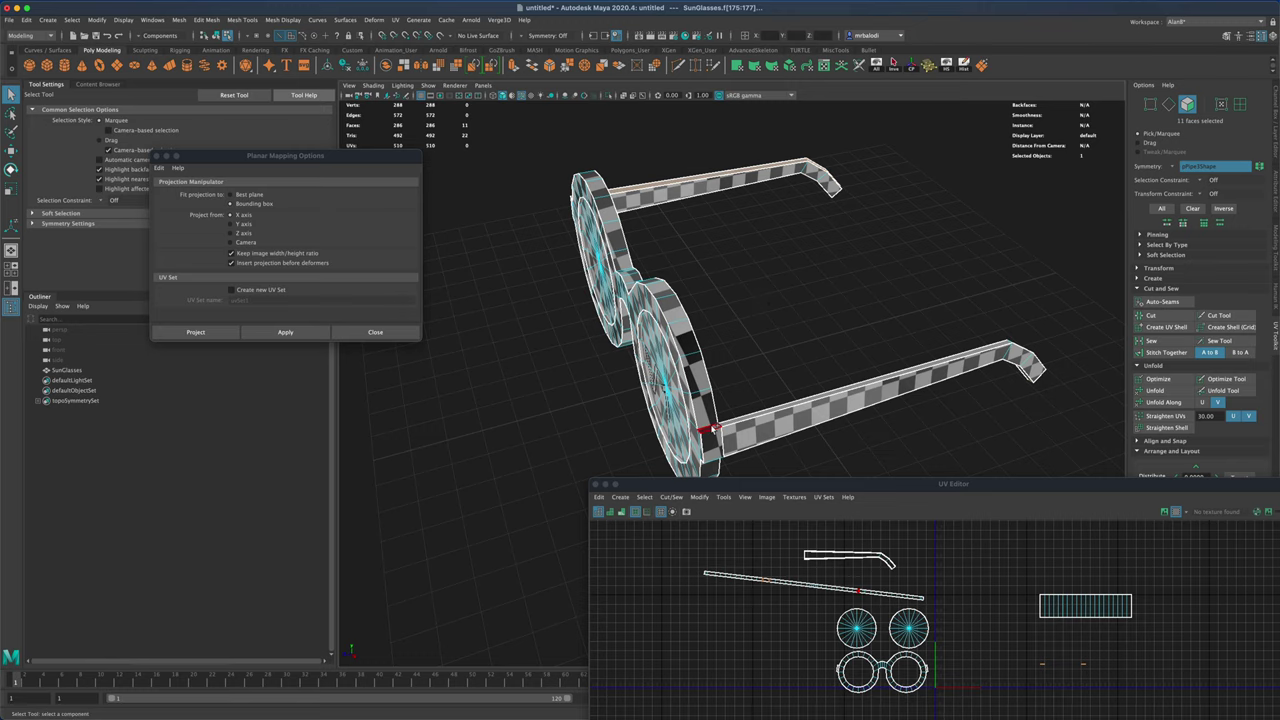
{"action": "left_click", "coordinate": [860, 392], "text": "shift"}
{"action": "left_click", "coordinate": [1025, 365], "text": "shift"}
{"action": "left_click_drag", "start_coordinate": [1025, 365], "coordinate": [729, 414], "text": "alt"}
{"action": "left_click", "coordinate": [729, 414], "text": "shift"}
{"action": "left_click_drag", "start_coordinate": [809, 423], "coordinate": [823, 208], "text": "alt"}
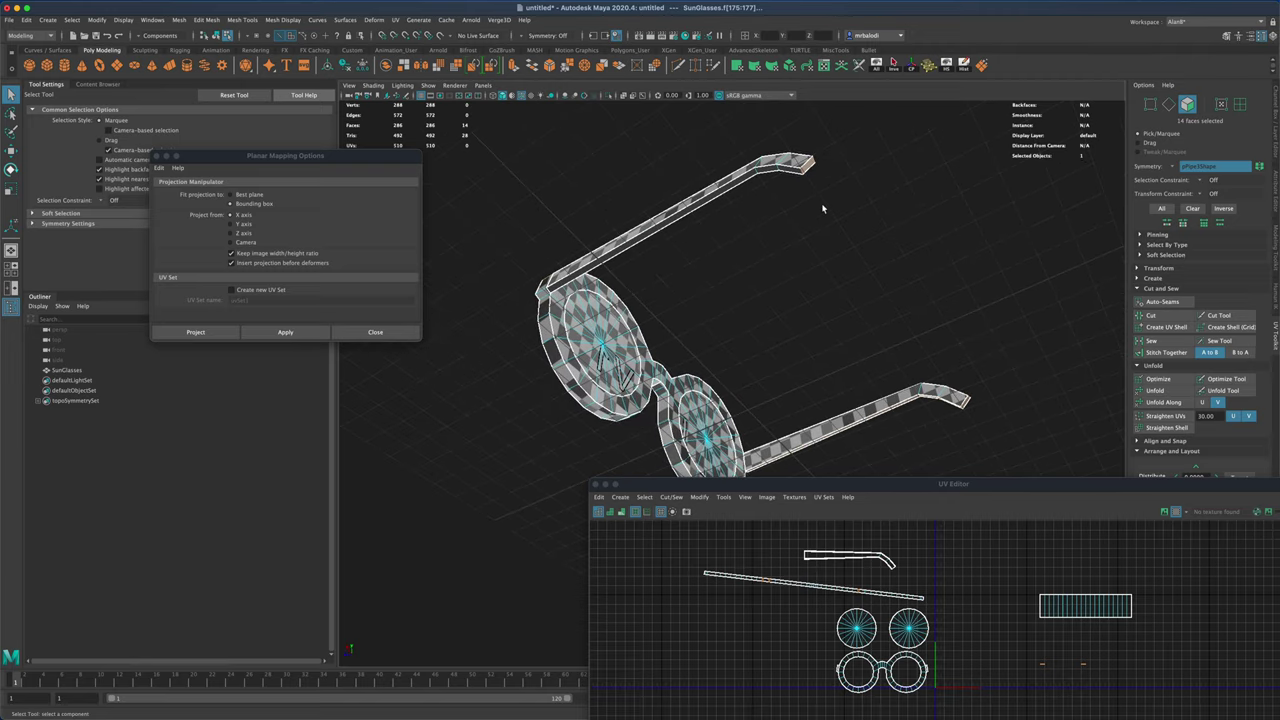
{"action": "left_click", "coordinate": [760, 172], "text": "shift"}
{"action": "left_click_drag", "start_coordinate": [715, 295], "coordinate": [763, 292], "text": "alt"}
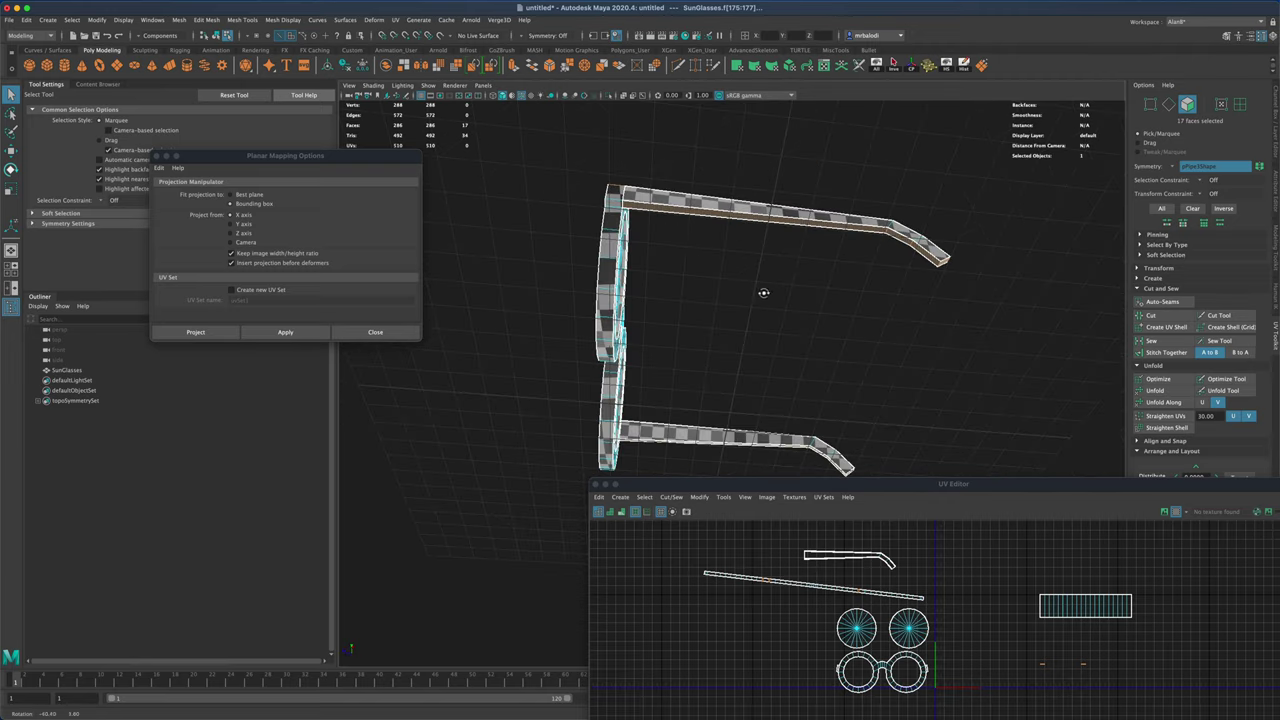
{"action": "left_click_drag", "start_coordinate": [642, 214], "coordinate": [692, 356], "text": "alt"}
- Planar-map the selected narrow temple faces from the Y axis, unfold them and move the shells away from the lens and frame shells
{"action": "left_click", "coordinate": [285, 331]}
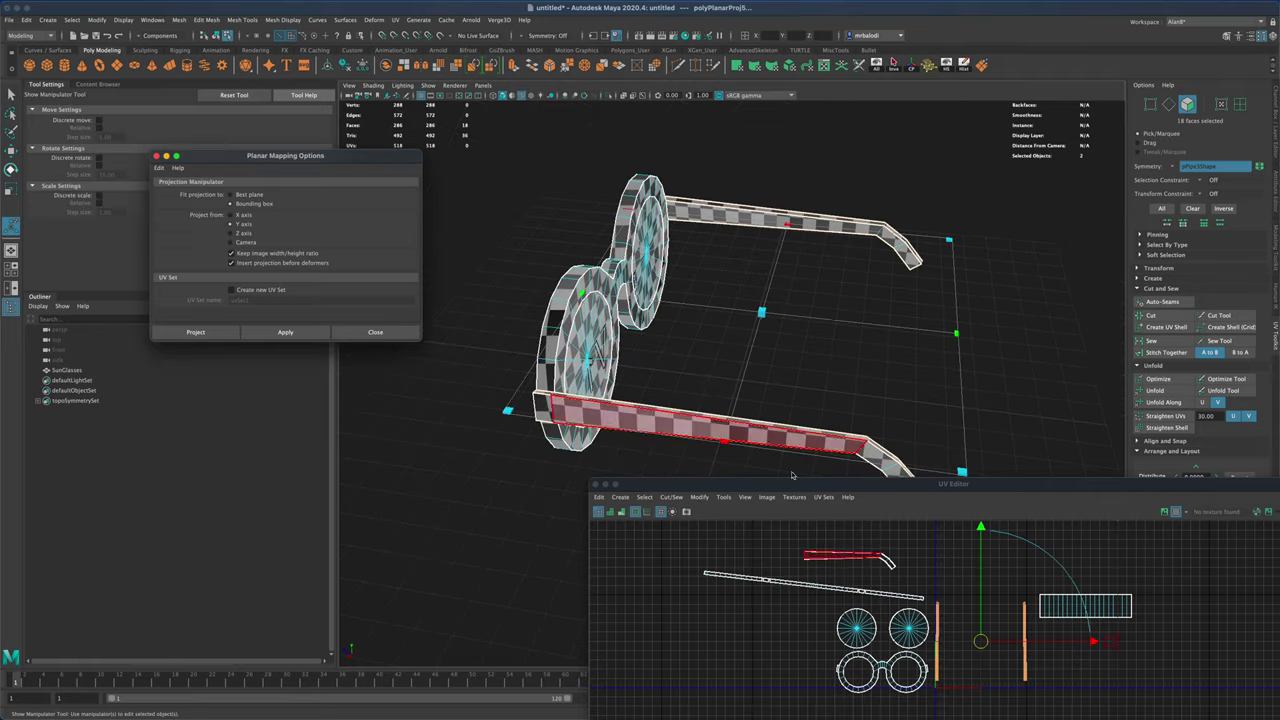
{"action": "left_click_drag", "start_coordinate": [947, 489], "coordinate": [618, 350]}
{"action": "left_click", "coordinate": [1157, 390]}
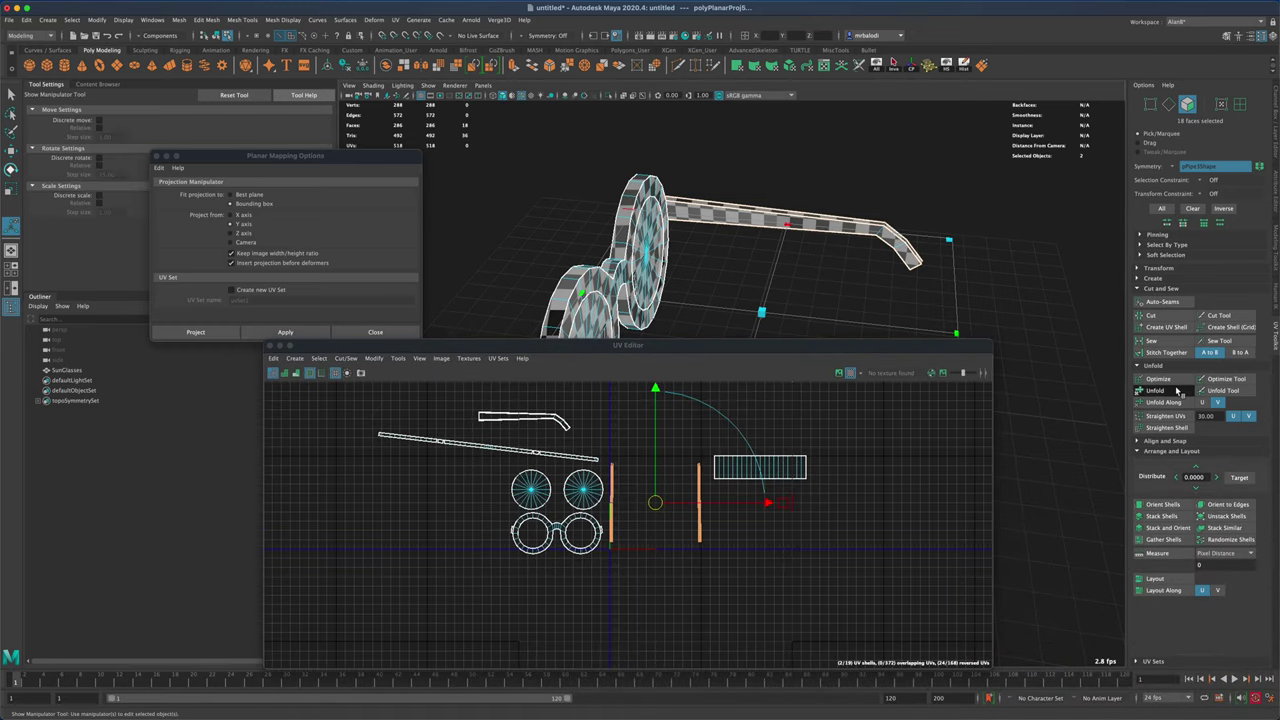
{"action": "key", "text": "w"}
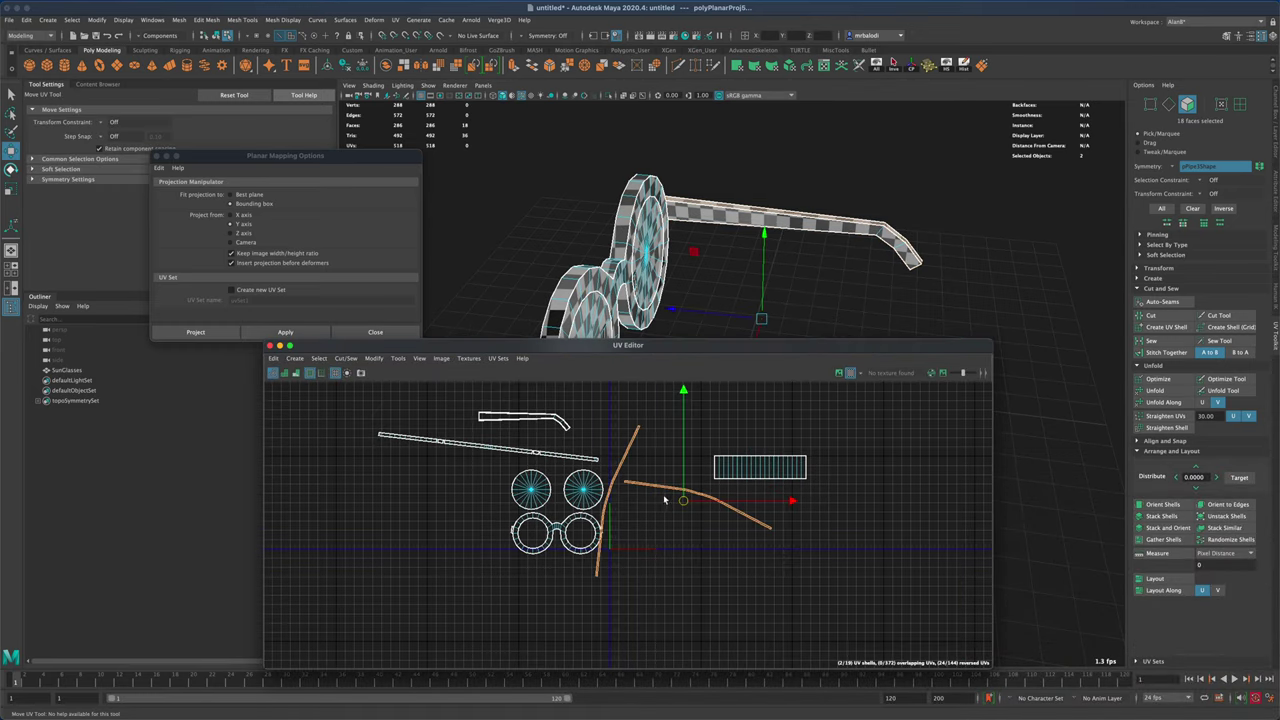
{"action": "left_click_drag", "start_coordinate": [683, 500], "coordinate": [410, 543]}
- Planar-map the inner rim faces of both lens openings from the Y axis and move the ring shells beside the lens shells
{"action": "left_click_drag", "start_coordinate": [682, 430], "coordinate": [887, 518]}
{"action": "mouse_move", "coordinate": [786, 353]}
{"action": "left_mouse_down"}
{"action": "mouse_move", "coordinate": [789, 464]}
{"action": "mouse_move", "coordinate": [796, 374]}
{"action": "mouse_move", "coordinate": [809, 371]}
{"action": "mouse_move", "coordinate": [786, 370]}
{"action": "left_mouse_up"}
{"action": "key", "text": "w"}
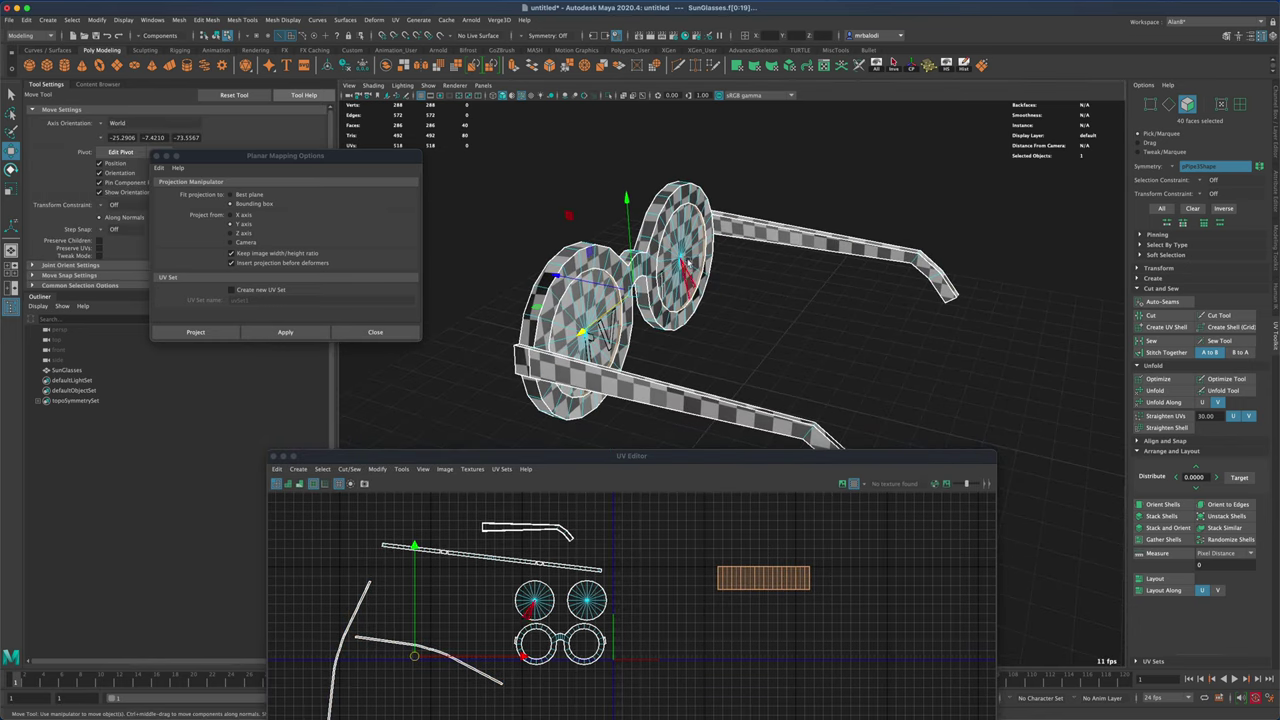
{"action": "left_click", "coordinate": [285, 332]}
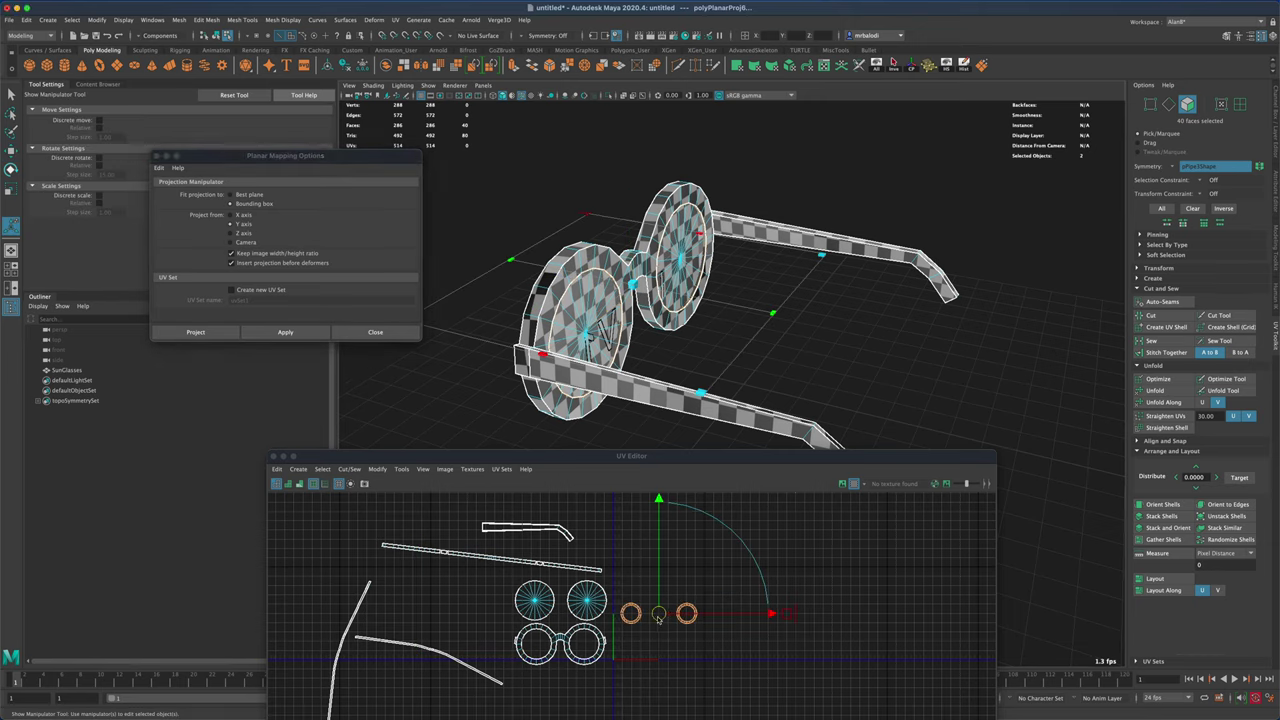
{"action": "key", "text": "w"}
{"action": "left_click_drag", "start_coordinate": [658, 618], "coordinate": [463, 607]}
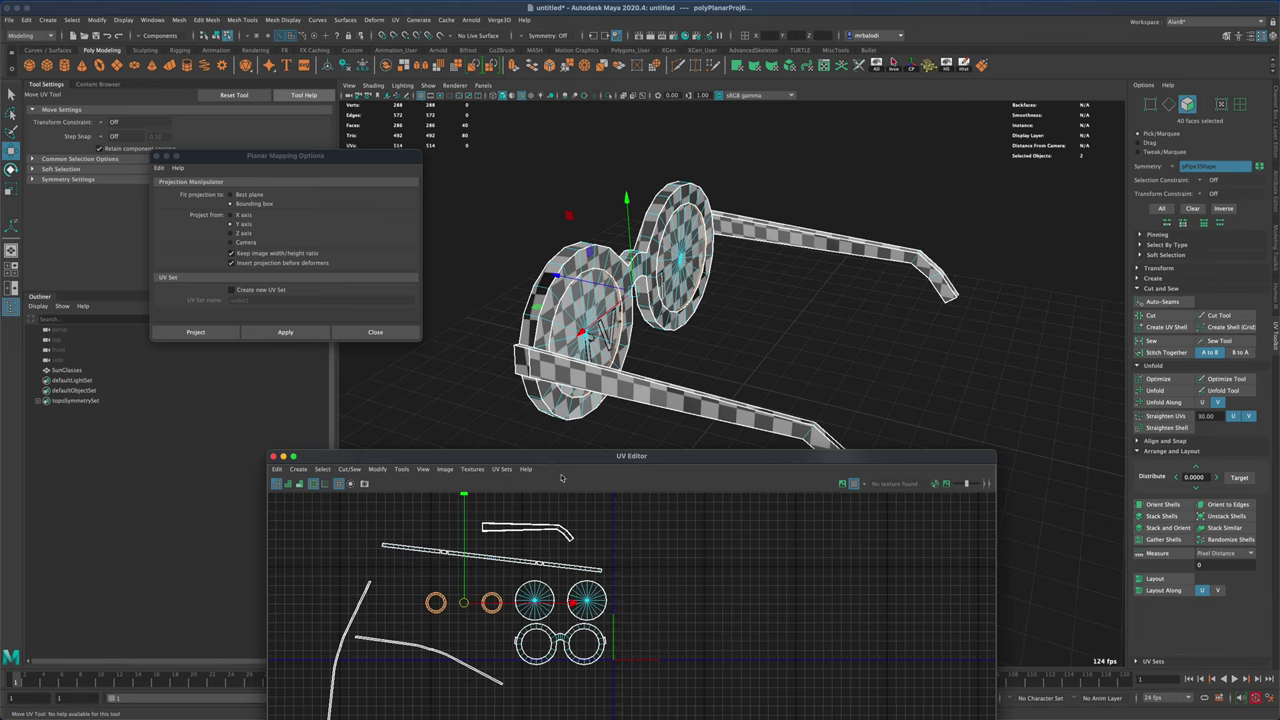
- Select one lens's UV shell and get its texel density from the UV transform settings
{"action": "left_click_drag", "start_coordinate": [561, 456], "coordinate": [617, 275]}
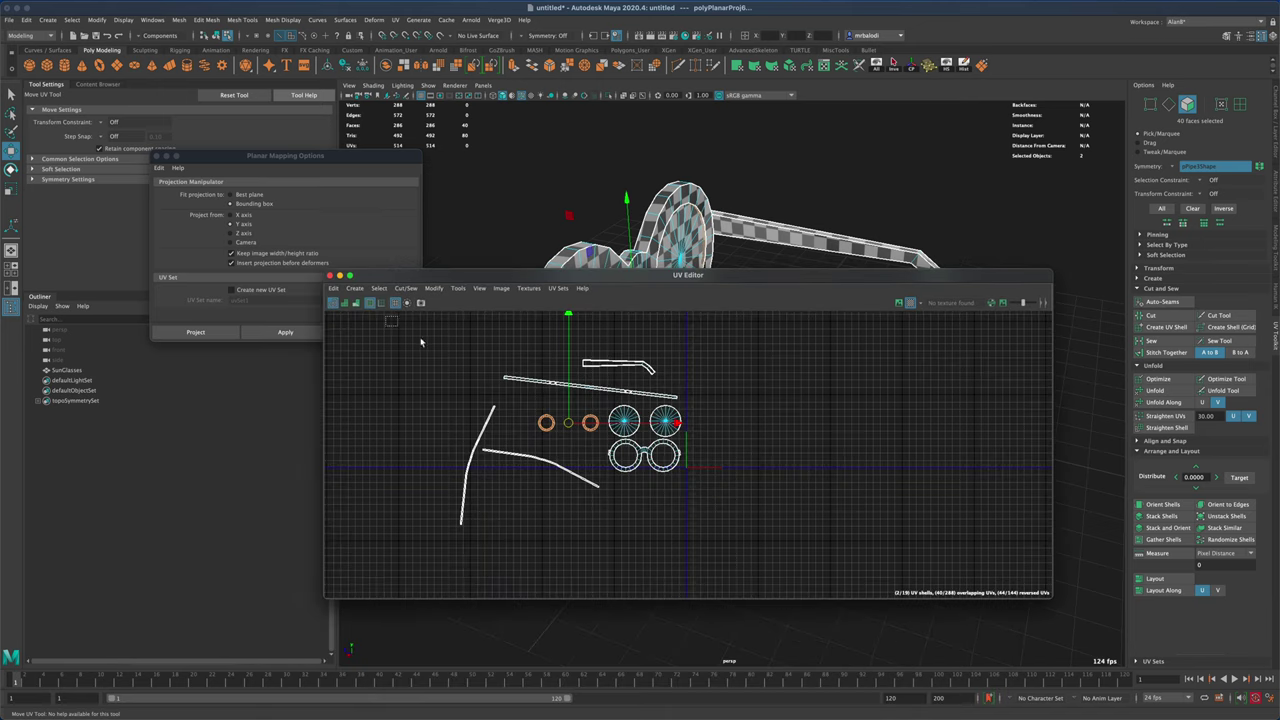
{"action": "left_click_drag", "start_coordinate": [384, 315], "coordinate": [767, 551]}
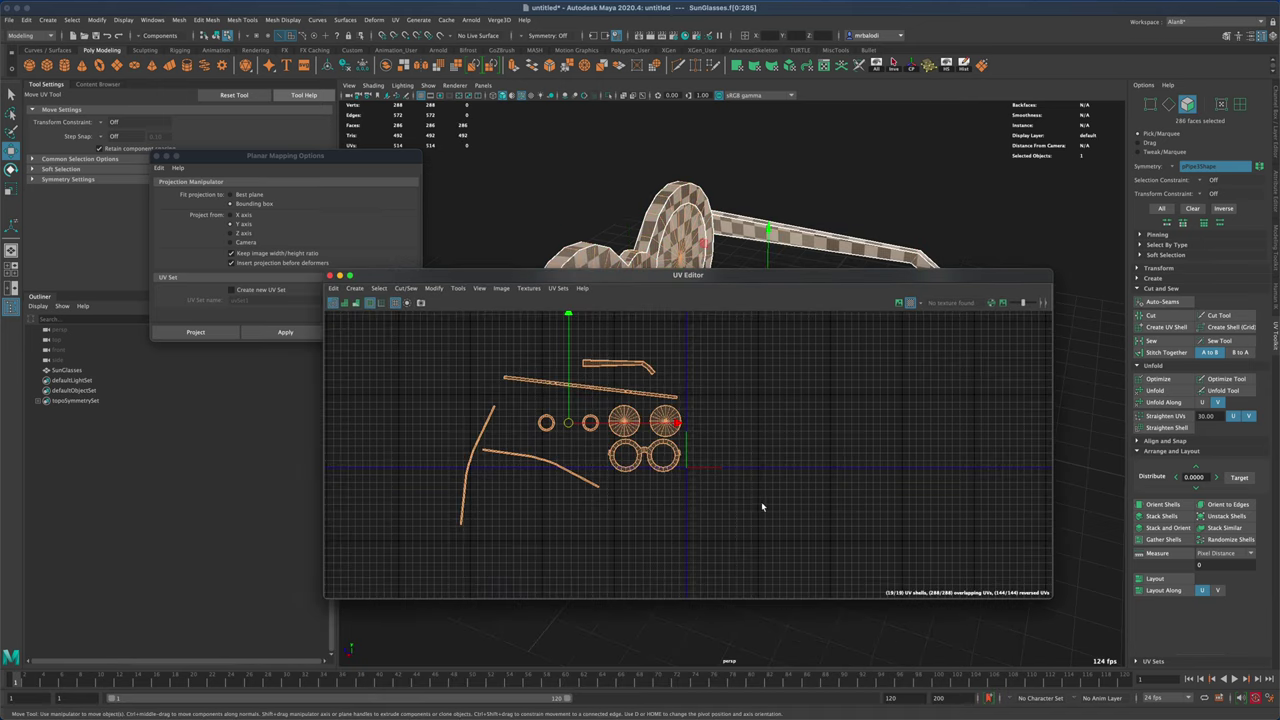
{"action": "left_click", "coordinate": [672, 440]}
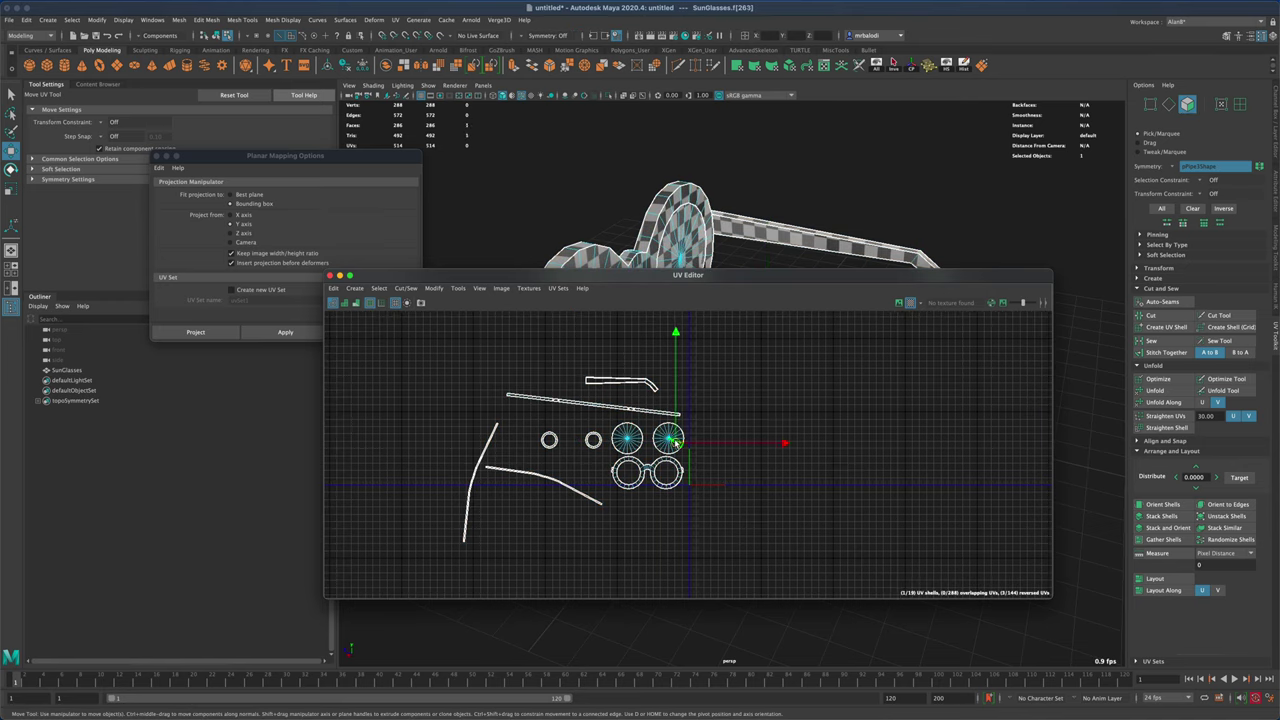
{"action": "double_click", "coordinate": [672, 441]}
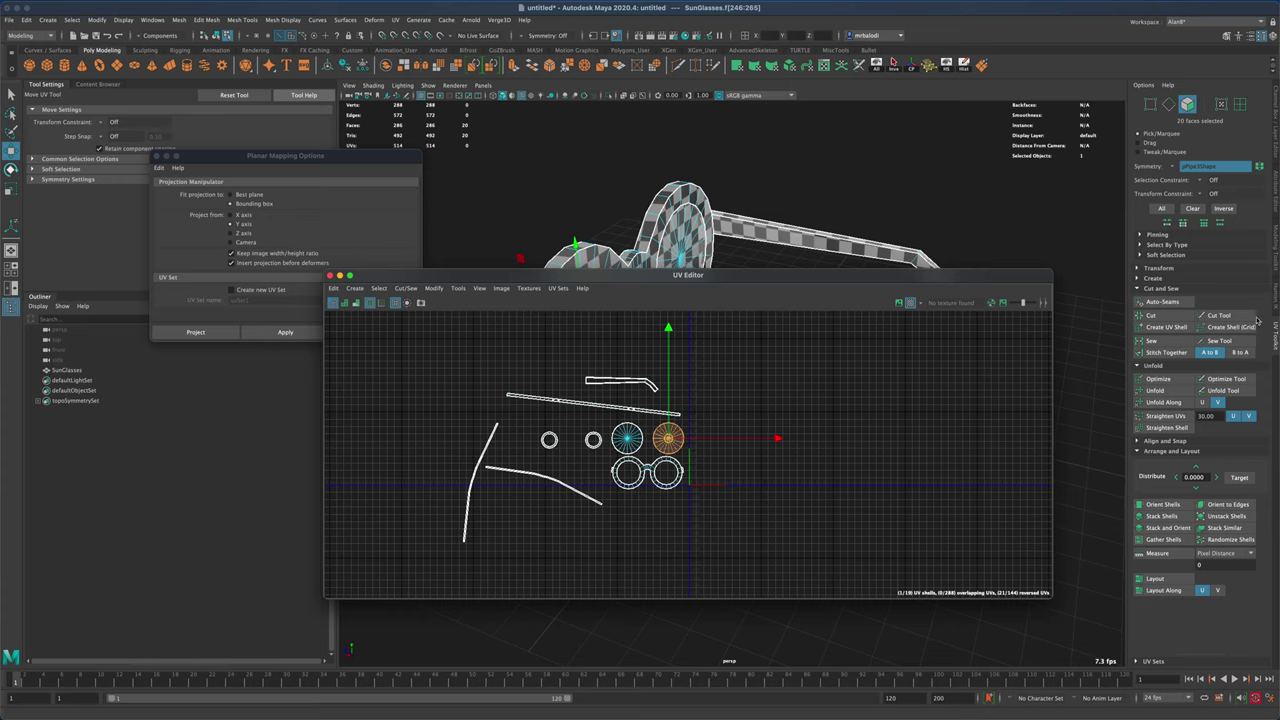
{"action": "left_click", "coordinate": [1155, 270]}
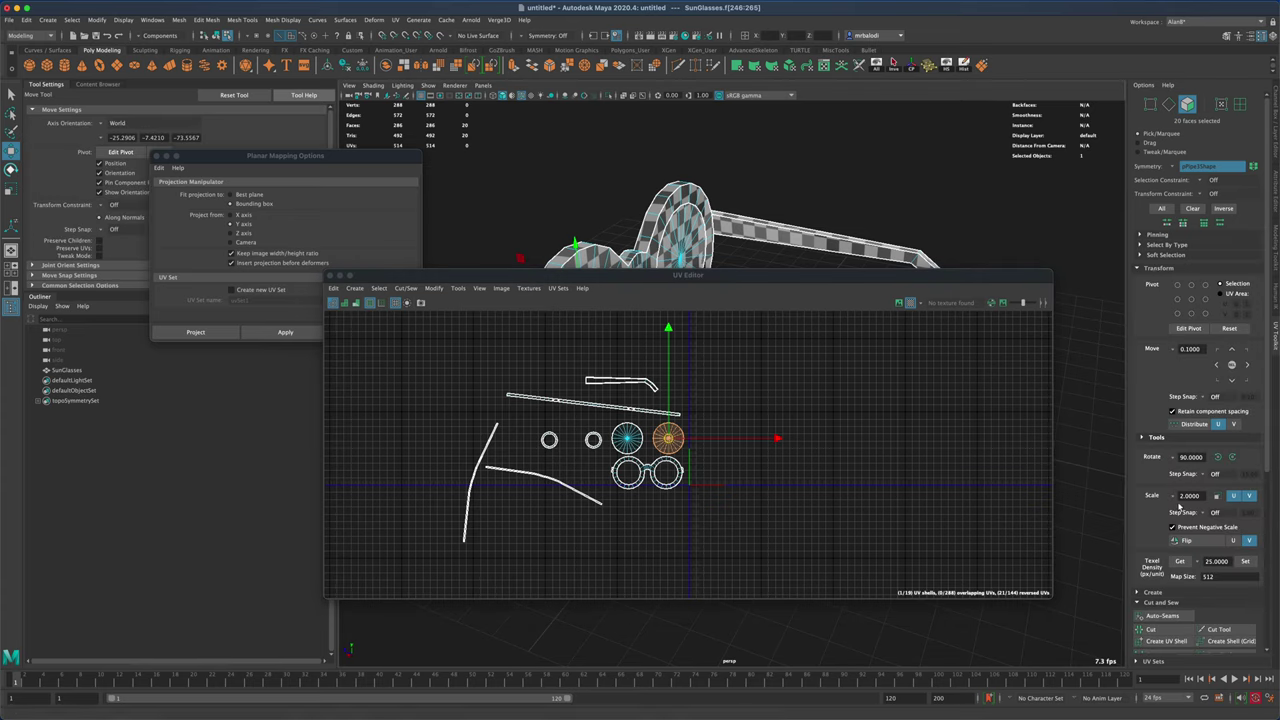
{"action": "left_click", "coordinate": [1180, 563]}
{"action": "left_click", "coordinate": [1182, 562]}
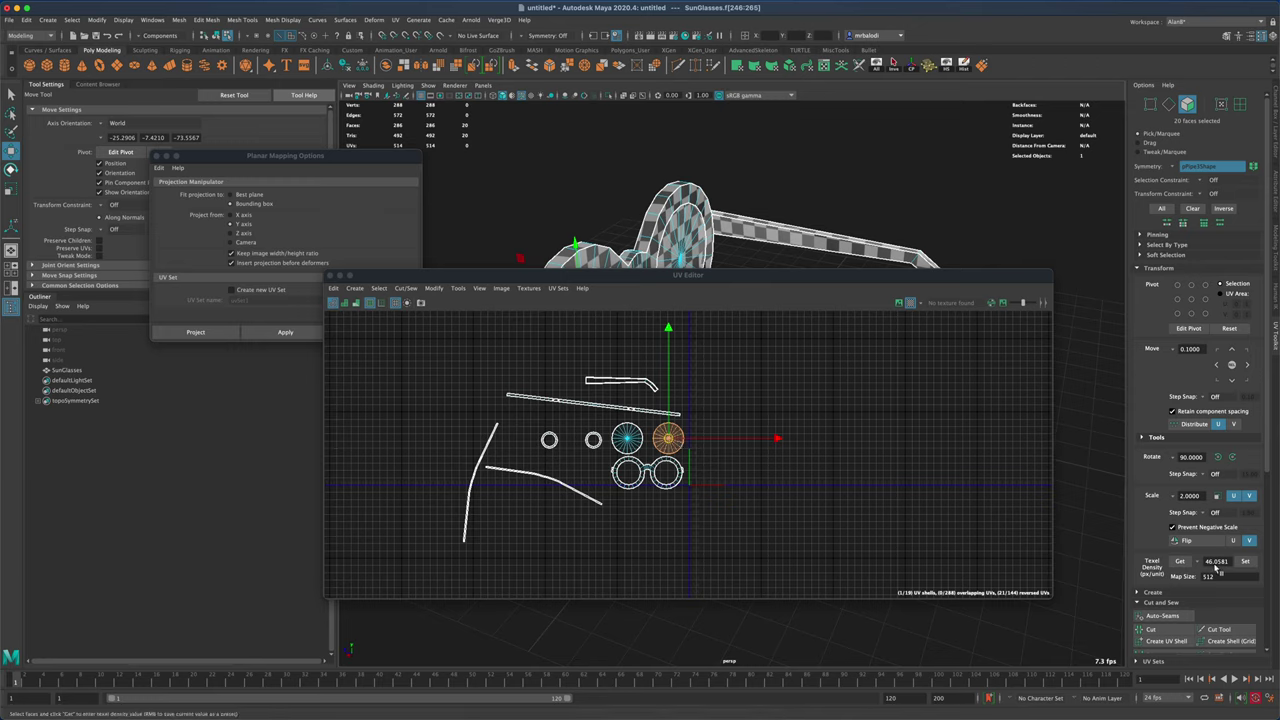
- Select all UV shells and set their texel density to the lens shell's value of 46.0581 px/unit
{"action": "left_click_drag", "start_coordinate": [418, 346], "coordinate": [750, 563]}
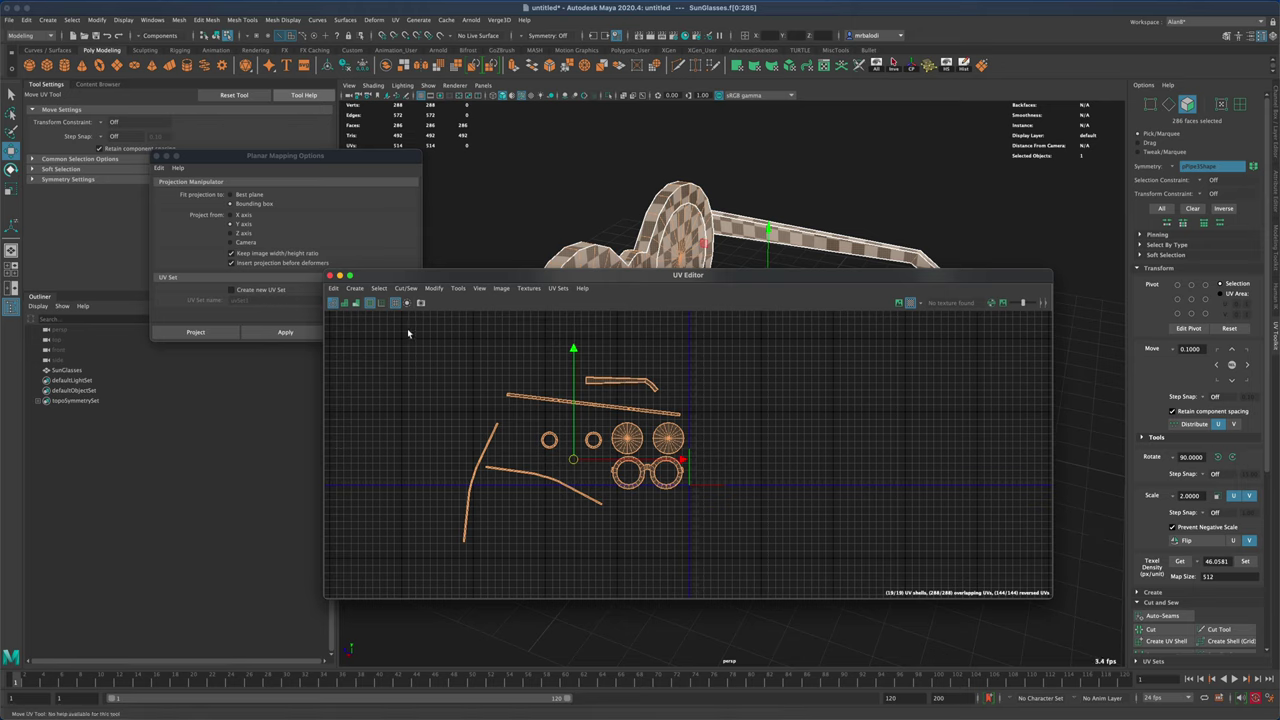
{"action": "left_click_drag", "start_coordinate": [407, 333], "coordinate": [750, 562]}
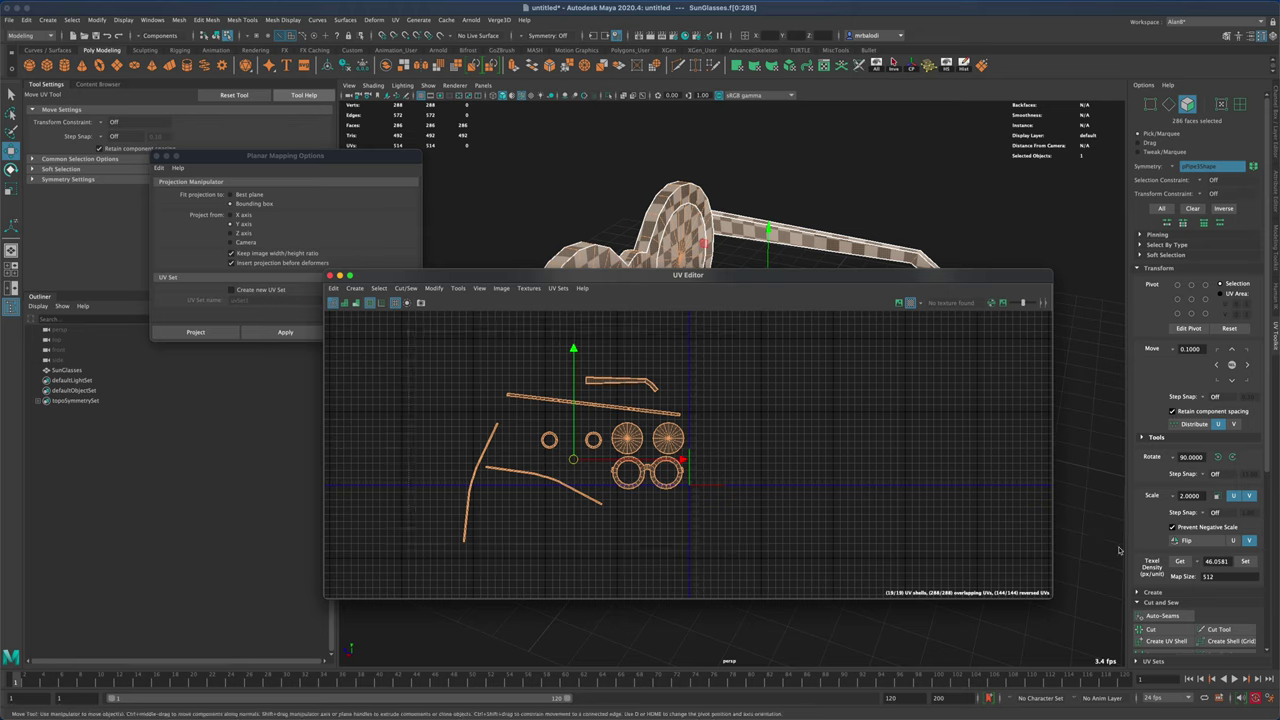
{"action": "left_click", "coordinate": [1245, 563]}
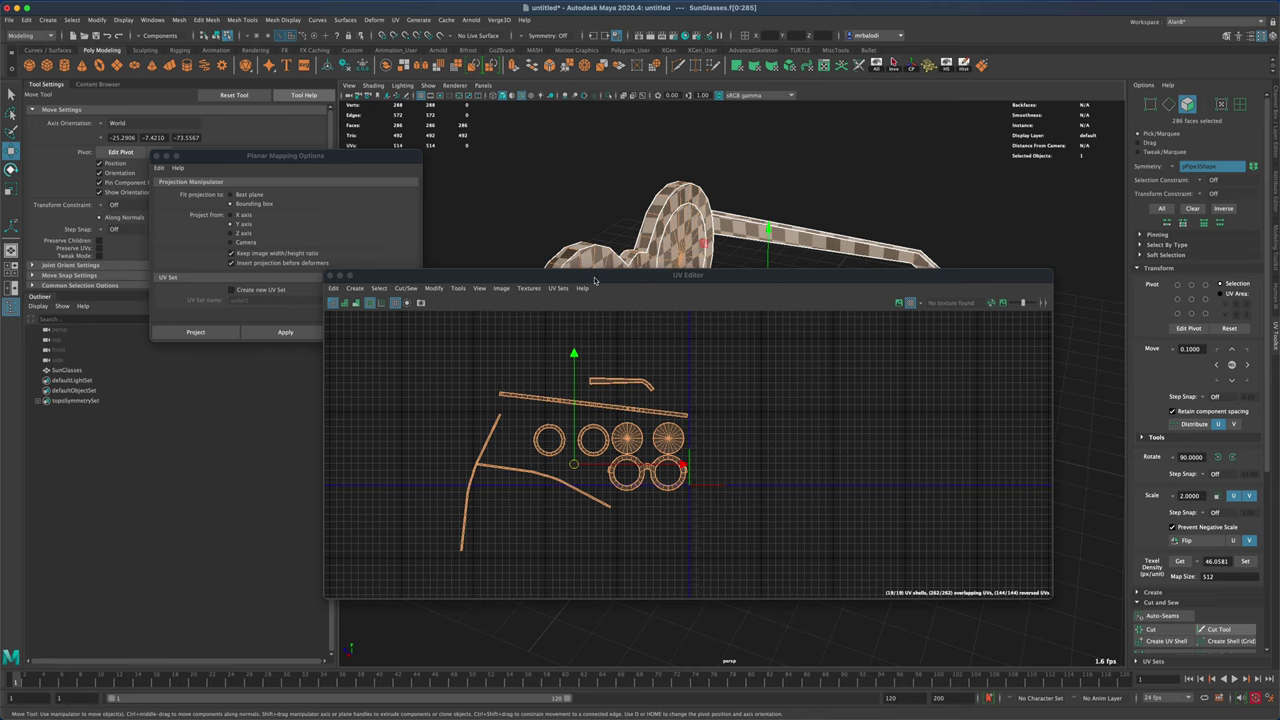
{"action": "left_click_drag", "start_coordinate": [594, 280], "coordinate": [578, 468]}
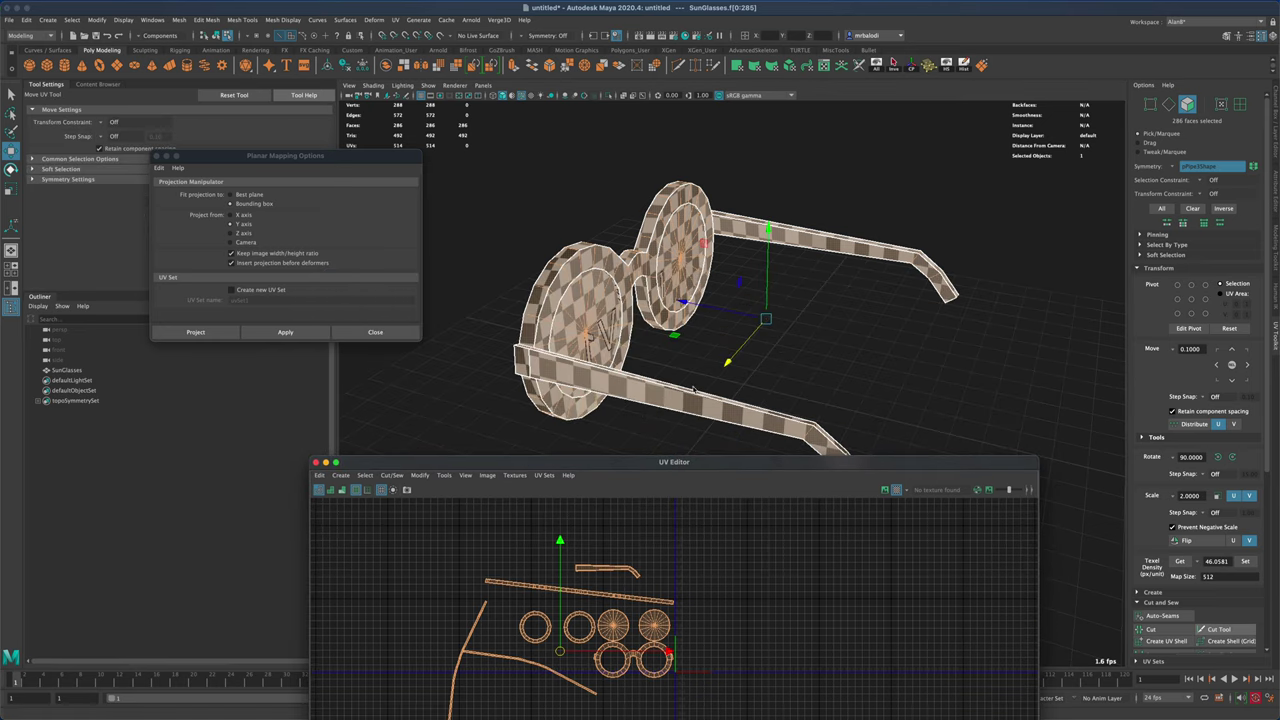
{"action": "left_click_drag", "start_coordinate": [784, 275], "coordinate": [897, 296], "text": "alt"}
{"action": "left_click_drag", "start_coordinate": [880, 205], "coordinate": [783, 425], "text": "alt"}
{"action": "left_click_drag", "start_coordinate": [745, 466], "coordinate": [763, 277]}
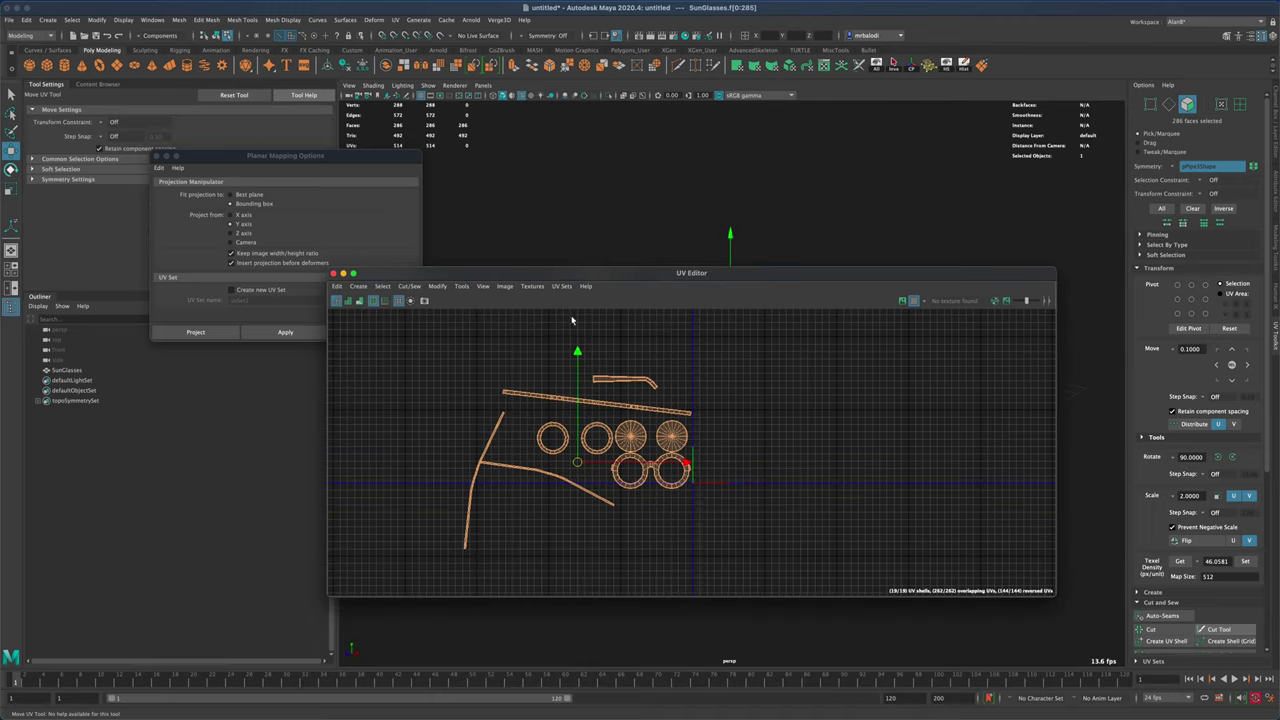
- Pack all UV shells into the full square UV tile using Layout with a 2048 map, 10-pixel shell padding and 5-pixel tile padding
{"action": "left_click_drag", "start_coordinate": [536, 277], "coordinate": [529, 271]}
{"action": "left_click", "coordinate": [440, 281]}
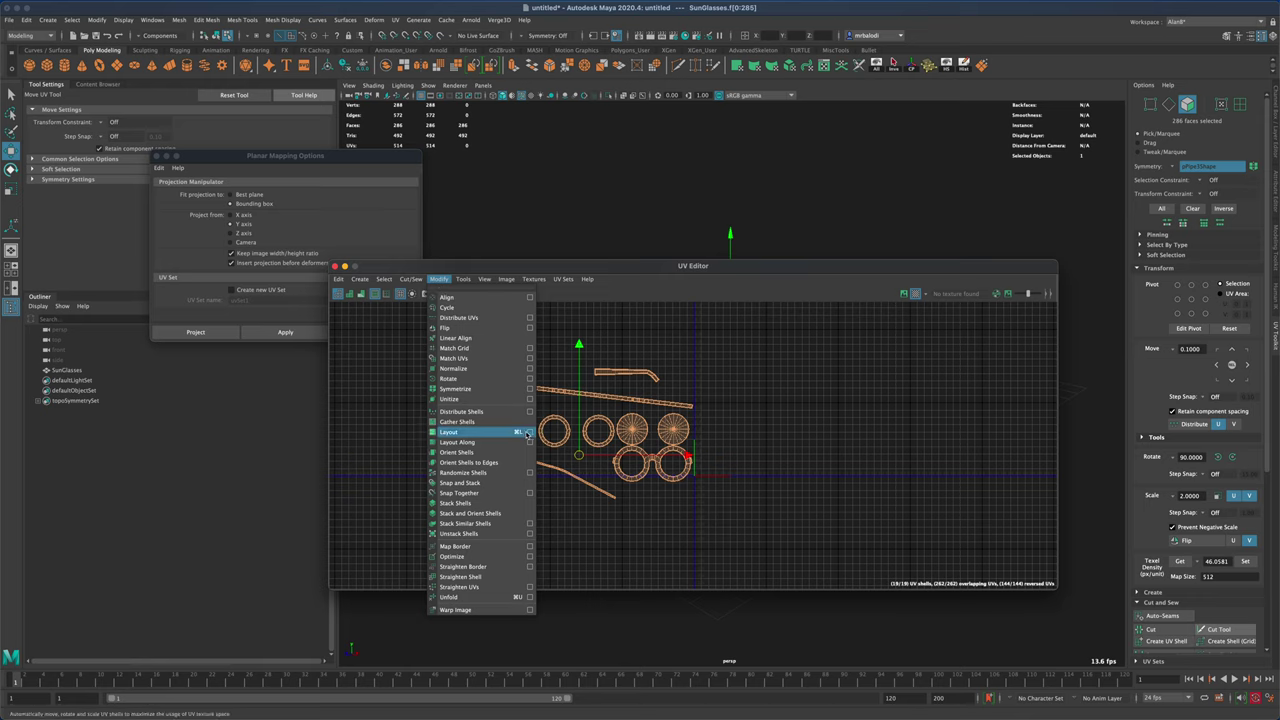
{"action": "left_click", "coordinate": [529, 433]}
{"action": "left_click_drag", "start_coordinate": [317, 160], "coordinate": [305, 145]}
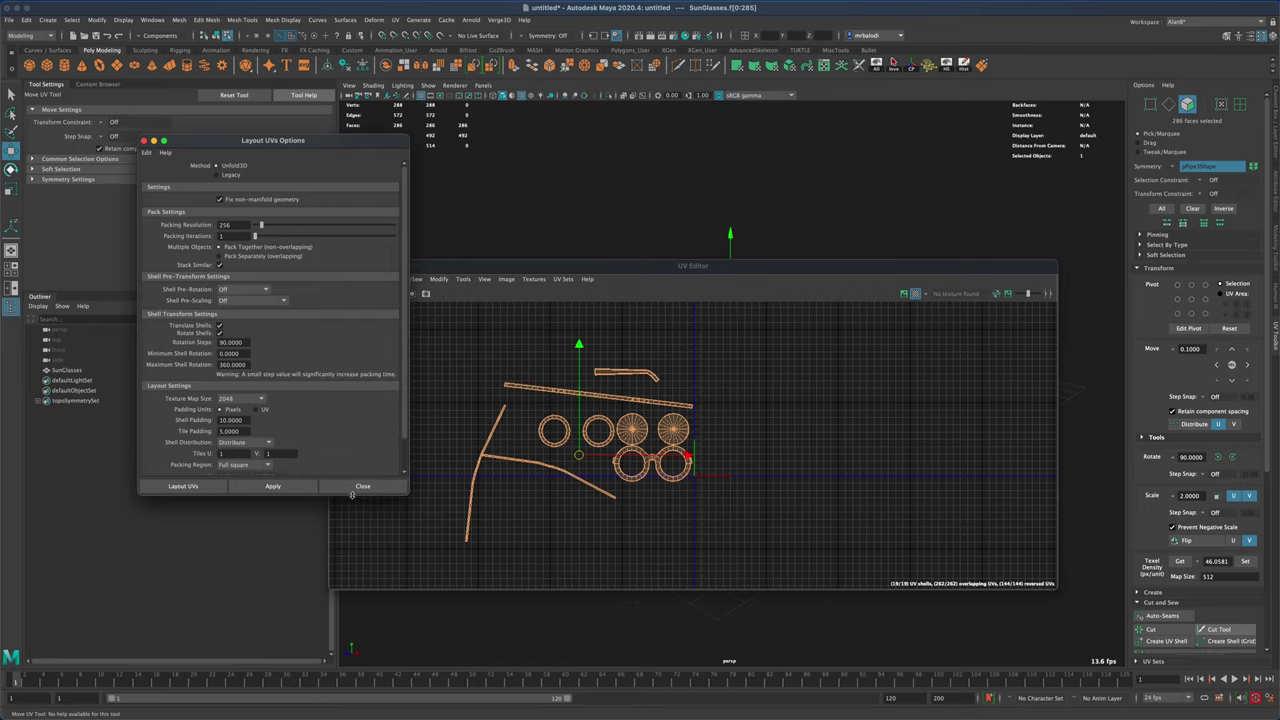
{"action": "left_click_drag", "start_coordinate": [355, 494], "coordinate": [357, 590]}
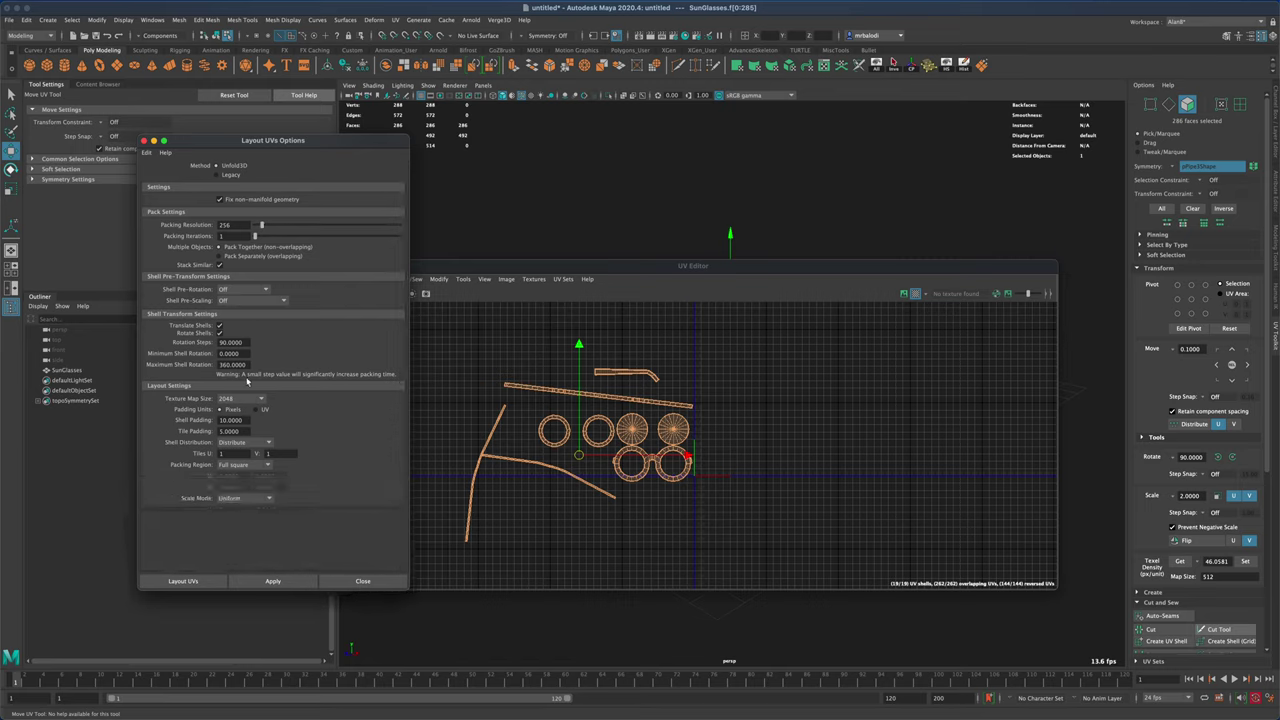
{"action": "left_click", "coordinate": [250, 586]}
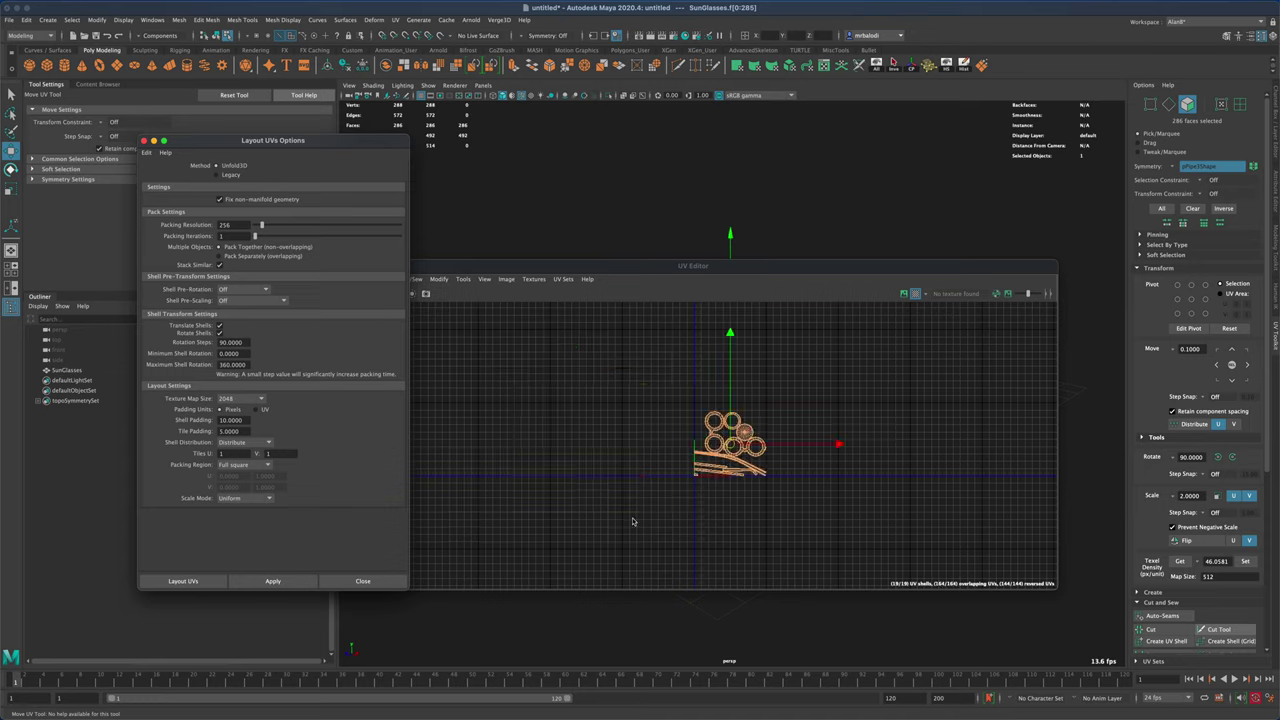
- Examine the packed UV layout, checking the spacing between shells and their distance from the tile border
{"action": "middle_click_drag", "start_coordinate": [686, 497], "coordinate": [600, 525], "text": "alt"}
{"action": "scroll", "coordinate": [720, 490], "scroll_direction": "up", "scroll_amount": 2}
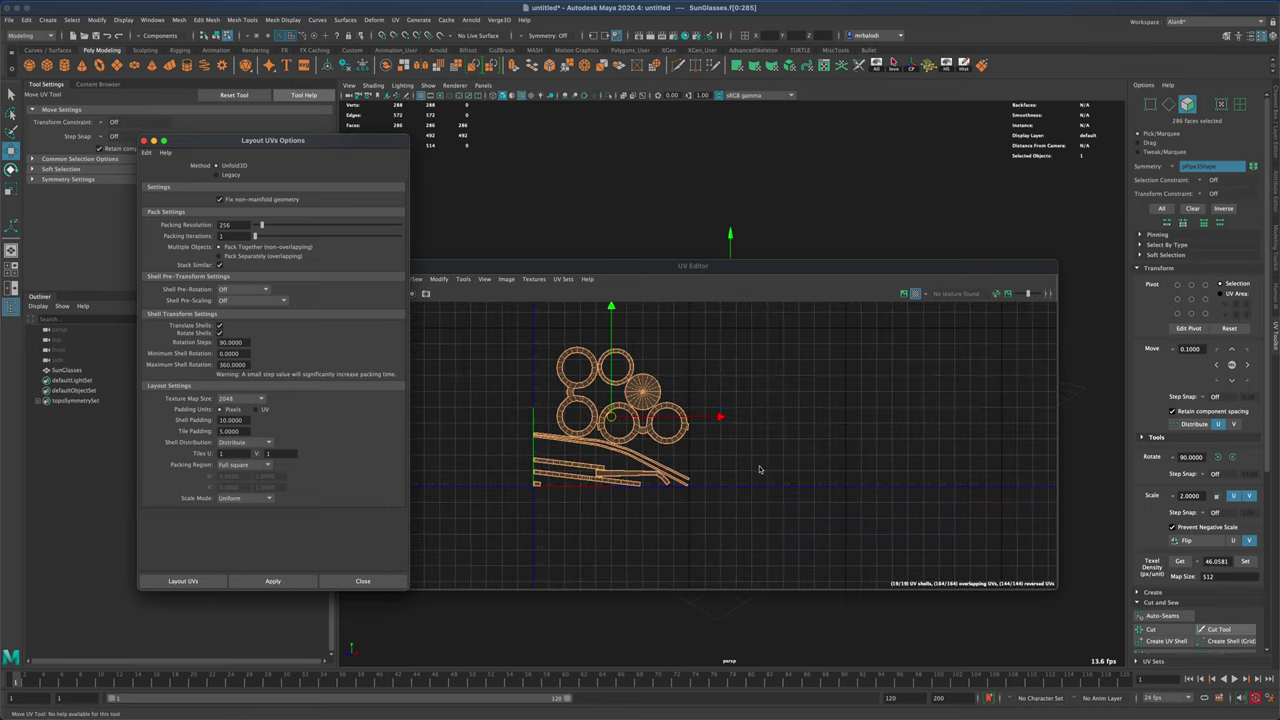
{"action": "scroll", "coordinate": [753, 464], "scroll_direction": "up", "scroll_amount": 2}
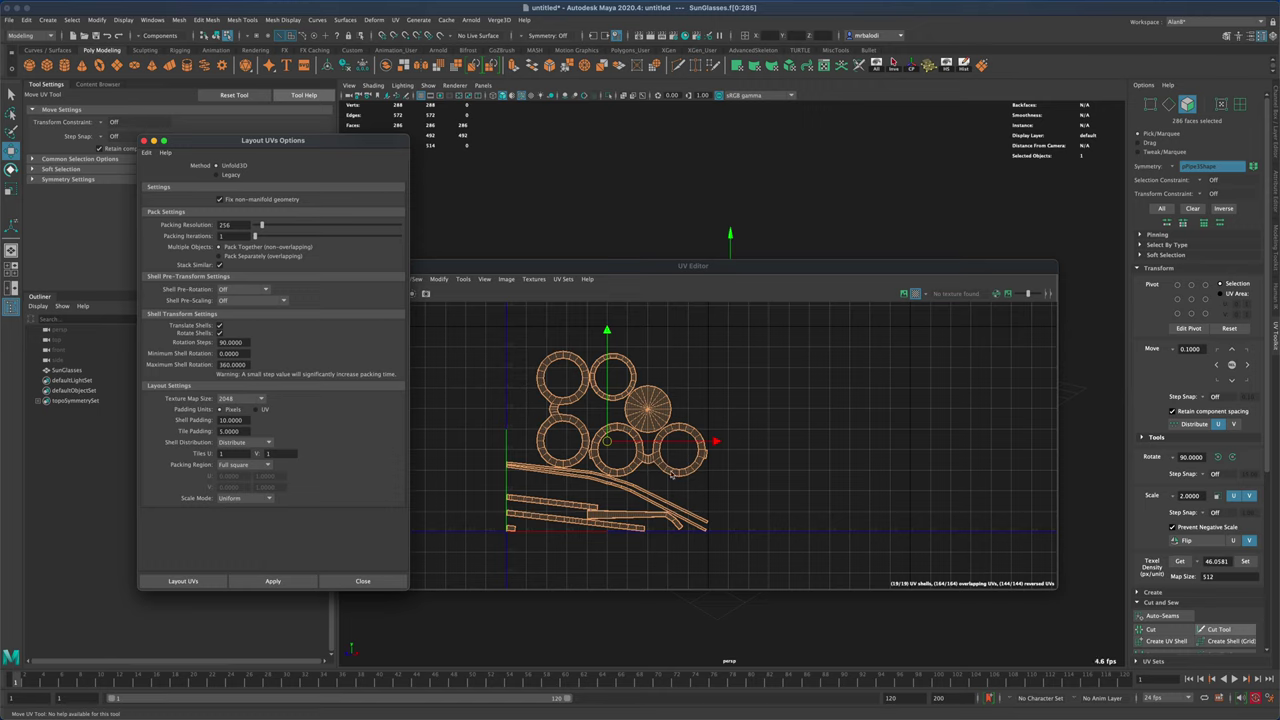
{"action": "middle_click_drag", "start_coordinate": [681, 564], "coordinate": [642, 514], "text": "alt"}
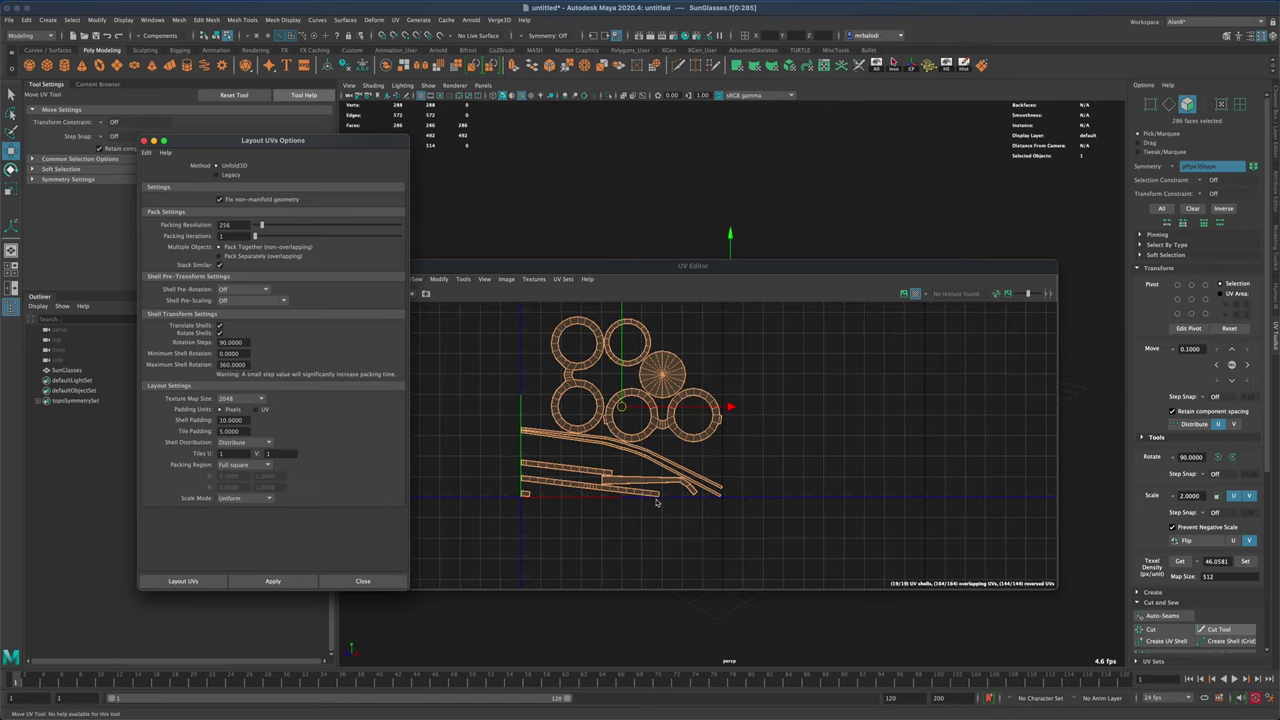
{"action": "scroll", "coordinate": [662, 522], "scroll_direction": "up", "scroll_amount": 8}
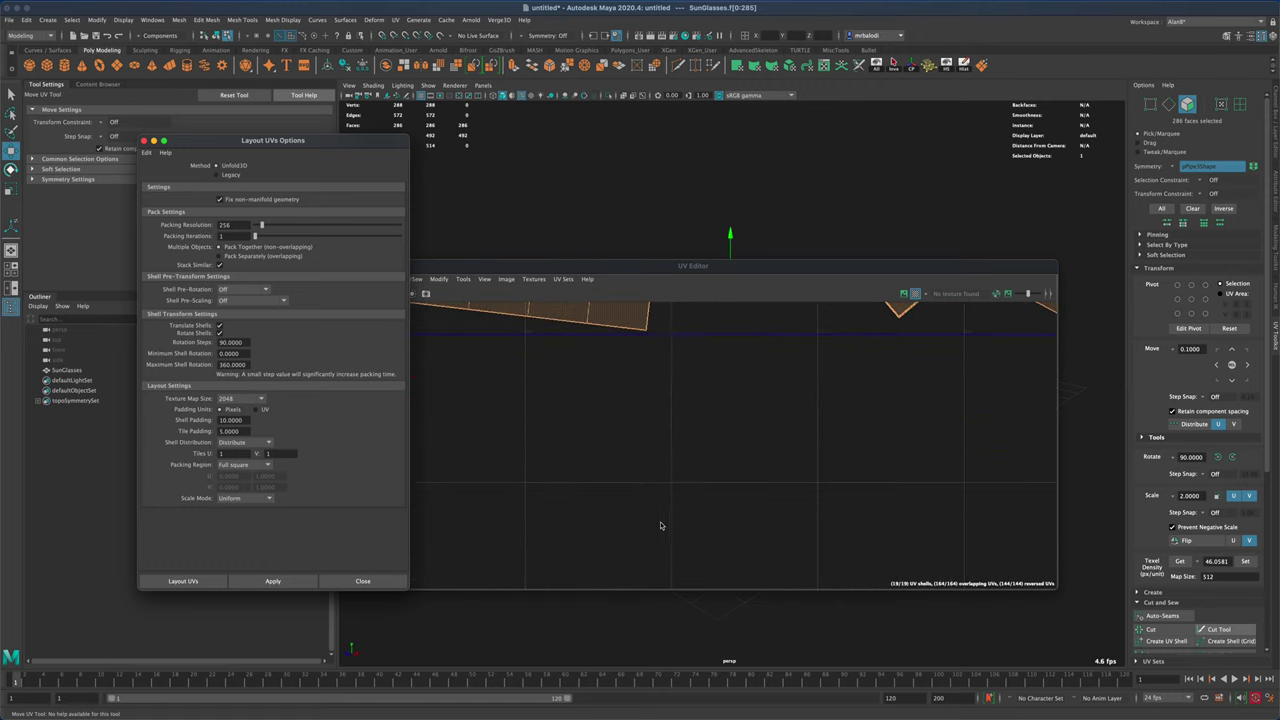
{"action": "middle_click_drag", "start_coordinate": [658, 360], "coordinate": [677, 486], "text": "alt"}
{"action": "scroll", "coordinate": [675, 458], "scroll_direction": "up", "scroll_amount": 2}
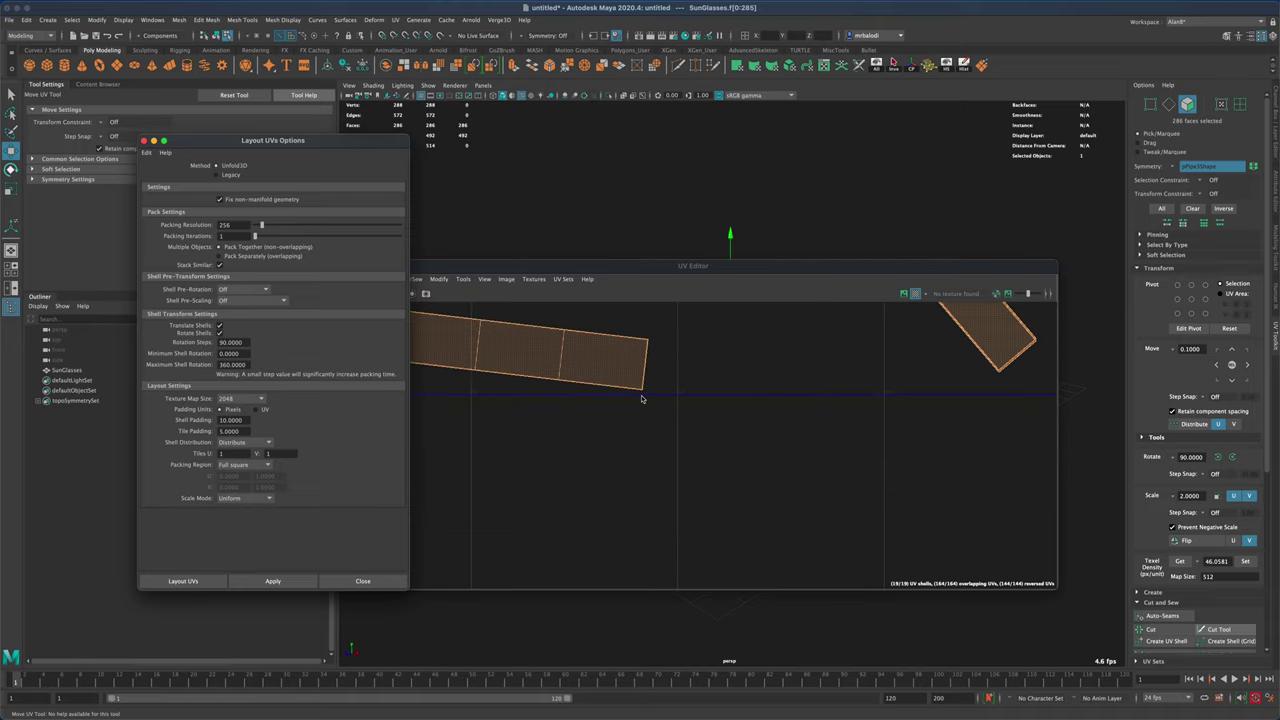
{"action": "middle_click_drag", "start_coordinate": [1004, 426], "coordinate": [813, 465], "text": "alt"}
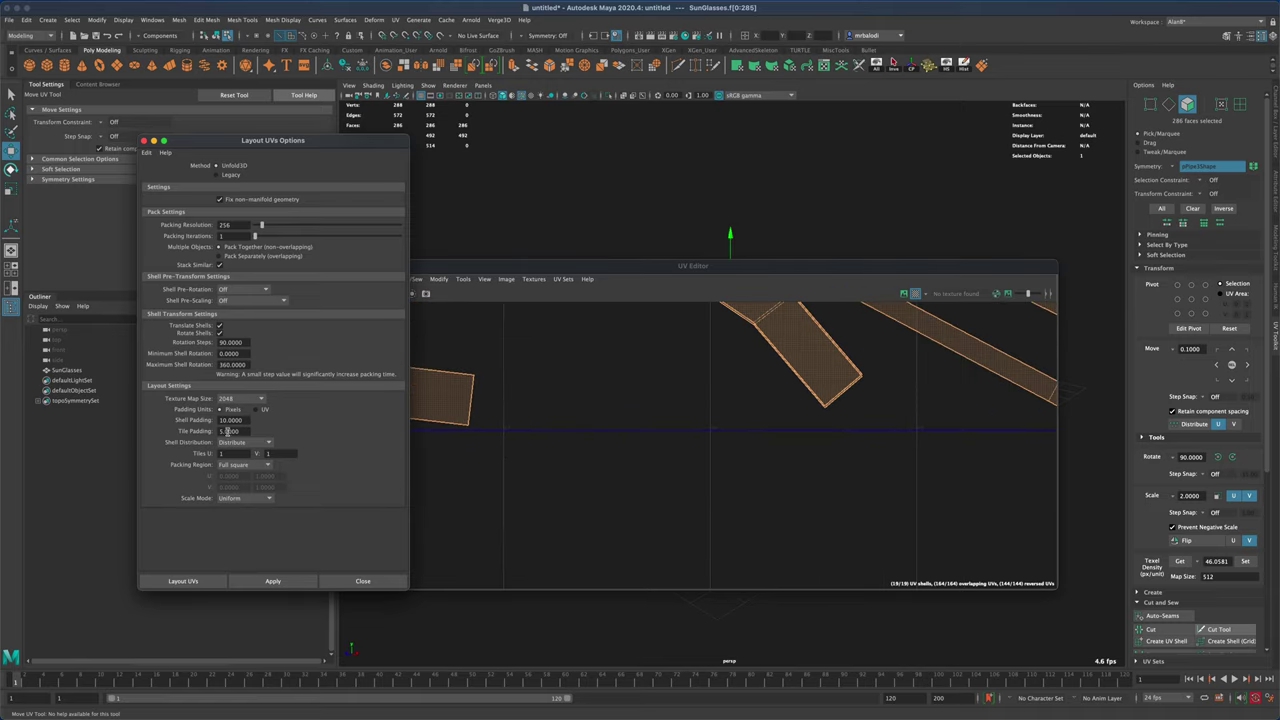
{"action": "scroll", "coordinate": [691, 466], "scroll_direction": "down", "scroll_amount": 6}
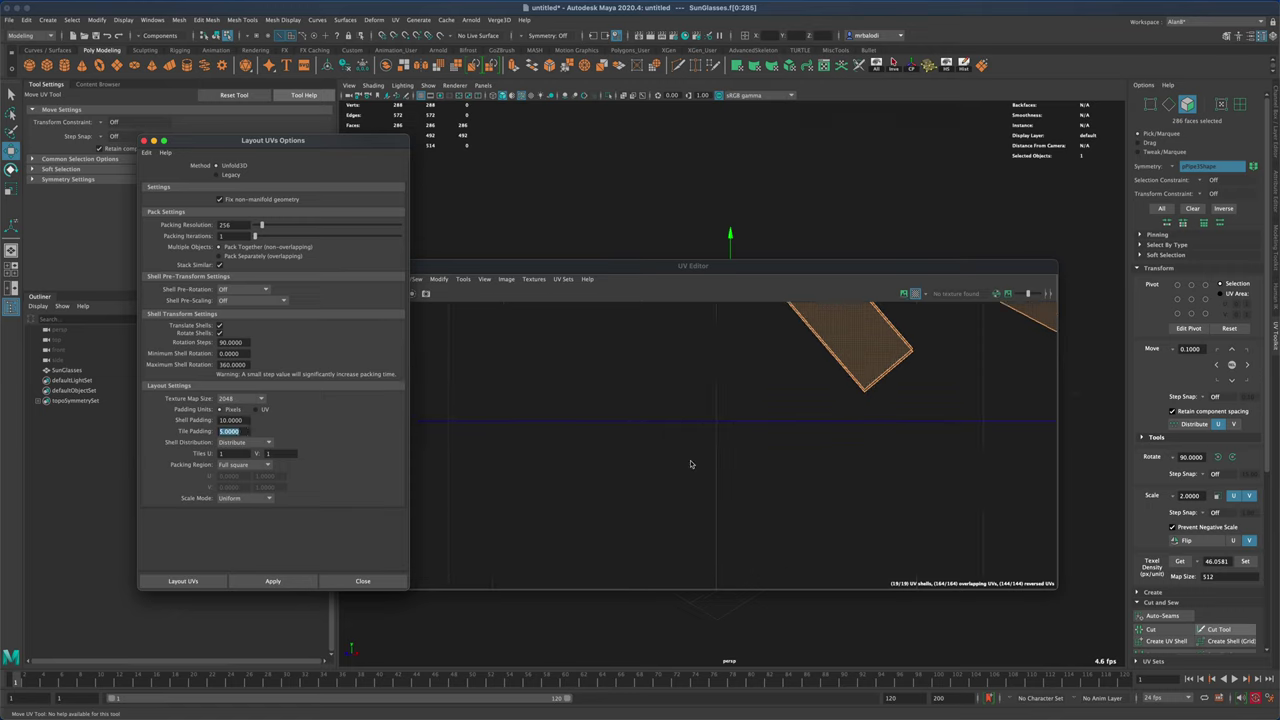
{"action": "scroll", "coordinate": [848, 464], "scroll_direction": "down", "scroll_amount": 4}
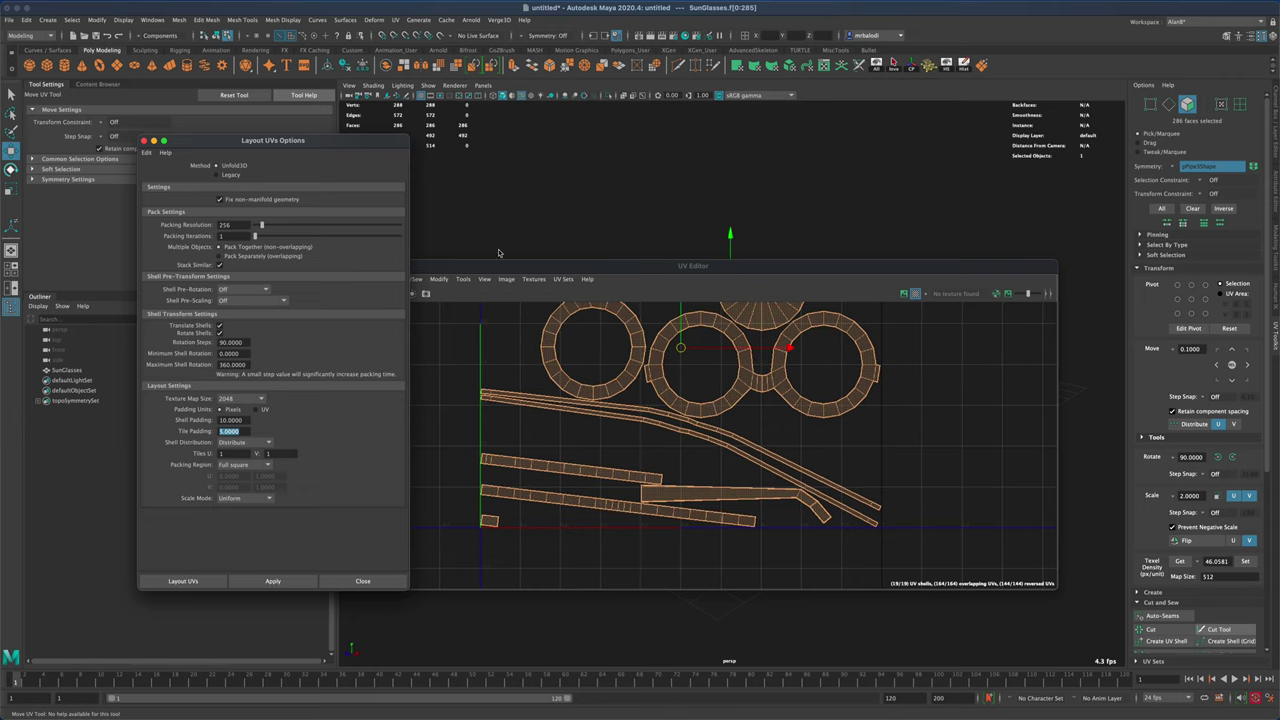
- Close the layout options and UV Editor, return the sunglasses to object mode and deselect them
{"action": "left_click", "coordinate": [363, 581]}
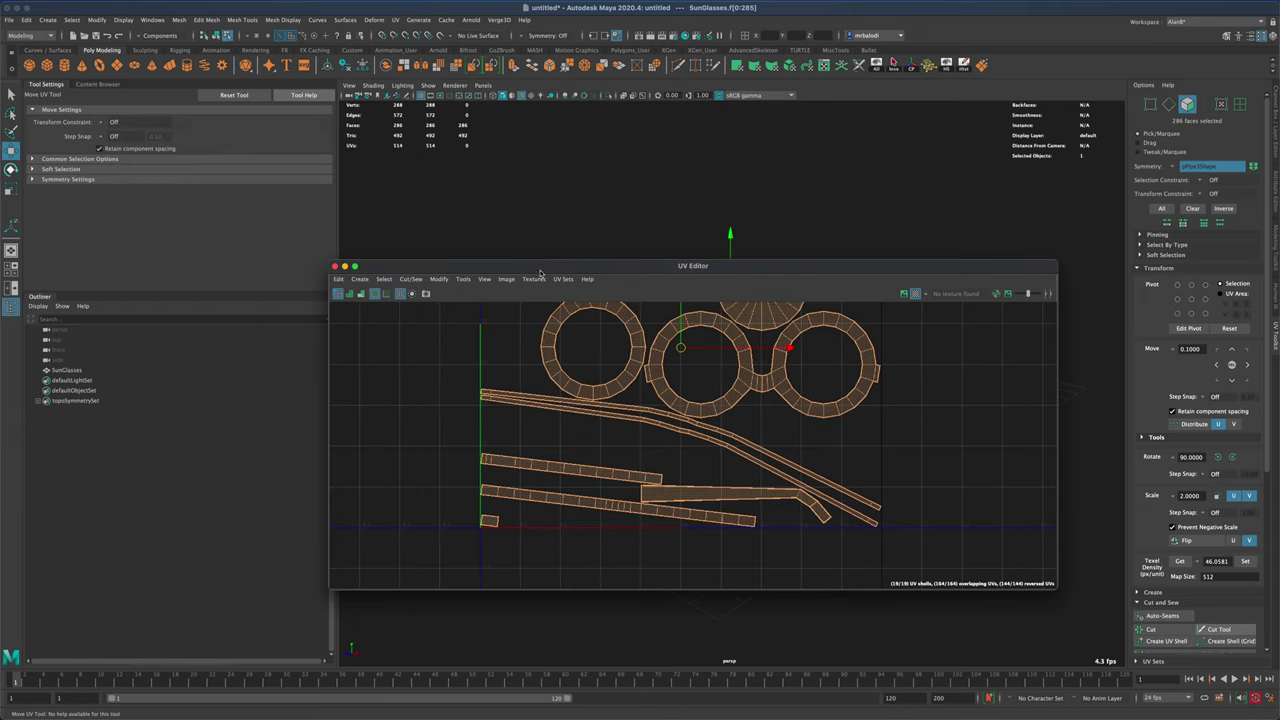
{"action": "left_click_drag", "start_coordinate": [548, 266], "coordinate": [595, 535]}
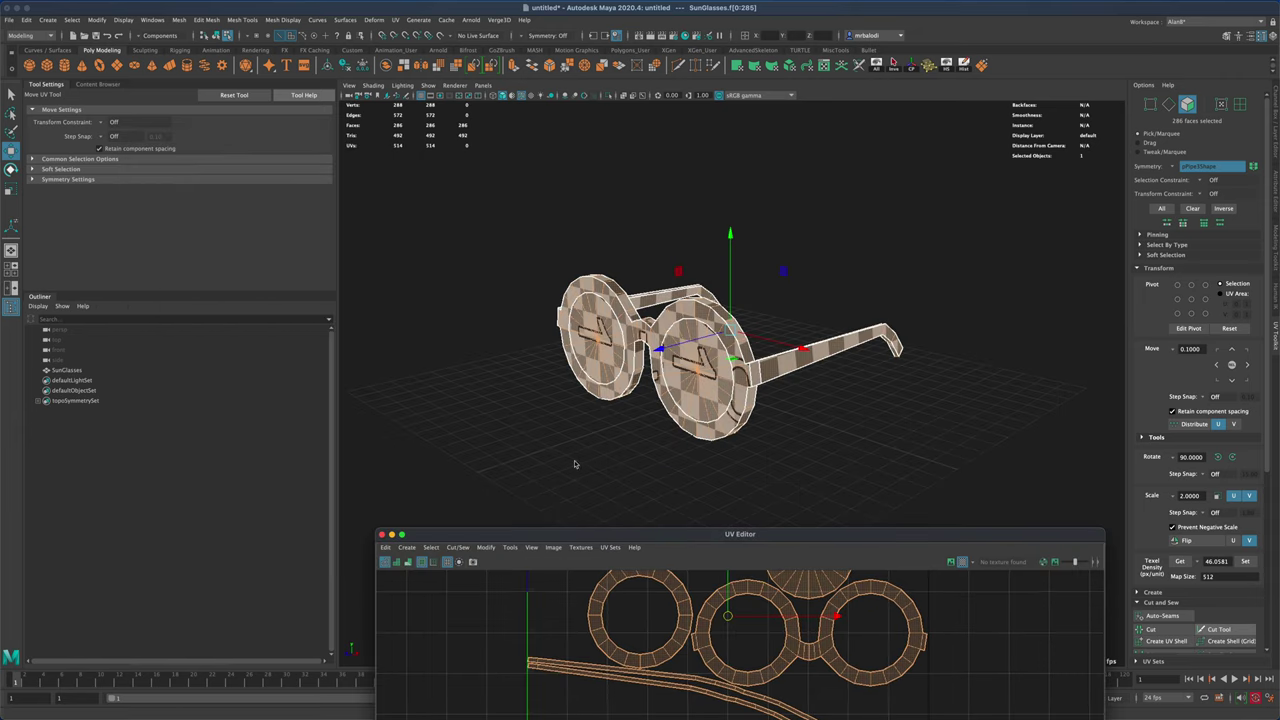
{"action": "left_click", "coordinate": [381, 535]}
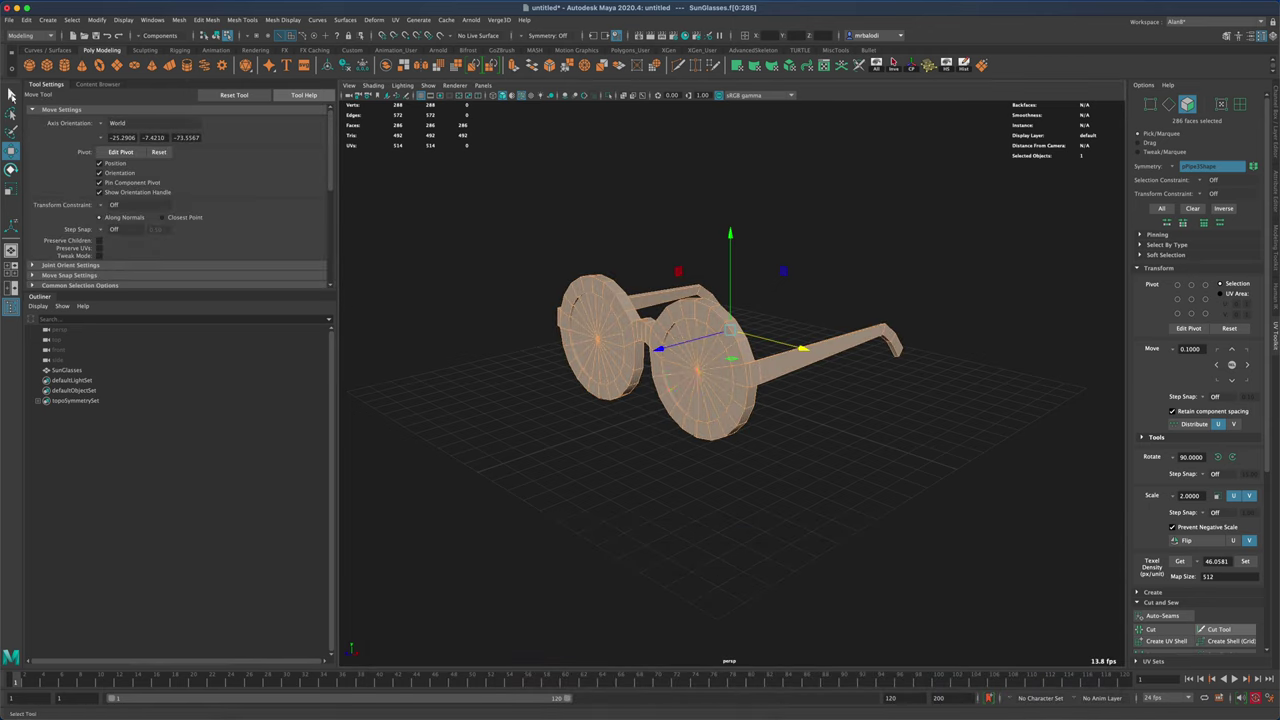
{"action": "key", "text": "q"}
{"action": "right_click_drag", "start_coordinate": [710, 366], "coordinate": [757, 350]}
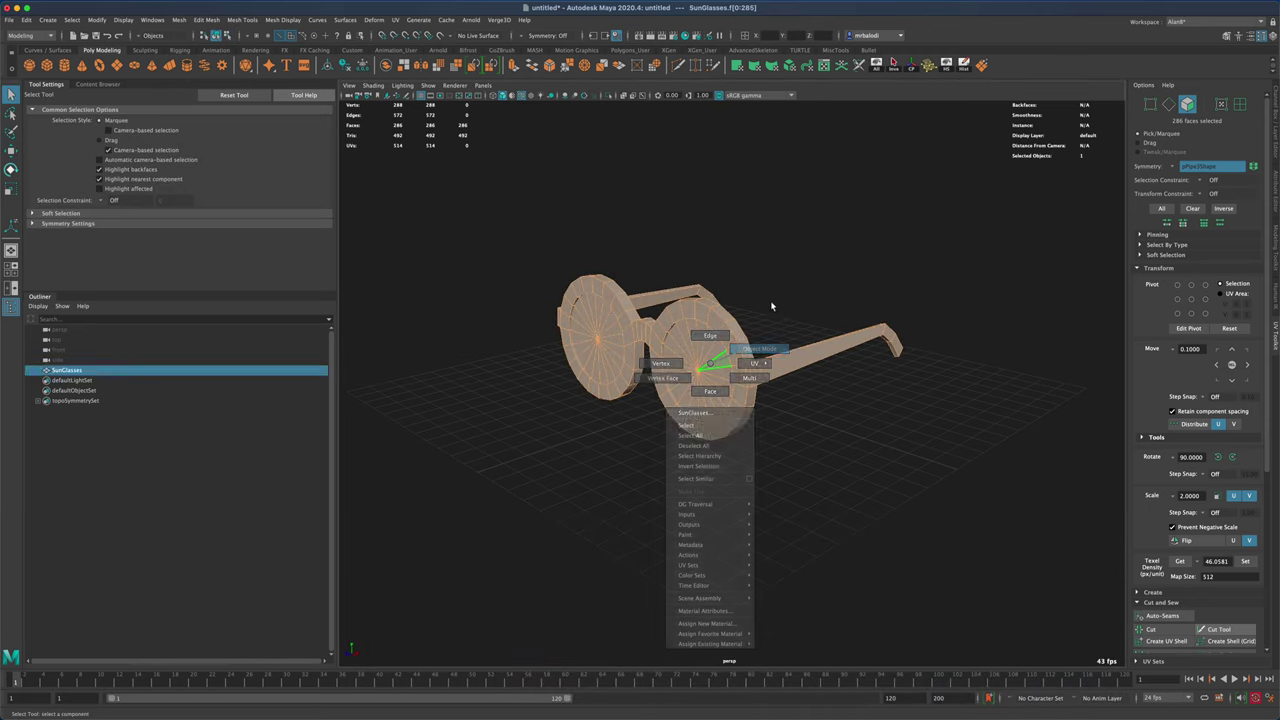
{"action": "left_click", "coordinate": [840, 437]}
- Save the scene as a Maya Binary file named SunGlasses in the SunGlasses folder
{"action": "left_click_drag", "start_coordinate": [830, 441], "coordinate": [798, 494], "text": "alt"}
{"action": "left_click_drag", "start_coordinate": [775, 308], "coordinate": [820, 294], "text": "alt"}
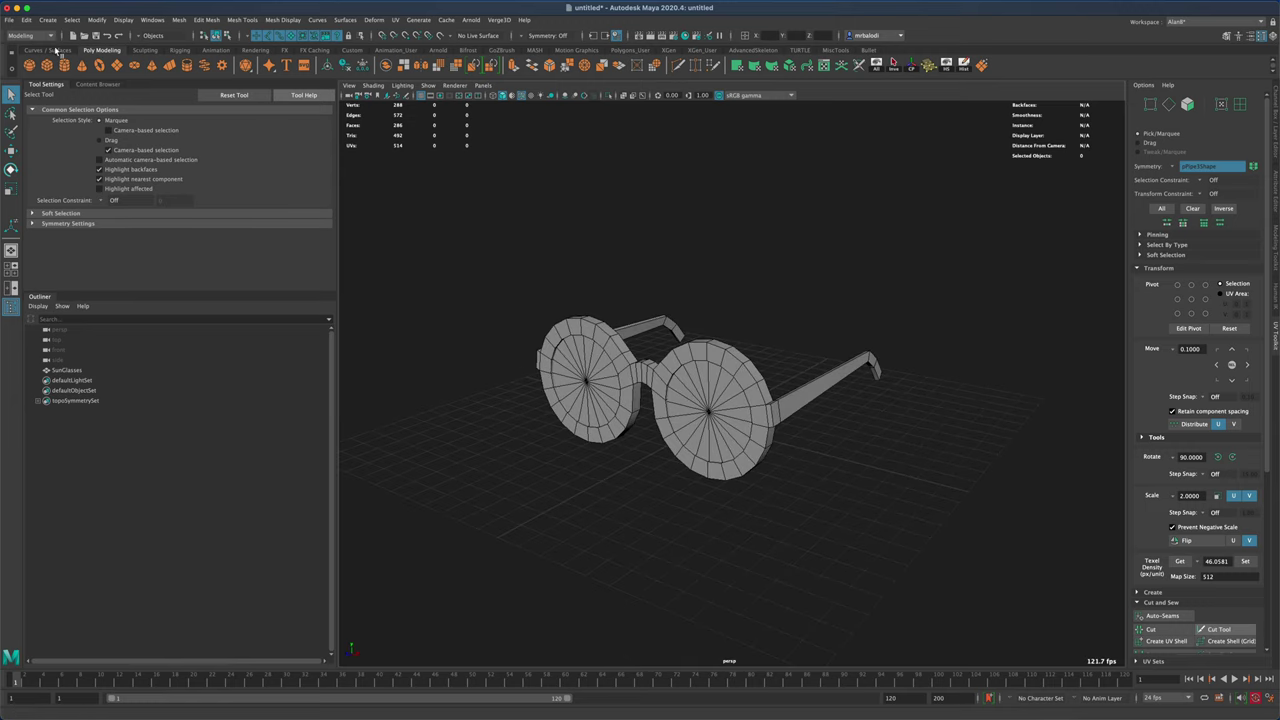
{"action": "left_click", "coordinate": [10, 19]}
{"action": "left_click", "coordinate": [40, 64]}
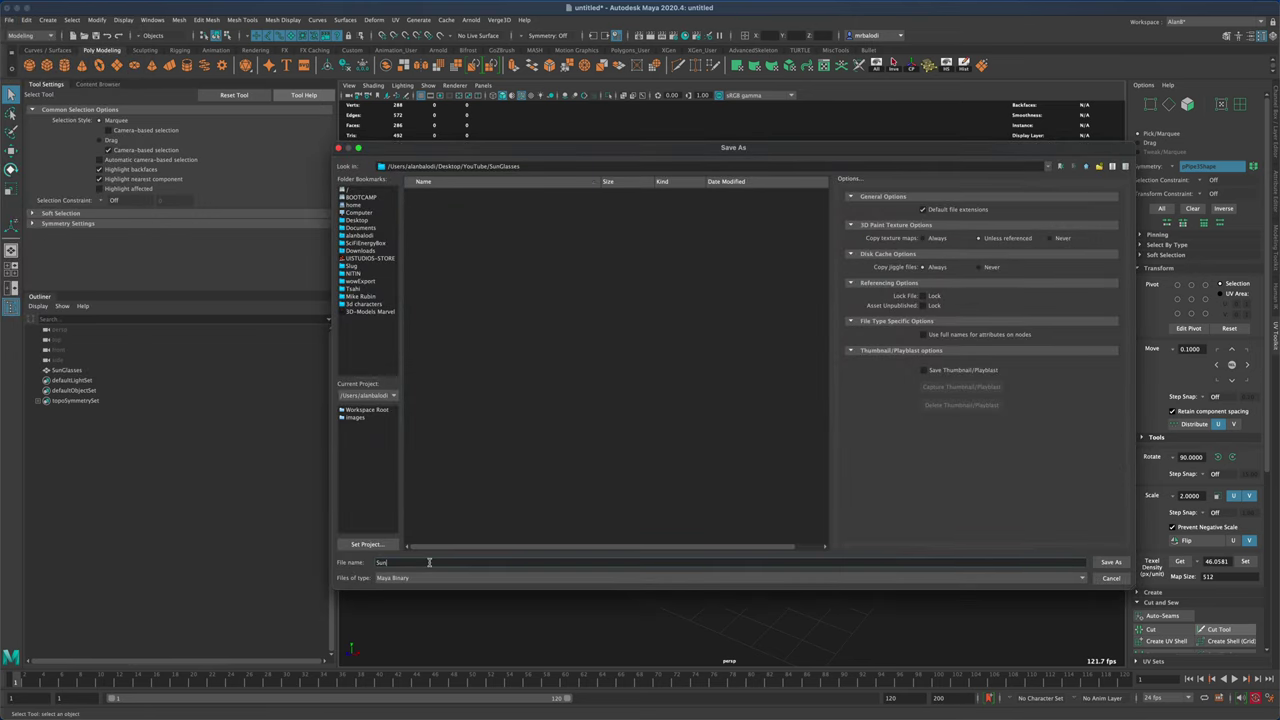
{"action": "key", "text": "Return"}
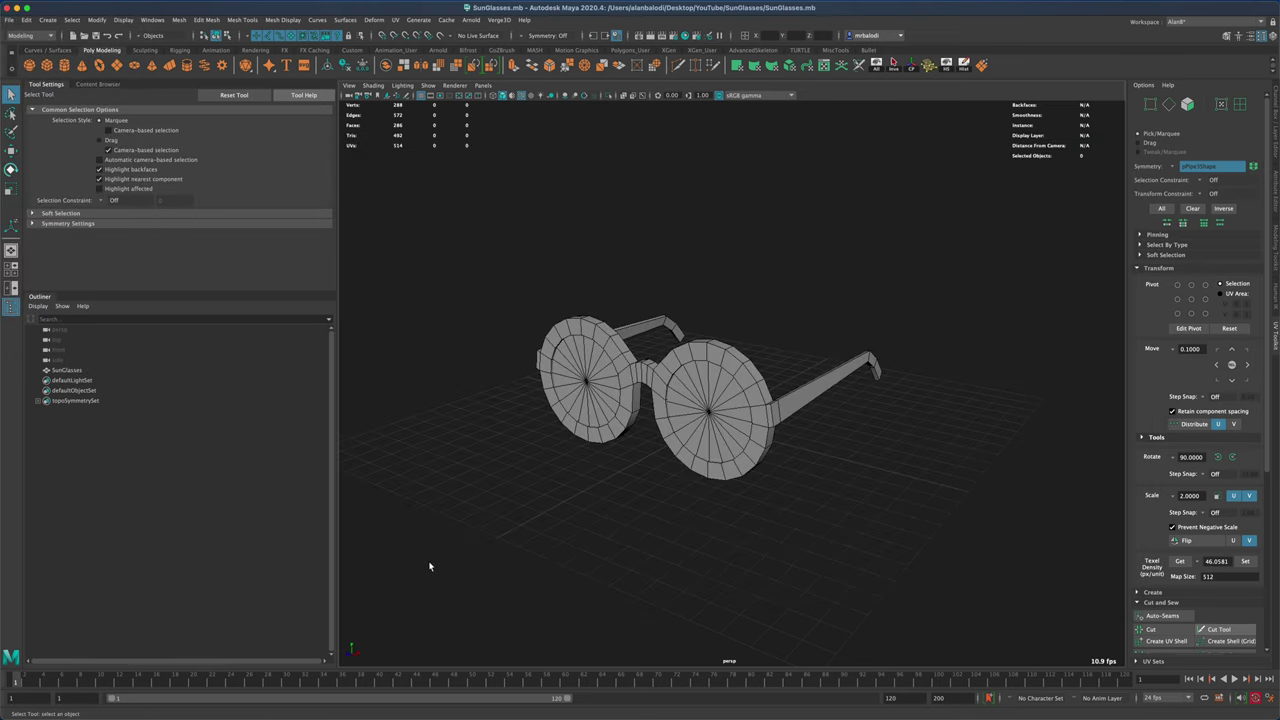
- Turn off the wireframe on shaded display to view the sunglasses with plain shading
{"action": "left_click", "coordinate": [601, 408]}
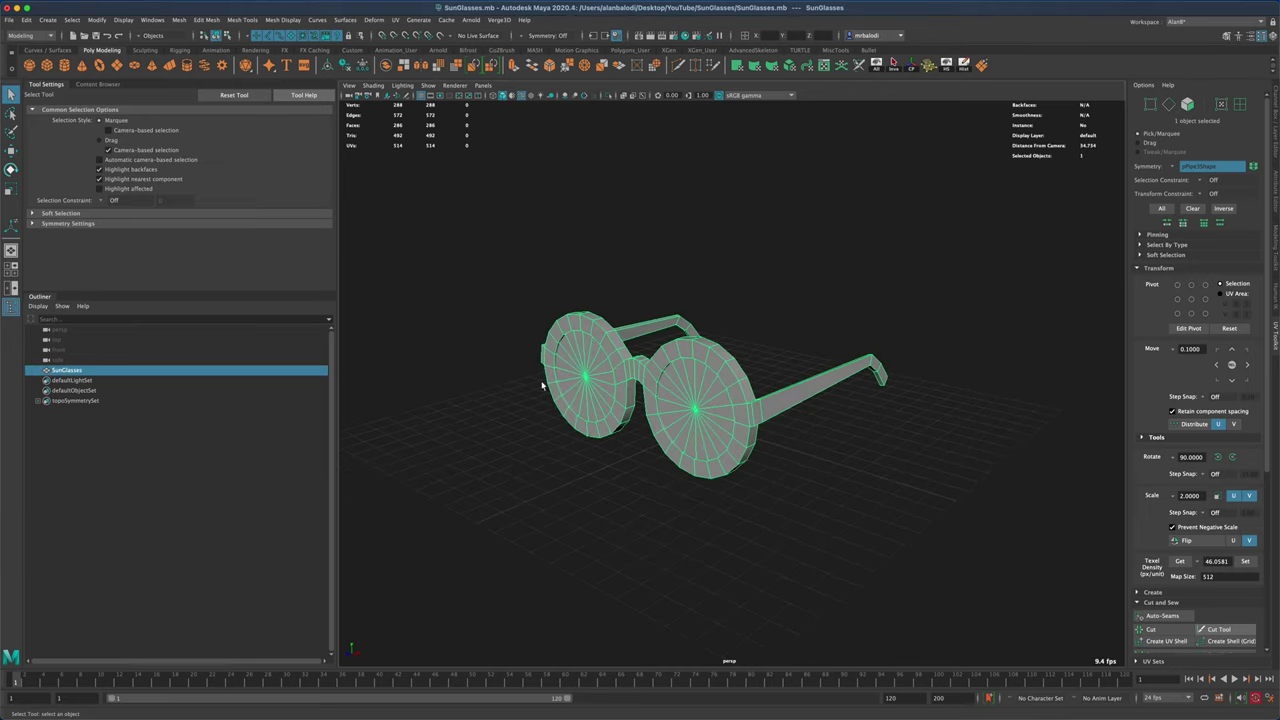
{"action": "mouse_move", "coordinate": [497, 380]}
{"action": "left_mouse_down", "text": "alt"}
{"action": "mouse_move", "coordinate": [463, 391]}
{"action": "mouse_move", "coordinate": [417, 374]}
{"action": "mouse_move", "coordinate": [498, 383]}
{"action": "left_mouse_up", "text": "alt"}
{"action": "left_click", "coordinate": [498, 383]}
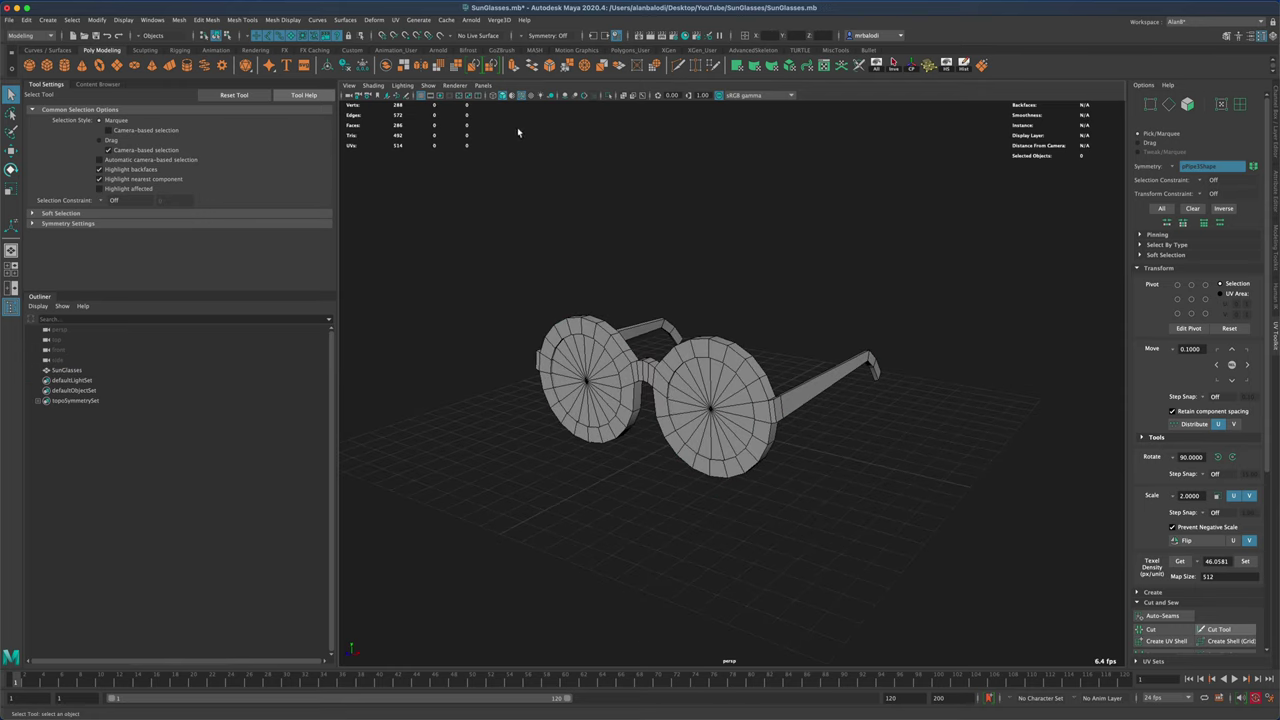
{"action": "left_click", "coordinate": [521, 97]}
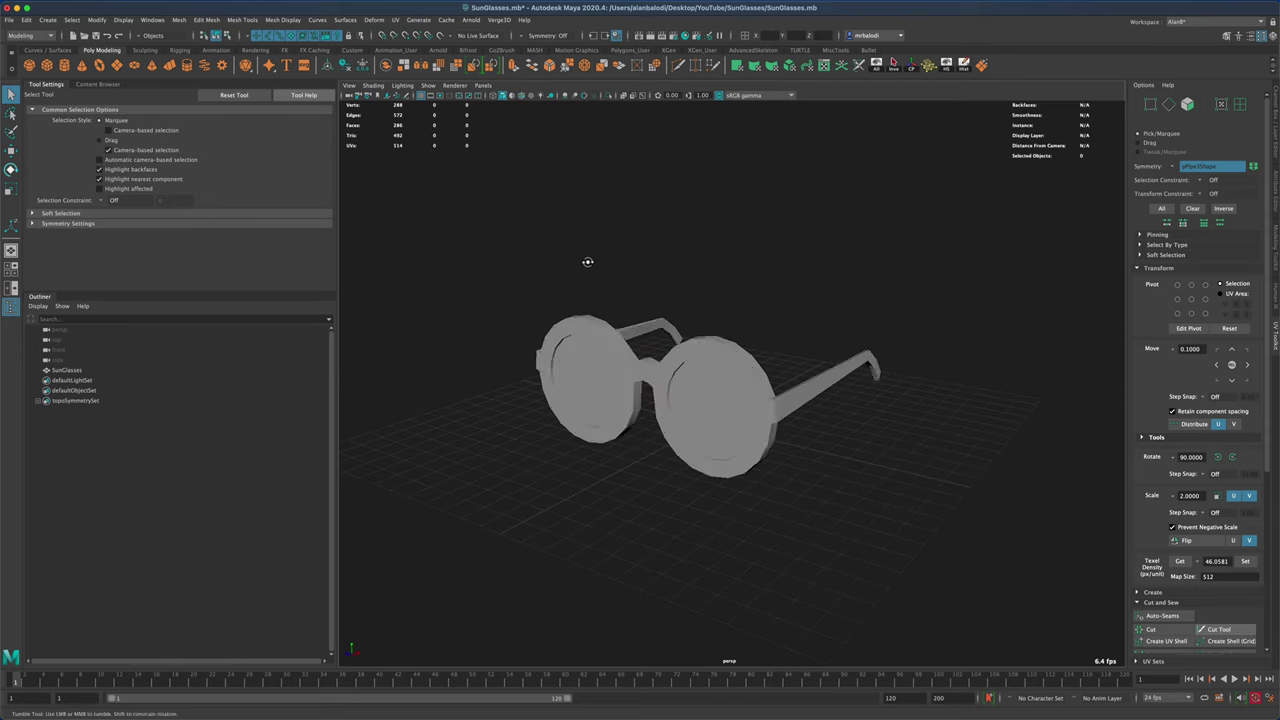
{"action": "mouse_move", "coordinate": [589, 269]}
{"action": "left_mouse_down", "text": "alt"}
{"action": "mouse_move", "coordinate": [700, 260]}
{"action": "mouse_move", "coordinate": [466, 274]}
{"action": "mouse_move", "coordinate": [590, 260]}
{"action": "left_mouse_up", "text": "alt"}
{"action": "scroll", "coordinate": [596, 266], "scroll_direction": "up", "scroll_amount": 3}
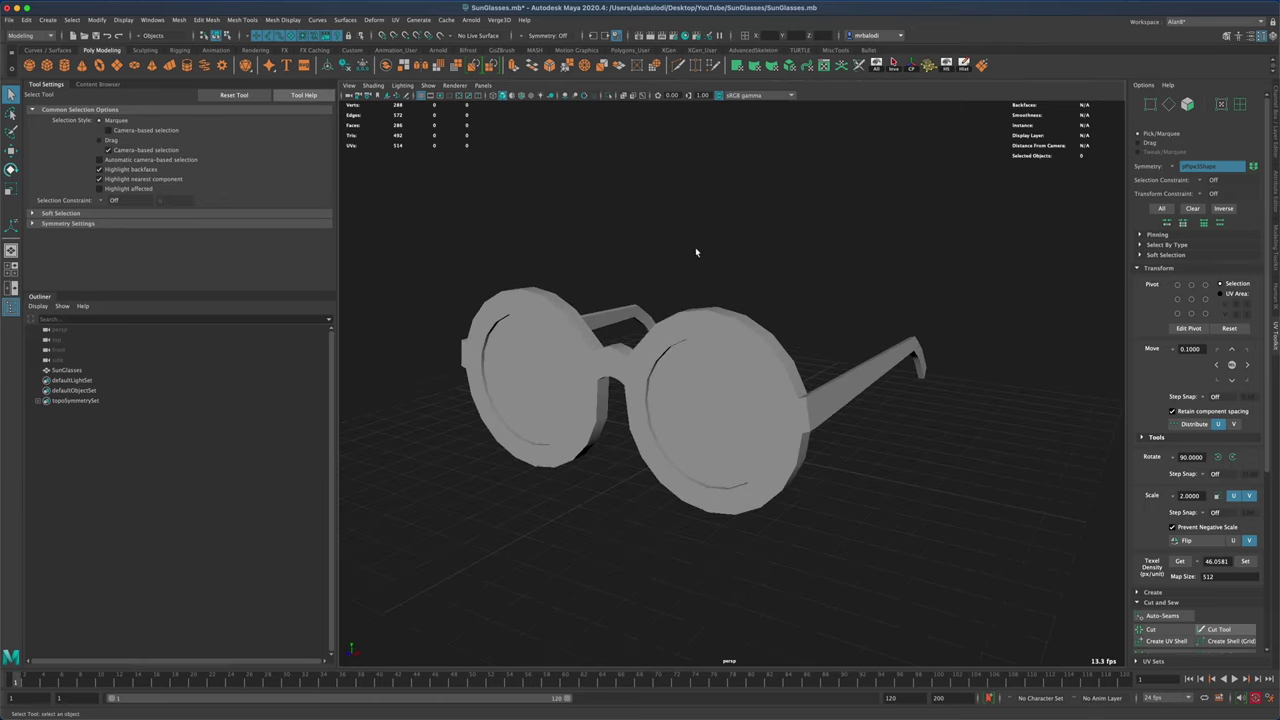
- Select the sunglasses mesh, soften all its edges and check the shading around the frame and temples
{"action": "left_click_drag", "start_coordinate": [696, 252], "coordinate": [665, 257], "text": "alt"}
{"action": "left_click", "coordinate": [530, 306]}
{"action": "left_click_drag", "start_coordinate": [531, 292], "coordinate": [557, 246], "text": "alt"}
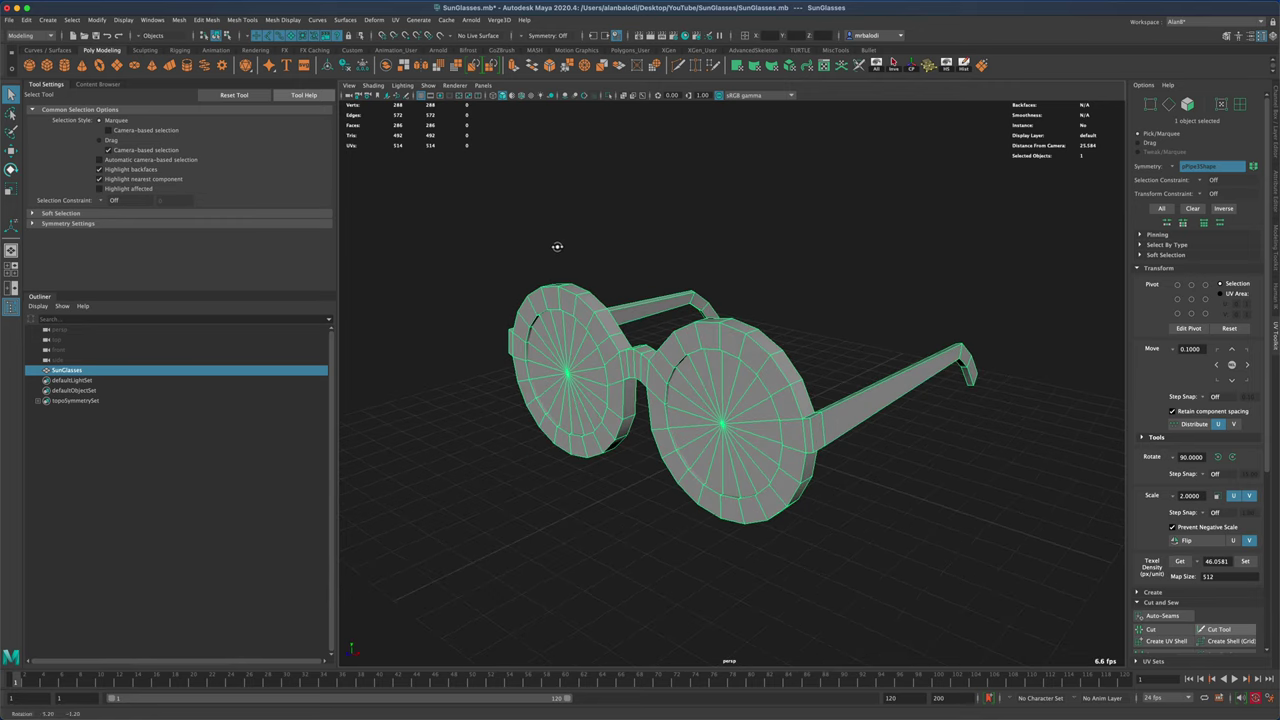
{"action": "left_click", "coordinate": [288, 20]}
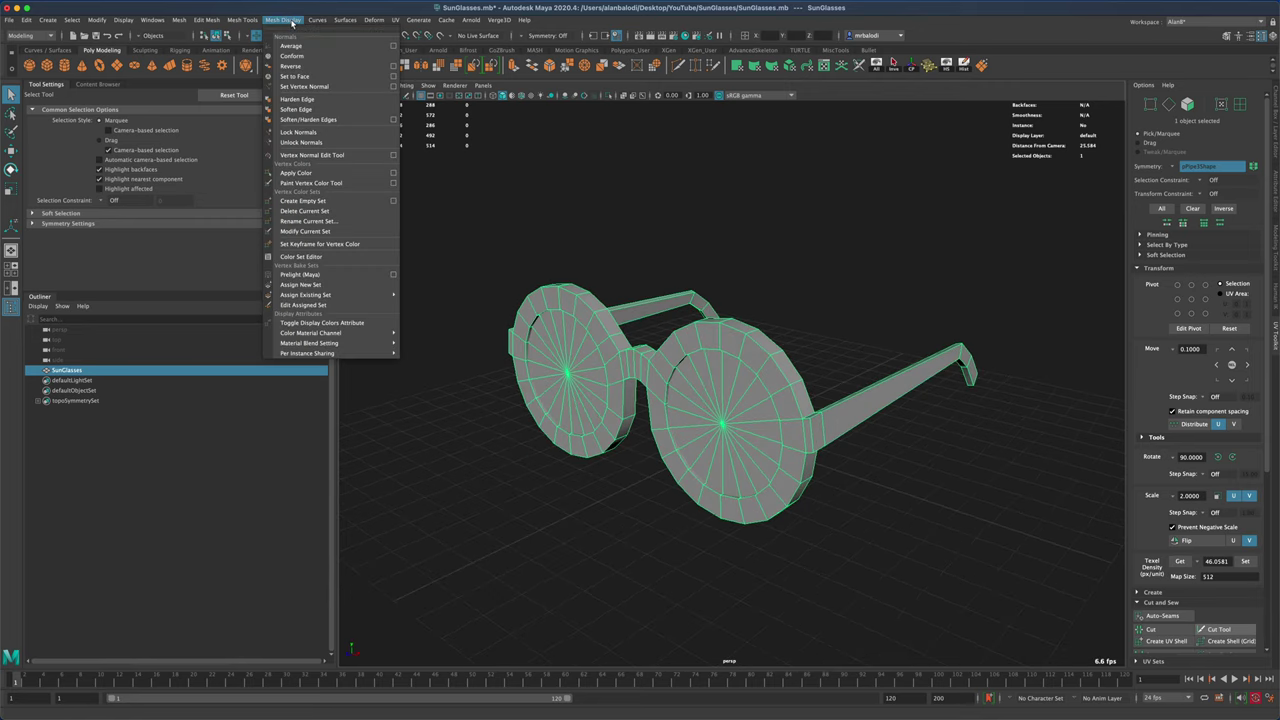
{"action": "left_click", "coordinate": [320, 111]}
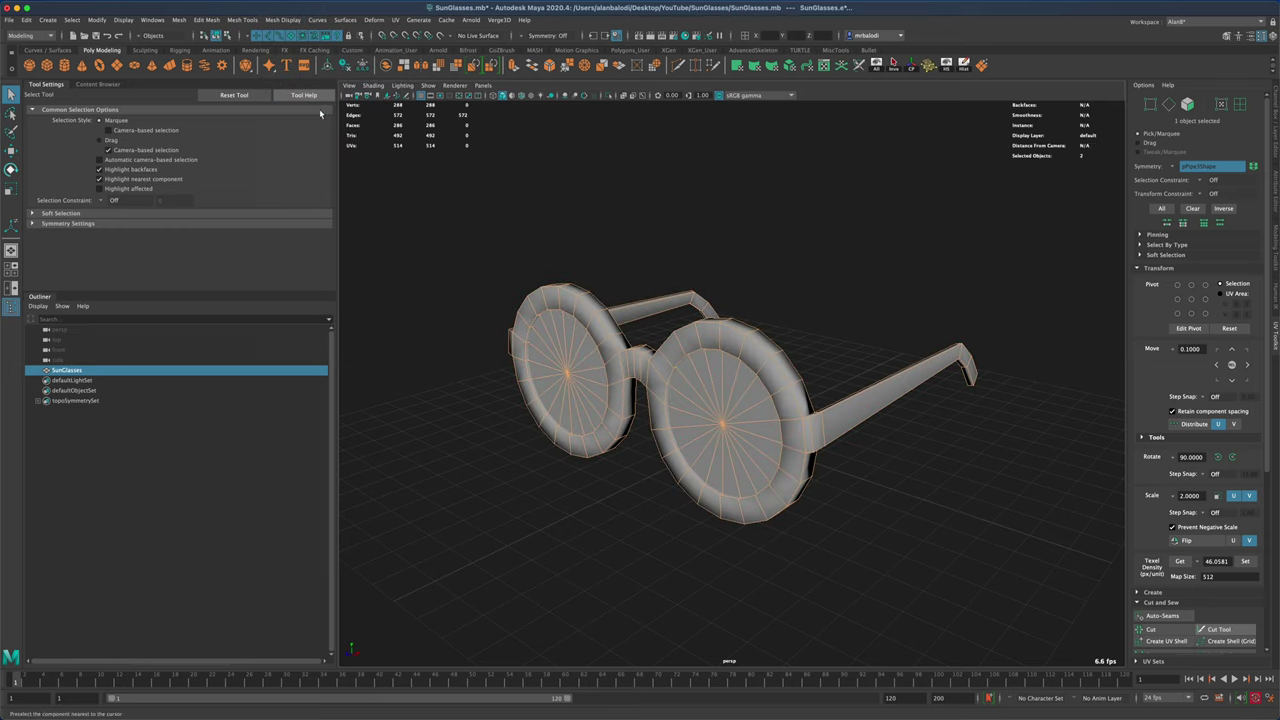
{"action": "left_click", "coordinate": [557, 261]}
{"action": "mouse_move", "coordinate": [557, 261]}
{"action": "left_mouse_down", "text": "alt"}
{"action": "mouse_move", "coordinate": [760, 271]}
{"action": "mouse_move", "coordinate": [620, 270]}
{"action": "mouse_move", "coordinate": [640, 300]}
{"action": "mouse_move", "coordinate": [567, 240]}
{"action": "left_mouse_up", "text": "alt"}
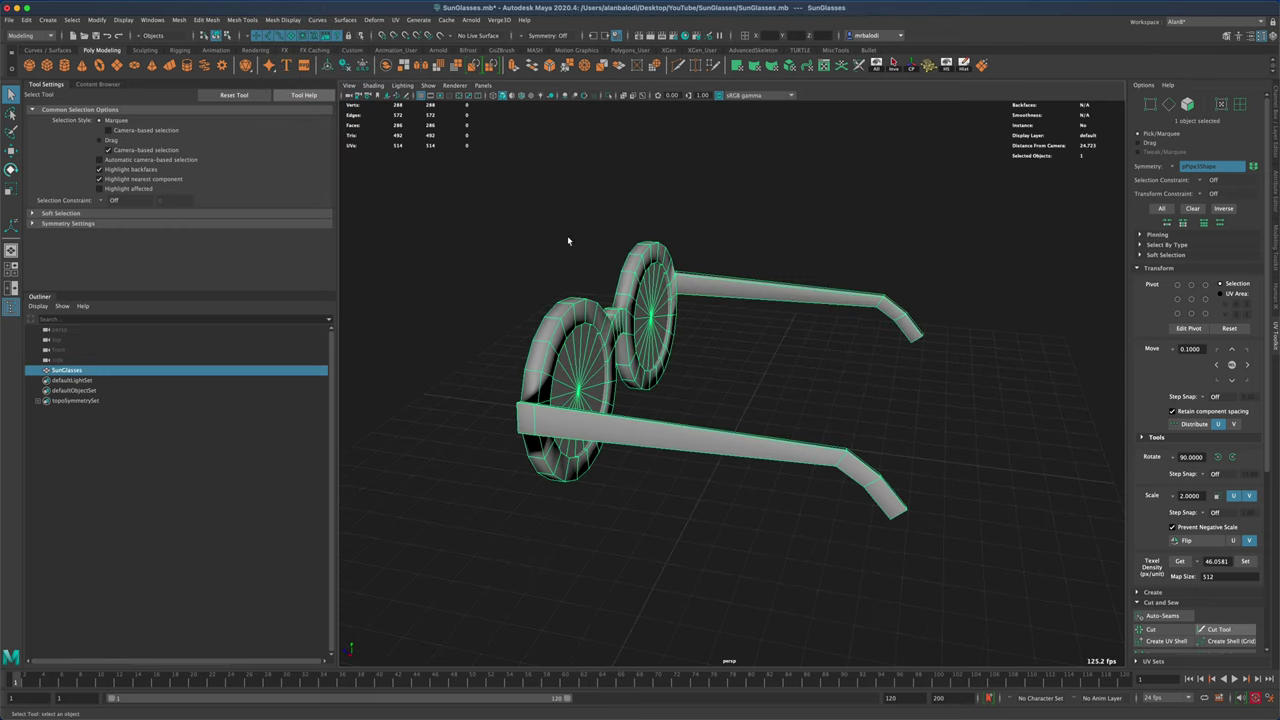
- Harden all edges of the sunglasses mesh to compare the faceted shading
{"action": "left_click", "coordinate": [283, 19]}
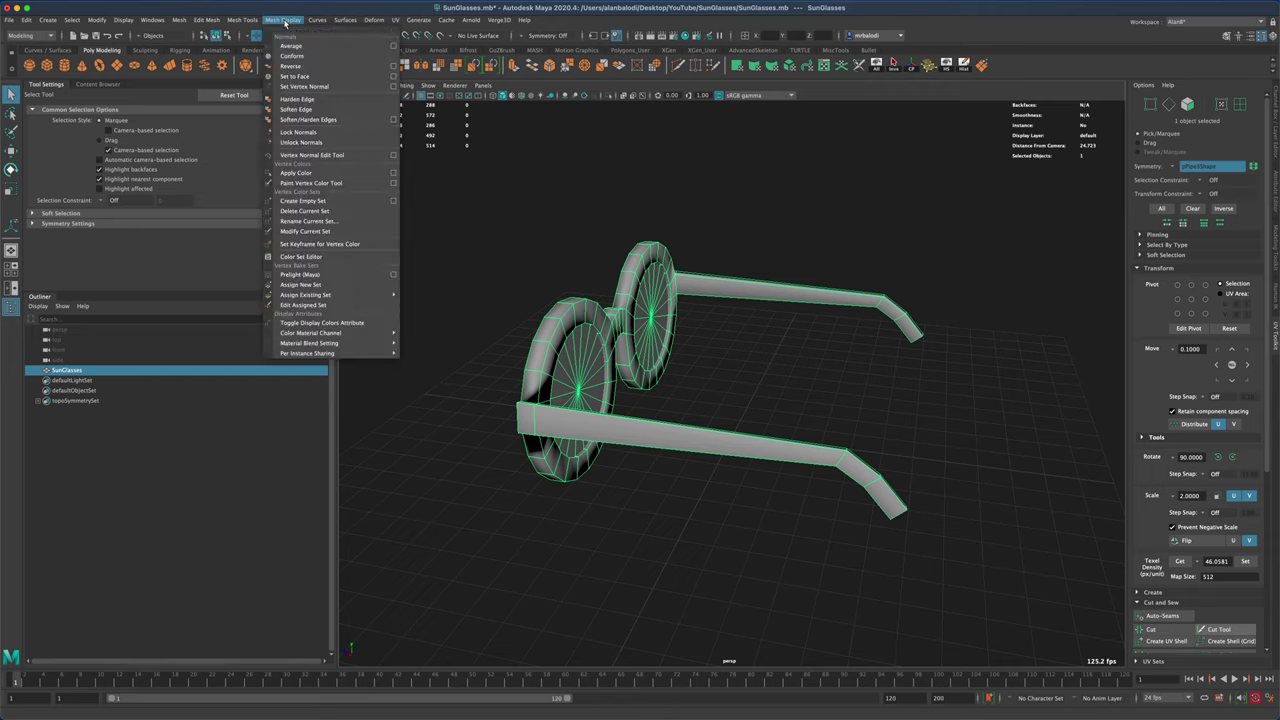
{"action": "left_click", "coordinate": [310, 97]}
{"action": "left_click", "coordinate": [453, 264]}
{"action": "left_click_drag", "start_coordinate": [453, 264], "coordinate": [631, 408], "text": "alt"}
{"action": "left_click", "coordinate": [631, 408]}
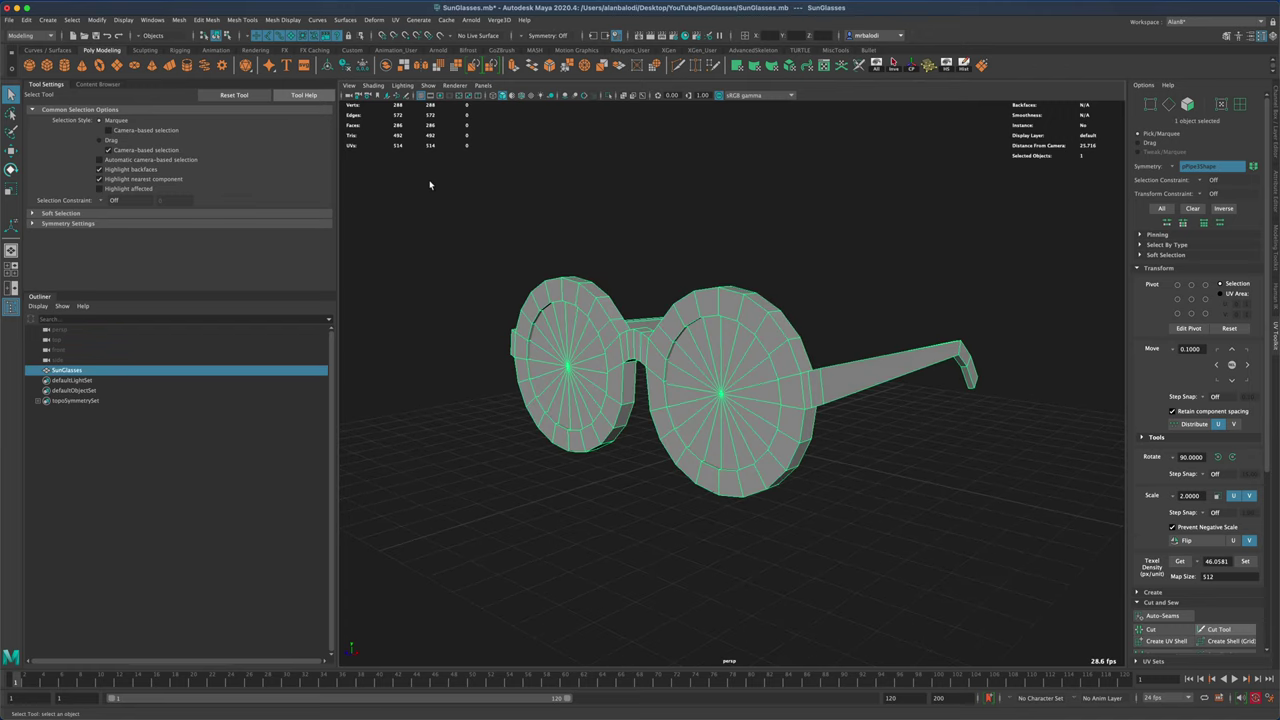
- Soften all edges of the sunglasses mesh again for smooth shading
{"action": "left_click", "coordinate": [285, 20]}
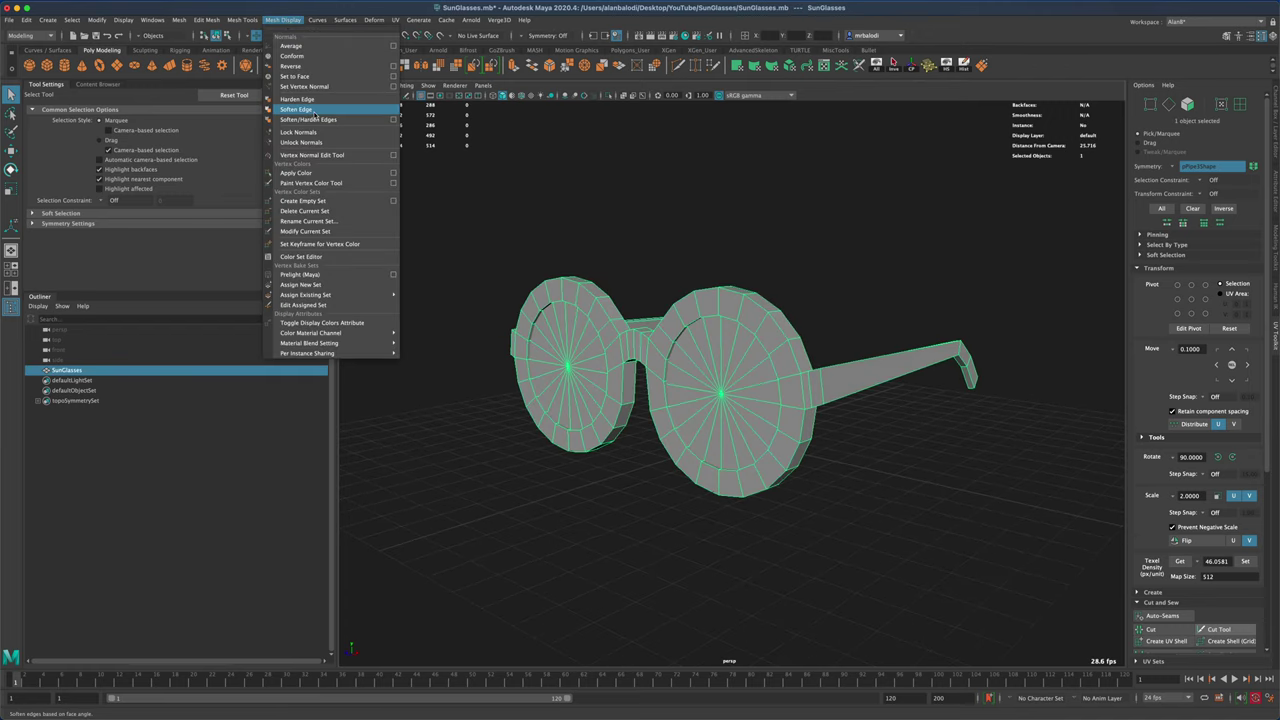
{"action": "left_click", "coordinate": [308, 108]}
{"action": "left_click", "coordinate": [690, 265]}
{"action": "left_click_drag", "start_coordinate": [690, 265], "coordinate": [675, 330], "text": "alt"}
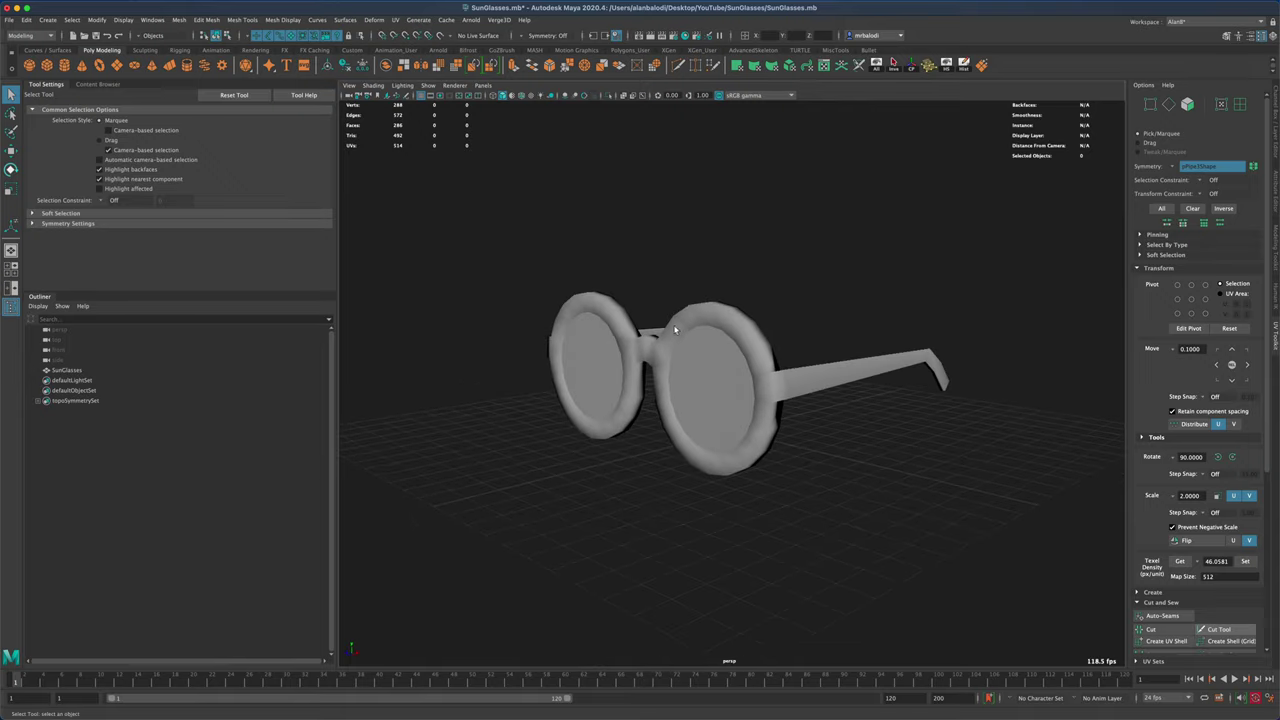
- Select the sunglasses mesh and export the selection as an OBJ file named SunGlasses in the SunGlasses folder
{"action": "left_click_drag", "start_coordinate": [799, 298], "coordinate": [871, 300], "text": "alt"}
{"action": "left_click", "coordinate": [885, 375]}
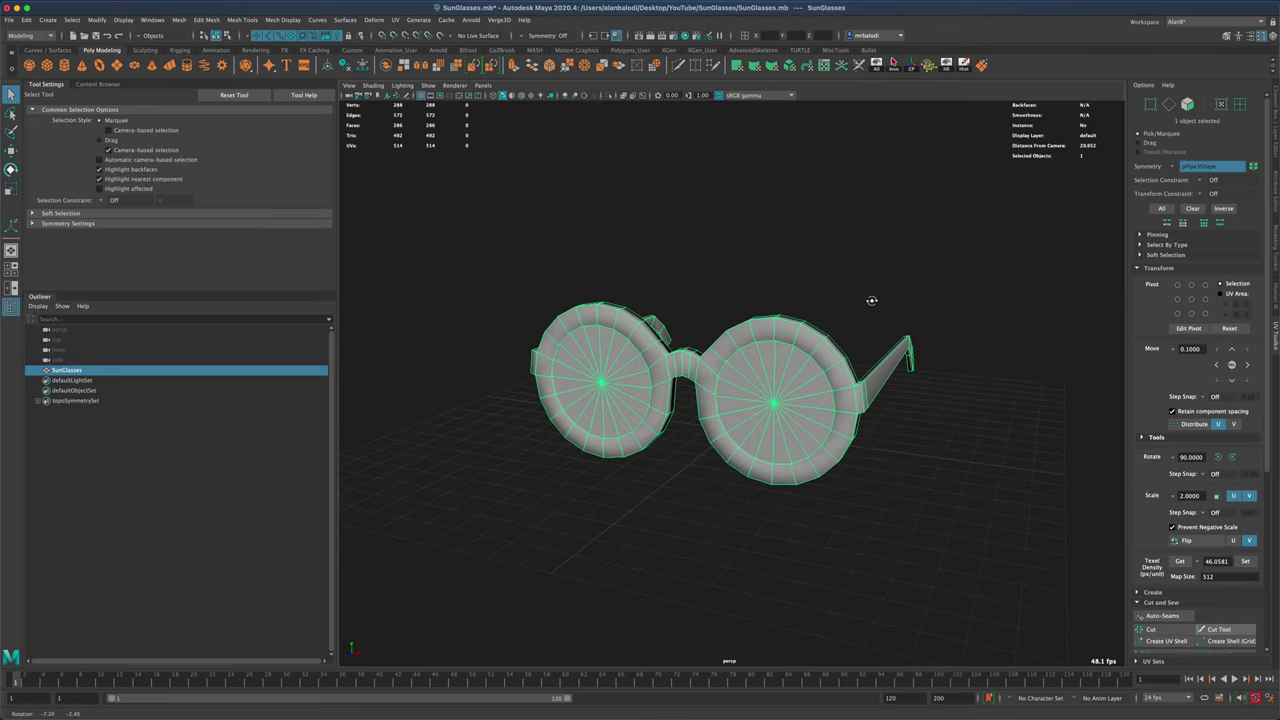
{"action": "left_click", "coordinate": [8, 20]}
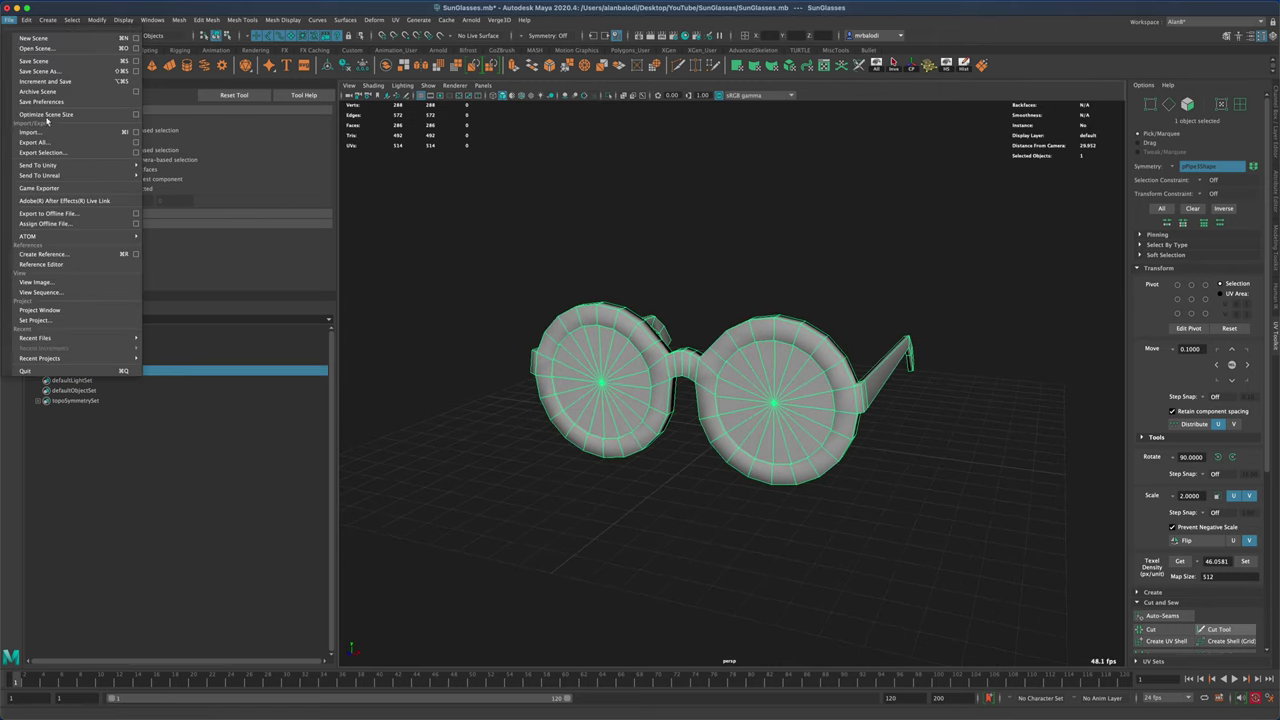
{"action": "left_click", "coordinate": [40, 146]}
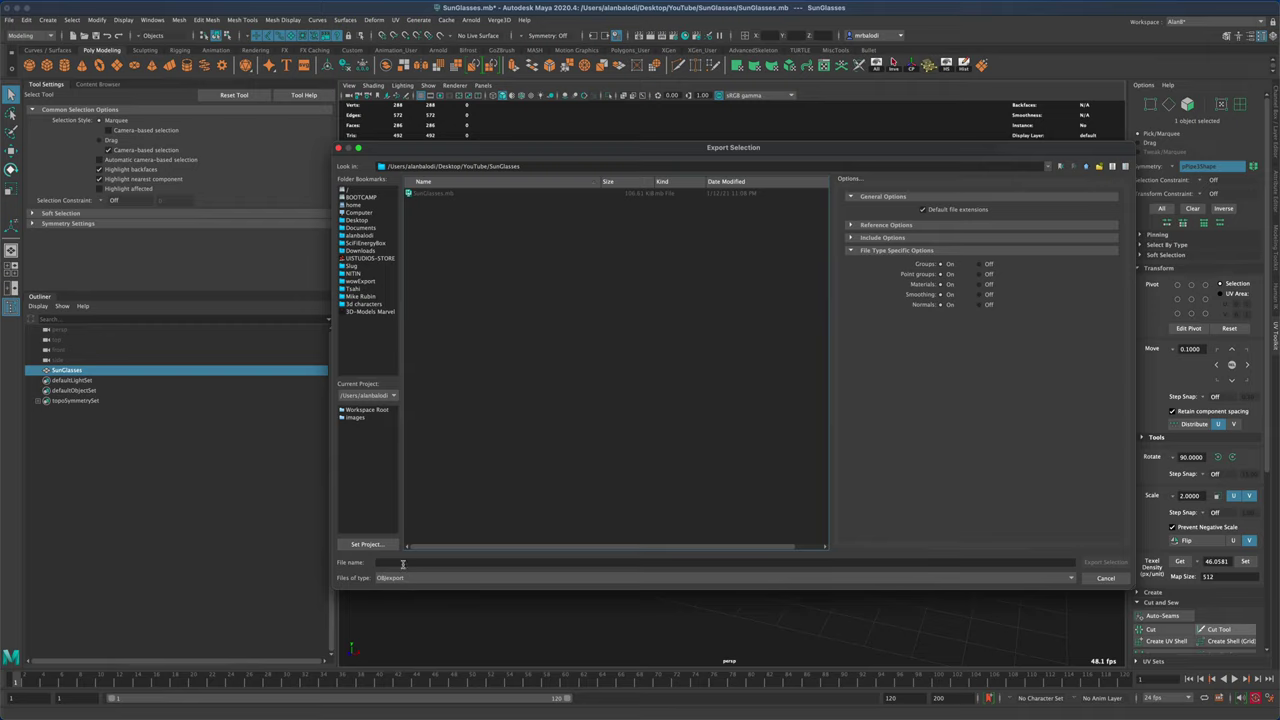
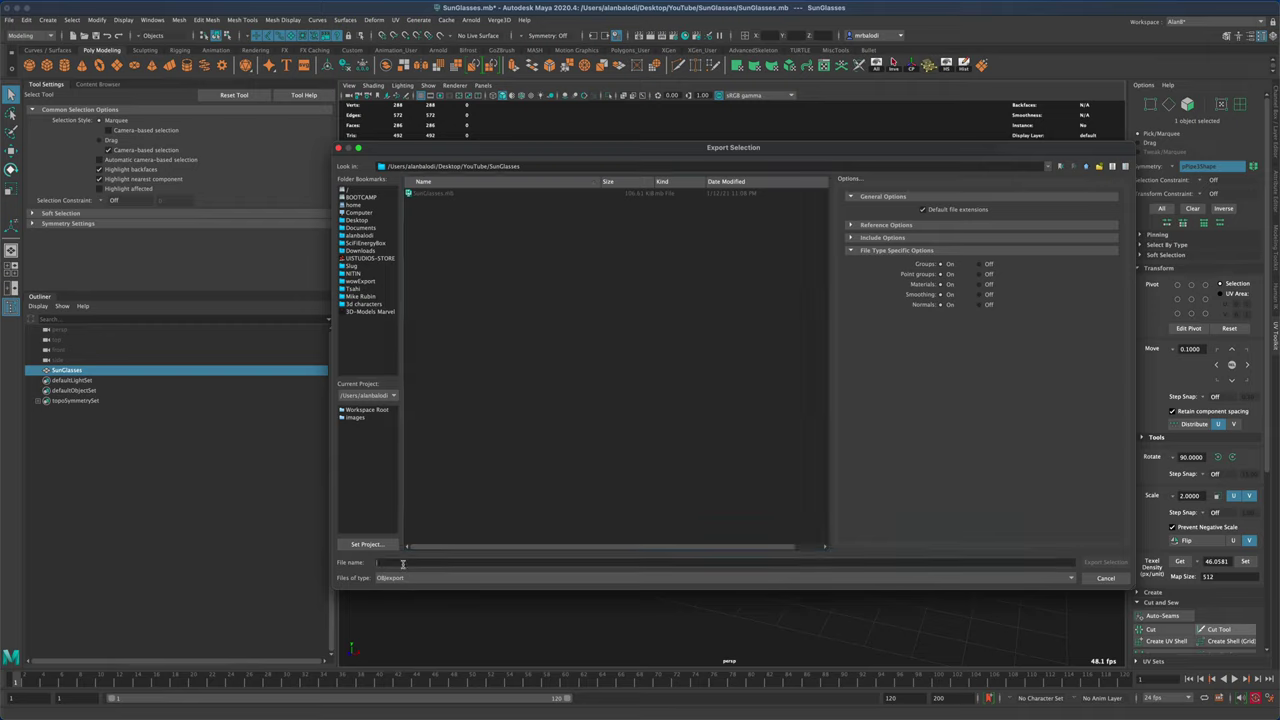
{"action": "type", "text": "Glass"}
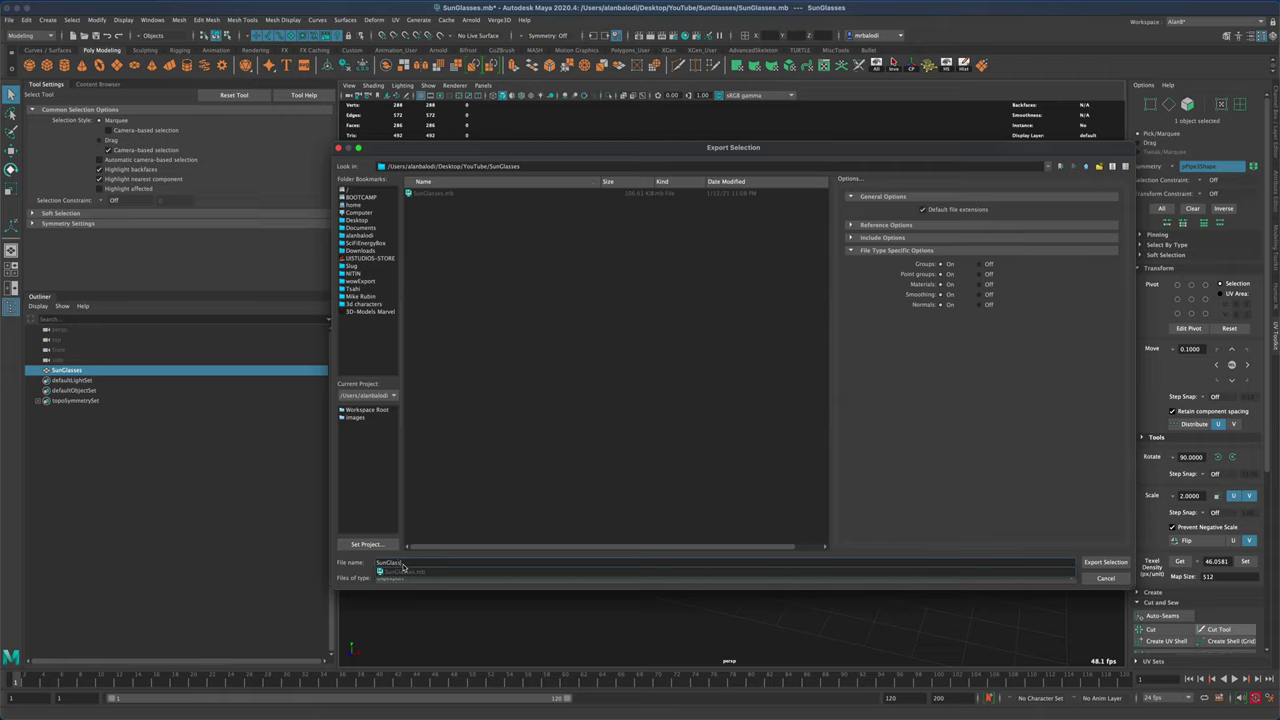
{"action": "type", "text": "es"}
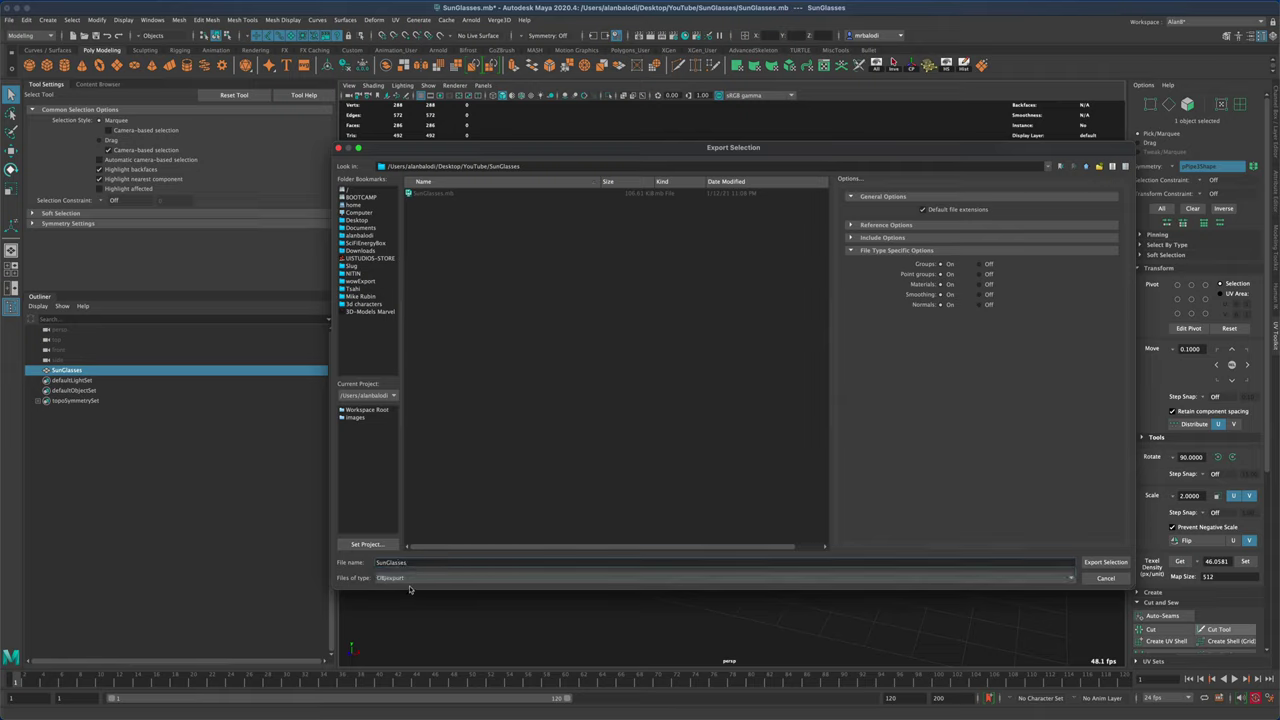
{"action": "left_click", "coordinate": [408, 578]}
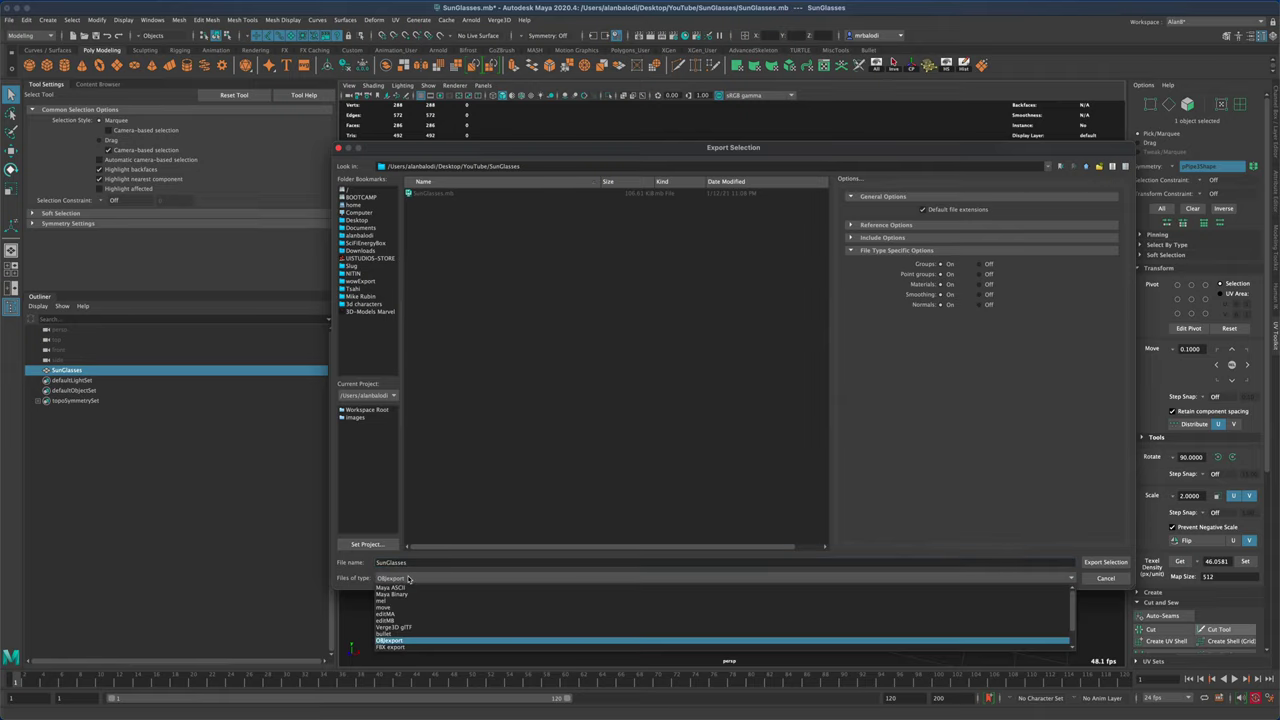
{"action": "left_click", "coordinate": [413, 641]}
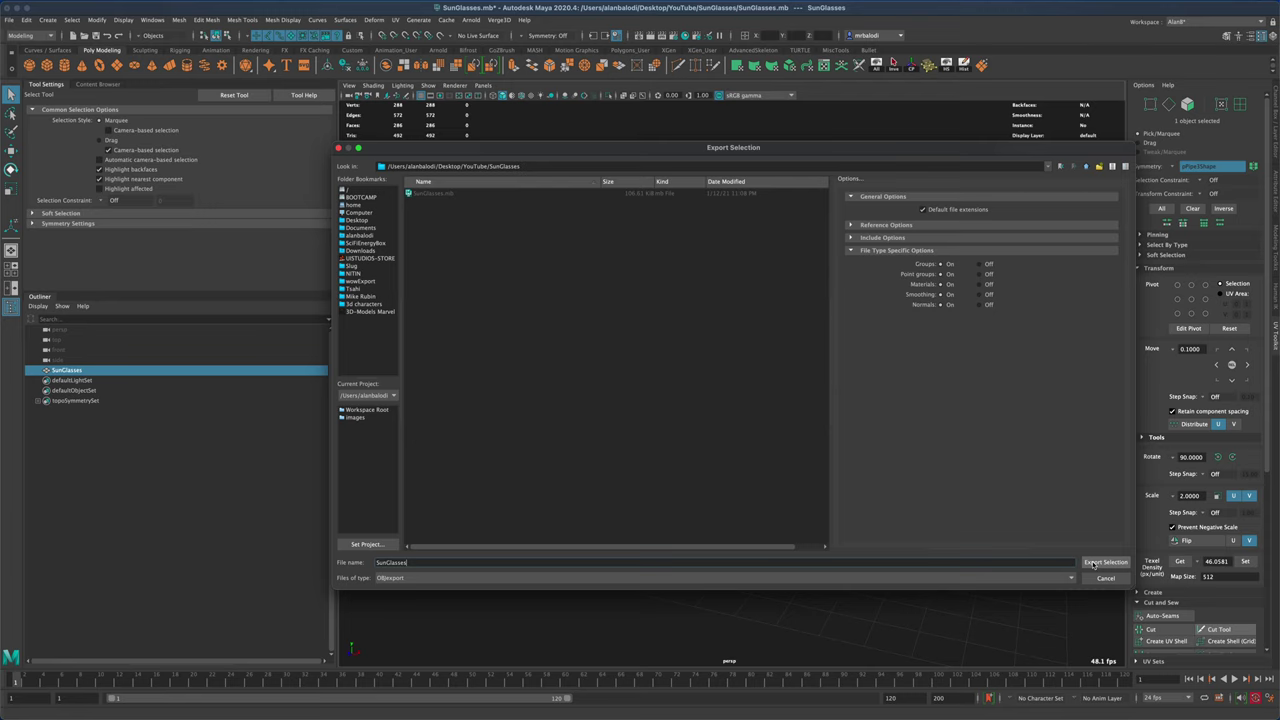
{"action": "left_click", "coordinate": [1093, 564]}
- Open the material attributes of the sunglasses mesh to check which material it uses
{"action": "left_click_drag", "start_coordinate": [912, 478], "coordinate": [790, 366], "text": "alt"}
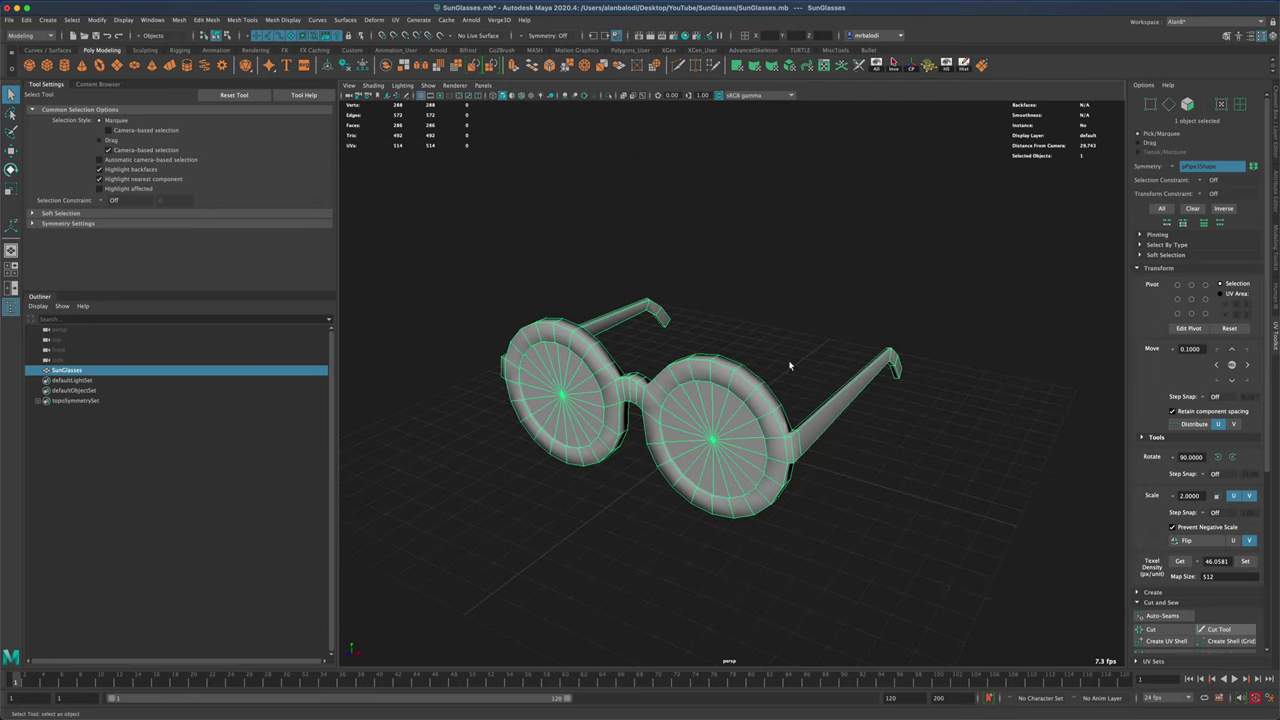
{"action": "right_click", "coordinate": [730, 370]}
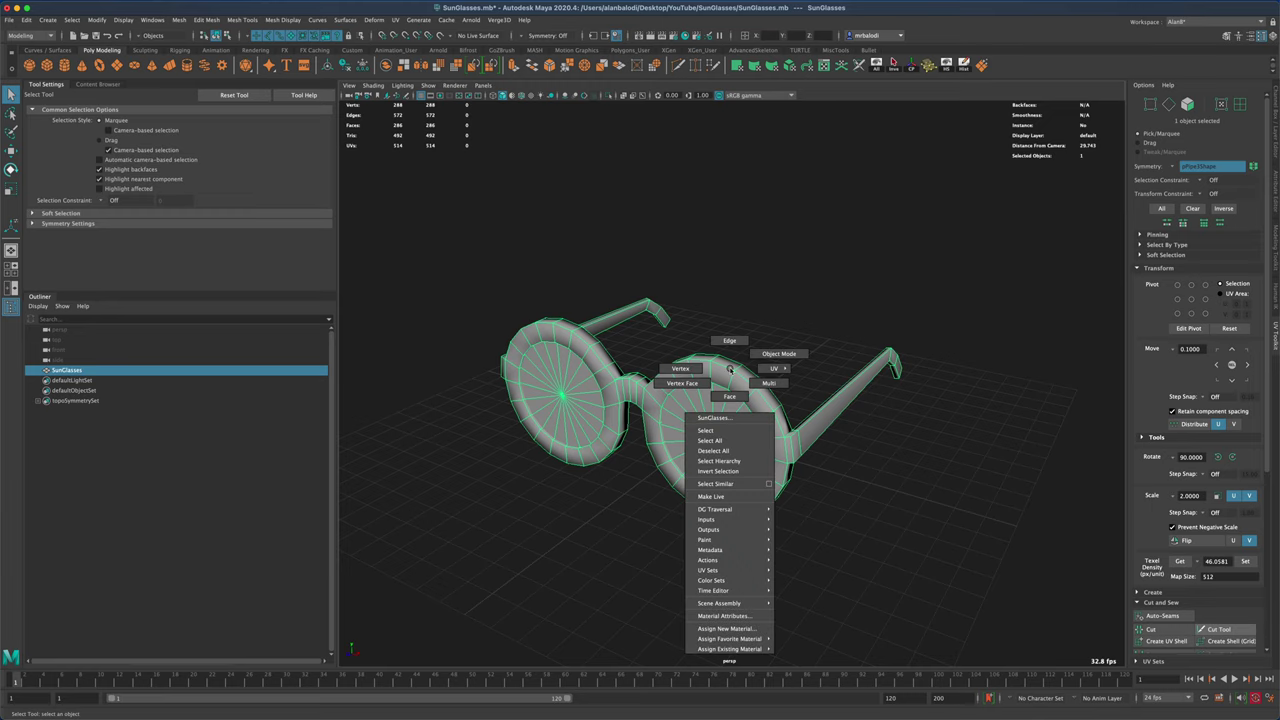
{"action": "left_click", "coordinate": [737, 616]}
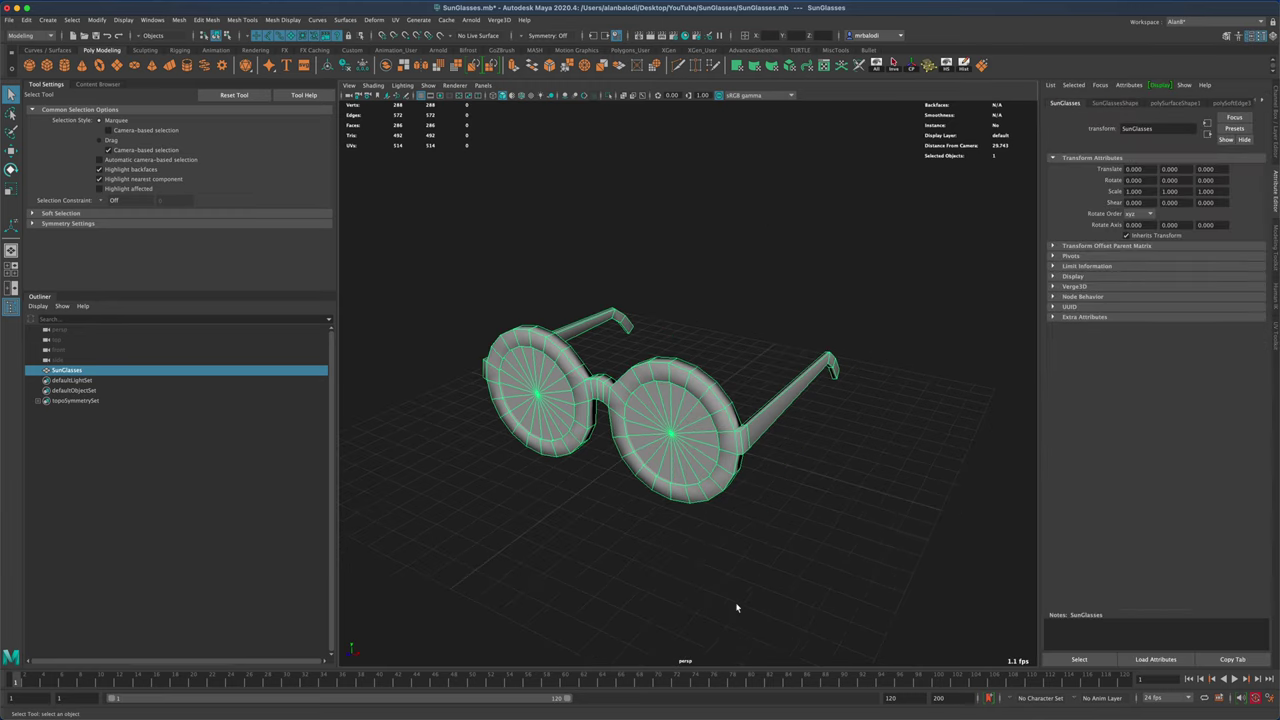
{"action": "right_click", "coordinate": [717, 421]}
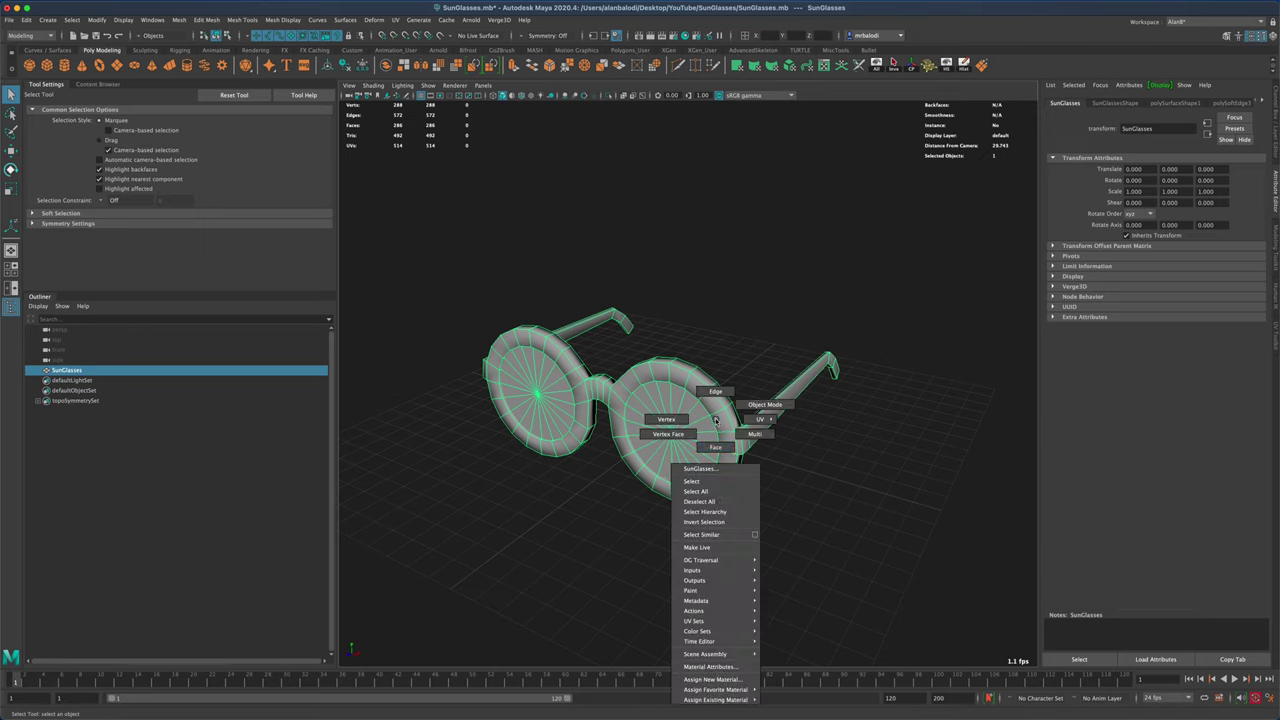
{"action": "left_click", "coordinate": [722, 667]}
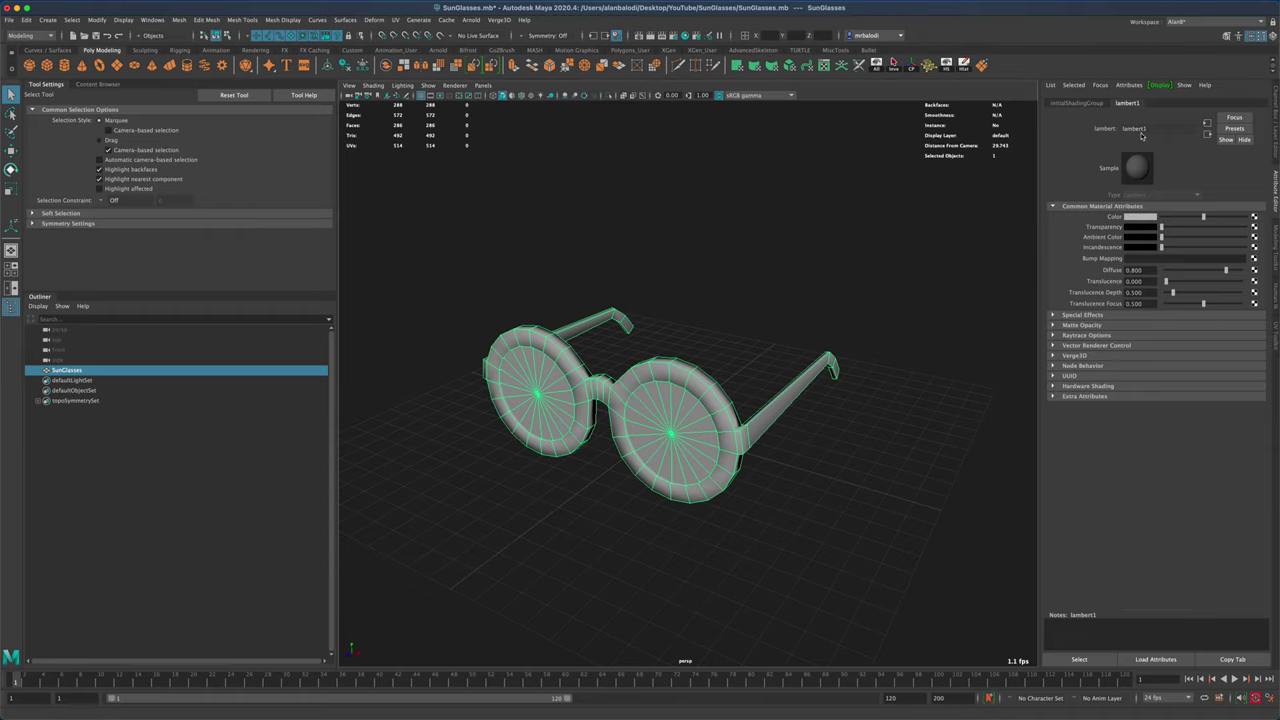
- Assign a new Phong material to the sunglasses mesh
{"action": "left_click_drag", "start_coordinate": [751, 320], "coordinate": [751, 309], "text": "alt"}
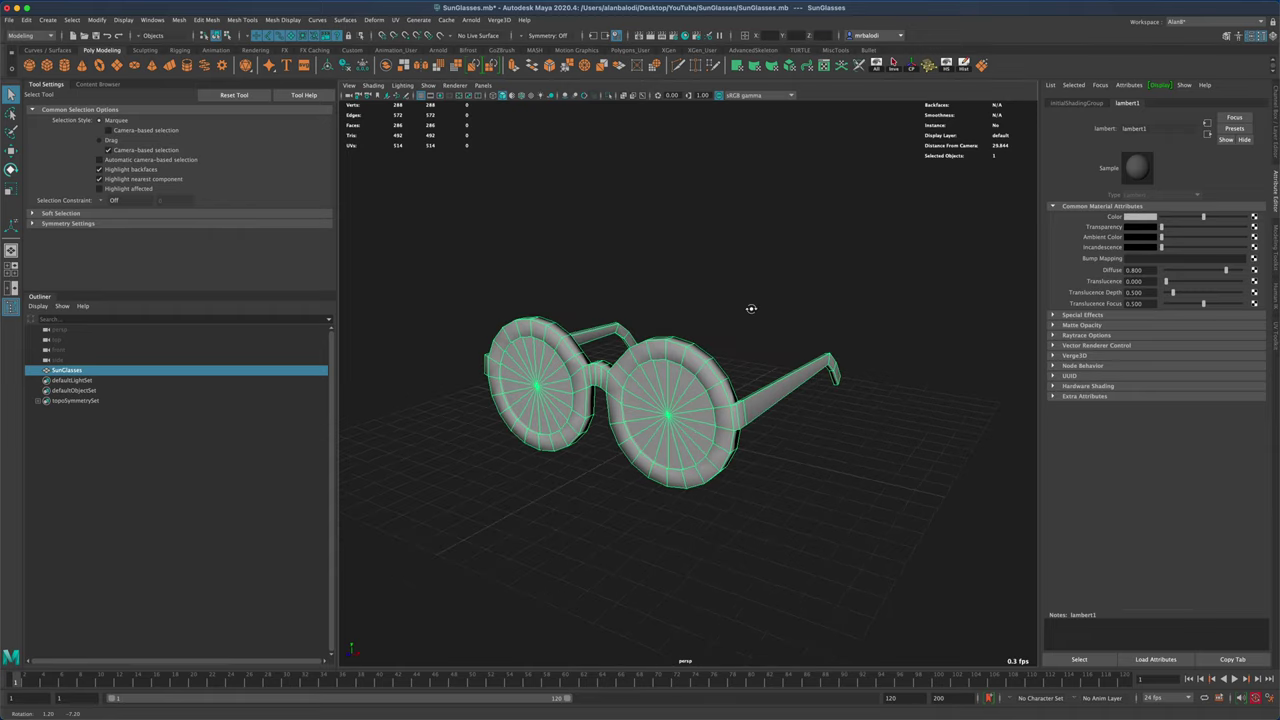
{"action": "scroll", "coordinate": [705, 373], "scroll_direction": "up", "scroll_amount": 3}
{"action": "right_click_drag", "start_coordinate": [708, 367], "coordinate": [726, 625]}
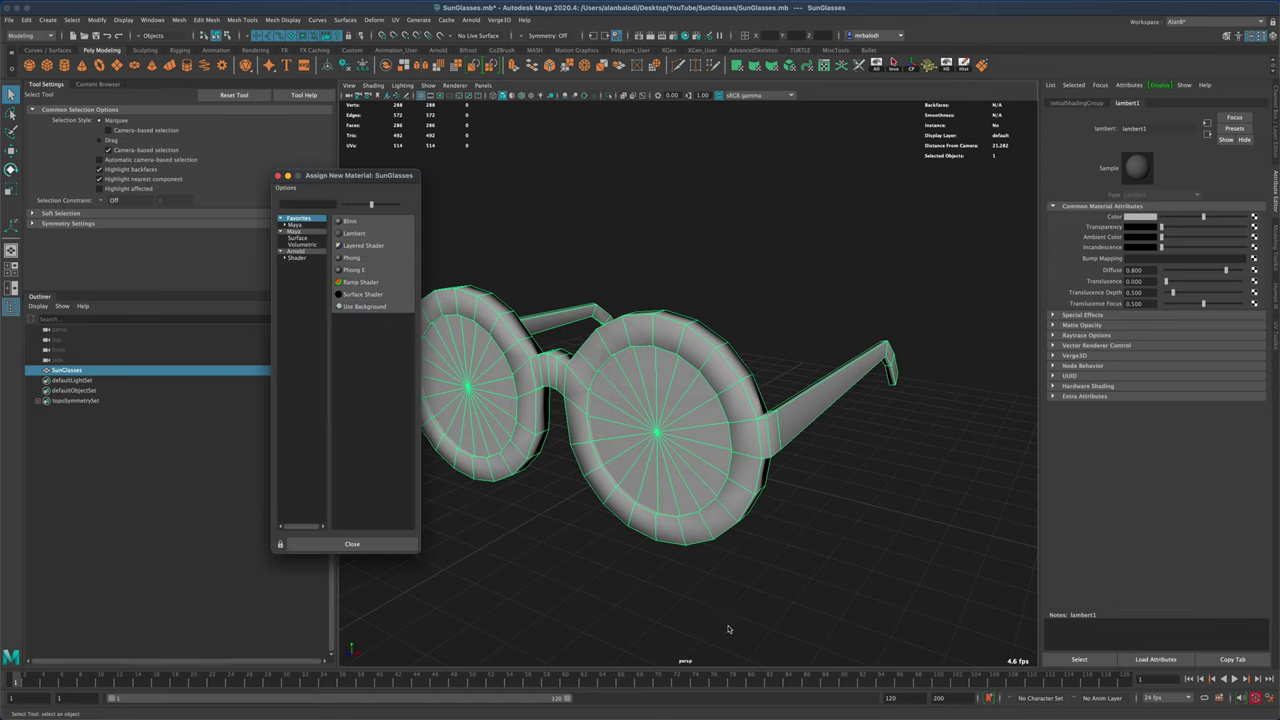
{"action": "left_click", "coordinate": [349, 258]}
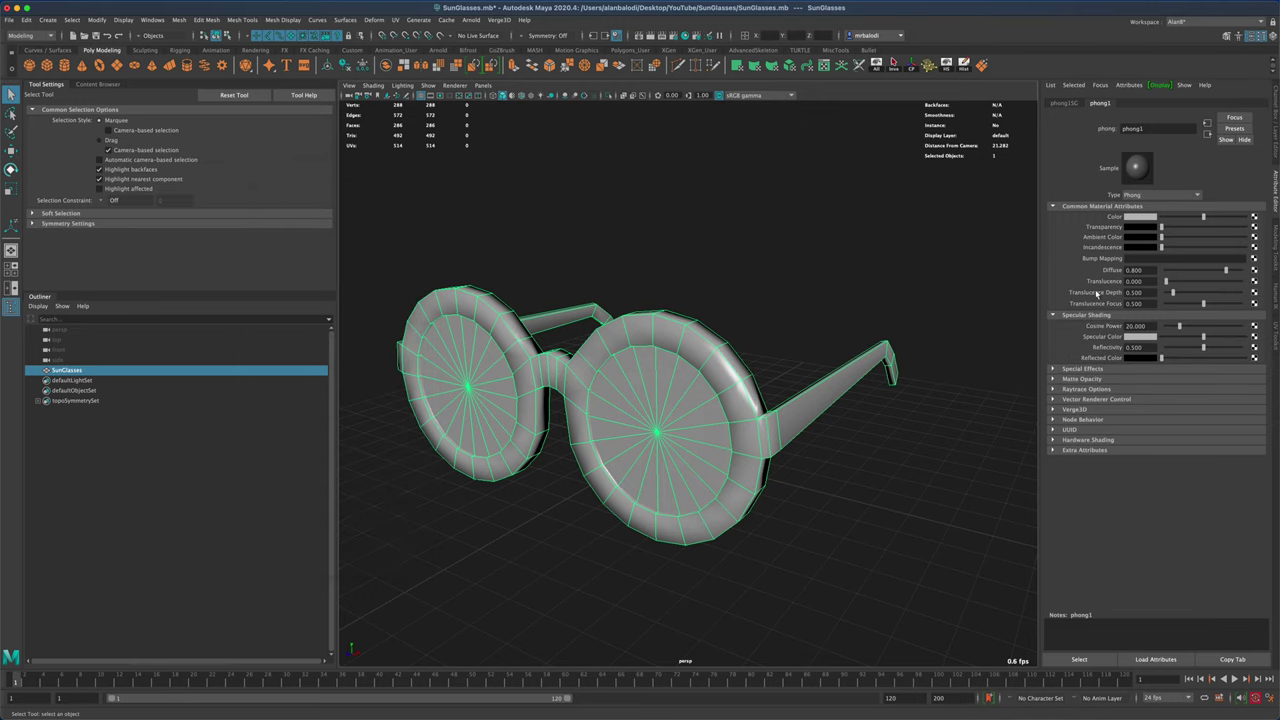
- Name the Phong material SunGlasses and set its color to full white
{"action": "left_click_drag", "start_coordinate": [1152, 129], "coordinate": [1098, 132]}
{"action": "type", "text": "SunGlasses"}
{"action": "key", "text": "Return"}
{"action": "left_click_drag", "start_coordinate": [1203, 216], "coordinate": [1255, 219]}
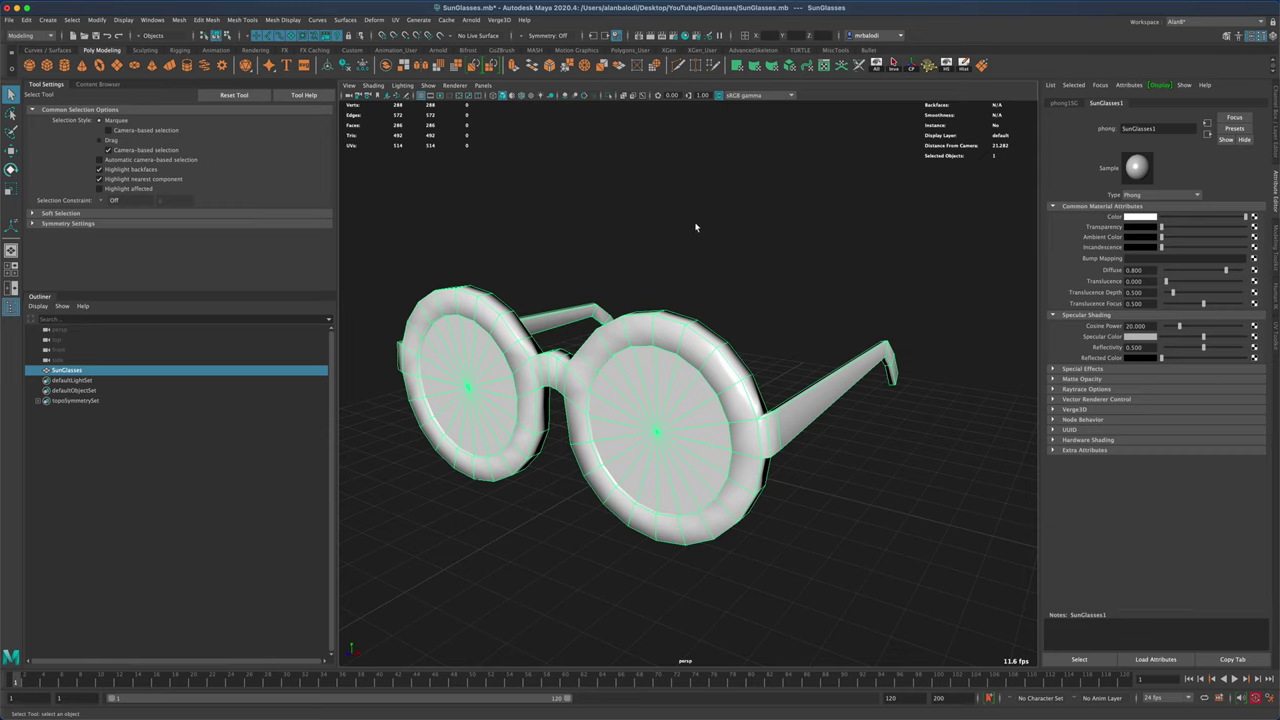
- Export the selected sunglasses mesh as OBJ again, replacing the existing SunGlasses.obj
{"action": "left_click_drag", "start_coordinate": [705, 232], "coordinate": [509, 263], "text": "alt"}
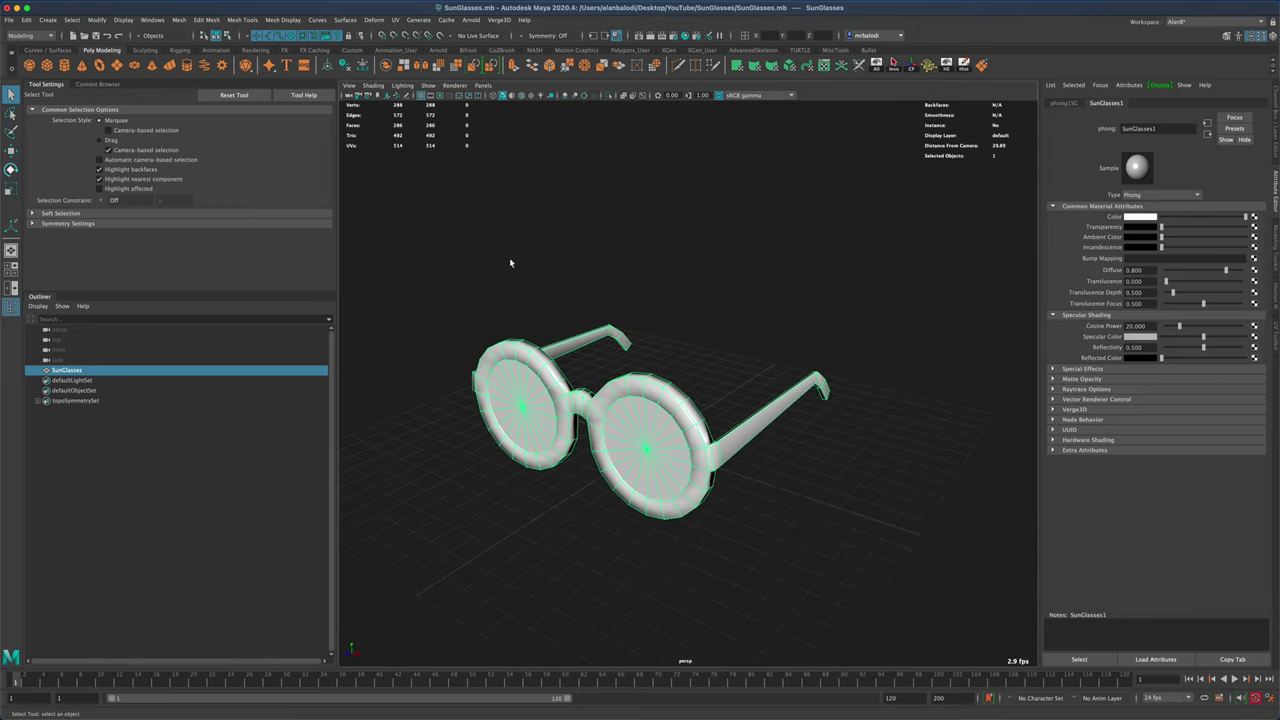
{"action": "left_click", "coordinate": [9, 20]}
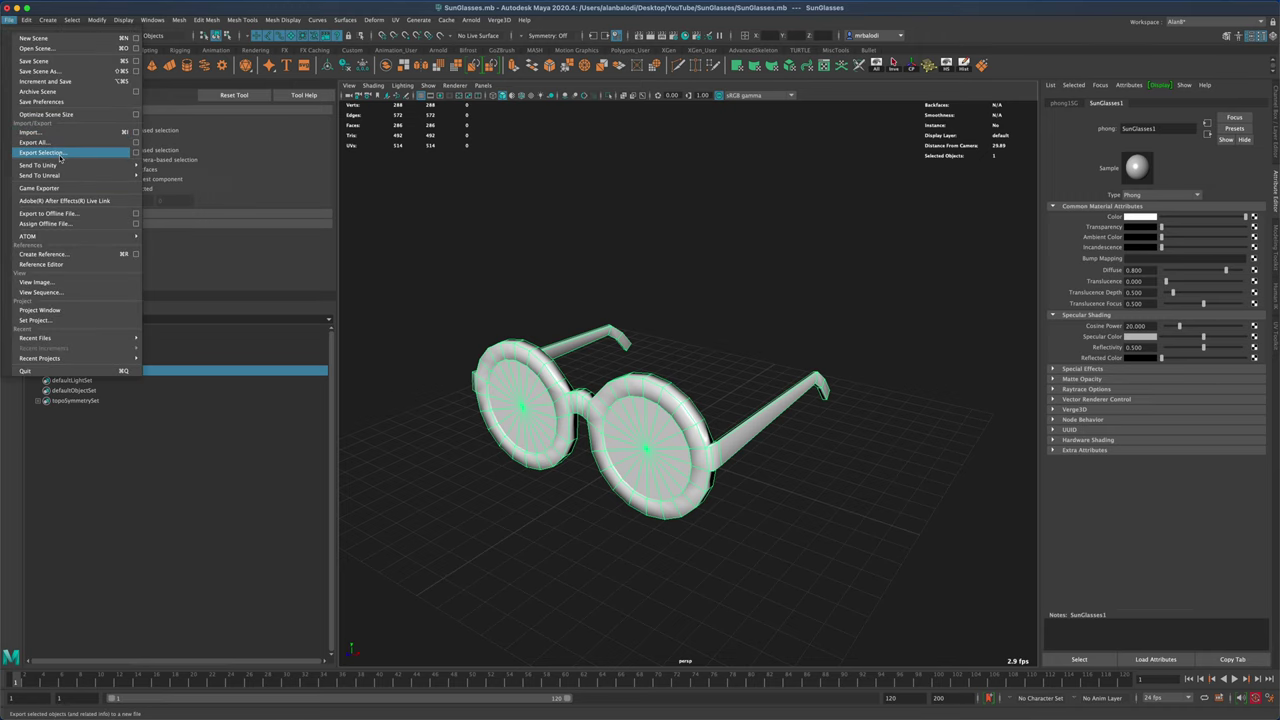
{"action": "left_click", "coordinate": [134, 168]}
{"action": "double_click", "coordinate": [435, 213]}
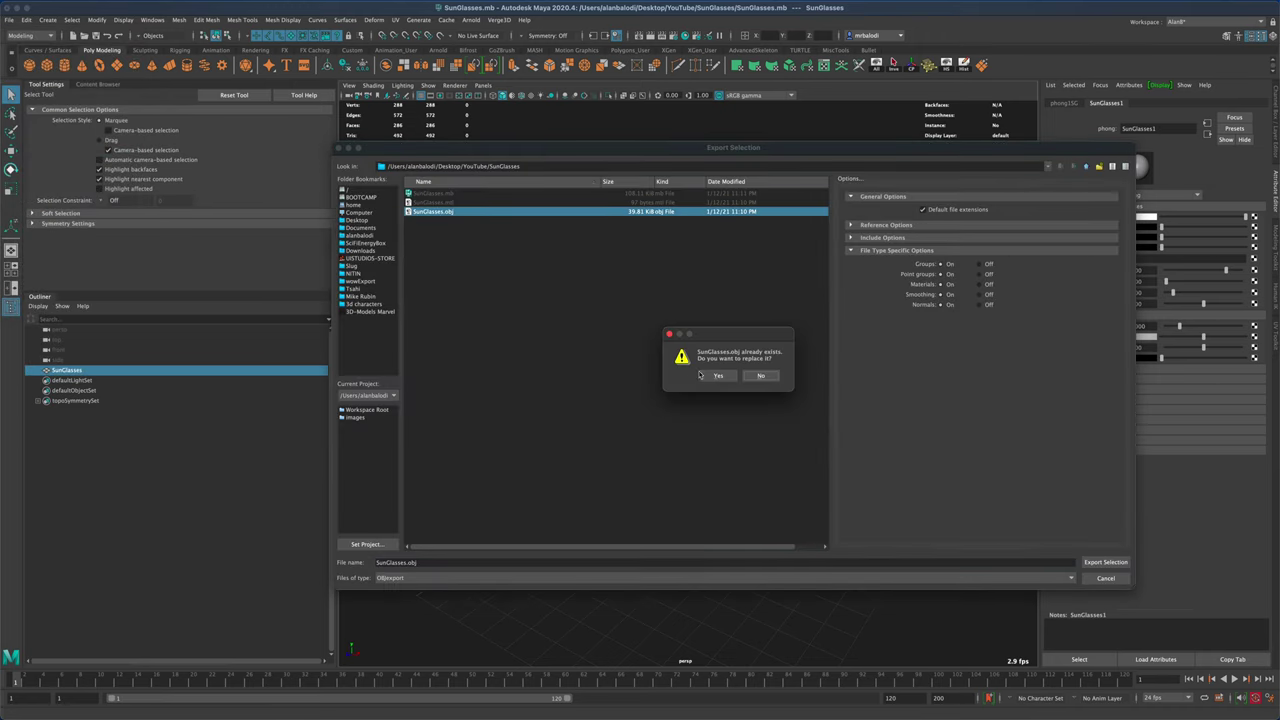
{"action": "left_click", "coordinate": [716, 379]}
{"action": "left_click_drag", "start_coordinate": [714, 382], "coordinate": [748, 323], "text": "alt"}
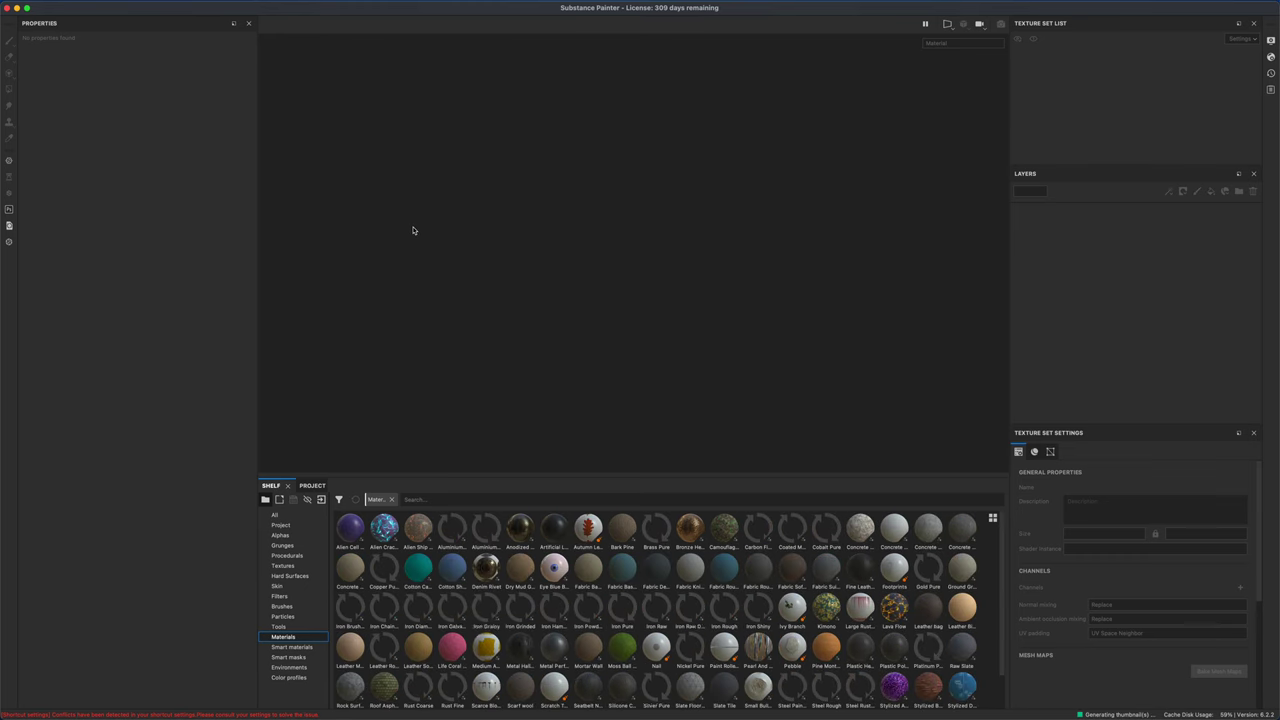
- Switch to Substance Painter and start a new project with SunGlasses.obj as its mesh file
{"action": "left_click", "coordinate": [106, 2]}
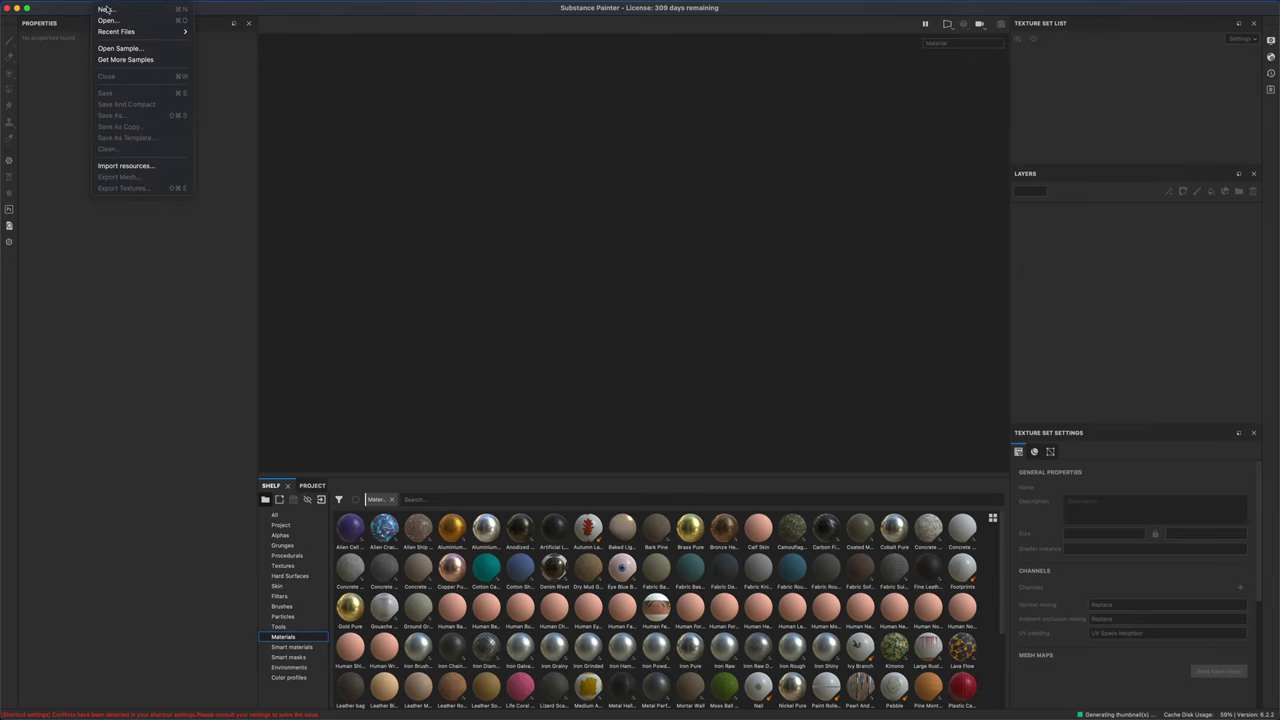
{"action": "left_click", "coordinate": [106, 9]}
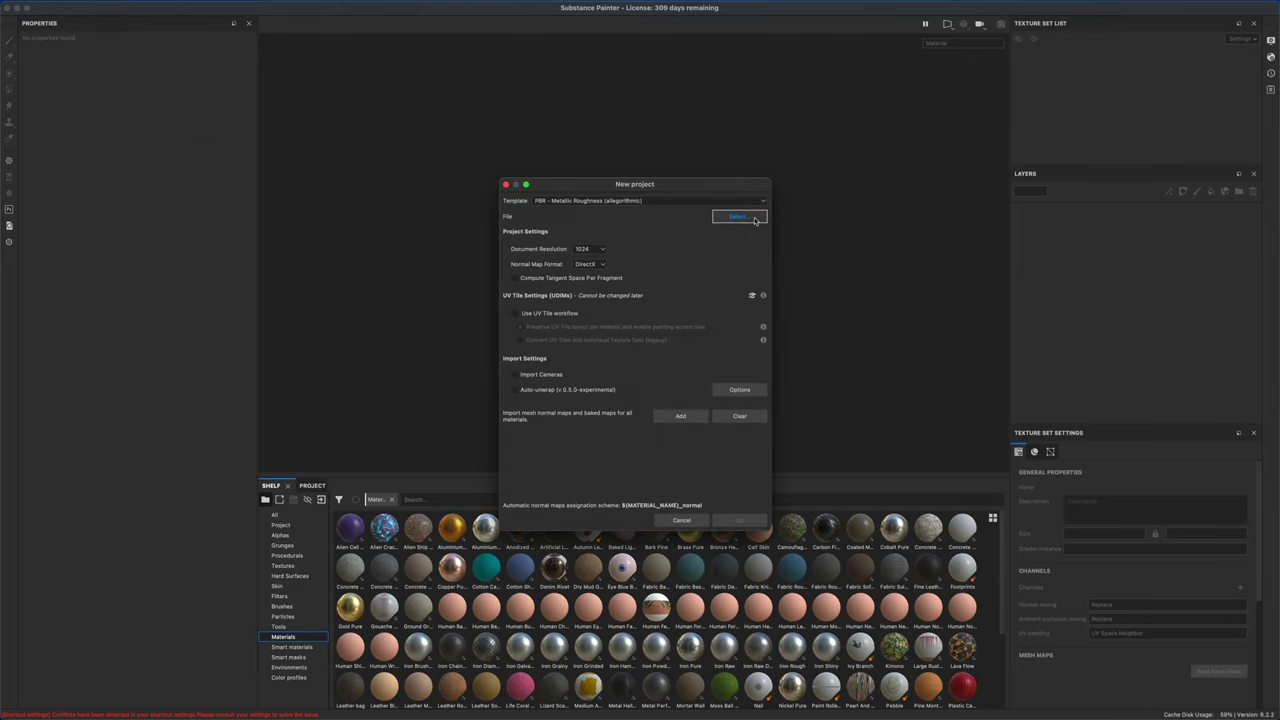
{"action": "left_click", "coordinate": [755, 219]}
{"action": "double_click", "coordinate": [610, 259]}
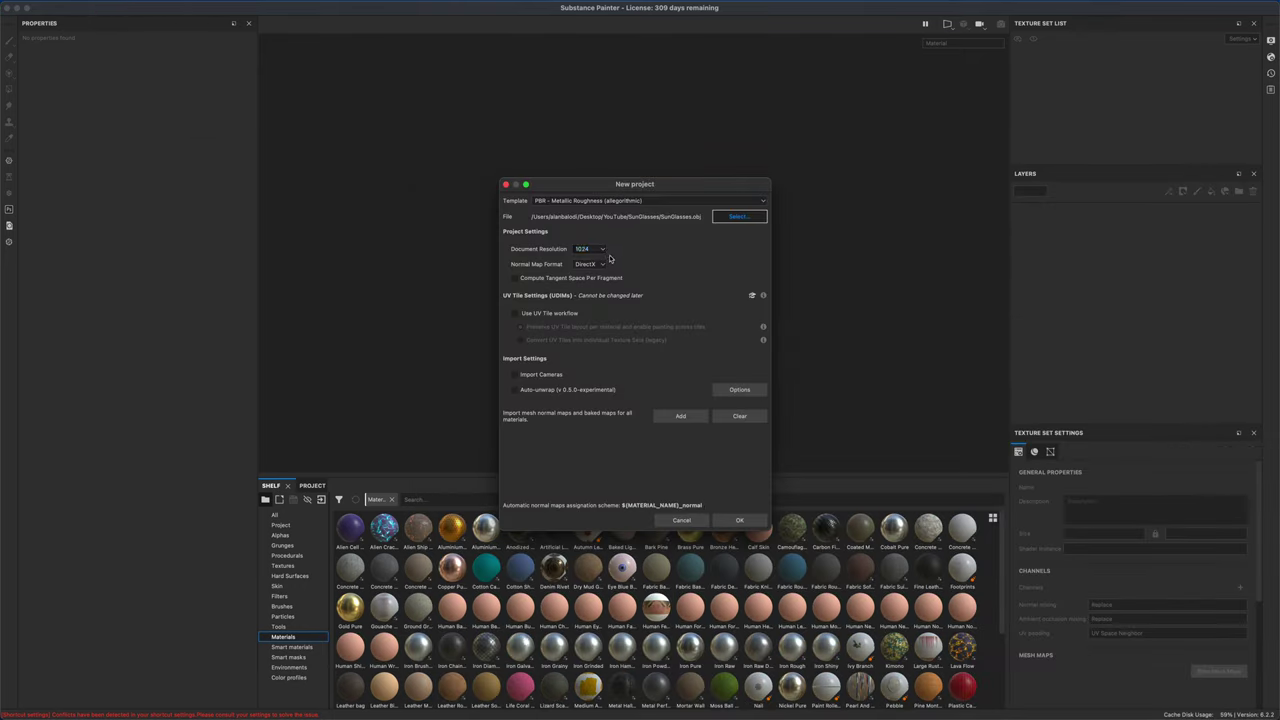
- Set the document resolution to 2048 and the normal map format to OpenGL, and create the project
{"action": "left_click", "coordinate": [604, 251]}
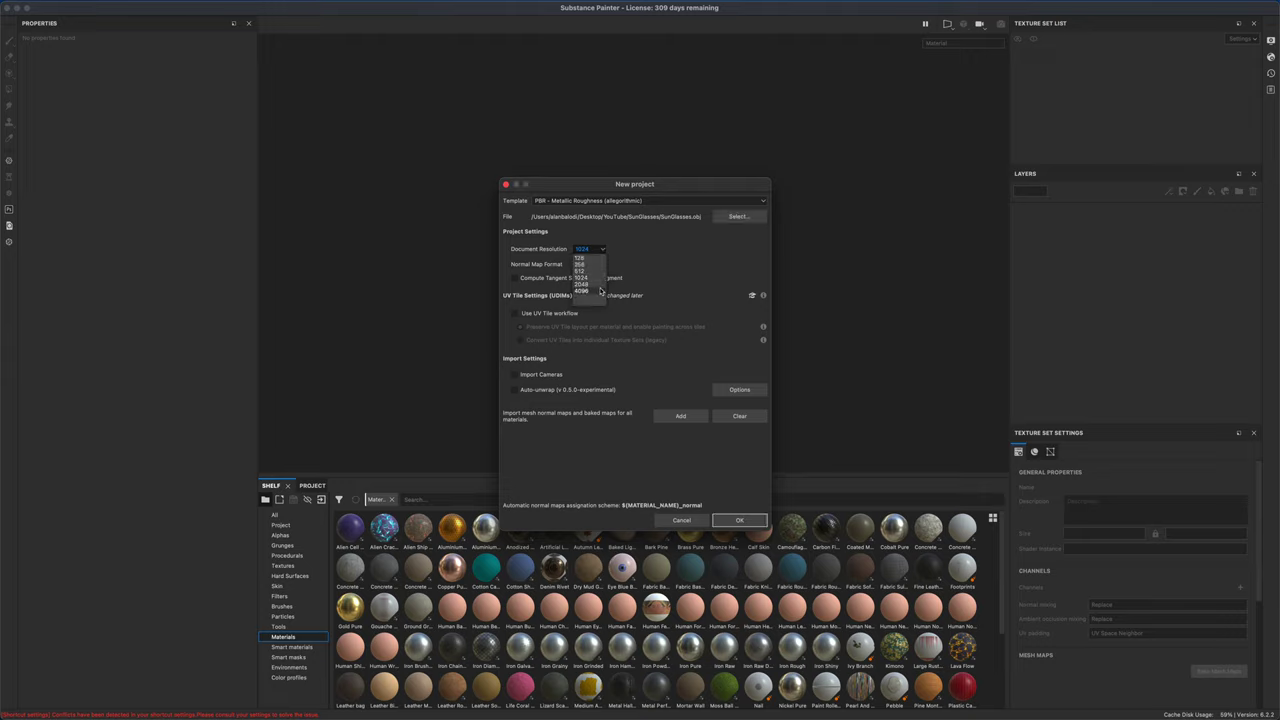
{"action": "left_click", "coordinate": [602, 287]}
{"action": "left_click", "coordinate": [590, 264]}
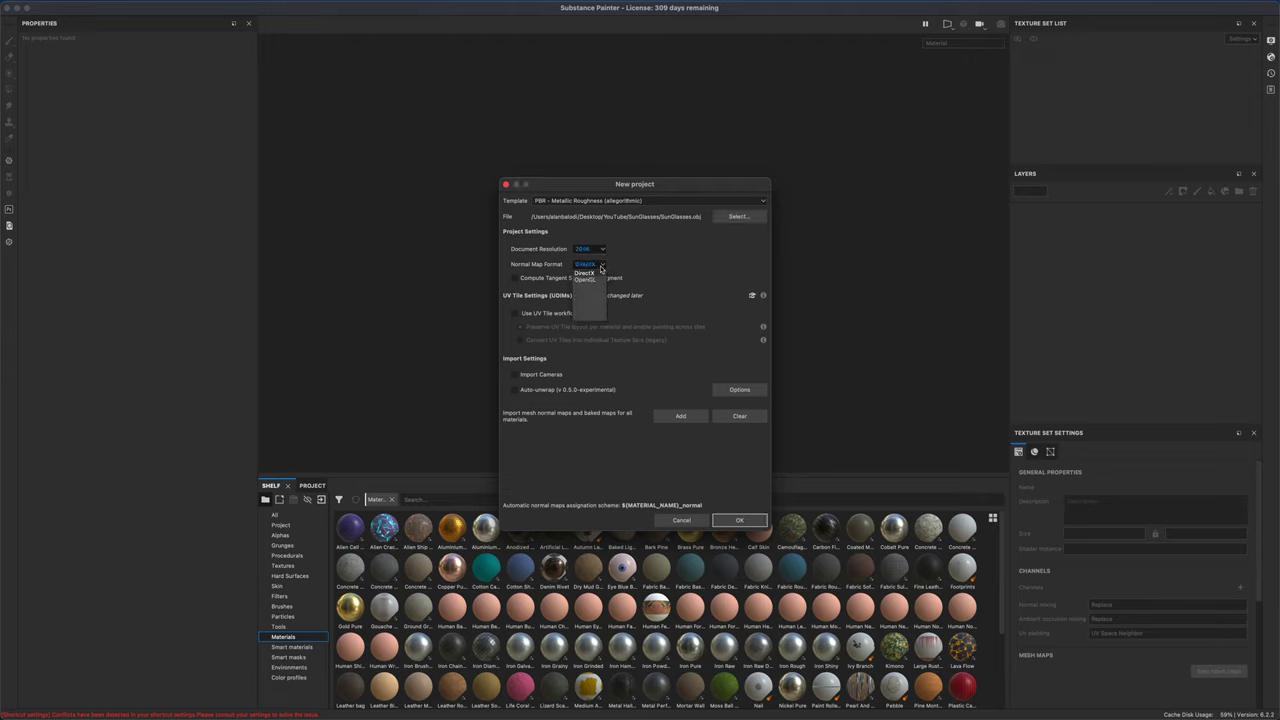
{"action": "left_click", "coordinate": [598, 285]}
{"action": "left_click_drag", "start_coordinate": [658, 185], "coordinate": [630, 174]}
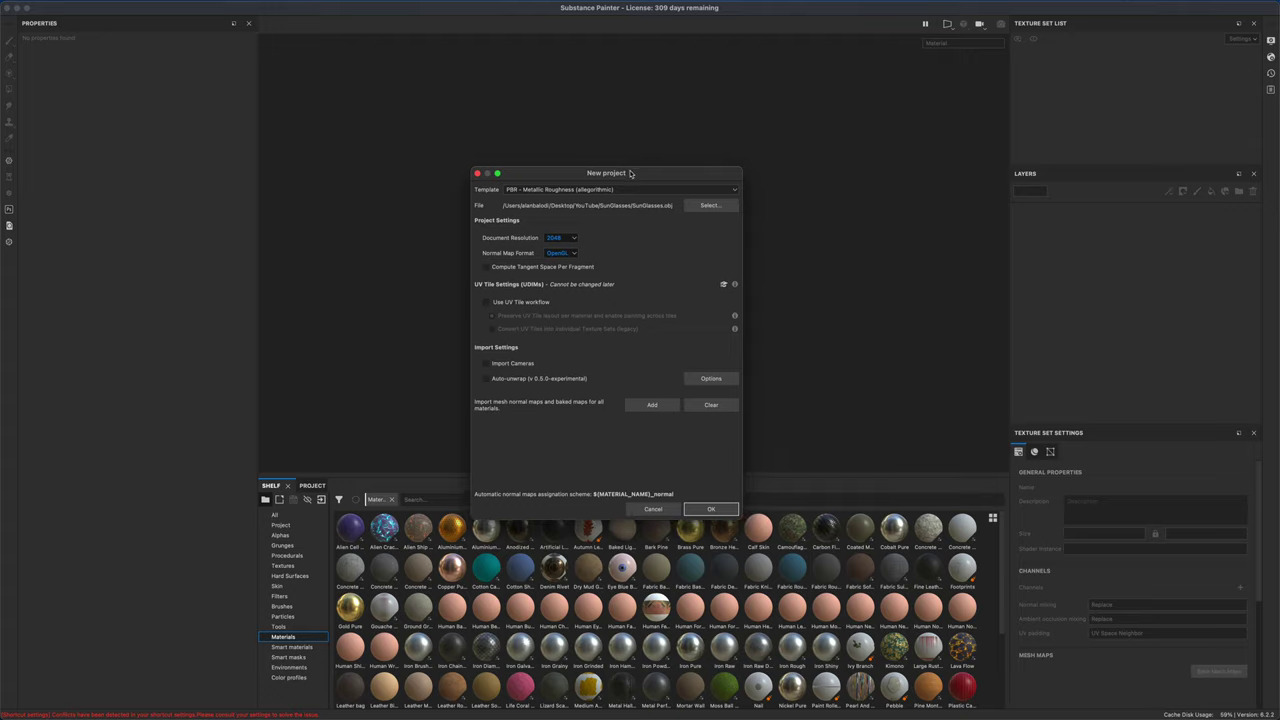
{"action": "left_click", "coordinate": [712, 510]}
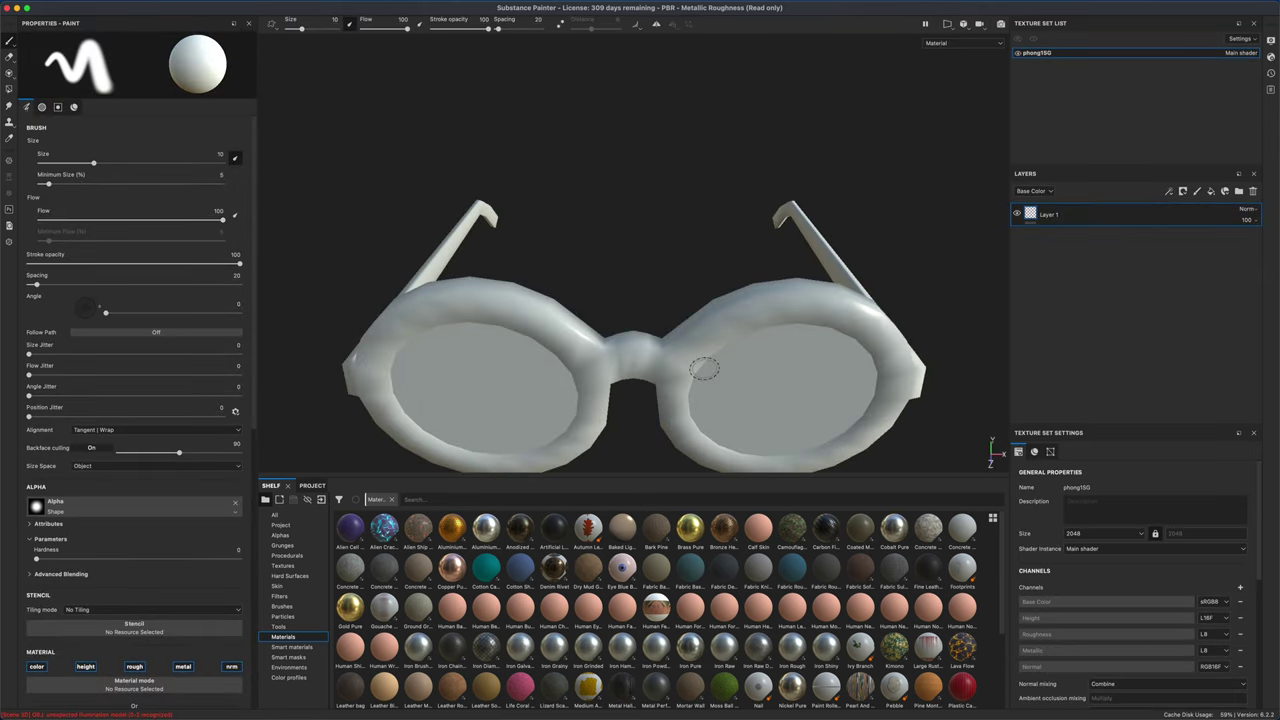
- Rename the phong1SG texture set as SunGlasses
{"action": "left_click_drag", "start_coordinate": [684, 351], "coordinate": [721, 346], "text": "alt"}
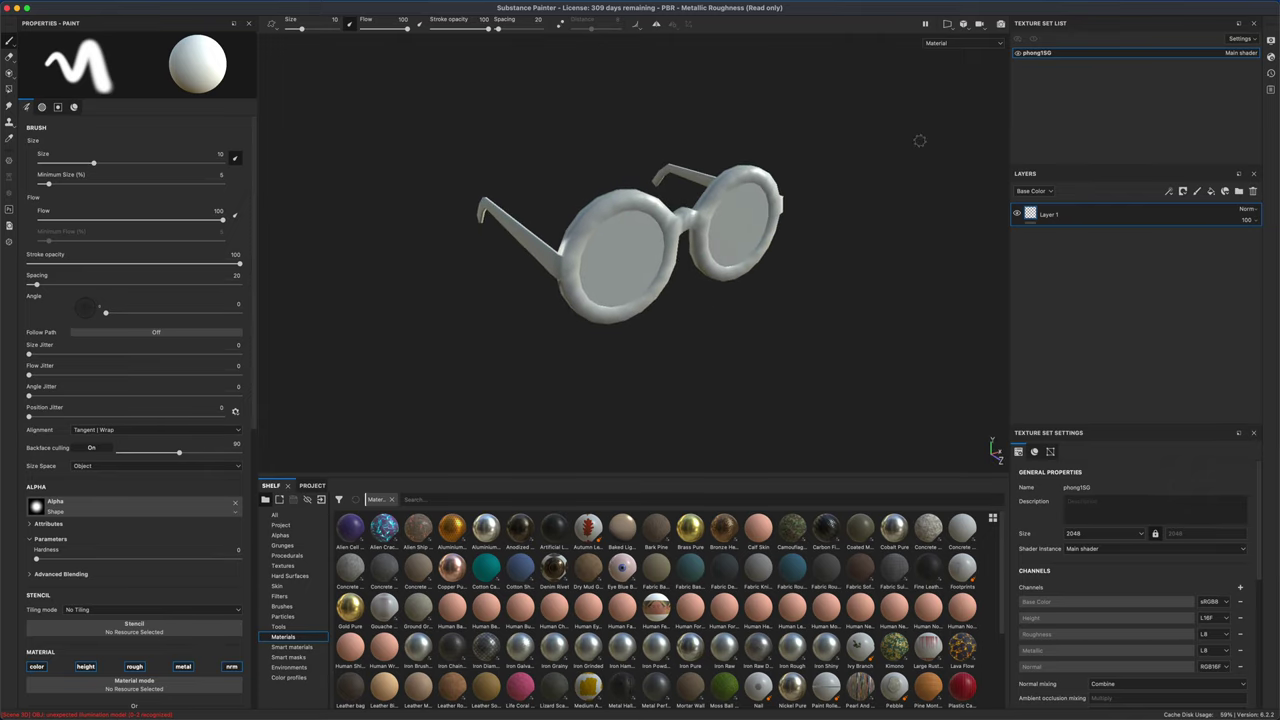
{"action": "left_click_drag", "start_coordinate": [826, 227], "coordinate": [947, 132], "text": "alt"}
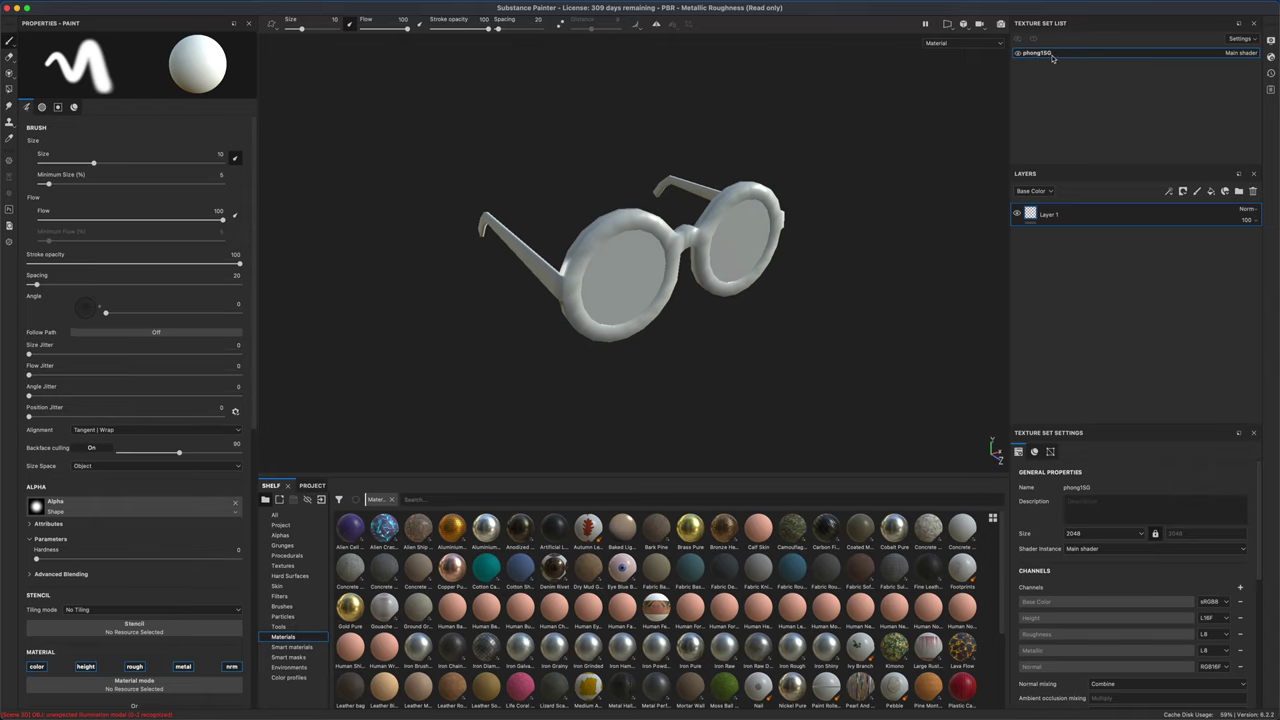
{"action": "double_click", "coordinate": [1049, 55]}
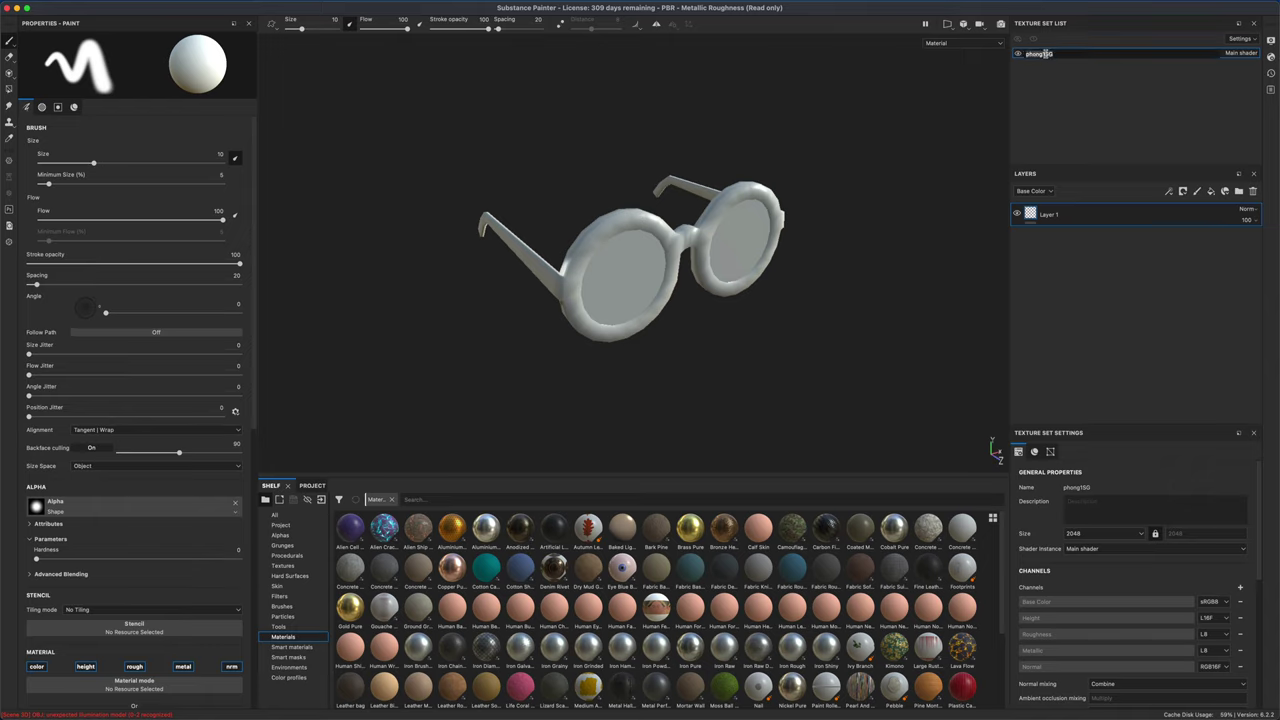
{"action": "type", "text": "gunGlasses"}
{"action": "key", "text": "Return"}
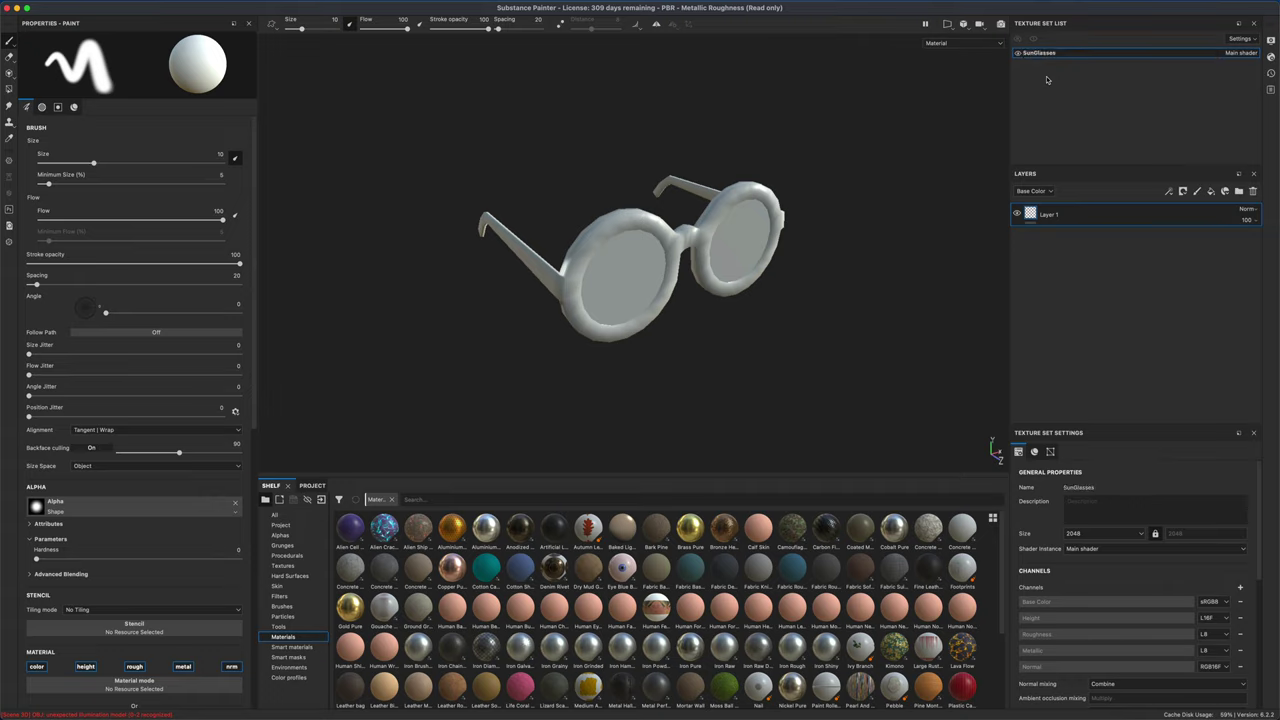
- Apply the Plastic Glossy Pure material from the shelf to the sunglasses as a new fill layer
{"action": "scroll", "coordinate": [947, 211], "scroll_direction": "up", "scroll_amount": 3}
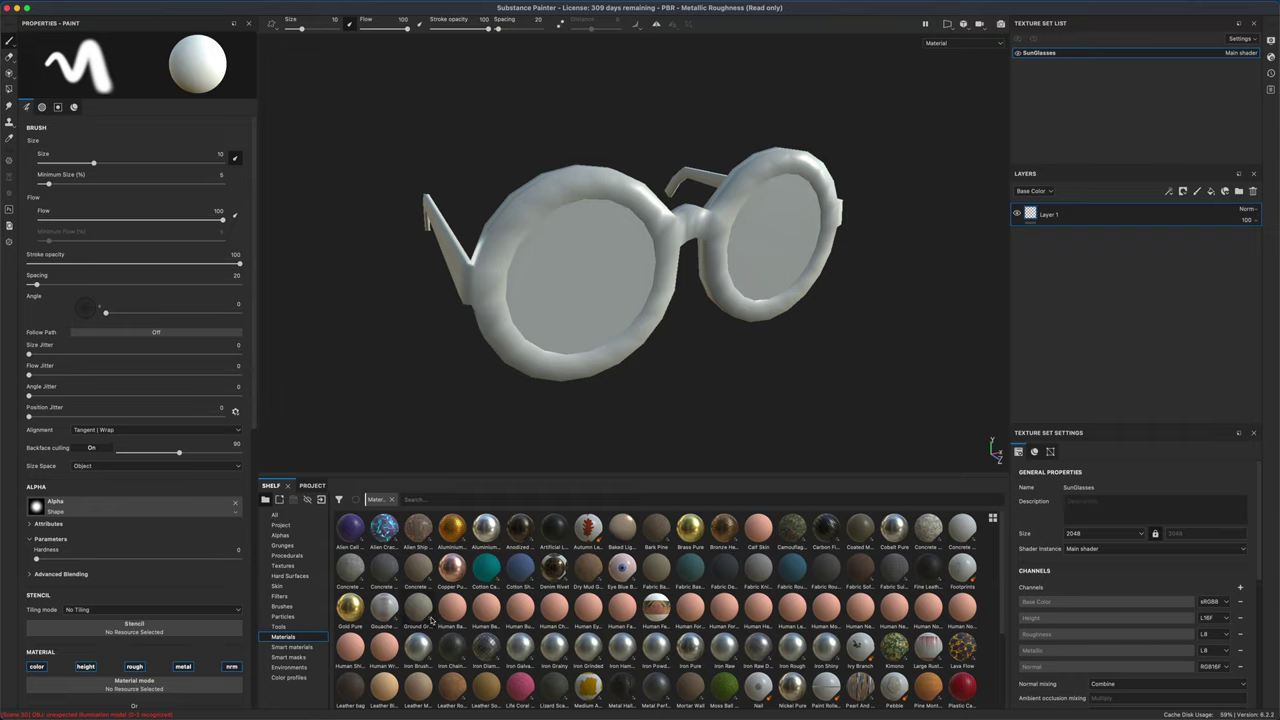
{"action": "scroll", "coordinate": [493, 620], "scroll_direction": "down", "scroll_amount": 3}
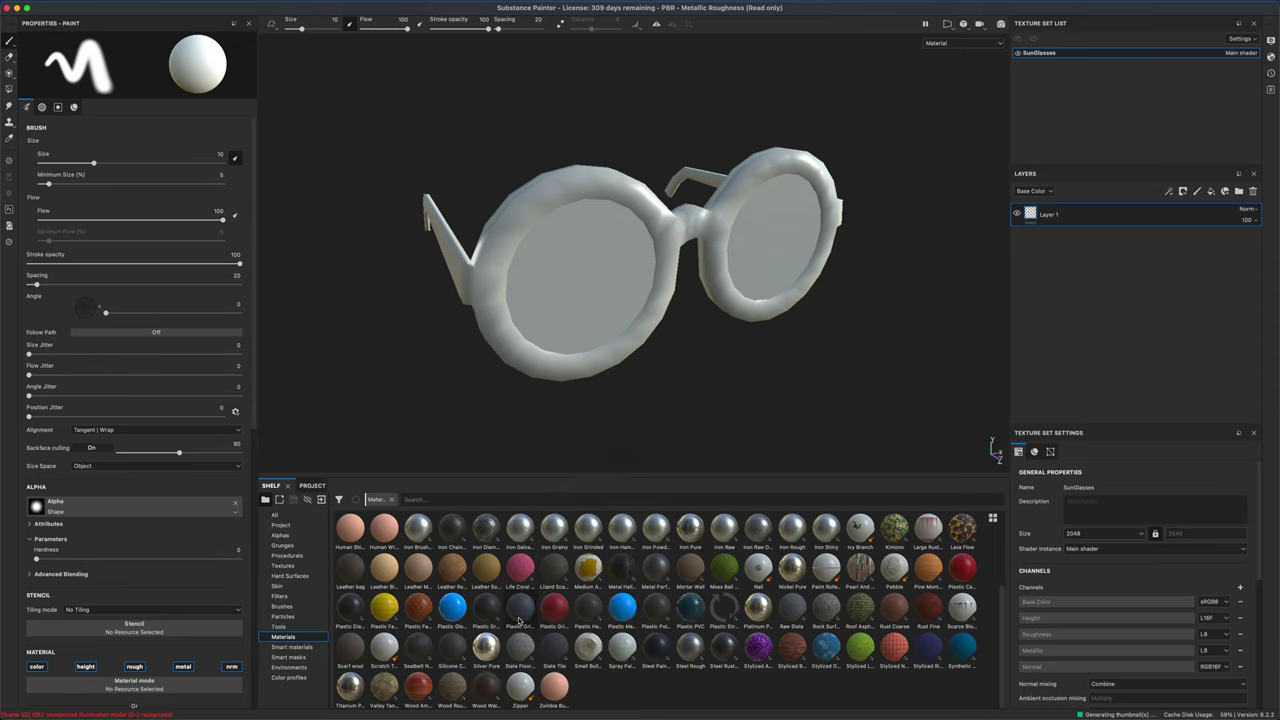
{"action": "left_click_drag", "start_coordinate": [452, 610], "coordinate": [711, 323]}
- Set the base color of the Plastic Glossy Pure layer to a near-black with RGB values of 0.021
{"action": "left_click_drag", "start_coordinate": [734, 366], "coordinate": [840, 300], "text": "alt"}
{"action": "left_click", "coordinate": [176, 273]}
{"action": "left_click_drag", "start_coordinate": [212, 346], "coordinate": [146, 364]}
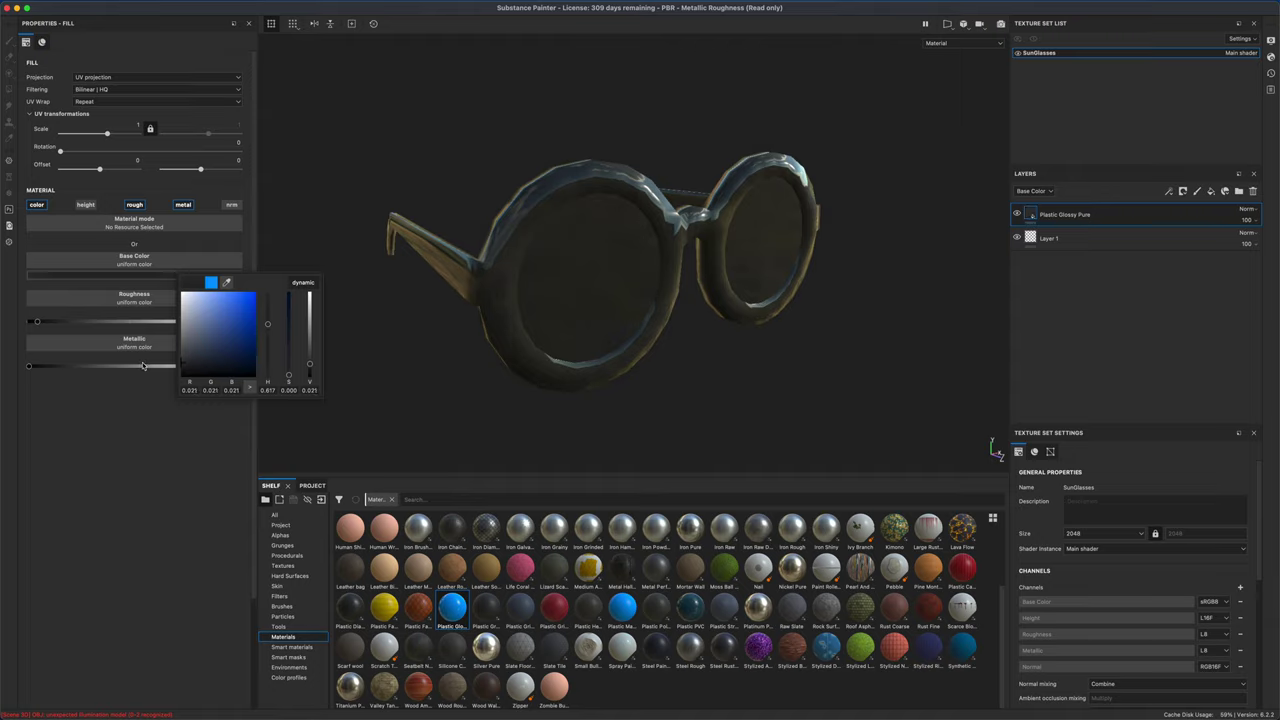
- Delete the empty Layer 1 beneath the Plastic Glossy Pure fill layer
{"action": "left_click_drag", "start_coordinate": [783, 406], "coordinate": [808, 423], "text": "alt"}
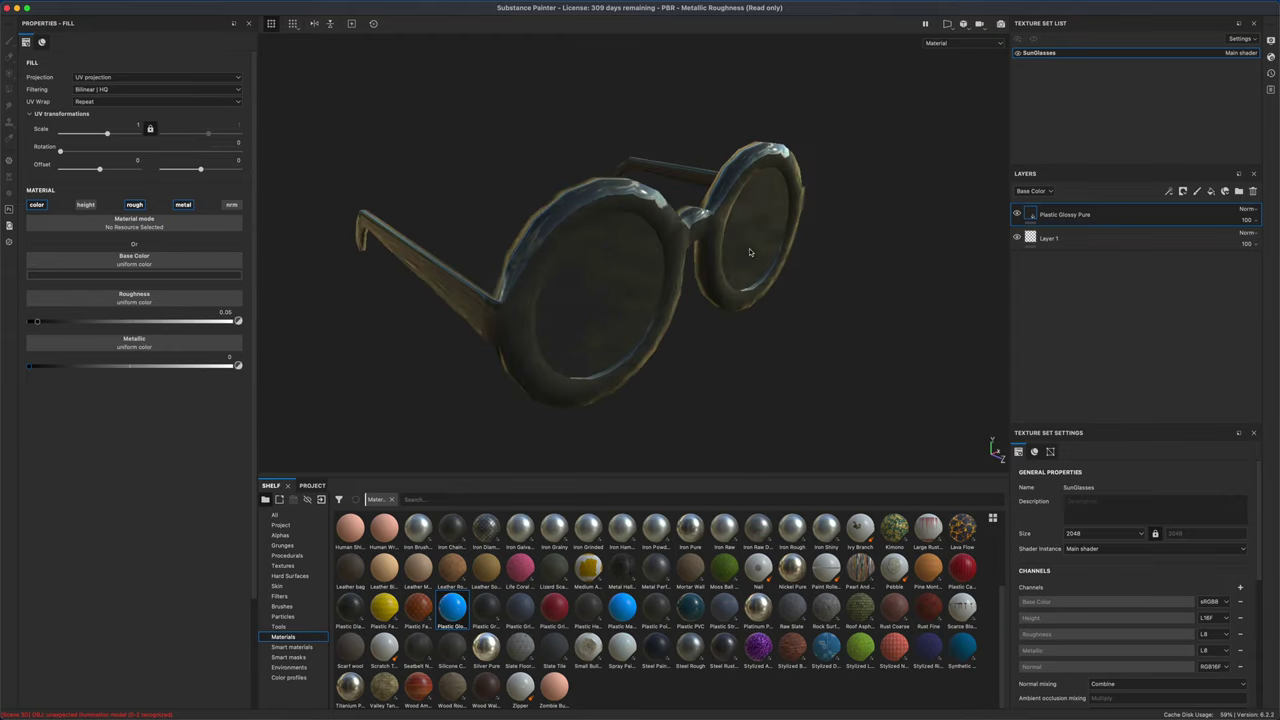
{"action": "left_click_drag", "start_coordinate": [803, 333], "coordinate": [703, 383], "text": "alt"}
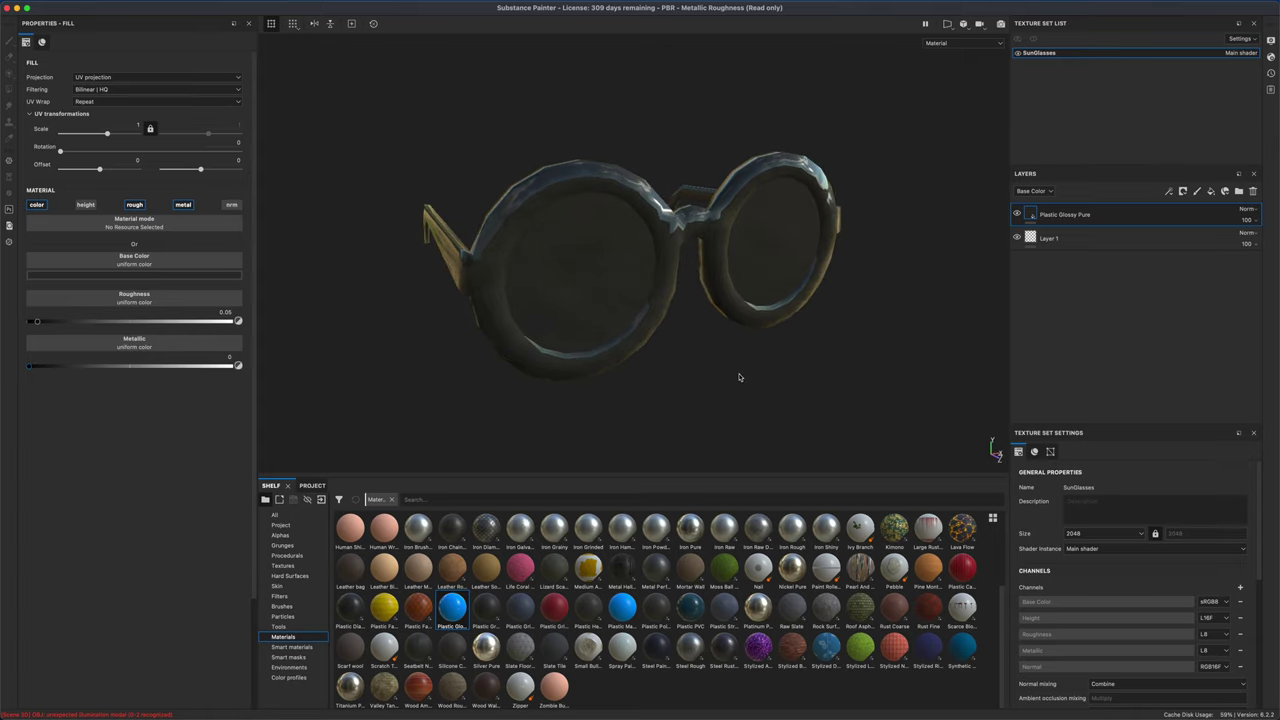
{"action": "left_click", "coordinate": [1045, 240]}
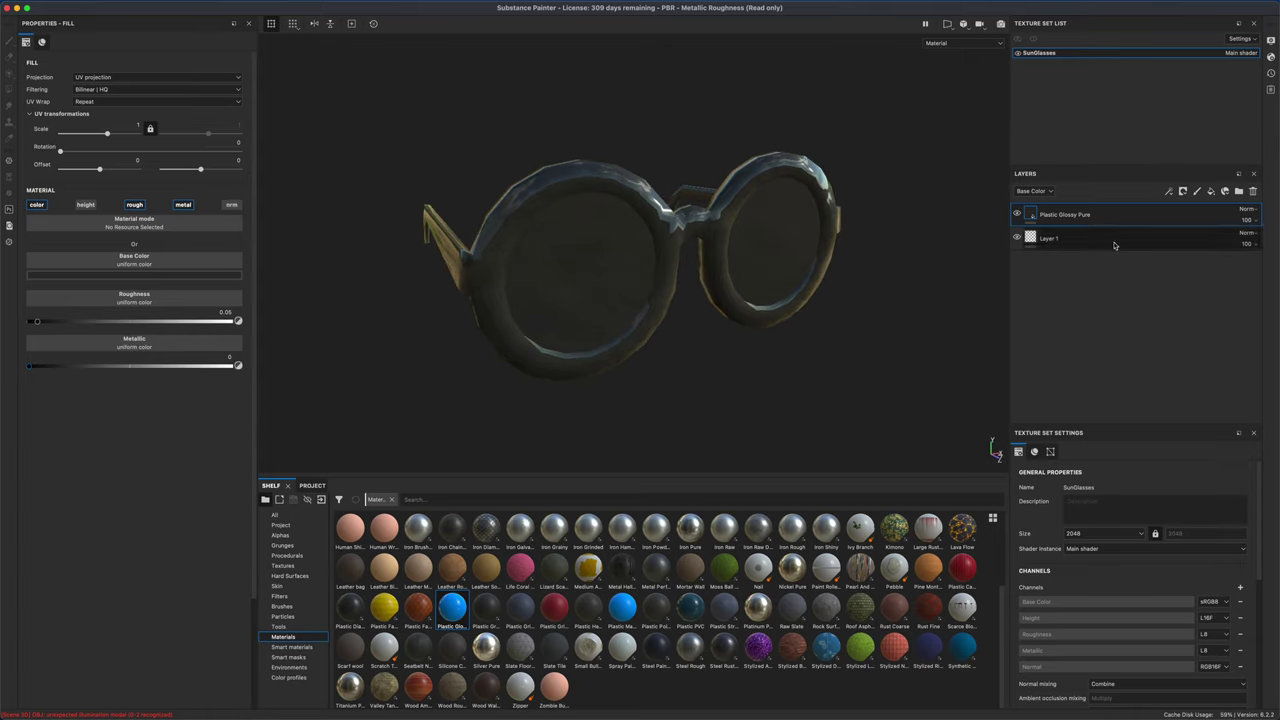
{"action": "left_click", "coordinate": [1253, 191]}
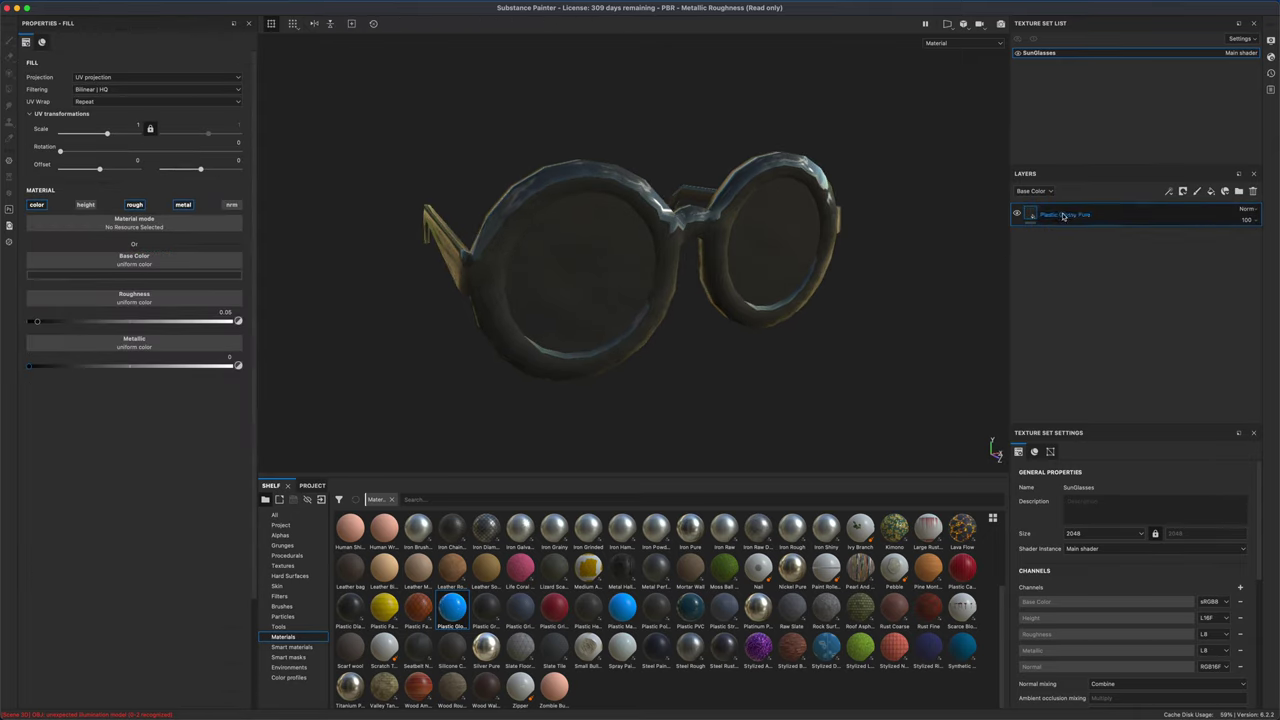
- Rename the Plastic Glossy Pure layer as Frame
{"action": "type", "text": "Fl"}
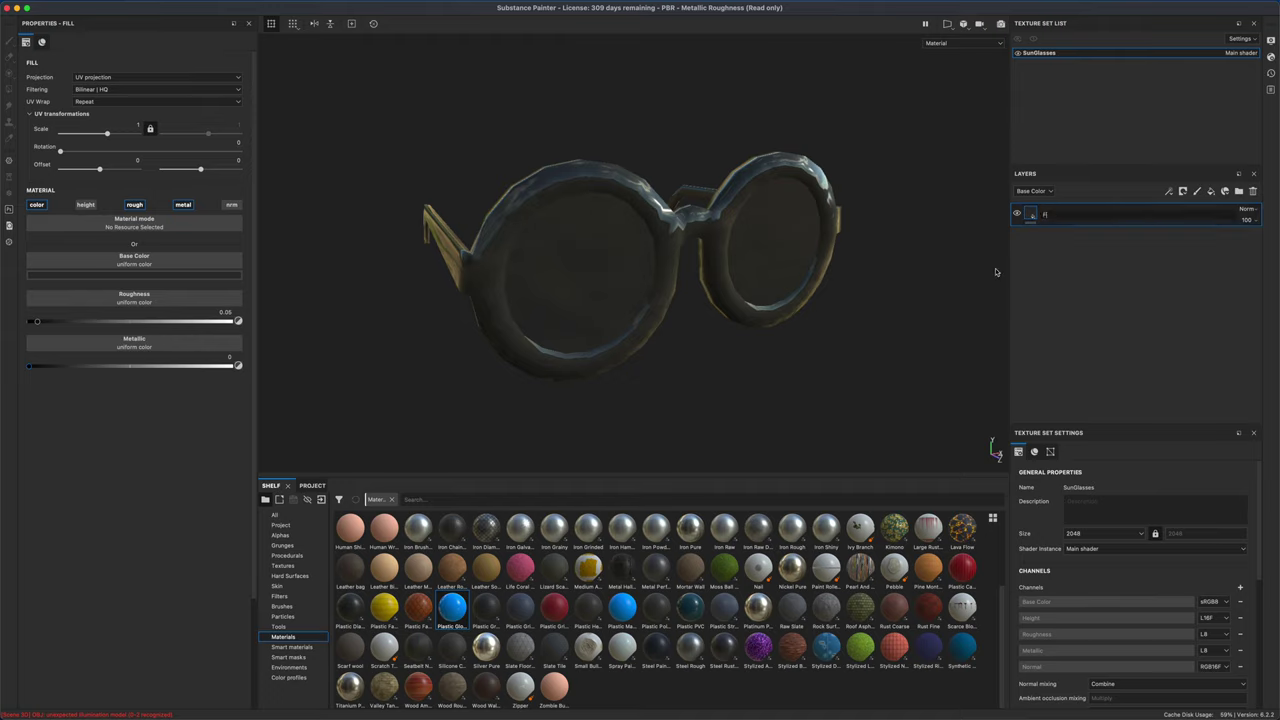
{"action": "type", "text": "ame"}
{"action": "key", "text": "Return"}
{"action": "left_click_drag", "start_coordinate": [912, 312], "coordinate": [930, 311], "text": "alt"}
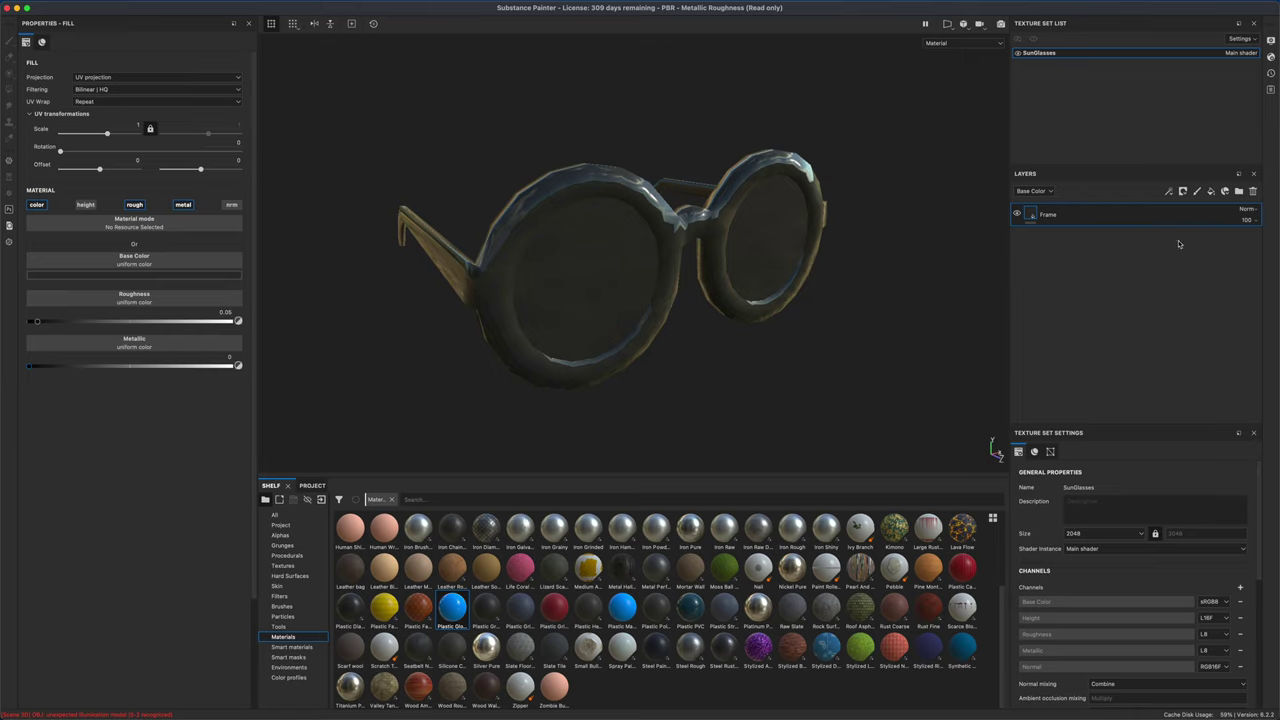
- Add a new fill layer above Frame and name it Glass
{"action": "left_click", "coordinate": [1213, 192]}
{"action": "double_click", "coordinate": [1058, 213]}
{"action": "type", "text": "Glass"}
{"action": "key", "text": "Return"}
- Set the Glass layer's base color to a saturated orange-red with RGB values of about 1.0, 0.11 and 0
{"action": "mouse_move", "coordinate": [870, 335]}
{"action": "left_mouse_down", "text": "alt"}
{"action": "mouse_move", "coordinate": [855, 348]}
{"action": "mouse_move", "coordinate": [852, 322]}
{"action": "left_mouse_up", "text": "alt"}
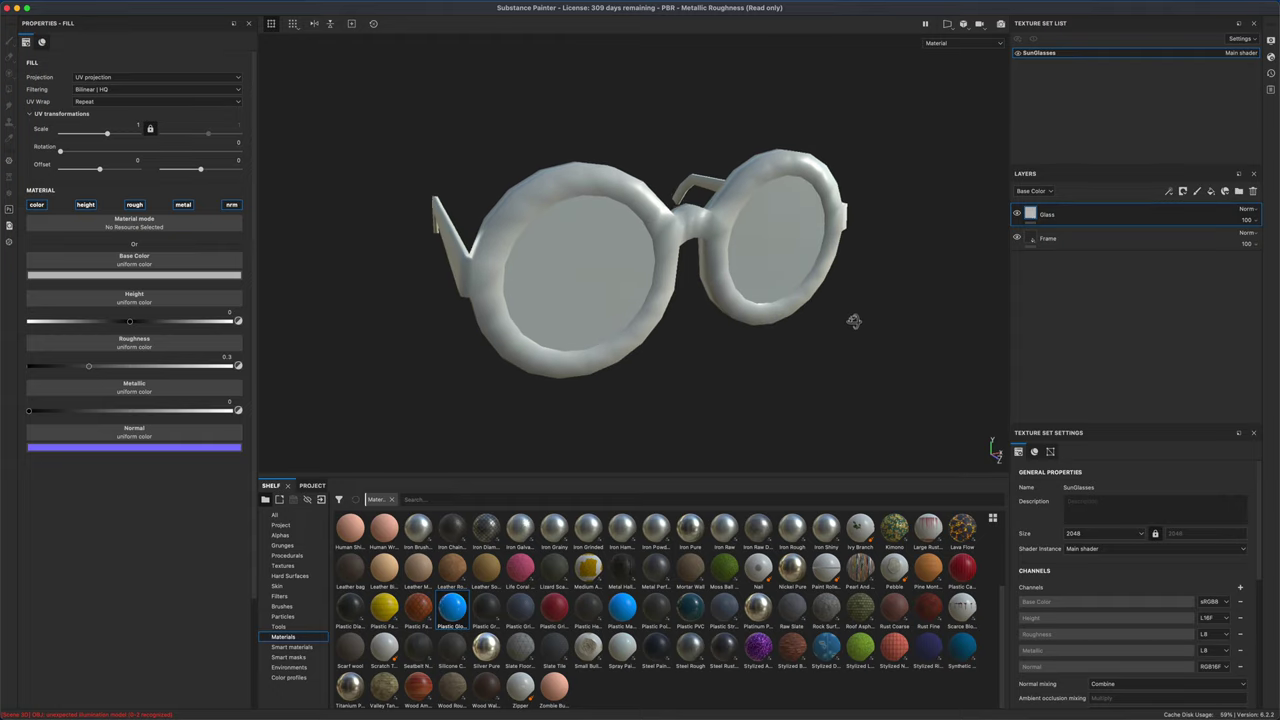
{"action": "left_click", "coordinate": [176, 277]}
{"action": "mouse_move", "coordinate": [266, 378]}
{"action": "left_mouse_down"}
{"action": "mouse_move", "coordinate": [266, 350]}
{"action": "mouse_move", "coordinate": [266, 374]}
{"action": "left_mouse_up"}
{"action": "left_click_drag", "start_coordinate": [245, 313], "coordinate": [254, 295]}
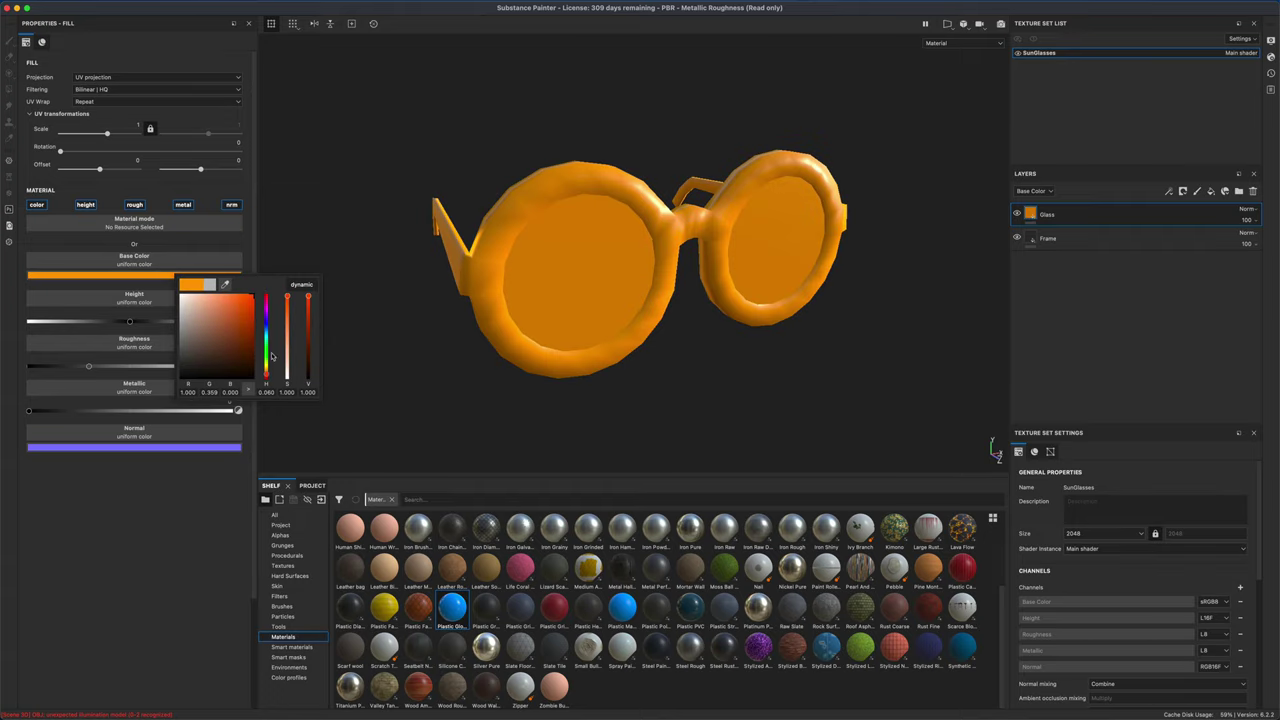
{"action": "left_click_drag", "start_coordinate": [266, 378], "coordinate": [266, 380]}
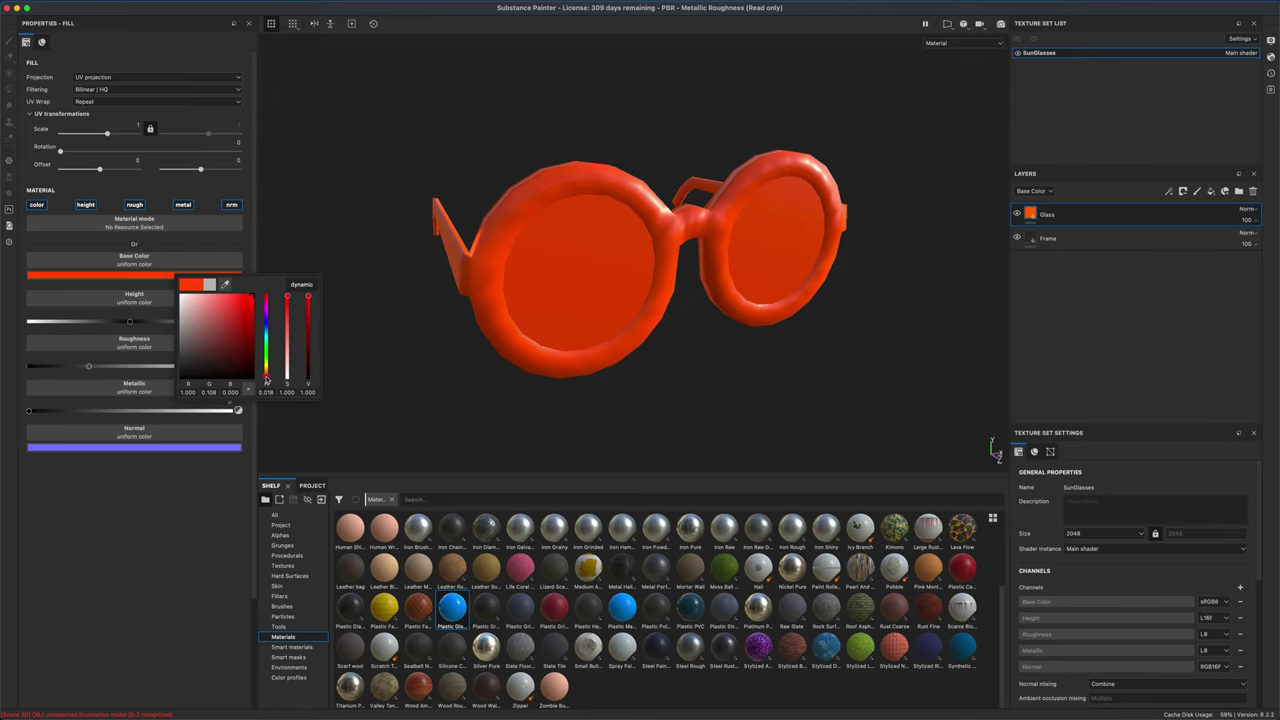
{"action": "left_click", "coordinate": [1015, 319]}
- Add a black mask to the Glass layer
{"action": "left_click_drag", "start_coordinate": [836, 369], "coordinate": [960, 340], "text": "alt"}
{"action": "right_click", "coordinate": [1033, 214]}
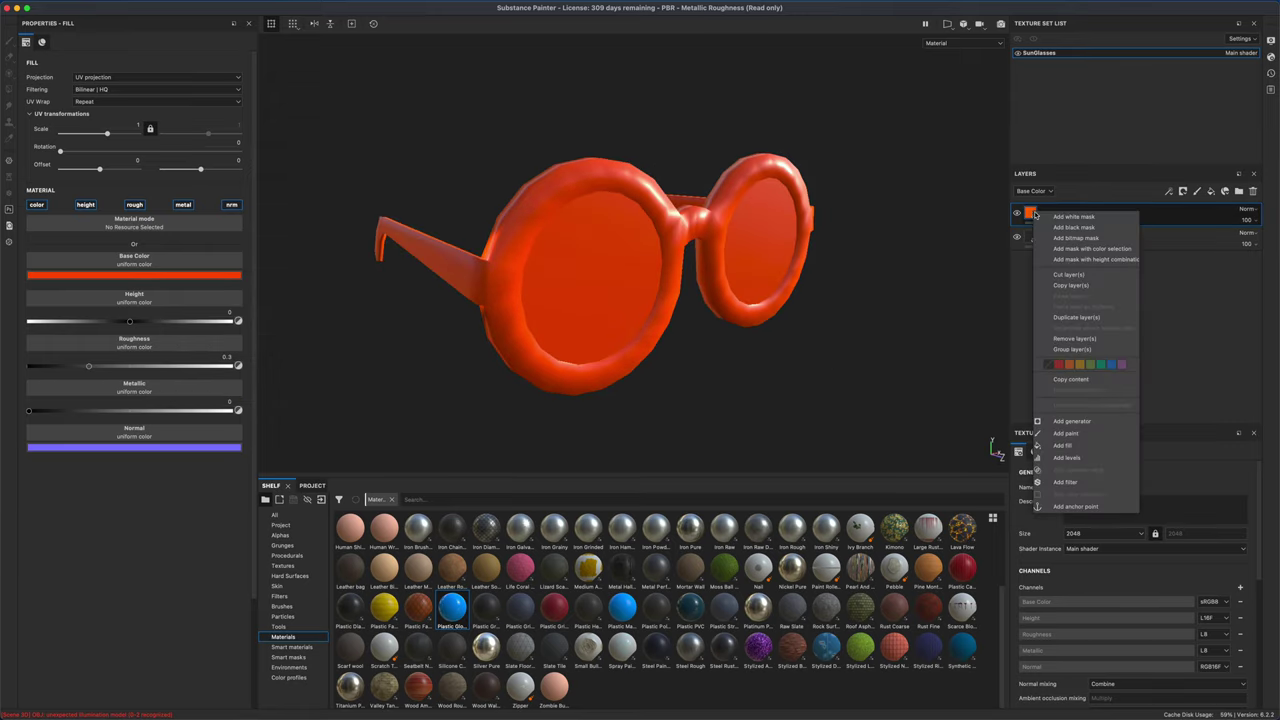
{"action": "left_click", "coordinate": [1065, 229]}
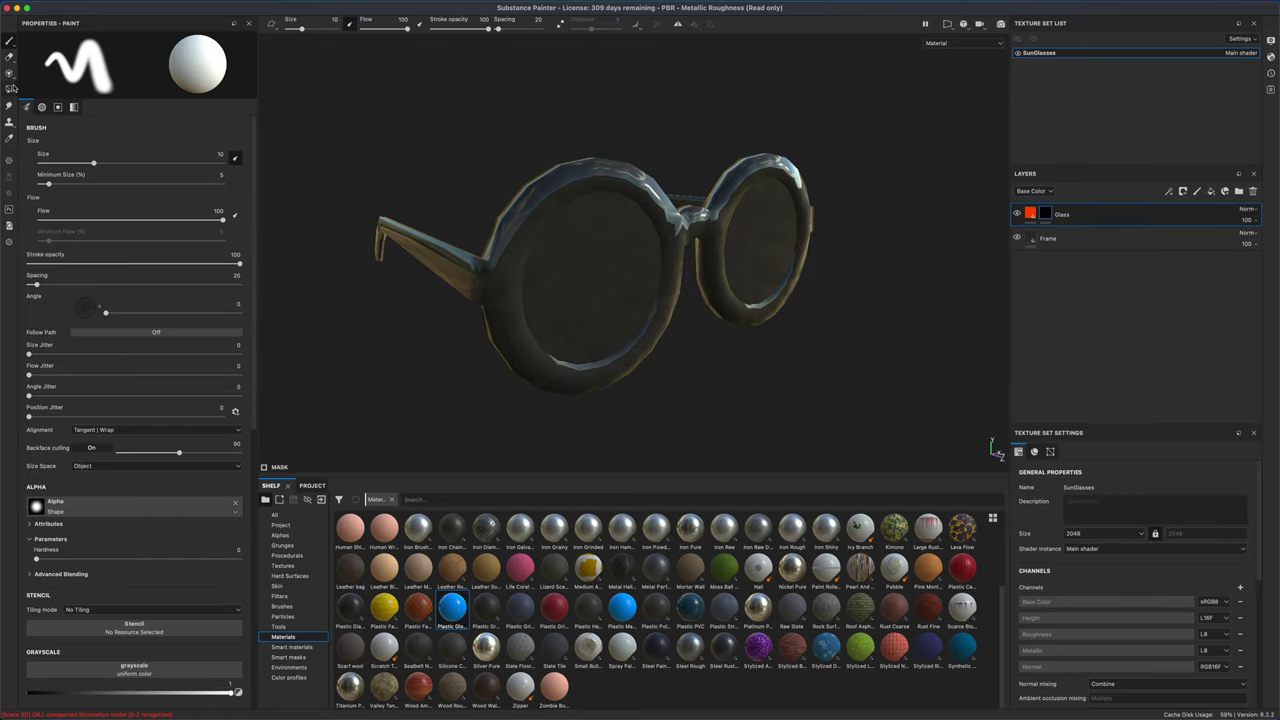
- Reveal the Glass layer's color on both lenses by filling their UV islands in the mask with Polygon Fill
{"action": "left_click", "coordinate": [9, 90]}
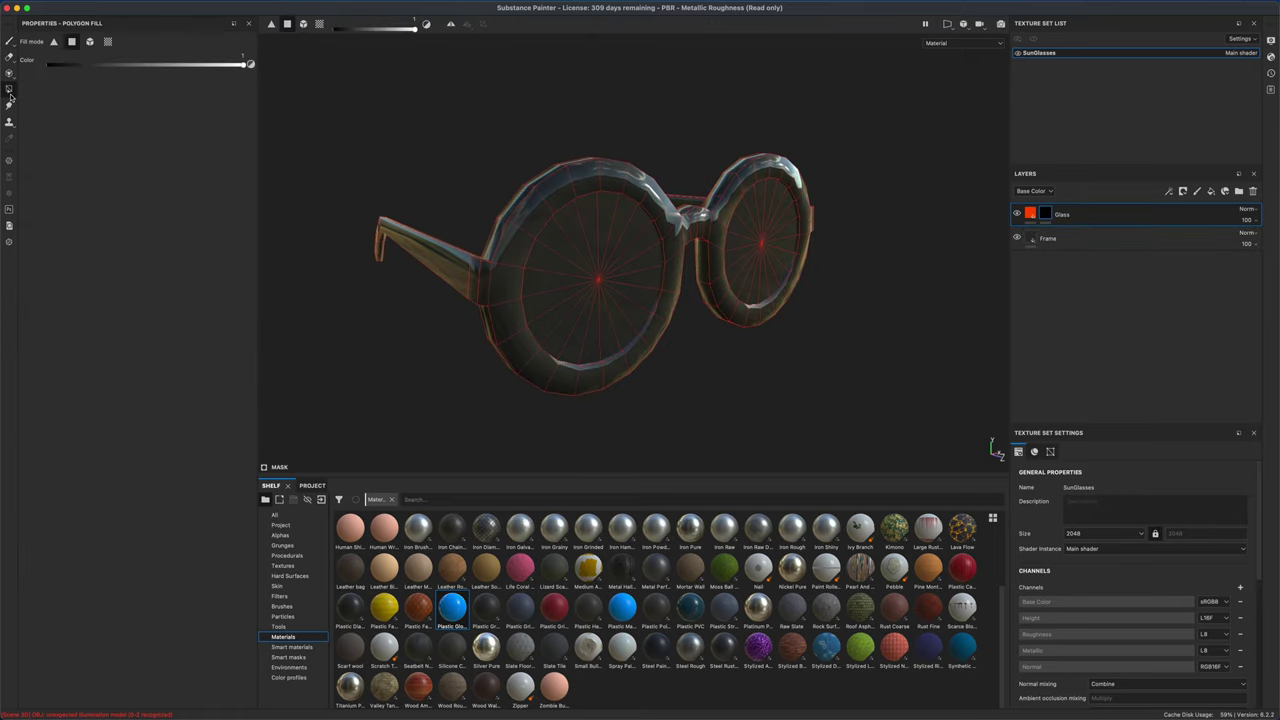
{"action": "left_click", "coordinate": [107, 42]}
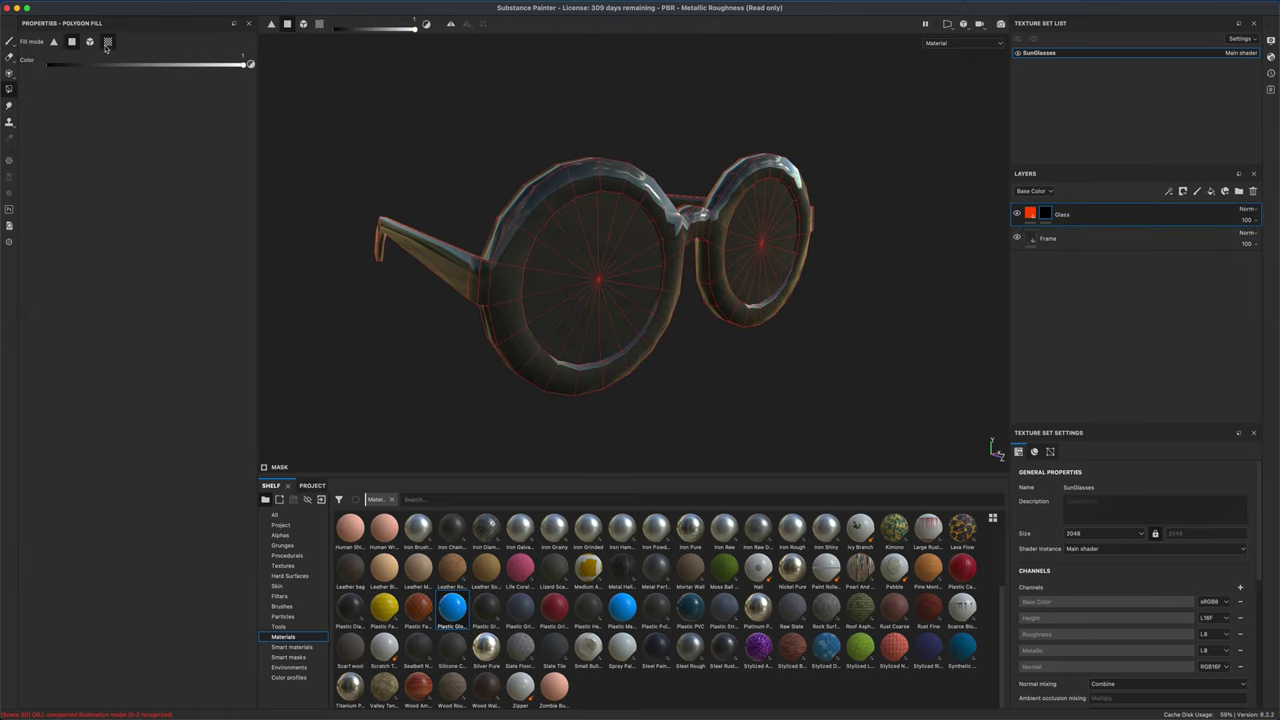
{"action": "left_click", "coordinate": [598, 293]}
{"action": "left_click_drag", "start_coordinate": [694, 411], "coordinate": [622, 397], "text": "alt"}
{"action": "mouse_move", "coordinate": [356, 261]}
{"action": "left_mouse_down", "text": "alt"}
{"action": "mouse_move", "coordinate": [766, 380]}
{"action": "mouse_move", "coordinate": [771, 360]}
{"action": "mouse_move", "coordinate": [806, 366]}
{"action": "mouse_move", "coordinate": [788, 353]}
{"action": "mouse_move", "coordinate": [830, 343]}
{"action": "mouse_move", "coordinate": [686, 323]}
{"action": "mouse_move", "coordinate": [788, 331]}
{"action": "left_mouse_up", "text": "alt"}
{"action": "key", "text": "p"}
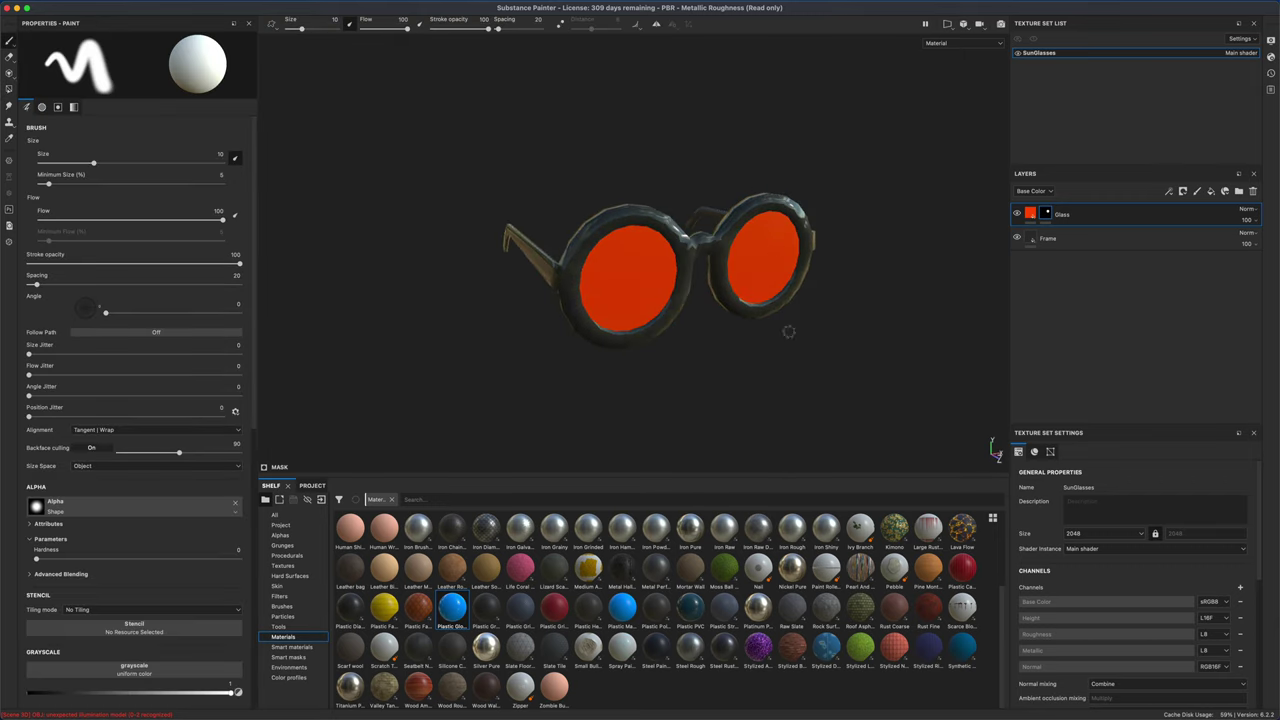
{"action": "left_click_drag", "start_coordinate": [776, 249], "coordinate": [909, 331], "text": "alt"}
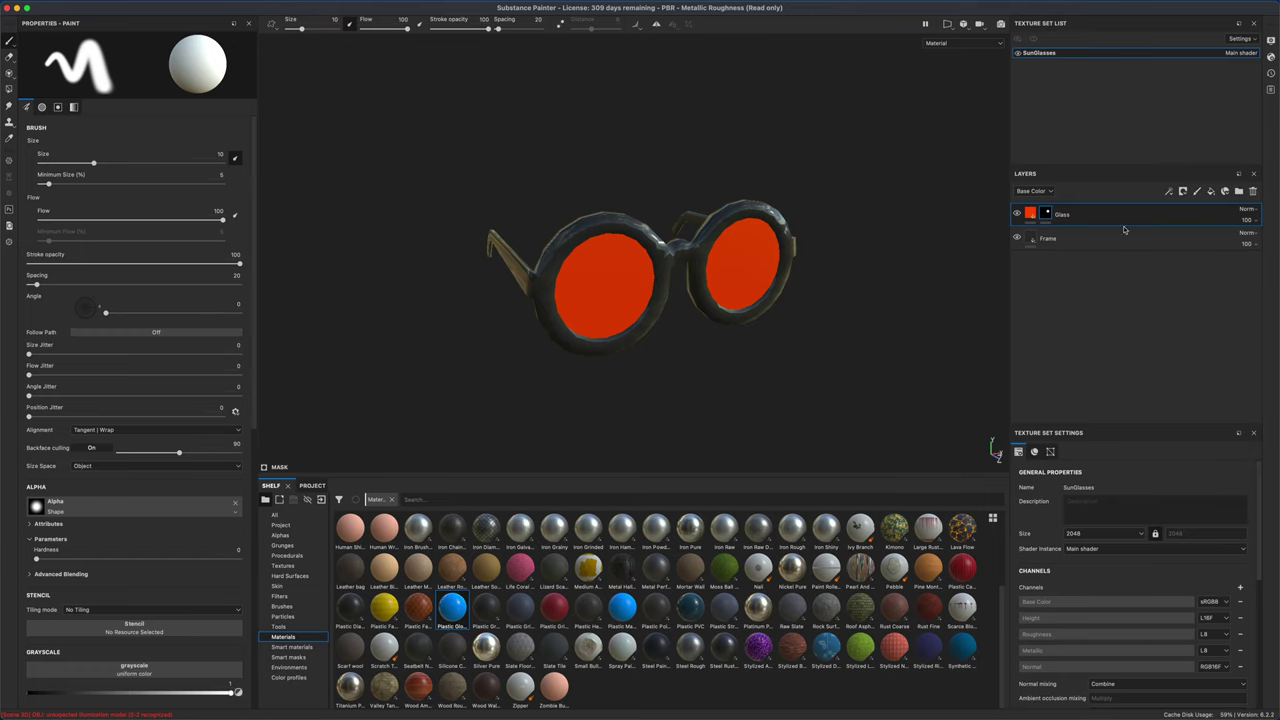
- Switch the main shader to pbr-metal-rough-with-alpha-blending
{"action": "left_click", "coordinate": [1272, 58]}
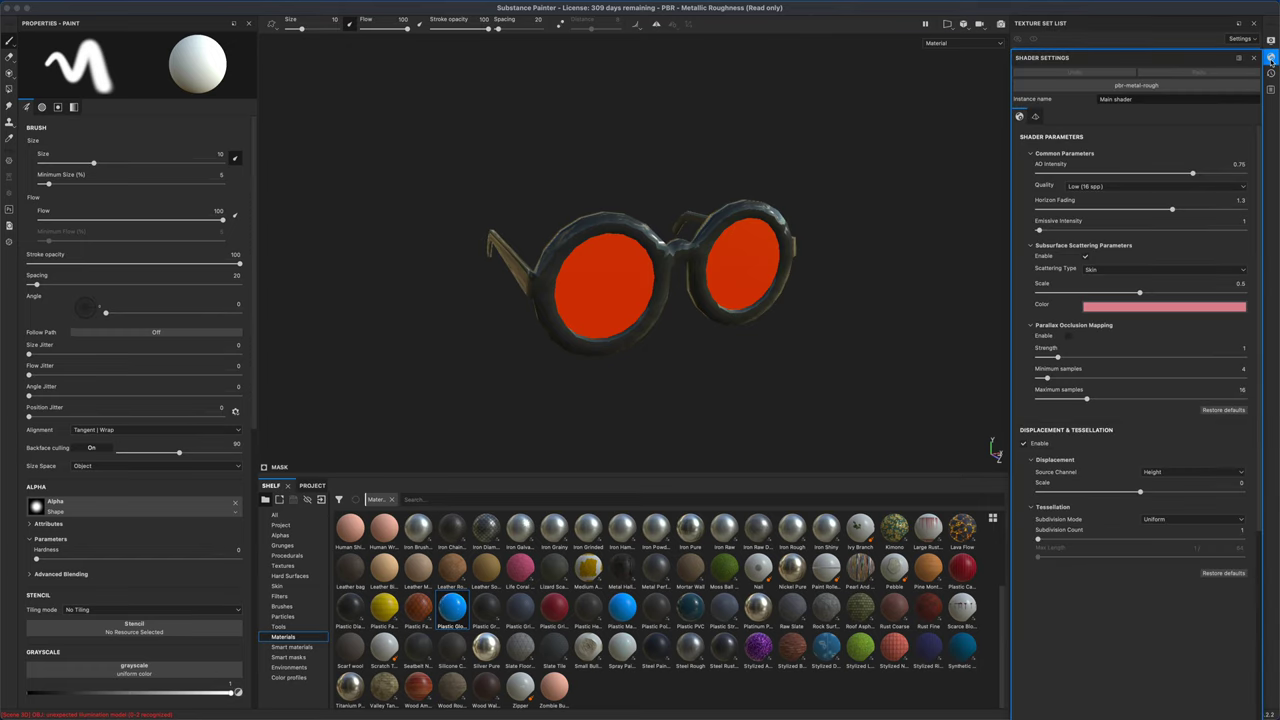
{"action": "left_click", "coordinate": [1159, 87]}
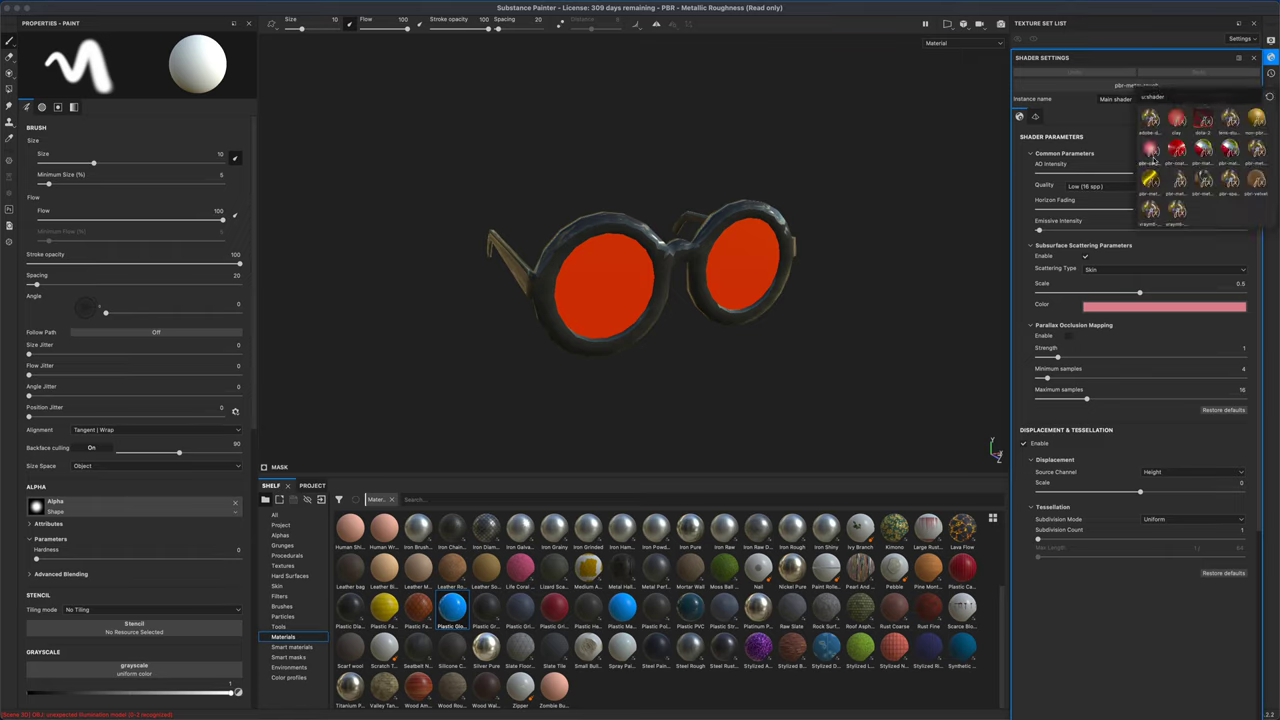
{"action": "mouse_move", "coordinate": [1179, 181]}
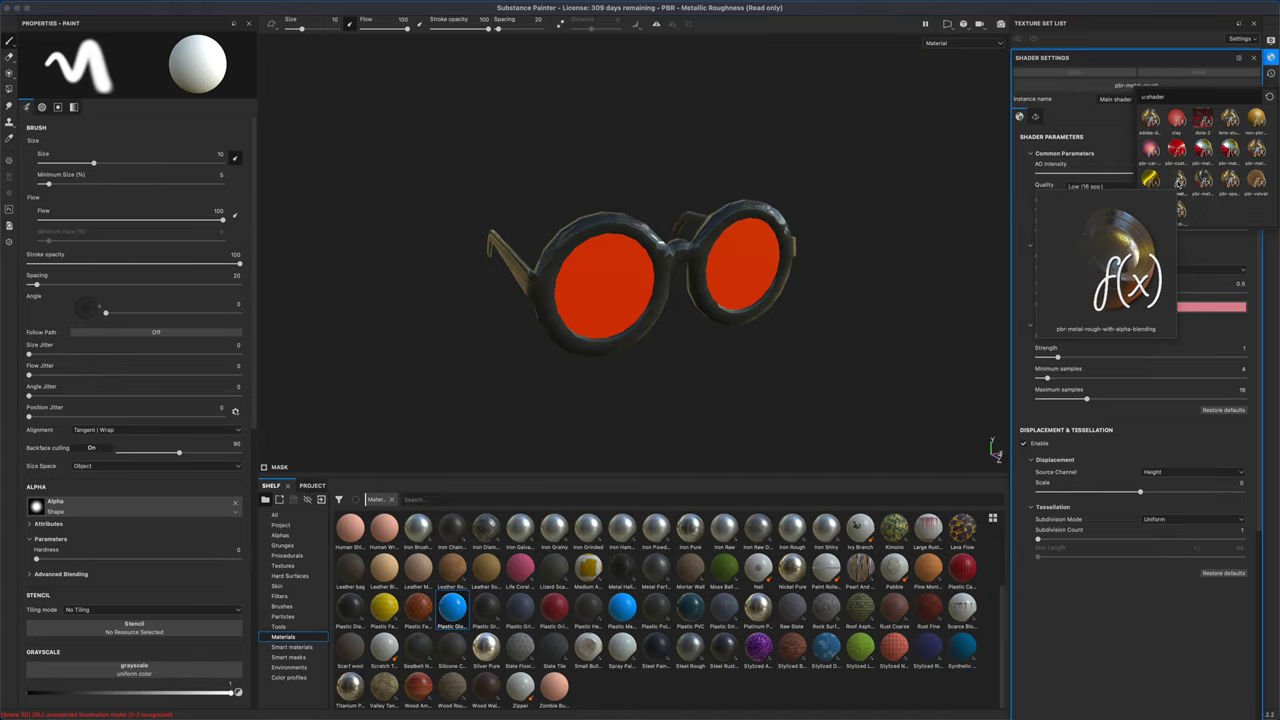
{"action": "left_click", "coordinate": [1179, 182]}
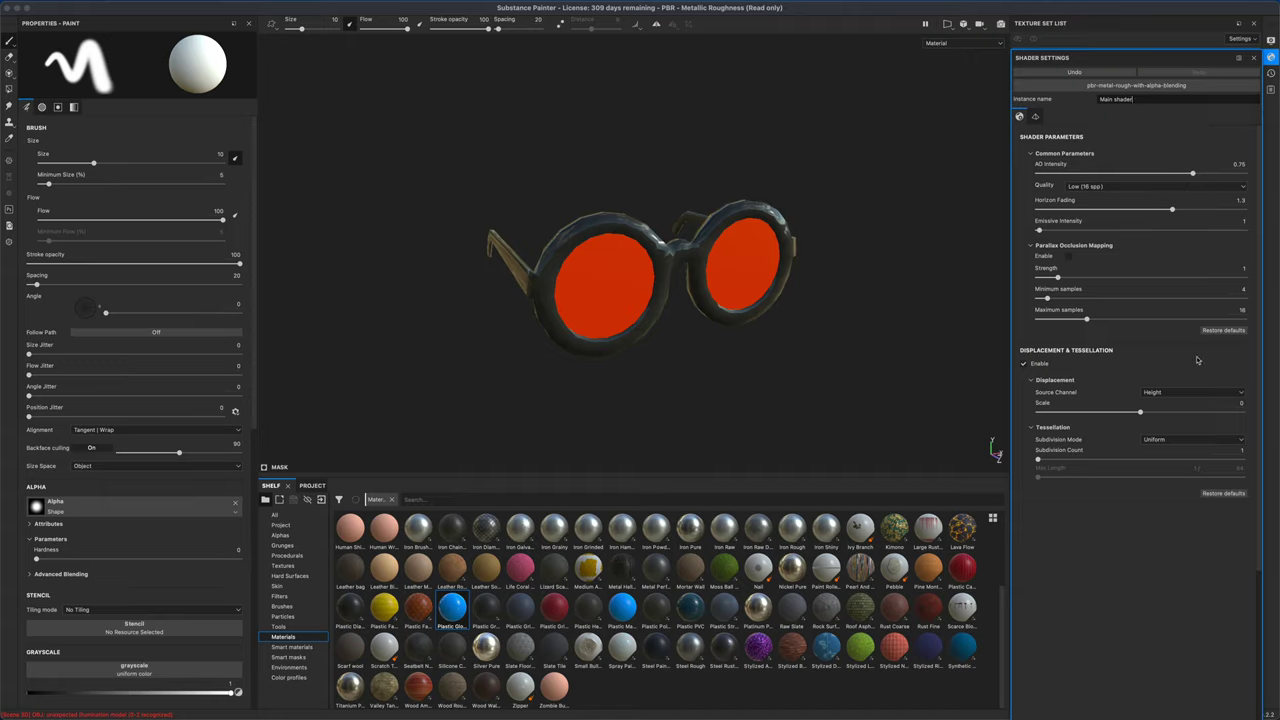
{"action": "left_click", "coordinate": [1254, 61]}
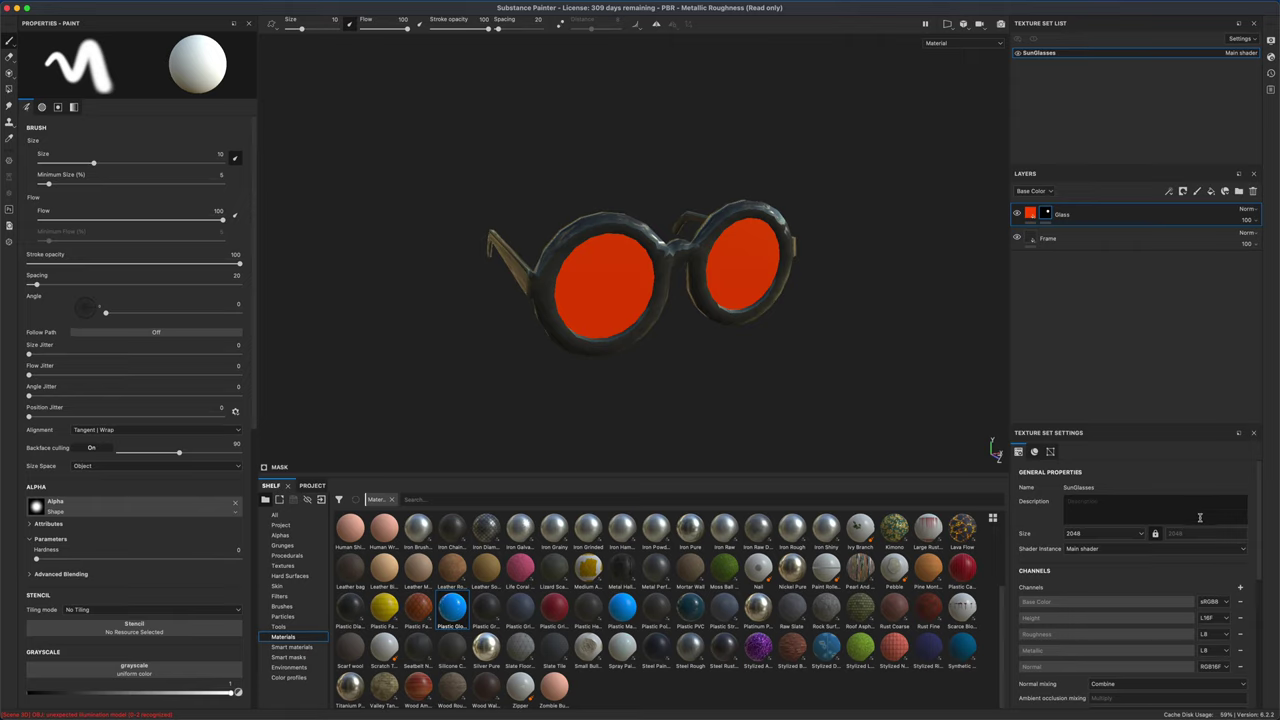
- Add an Opacity channel to the SunGlasses texture set
{"action": "scroll", "coordinate": [1261, 514], "scroll_direction": "down", "scroll_amount": 2}
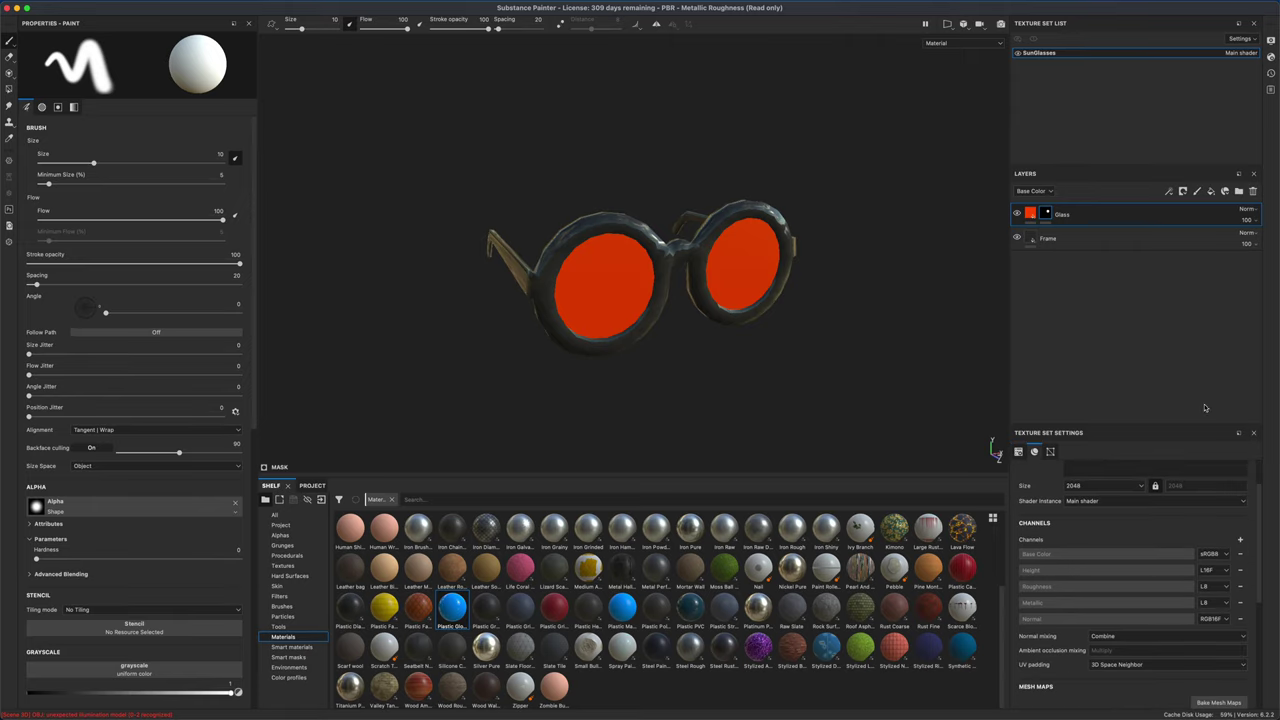
{"action": "left_click", "coordinate": [1241, 540]}
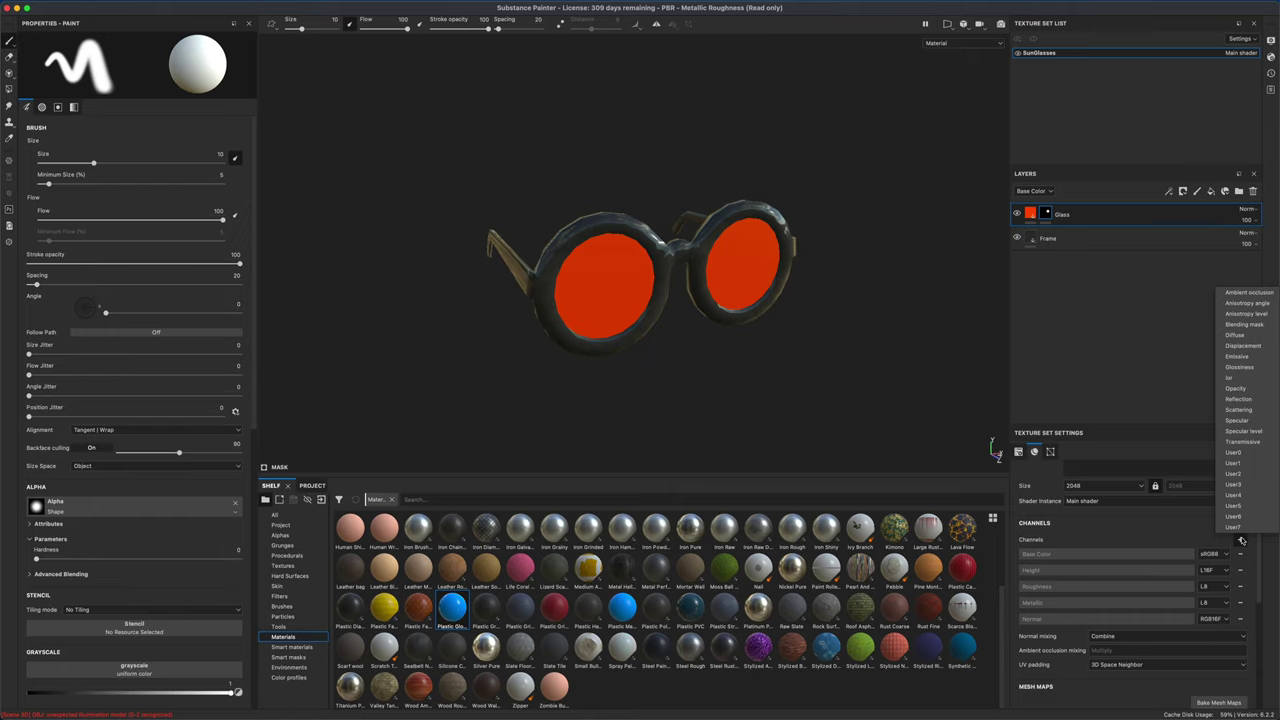
{"action": "left_click", "coordinate": [1237, 391]}
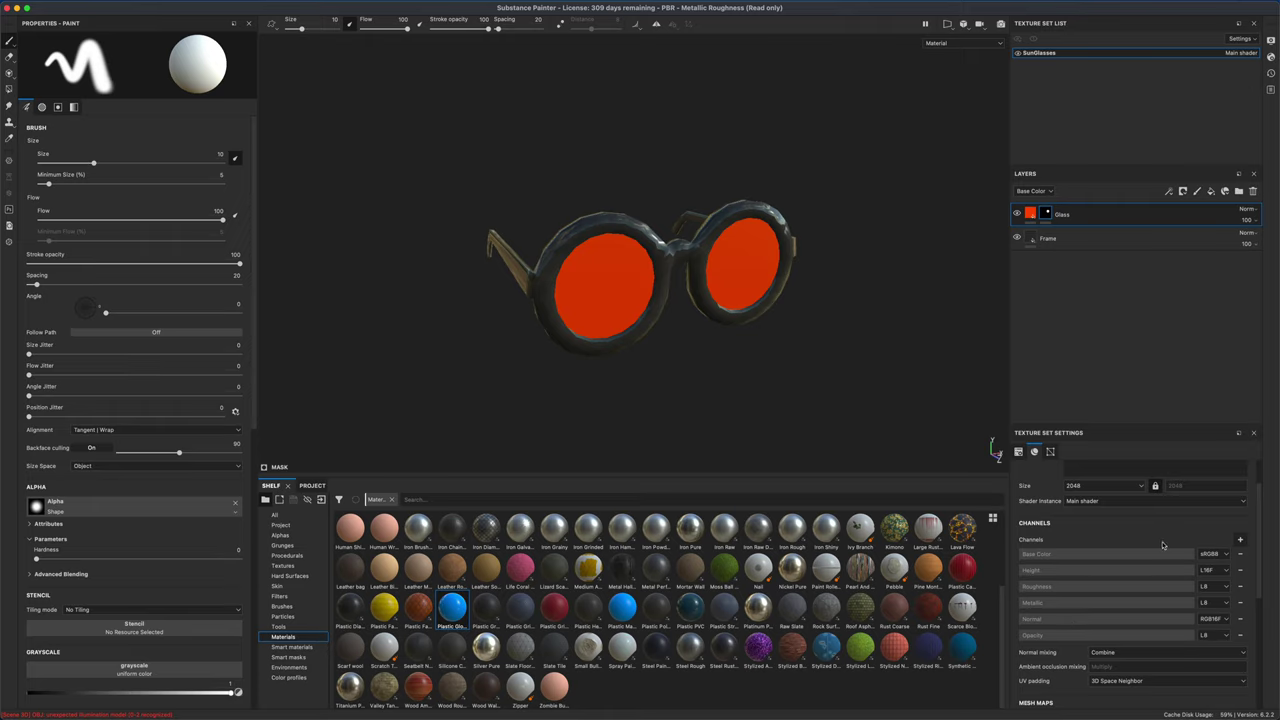
- Bake all seven mesh maps for the SunGlasses texture set at an output size of 2048
{"action": "scroll", "coordinate": [1262, 584], "scroll_direction": "down", "scroll_amount": 3}
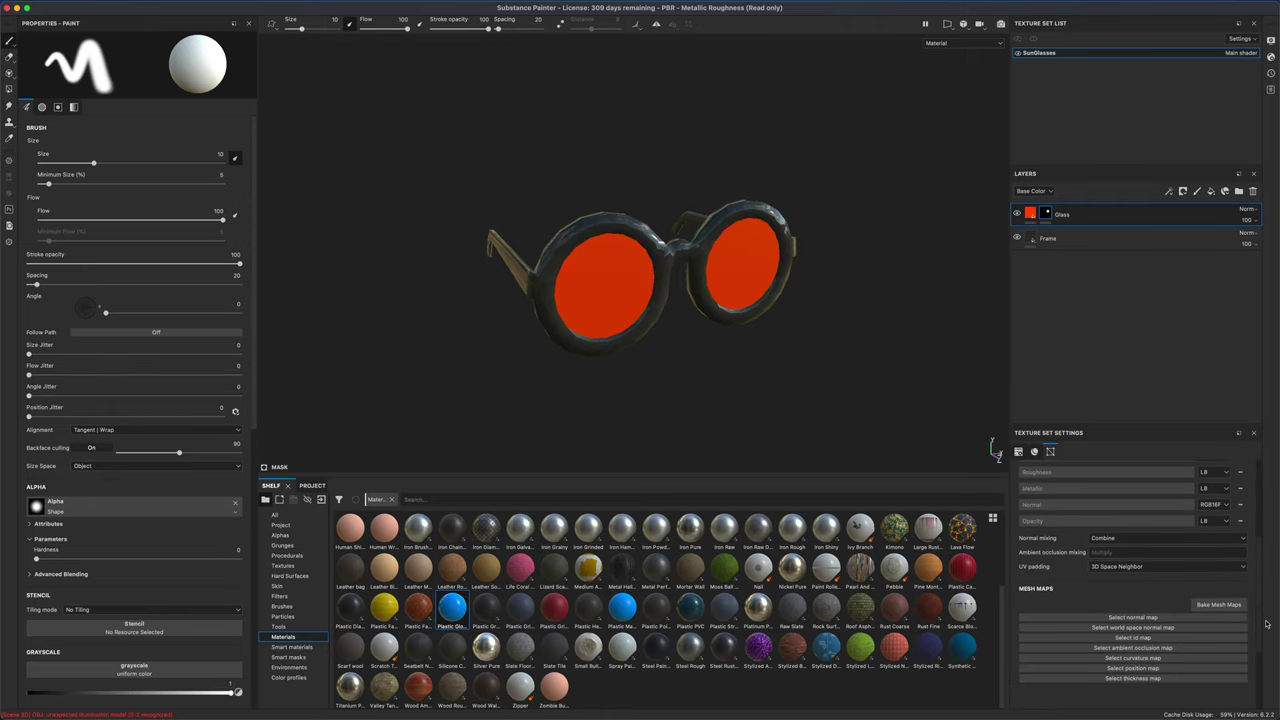
{"action": "left_click", "coordinate": [1211, 605]}
{"action": "left_click", "coordinate": [1216, 606]}
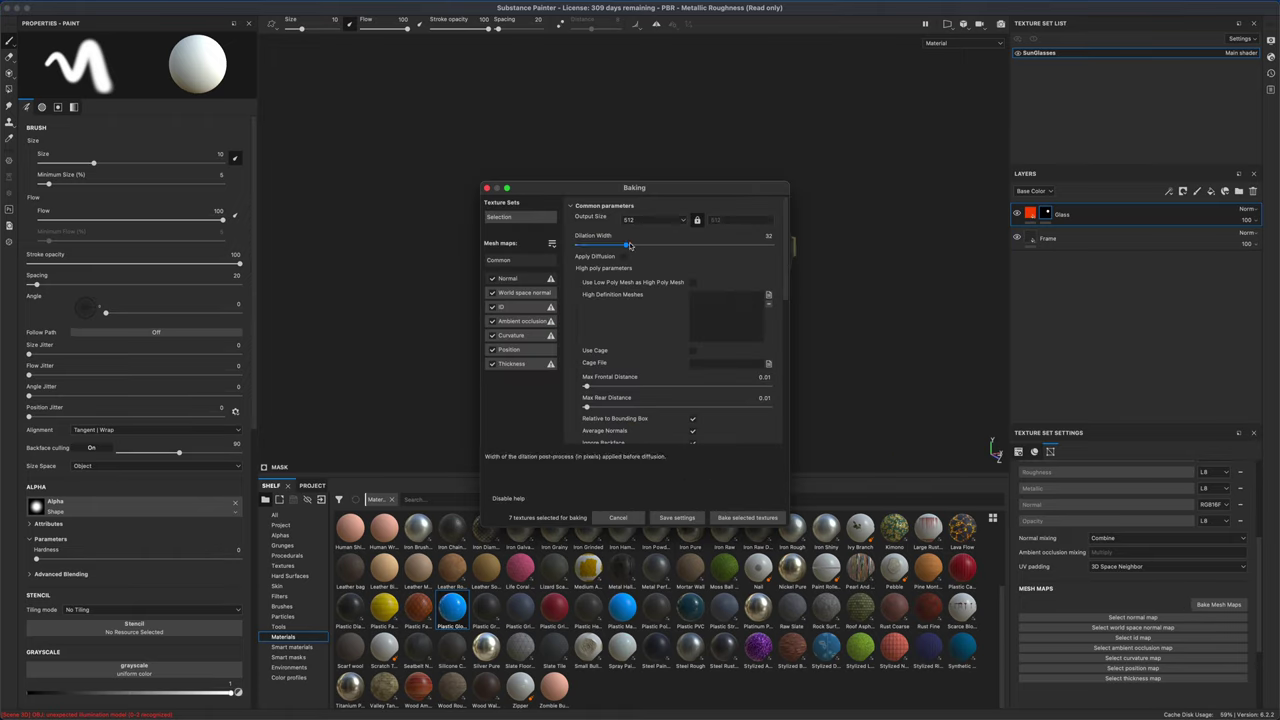
{"action": "left_click", "coordinate": [653, 220]}
{"action": "left_click", "coordinate": [646, 279]}
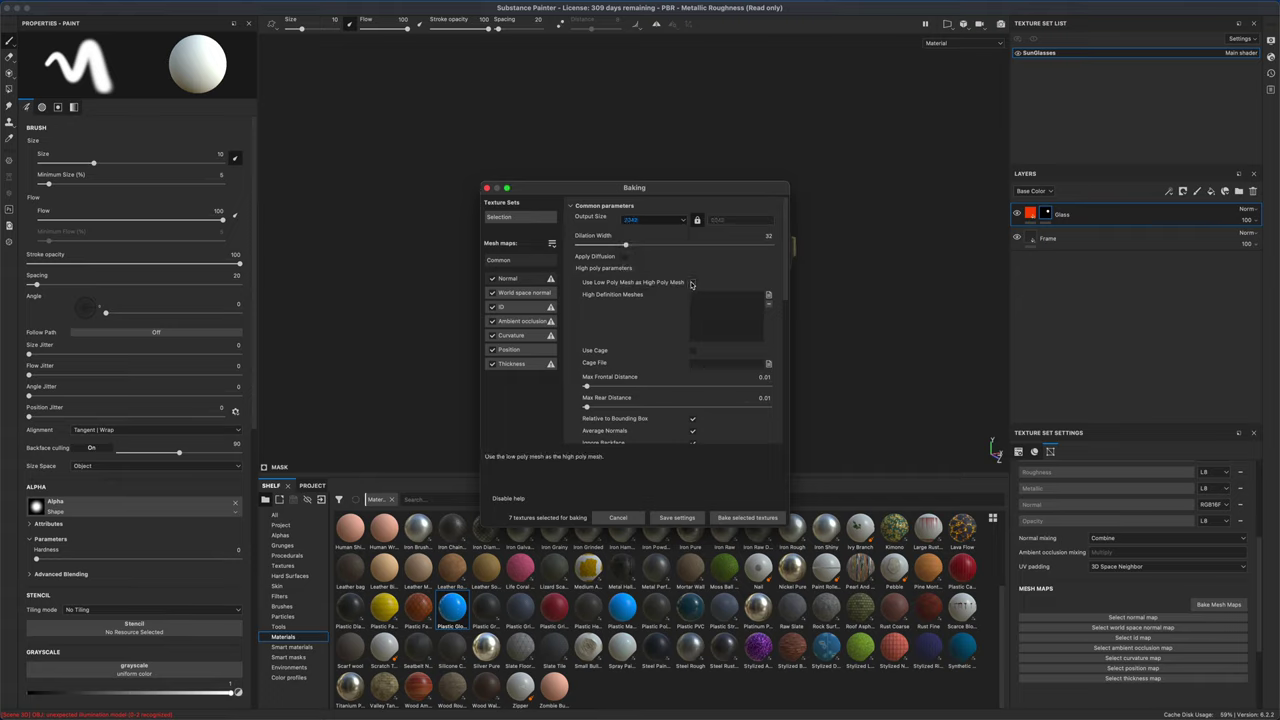
{"action": "left_click", "coordinate": [746, 518]}
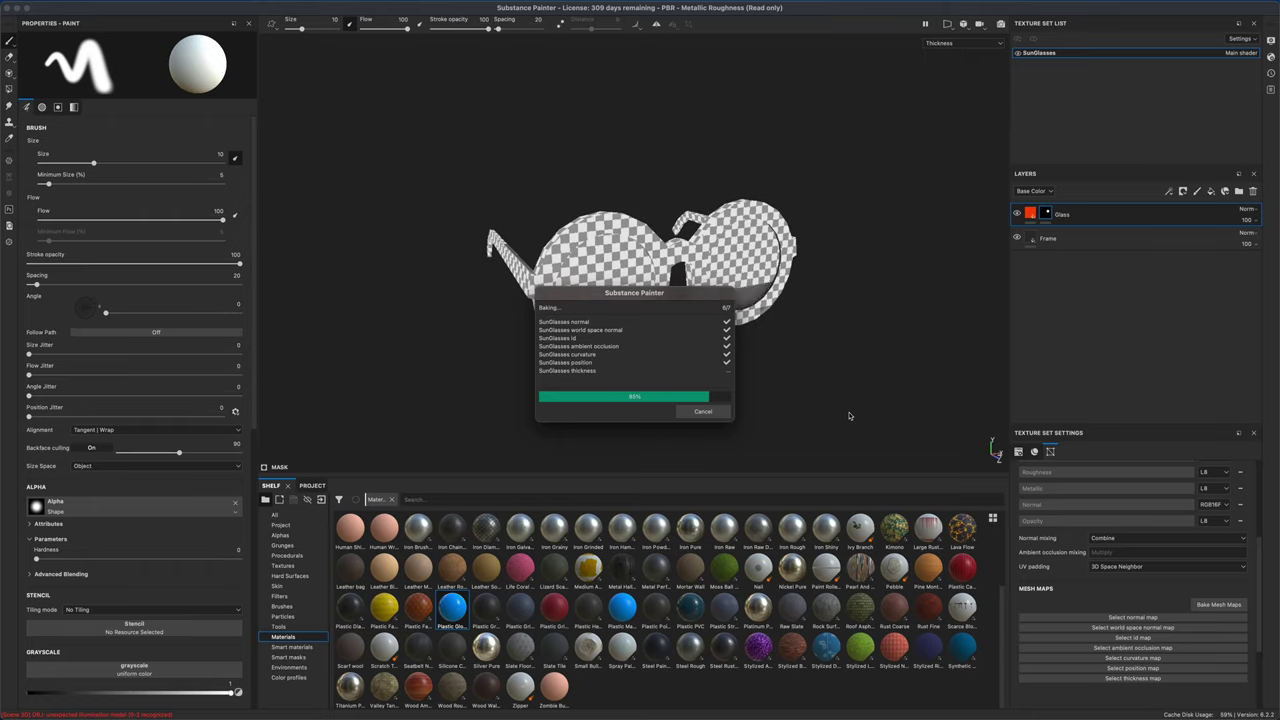
{"action": "left_click_drag", "start_coordinate": [755, 407], "coordinate": [771, 380], "text": "alt"}
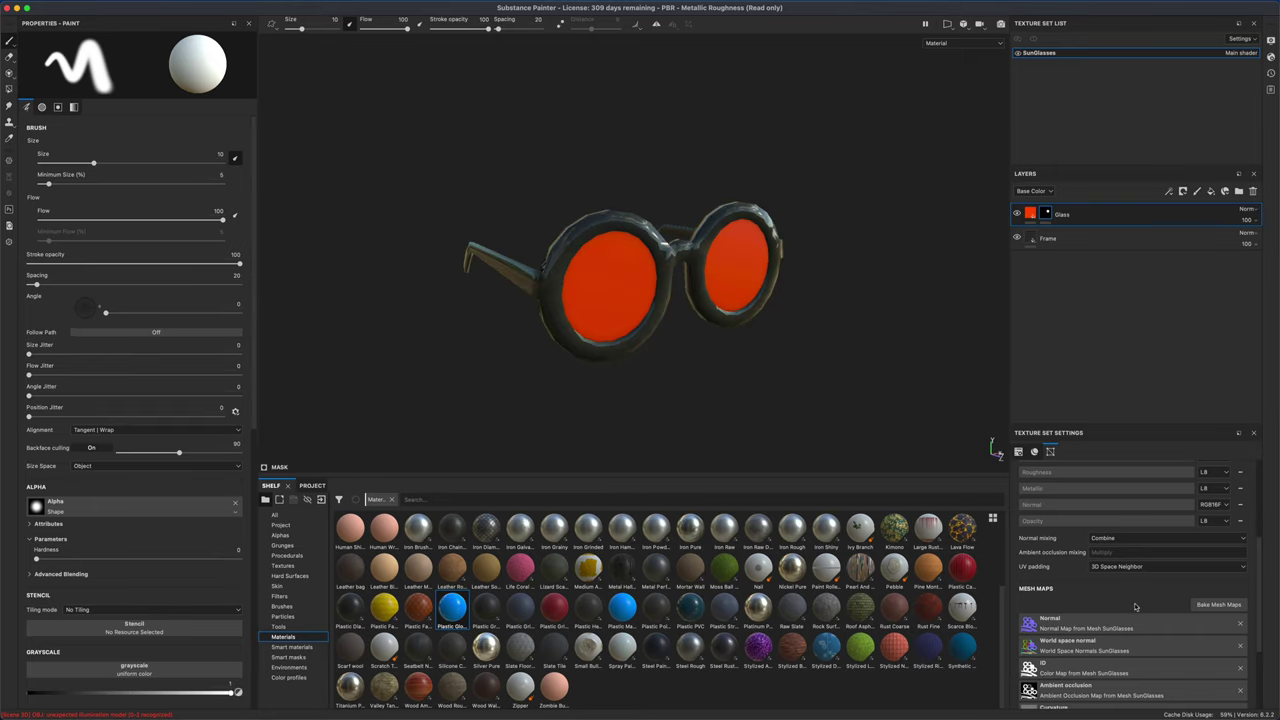
{"action": "scroll", "coordinate": [1130, 606], "scroll_direction": "down", "scroll_amount": 3}
{"action": "scroll", "coordinate": [1112, 607], "scroll_direction": "up", "scroll_amount": 3}
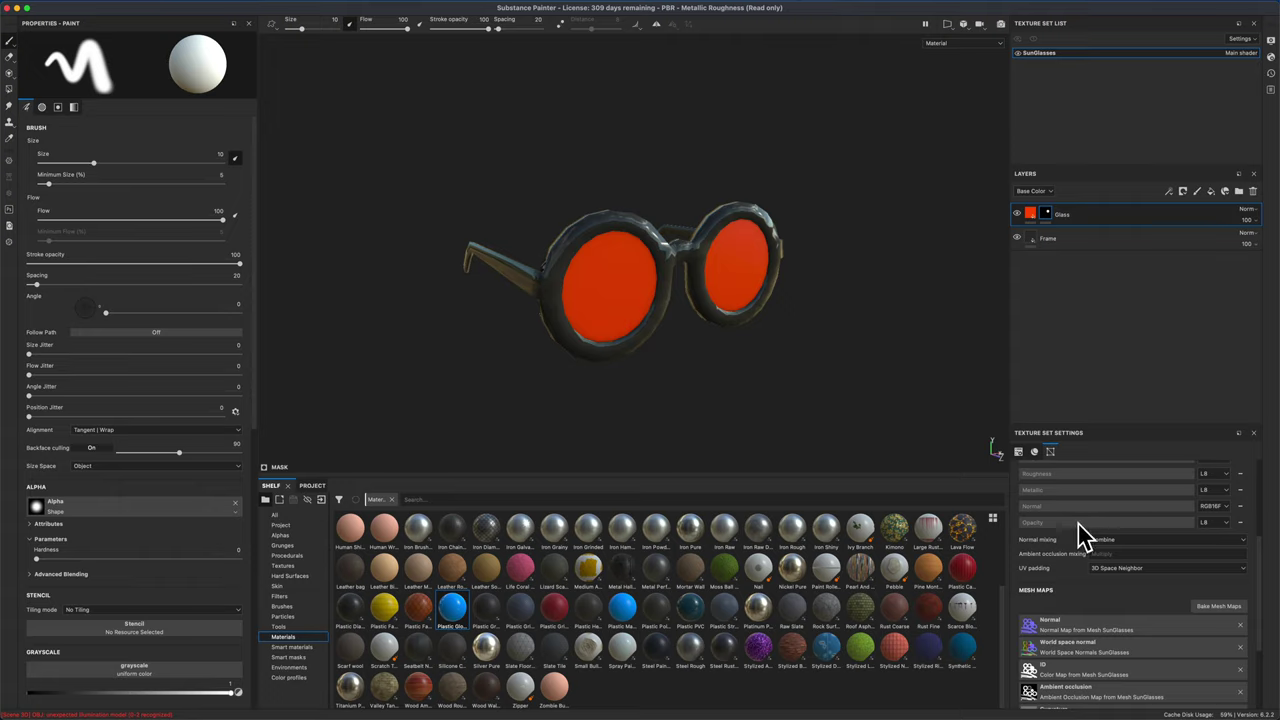
- Enable the opacity channel in the Glass layer's fill and lower its opacity to about 0.4
{"action": "double_click", "coordinate": [1062, 215]}
{"action": "left_click", "coordinate": [1030, 216]}
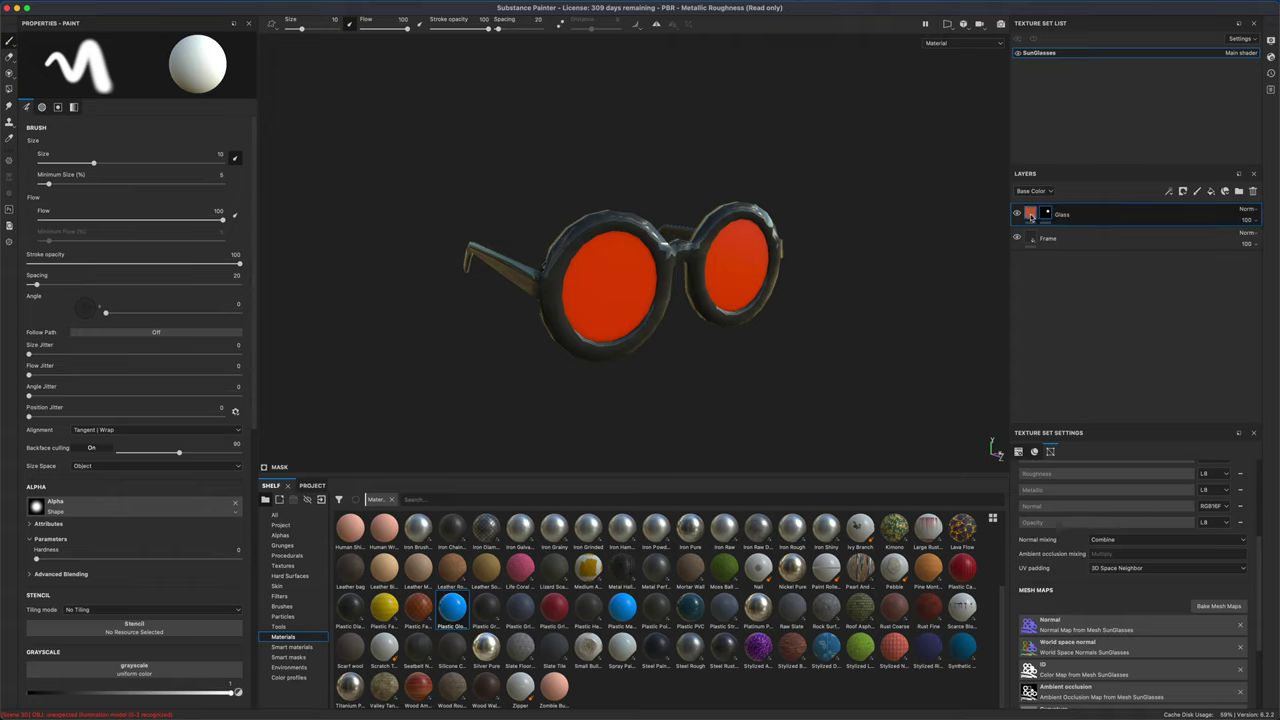
{"action": "left_click", "coordinate": [1030, 214]}
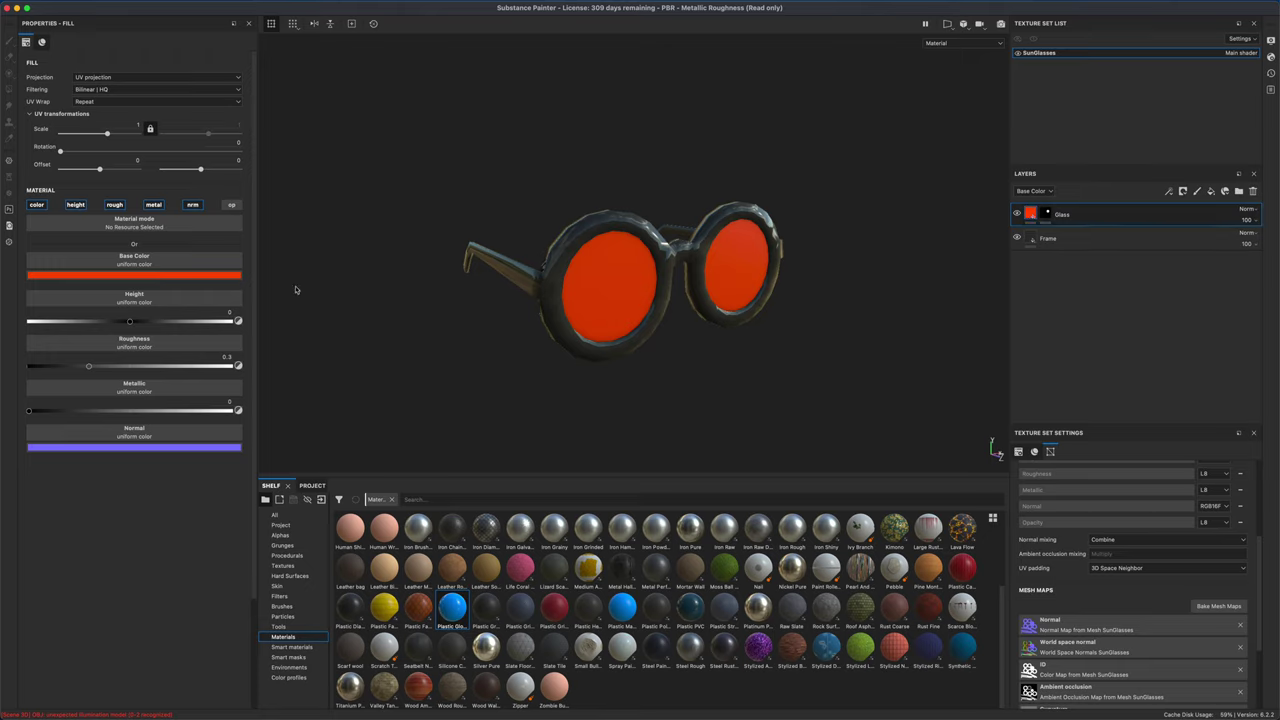
{"action": "left_click", "coordinate": [231, 206]}
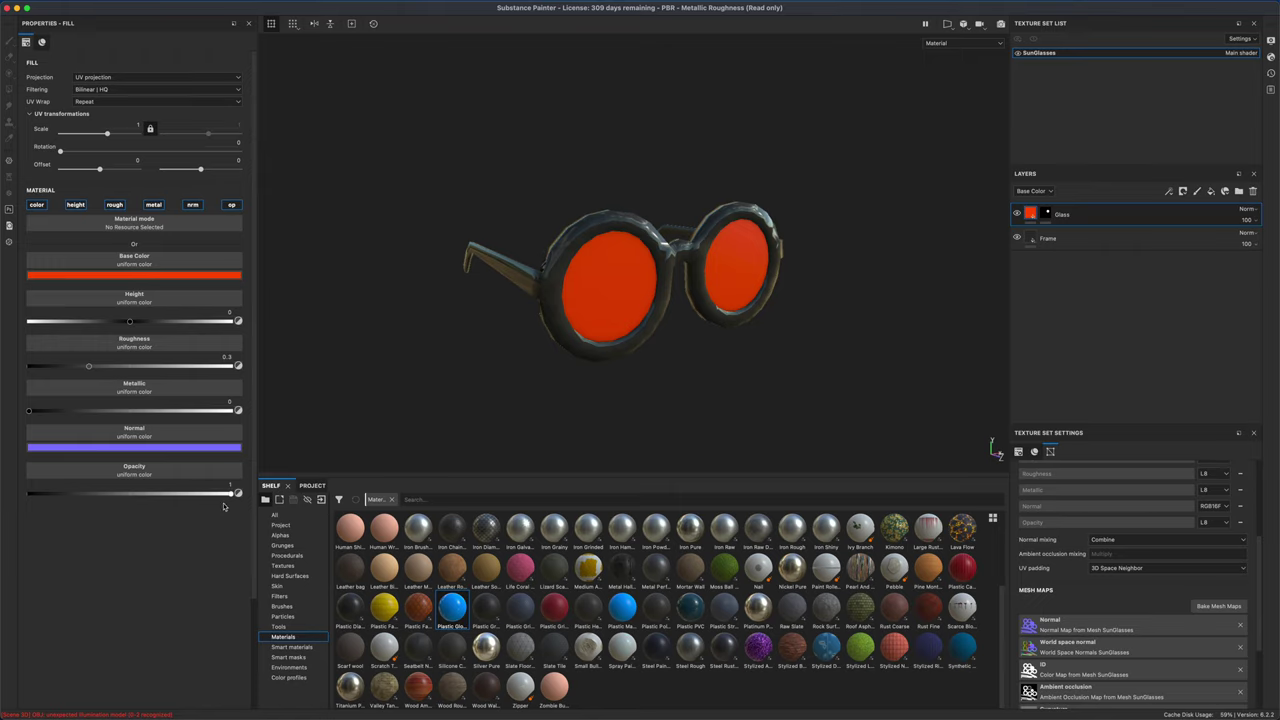
{"action": "left_click_drag", "start_coordinate": [231, 495], "coordinate": [108, 503]}
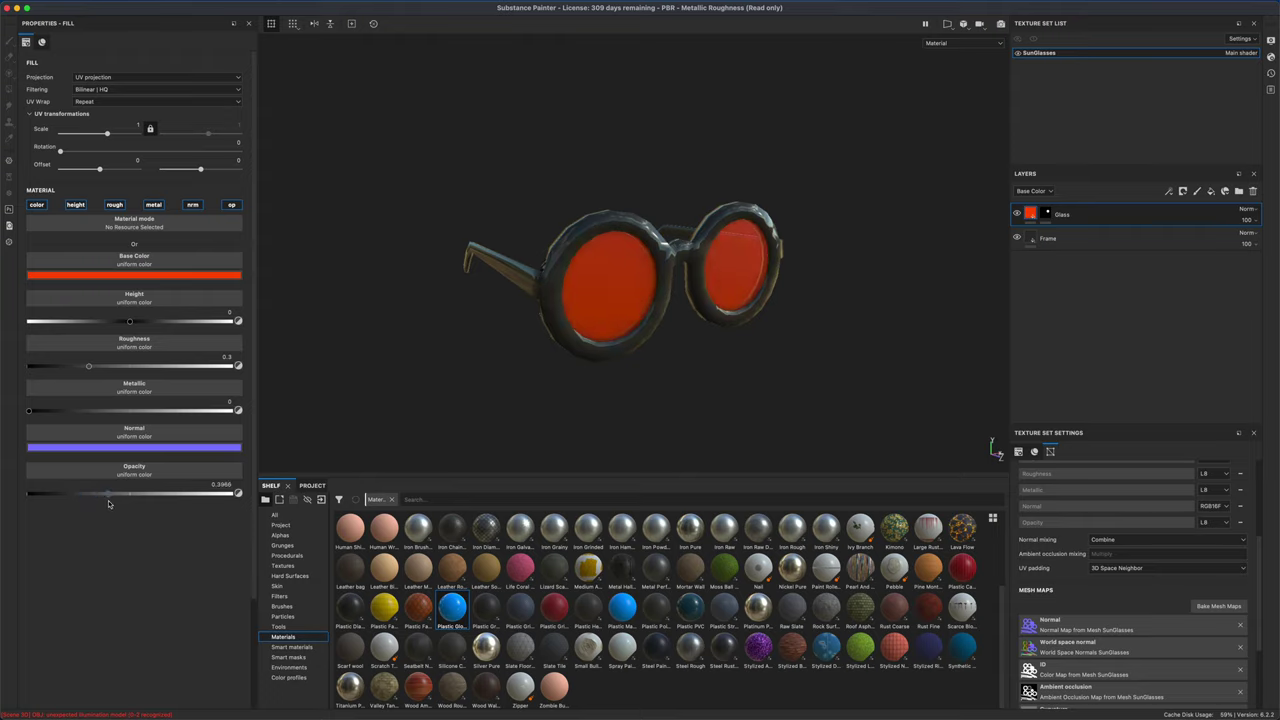
{"action": "left_click_drag", "start_coordinate": [417, 374], "coordinate": [286, 351], "text": "alt"}
{"action": "left_click_drag", "start_coordinate": [509, 370], "coordinate": [771, 386], "text": "alt"}
- Turn off the normal, metallic, roughness and height channels of the Glass layer, keeping only color and opacity
{"action": "left_click", "coordinate": [216, 275]}
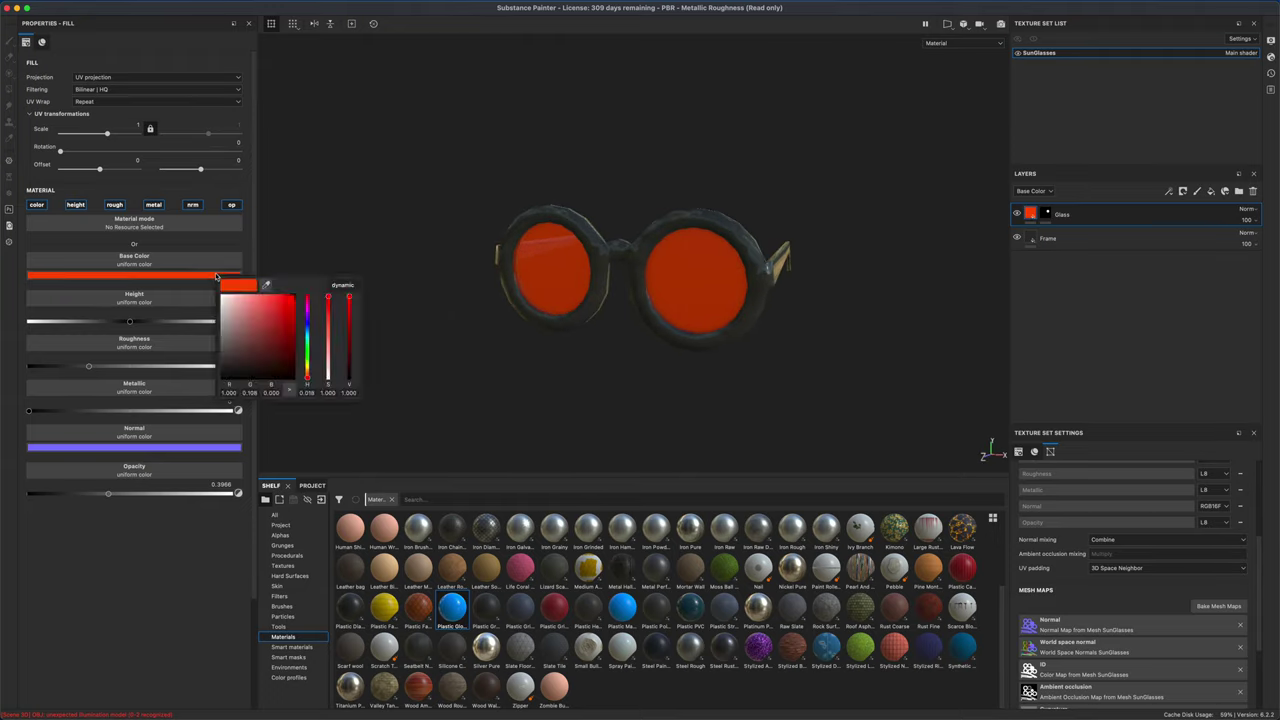
{"action": "left_click", "coordinate": [192, 204]}
{"action": "left_click", "coordinate": [153, 204]}
{"action": "left_click", "coordinate": [114, 204]}
{"action": "left_click", "coordinate": [73, 205]}
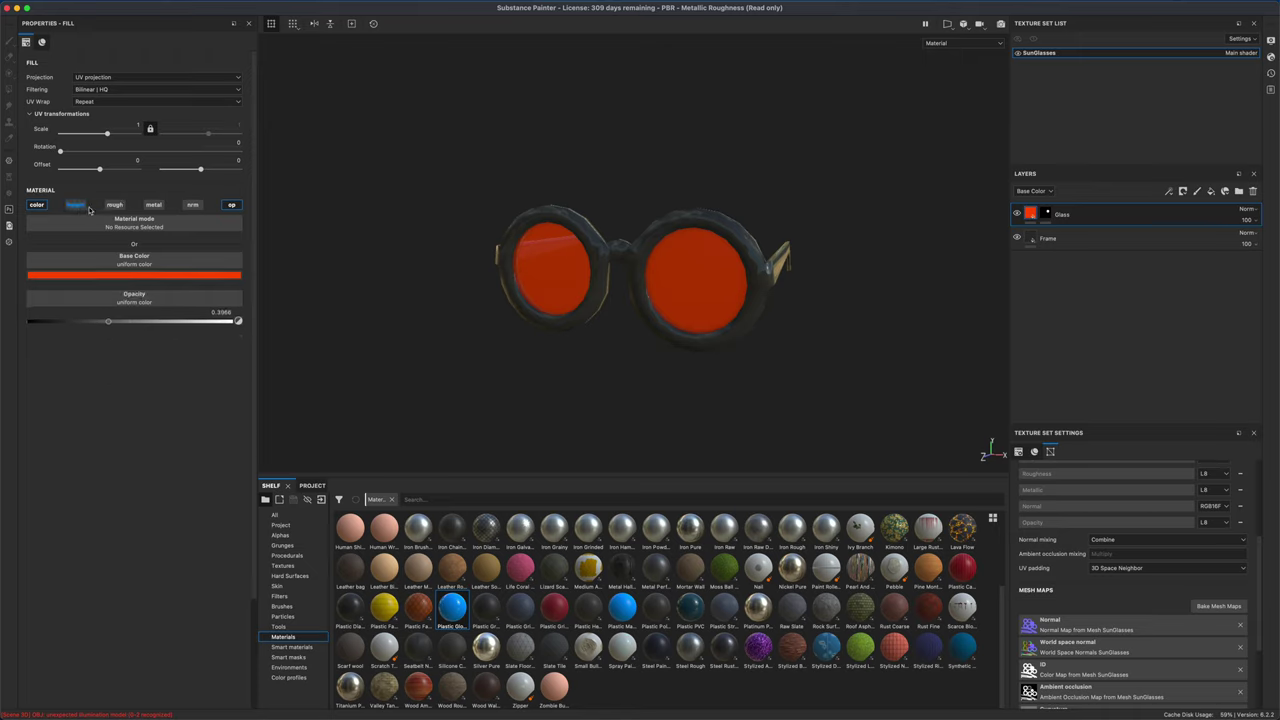
- Change the Glass layer's base color to purple and rotate the environment lighting to check the lenses
{"action": "left_click", "coordinate": [174, 275]}
{"action": "left_click_drag", "start_coordinate": [256, 362], "coordinate": [228, 329]}
{"action": "right_click_drag", "start_coordinate": [700, 420], "coordinate": [777, 417], "text": "shift"}
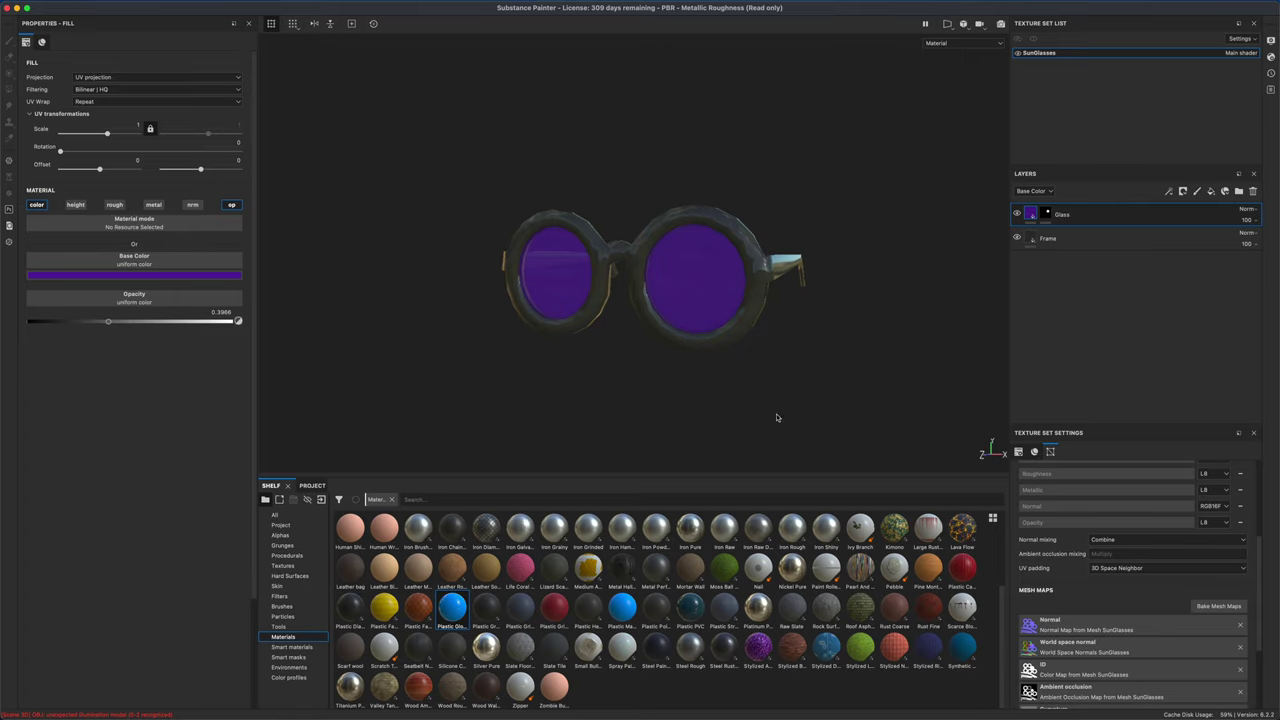
- Raise the Frame layer's roughness to about 0.35
{"action": "left_click", "coordinate": [1045, 238]}
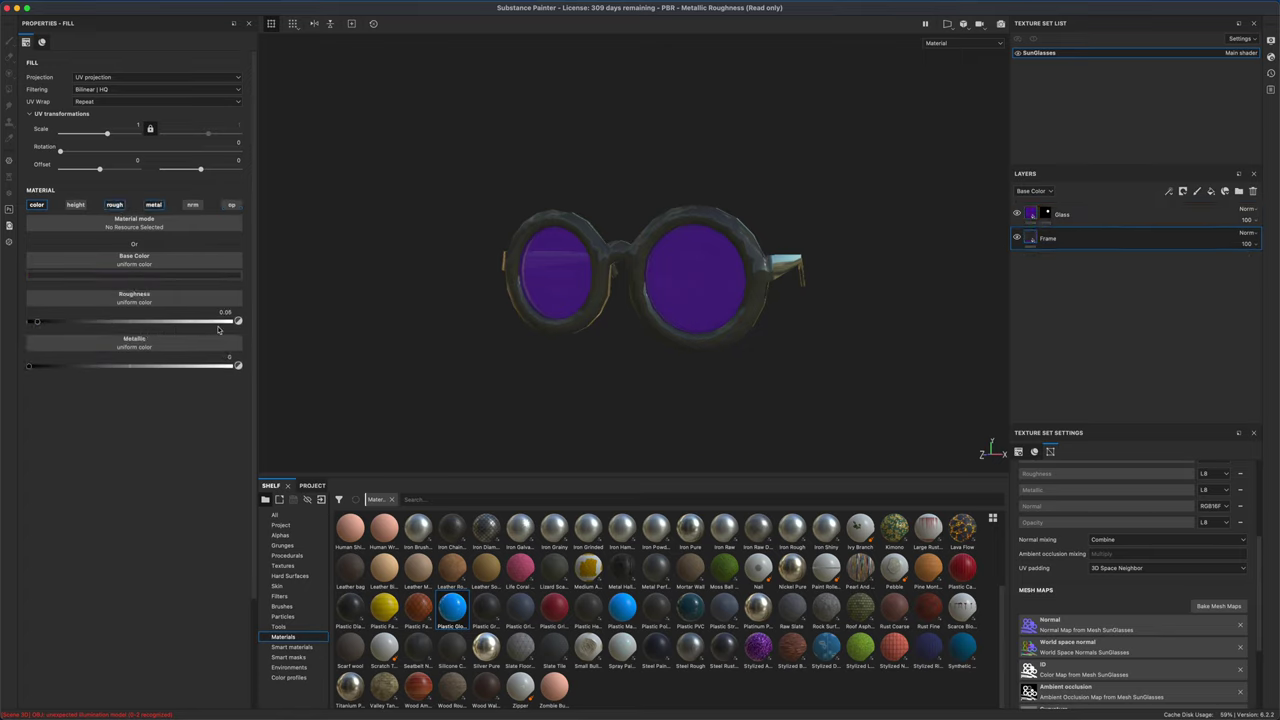
{"action": "left_click_drag", "start_coordinate": [37, 323], "coordinate": [98, 336]}
{"action": "left_click_drag", "start_coordinate": [537, 380], "coordinate": [717, 349], "text": "alt"}
{"action": "left_click_drag", "start_coordinate": [539, 298], "coordinate": [784, 349], "text": "alt"}
- Try removing the ambient occlusion mesh map and the normal mesh map in turn, undoing each removal
{"action": "scroll", "coordinate": [1098, 594], "scroll_direction": "down", "scroll_amount": 2}
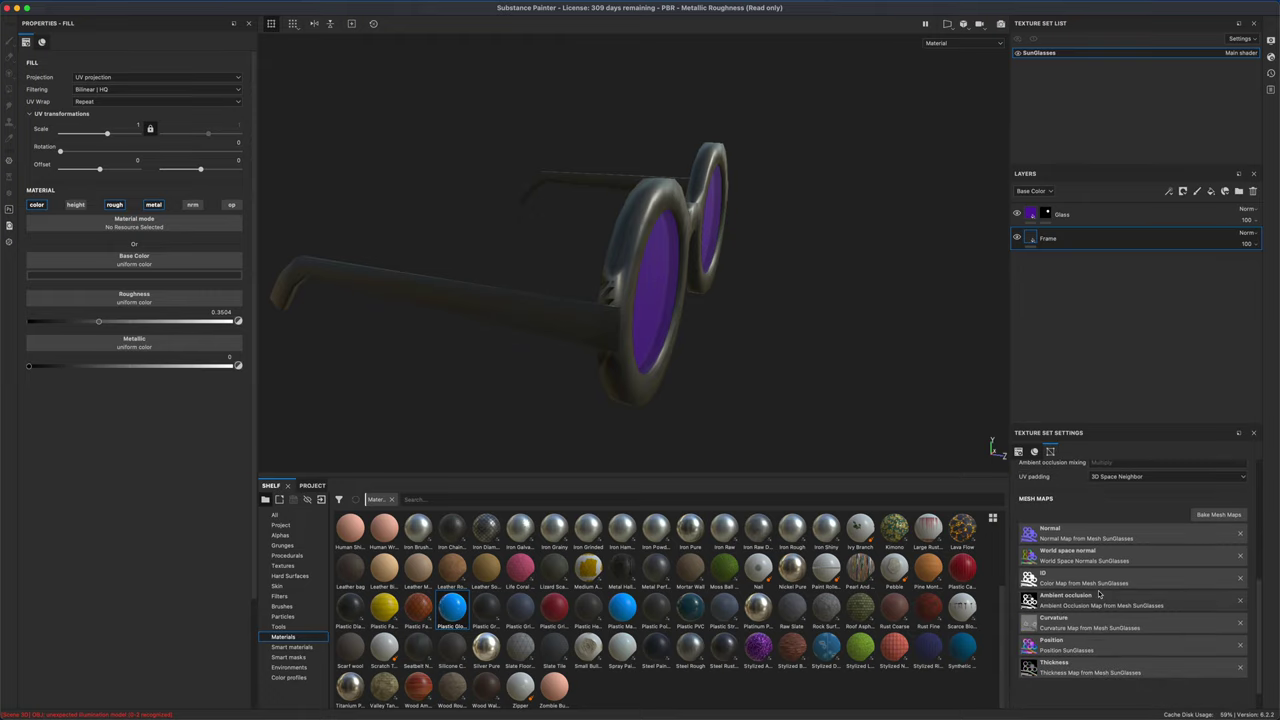
{"action": "mouse_move", "coordinate": [800, 379]}
{"action": "left_mouse_down", "text": "alt"}
{"action": "mouse_move", "coordinate": [814, 363]}
{"action": "mouse_move", "coordinate": [680, 380]}
{"action": "mouse_move", "coordinate": [662, 349]}
{"action": "mouse_move", "coordinate": [491, 294]}
{"action": "mouse_move", "coordinate": [950, 372]}
{"action": "mouse_move", "coordinate": [740, 363]}
{"action": "mouse_move", "coordinate": [866, 363]}
{"action": "mouse_move", "coordinate": [811, 366]}
{"action": "mouse_move", "coordinate": [747, 330]}
{"action": "mouse_move", "coordinate": [951, 277]}
{"action": "mouse_move", "coordinate": [731, 354]}
{"action": "mouse_move", "coordinate": [689, 343]}
{"action": "mouse_move", "coordinate": [776, 347]}
{"action": "mouse_move", "coordinate": [777, 369]}
{"action": "mouse_move", "coordinate": [799, 370]}
{"action": "left_mouse_up", "text": "alt"}
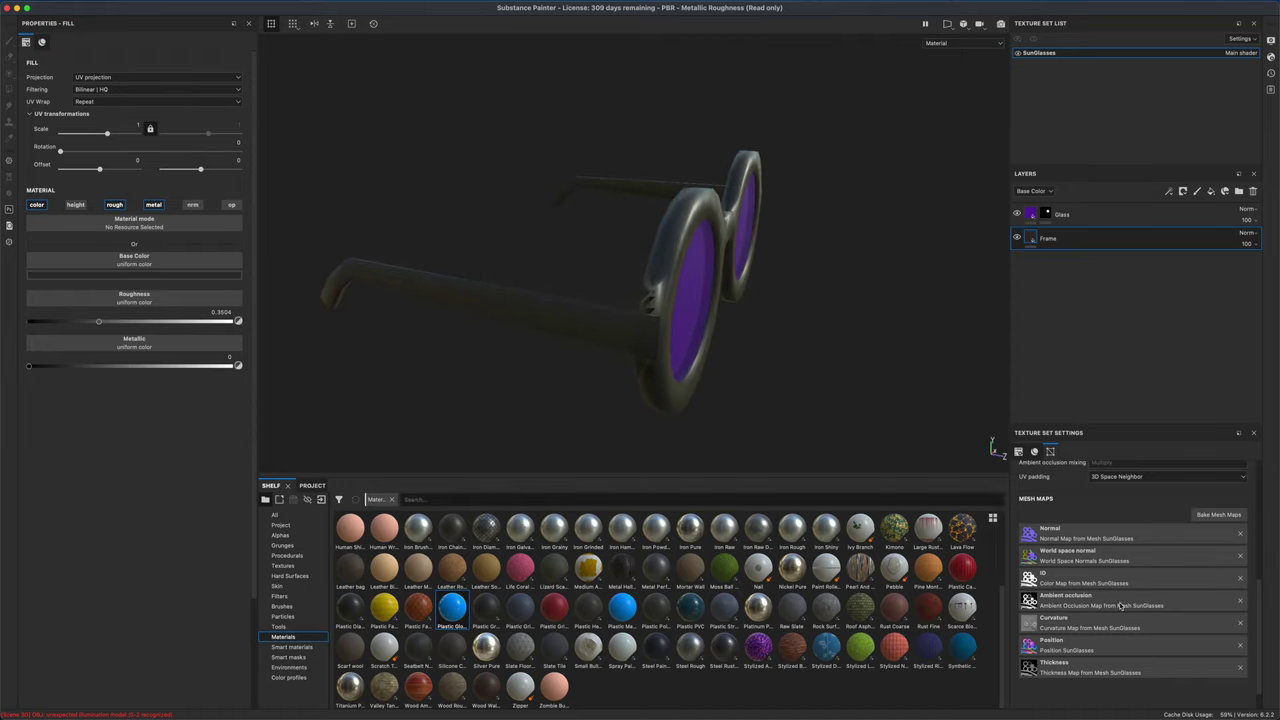
{"action": "left_click", "coordinate": [1240, 600]}
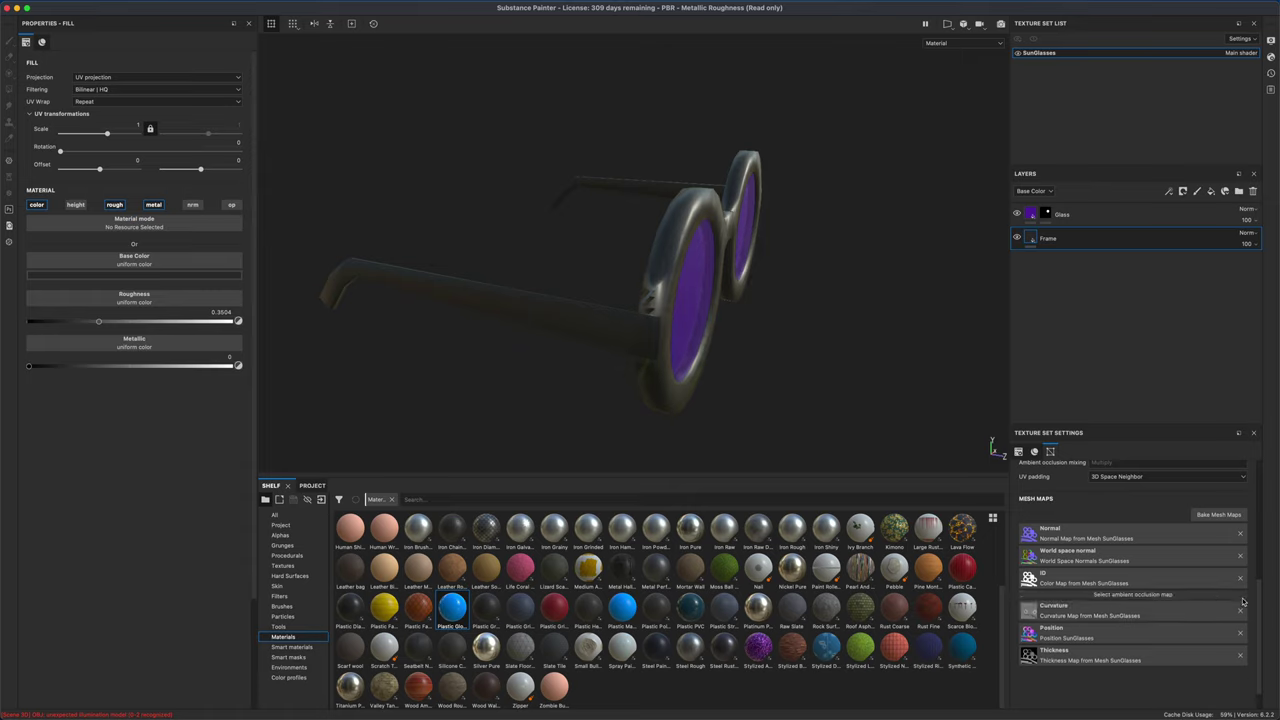
{"action": "key", "text": "ctrl+z"}
{"action": "left_click", "coordinate": [1240, 533]}
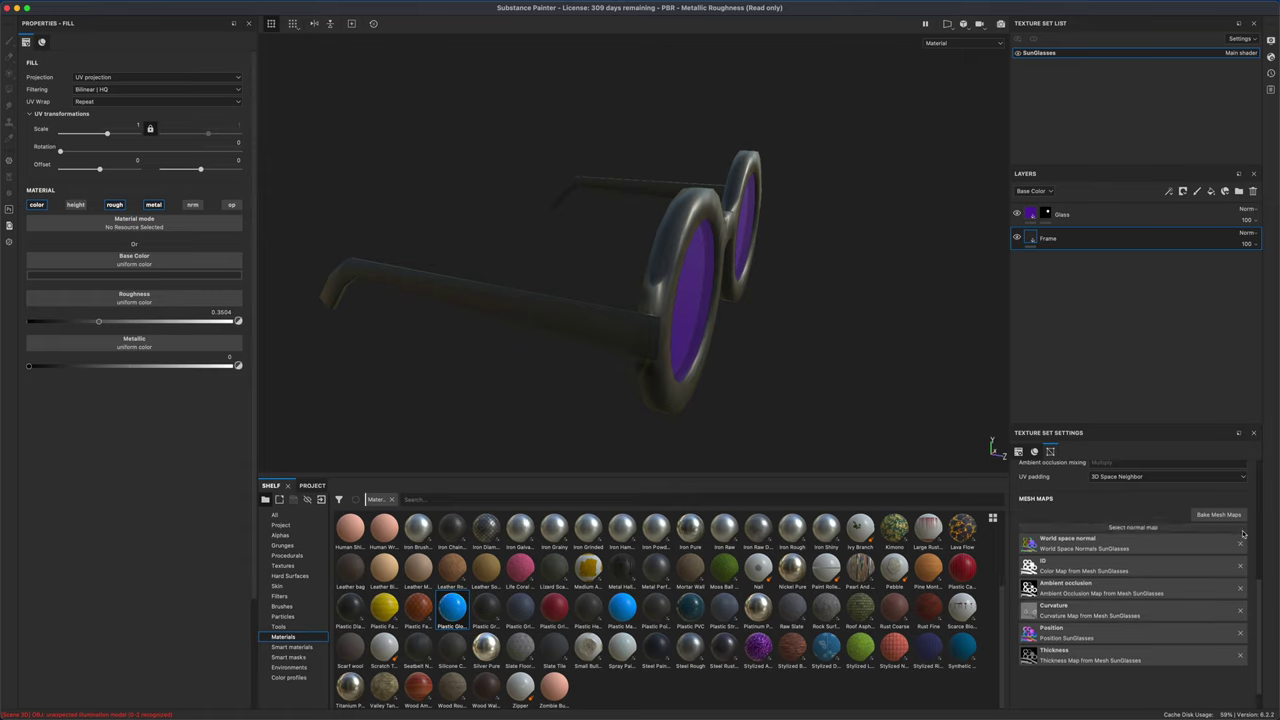
{"action": "key", "text": "ctrl+z"}
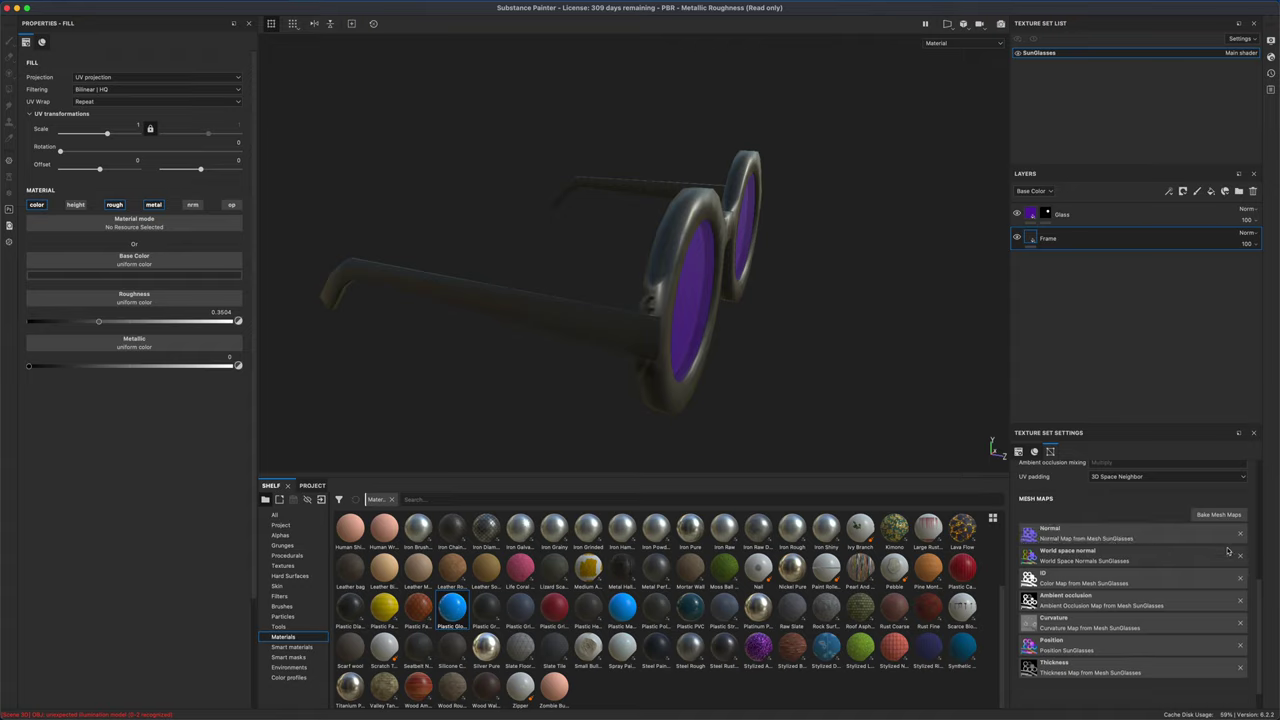
- Remove the normal mesh map again, check the frame's shading from several angles, and undo the removal
{"action": "mouse_move", "coordinate": [846, 405]}
{"action": "left_mouse_down", "text": "alt"}
{"action": "mouse_move", "coordinate": [790, 398]}
{"action": "mouse_move", "coordinate": [854, 394]}
{"action": "mouse_move", "coordinate": [820, 386]}
{"action": "mouse_move", "coordinate": [846, 405]}
{"action": "left_mouse_up", "text": "alt"}
{"action": "left_click_drag", "start_coordinate": [754, 257], "coordinate": [914, 414], "text": "alt"}
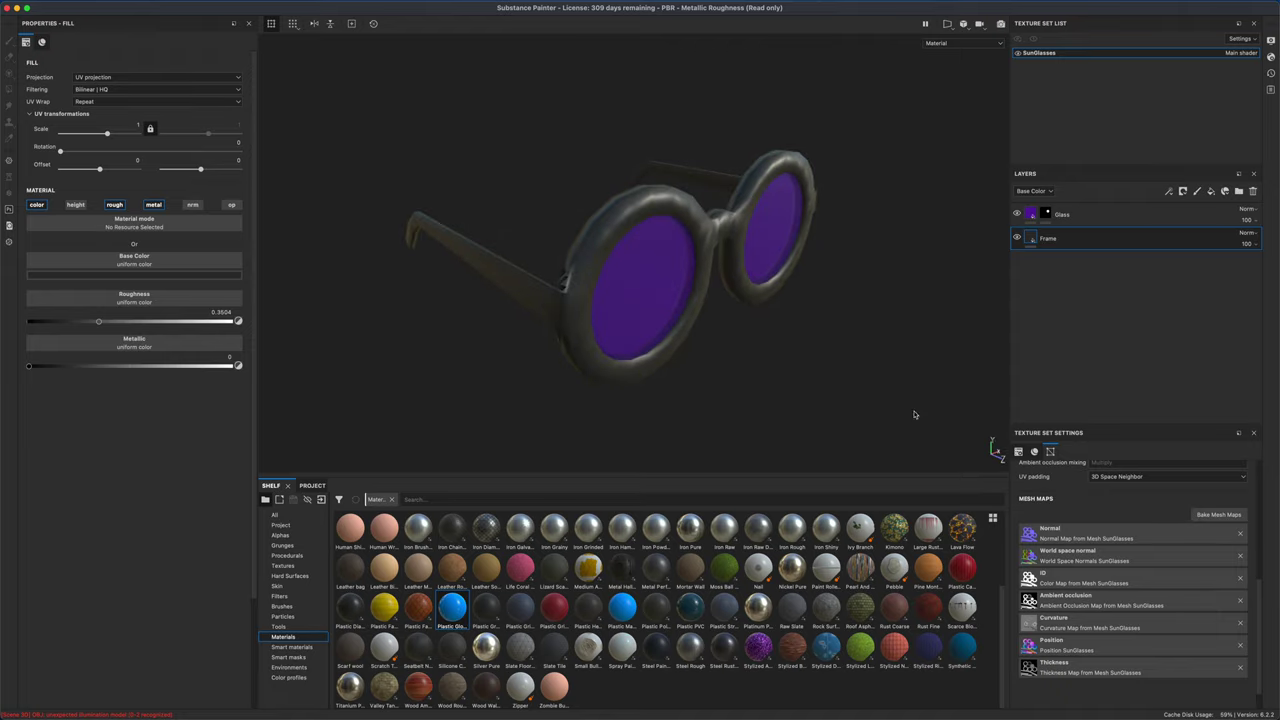
{"action": "left_click", "coordinate": [1240, 535]}
{"action": "left_click_drag", "start_coordinate": [991, 449], "coordinate": [934, 427], "text": "alt"}
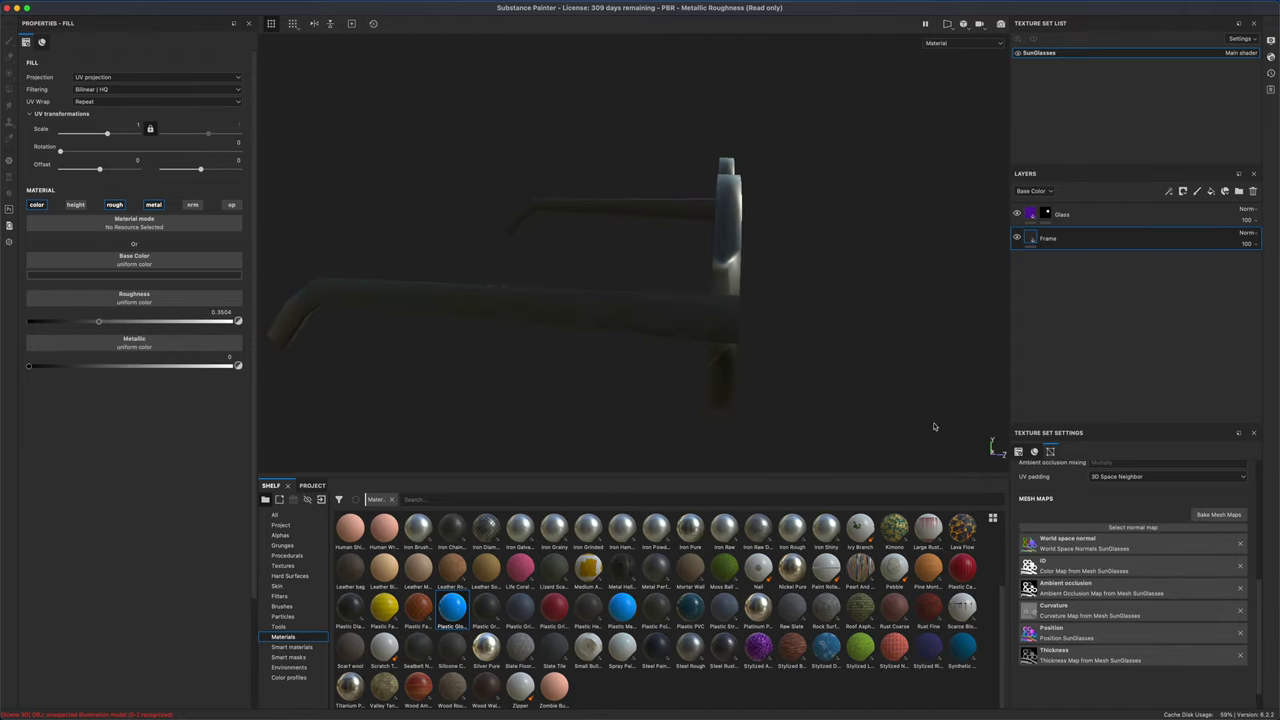
{"action": "left_click_drag", "start_coordinate": [802, 327], "coordinate": [727, 348], "text": "alt"}
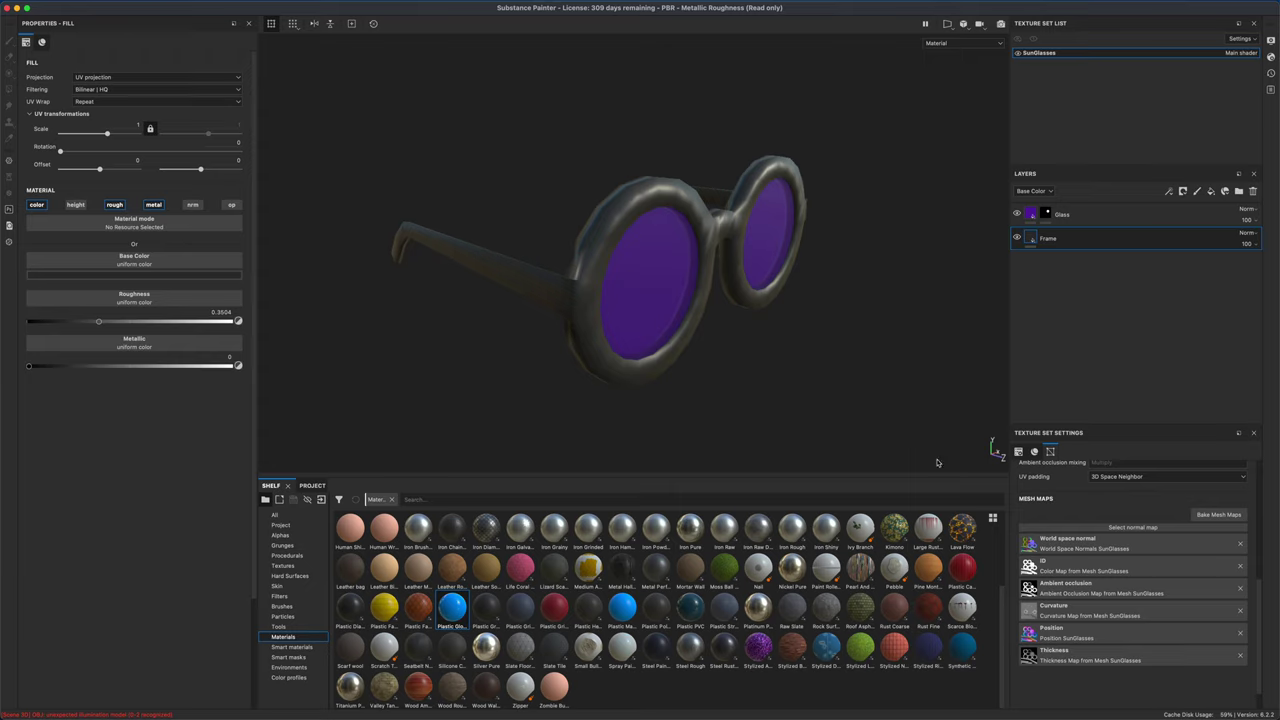
{"action": "key", "text": "ctrl+z"}
{"action": "left_click_drag", "start_coordinate": [907, 447], "coordinate": [782, 343], "text": "alt"}
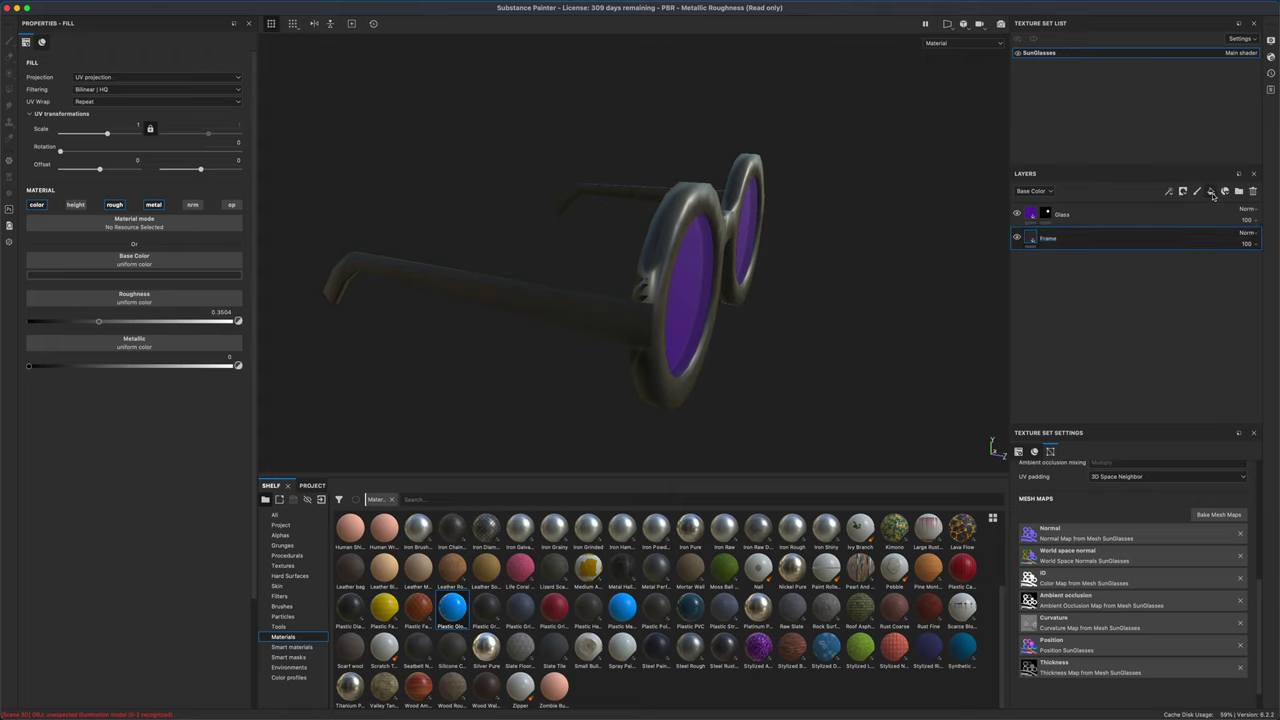
- Set the texture set's normal mixing to Replace
{"action": "scroll", "coordinate": [1261, 565], "scroll_direction": "up", "scroll_amount": 3}
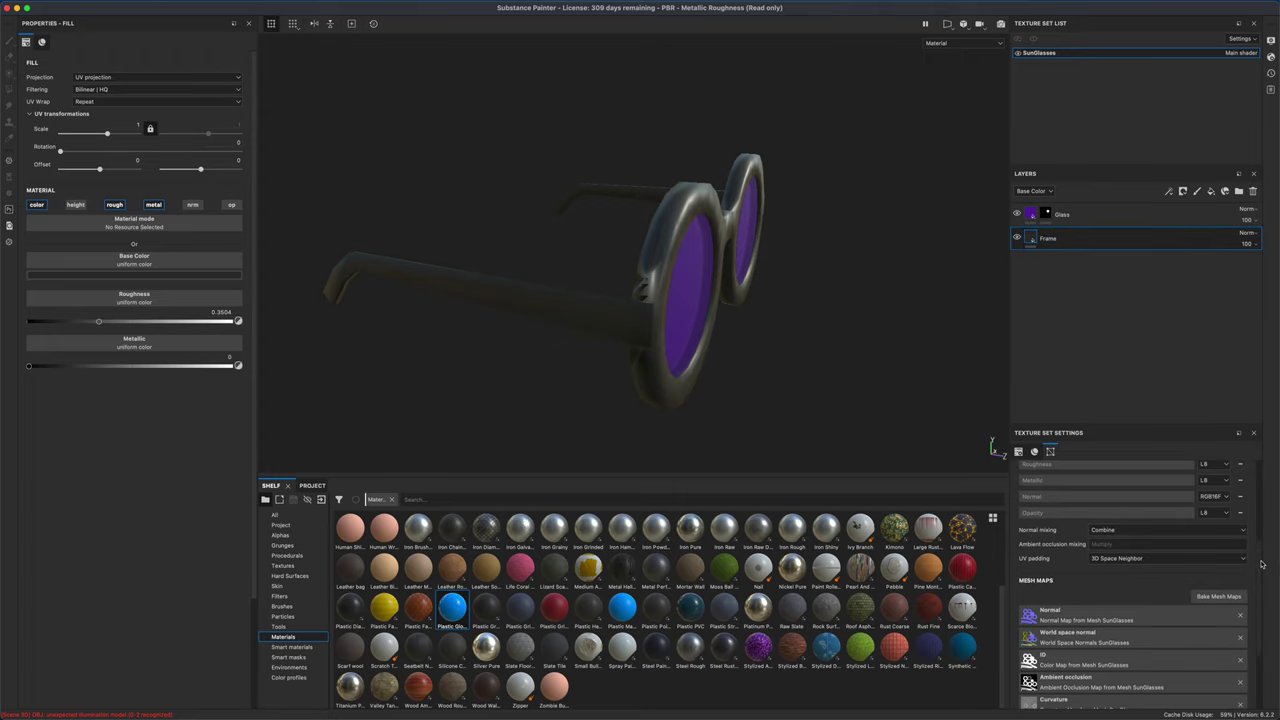
{"action": "left_click", "coordinate": [1114, 531]}
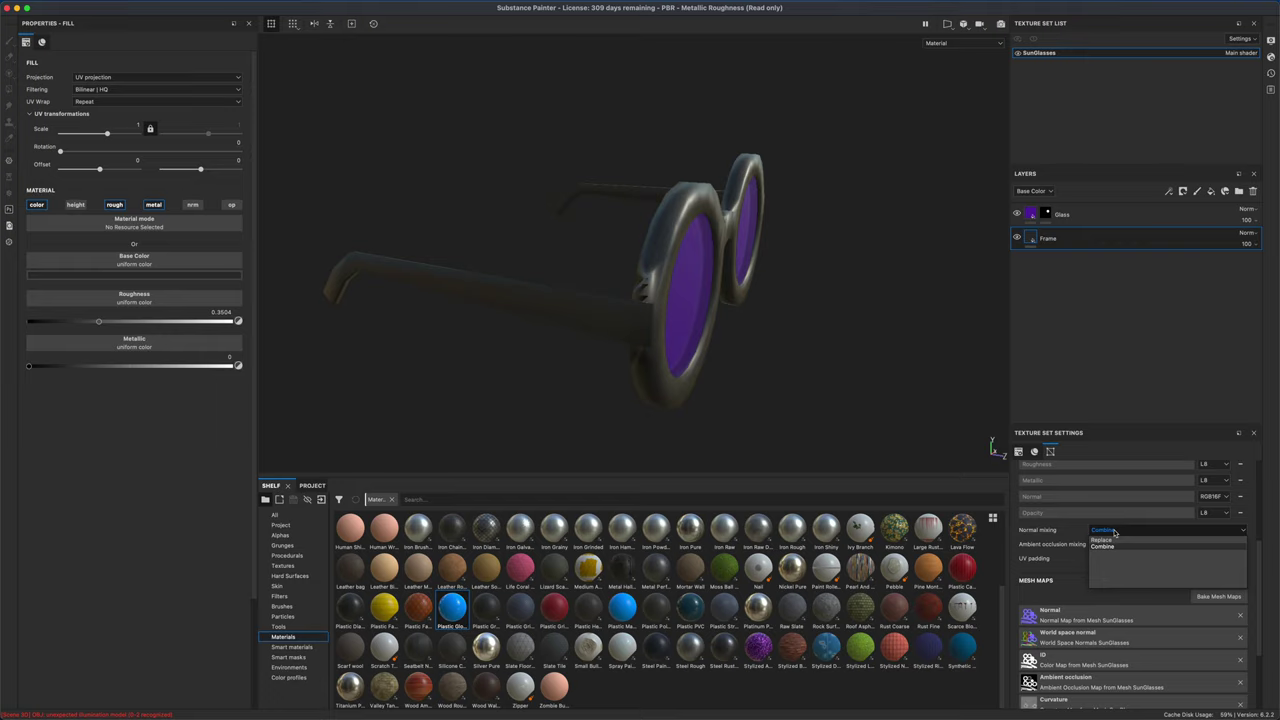
{"action": "left_click", "coordinate": [1114, 541]}
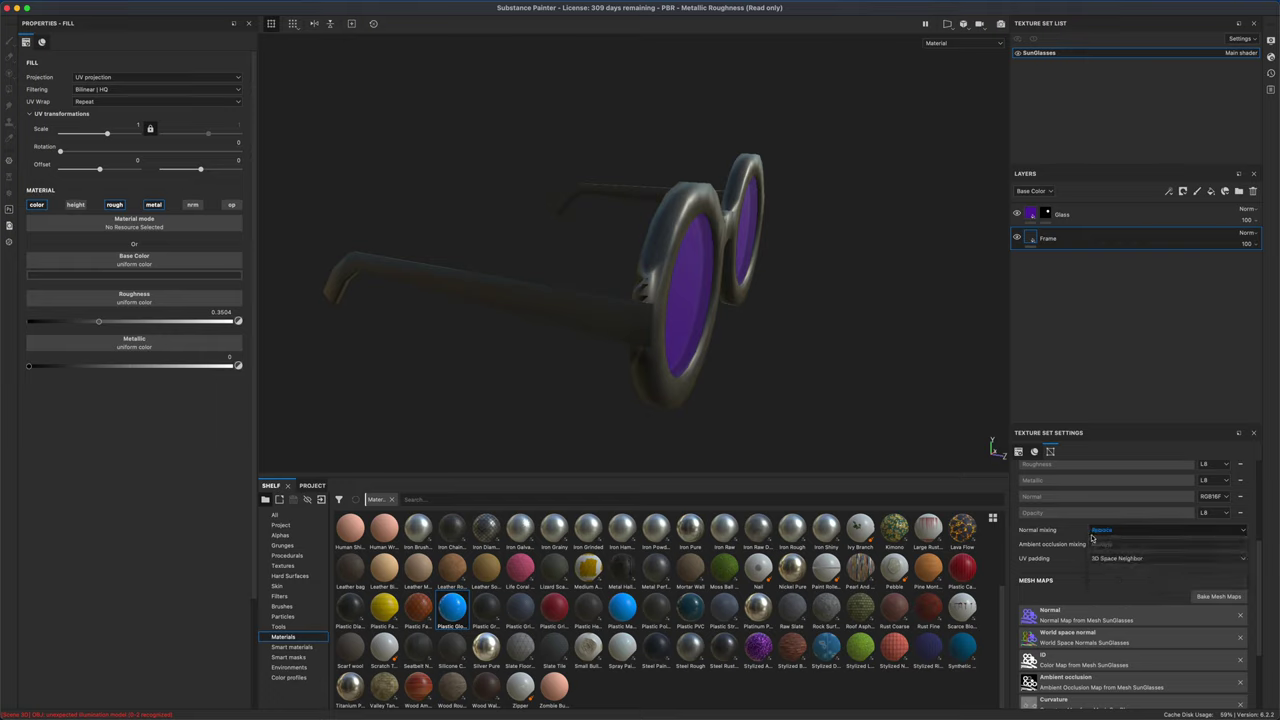
- Add a fill layer beneath the Frame layer and assign the baked SunGlasses normal map to its normal channel
{"action": "left_click", "coordinate": [1211, 192]}
{"action": "left_click_drag", "start_coordinate": [1110, 240], "coordinate": [1107, 275]}
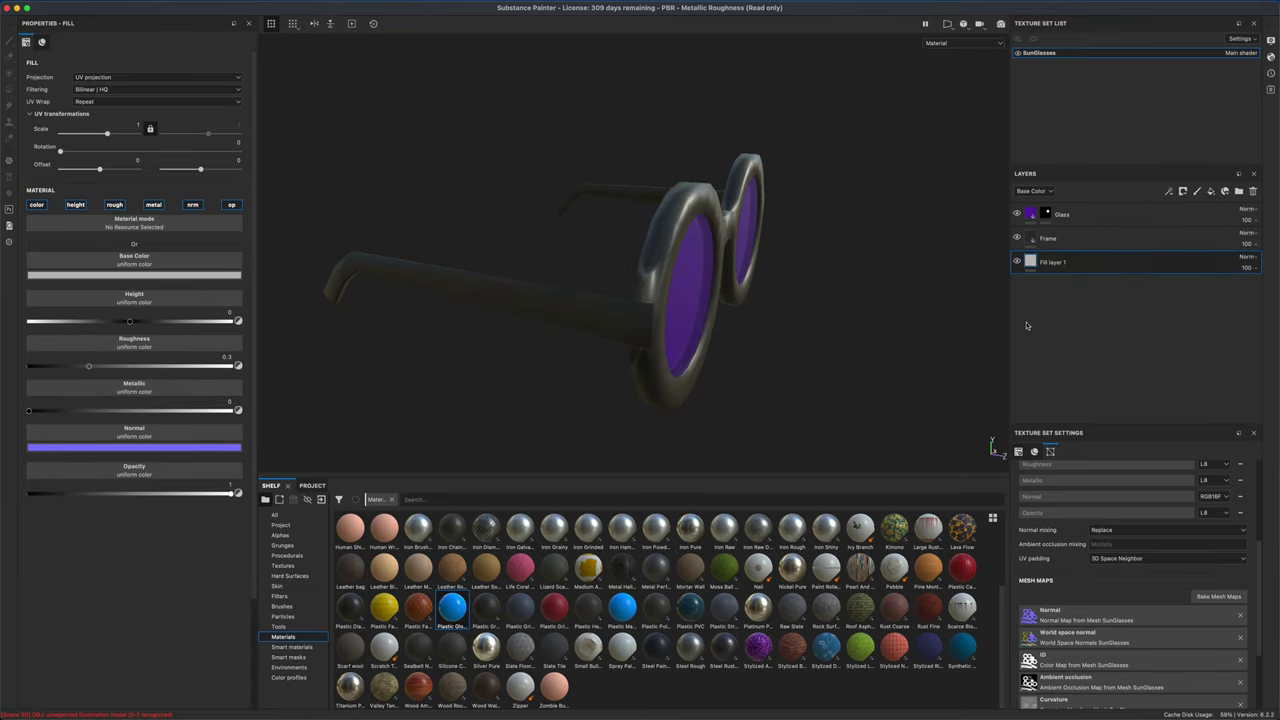
{"action": "left_click", "coordinate": [282, 525]}
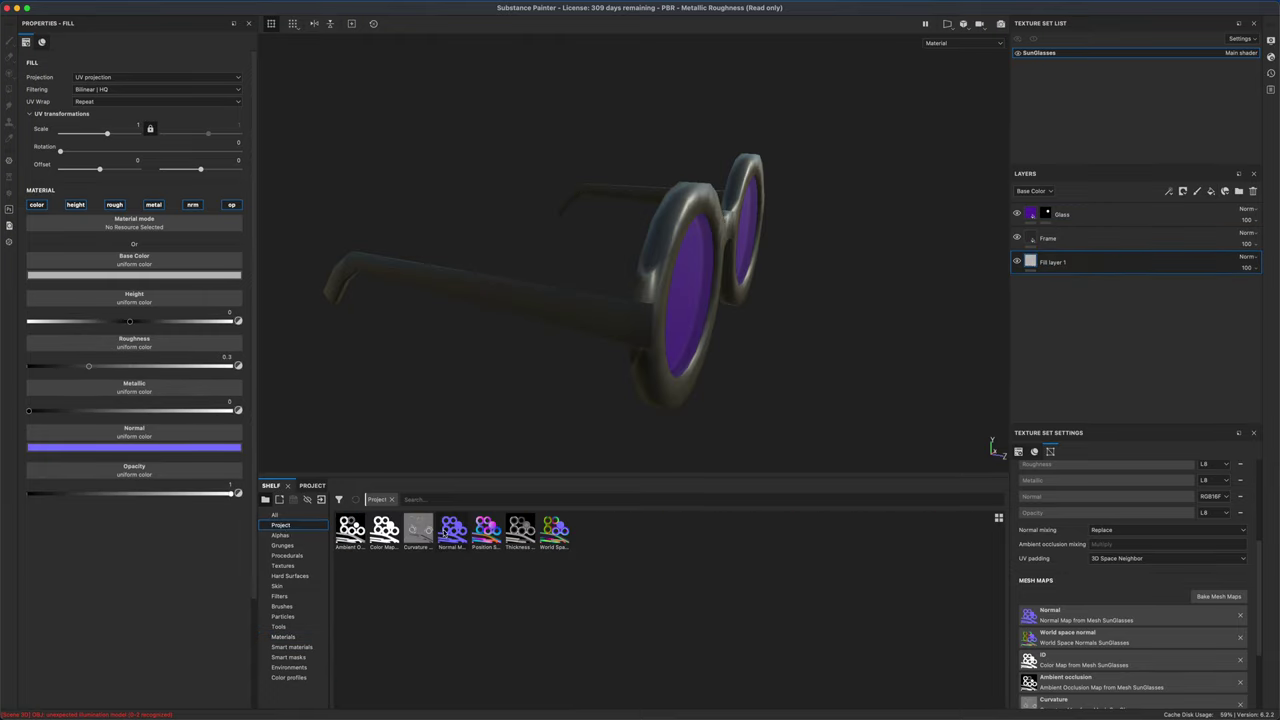
{"action": "left_click_drag", "start_coordinate": [448, 531], "coordinate": [156, 438]}
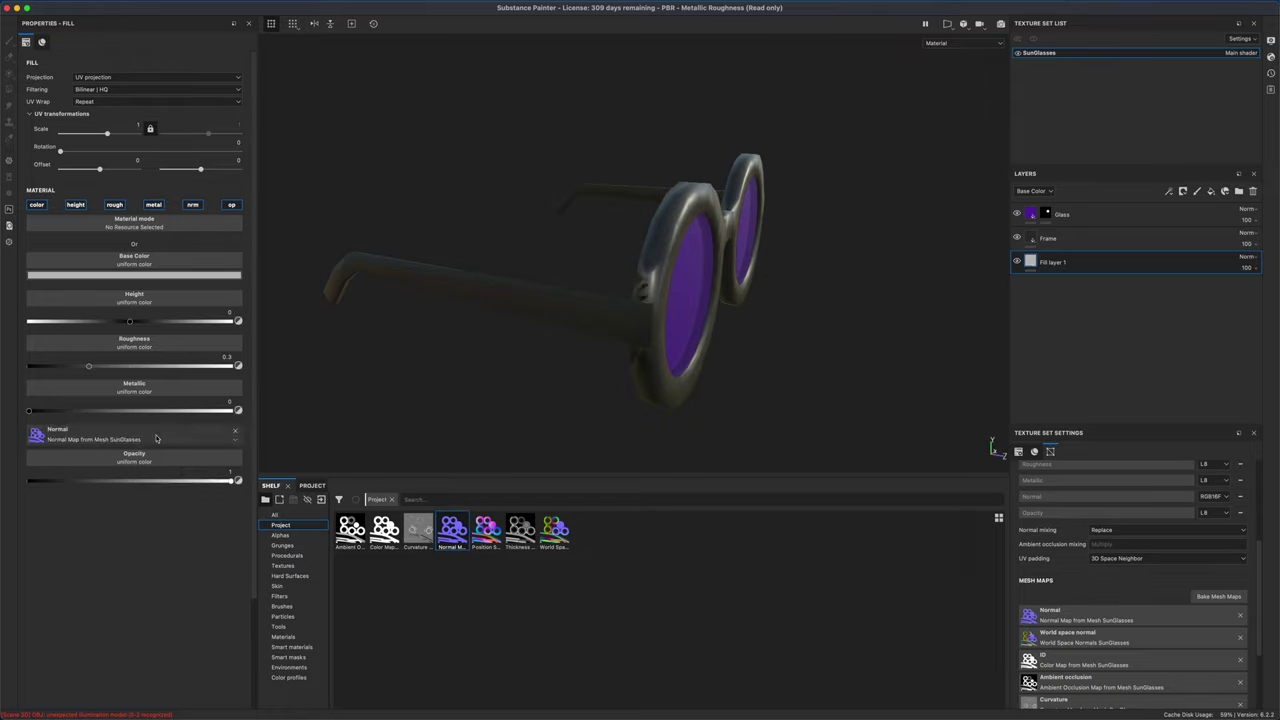
- Turn off the new fill layer's metallic, roughness, height, color and opacity channels, keeping only normal
{"action": "left_click", "coordinate": [153, 204]}
{"action": "left_click", "coordinate": [114, 204]}
{"action": "left_click", "coordinate": [75, 204]}
{"action": "left_click", "coordinate": [36, 204]}
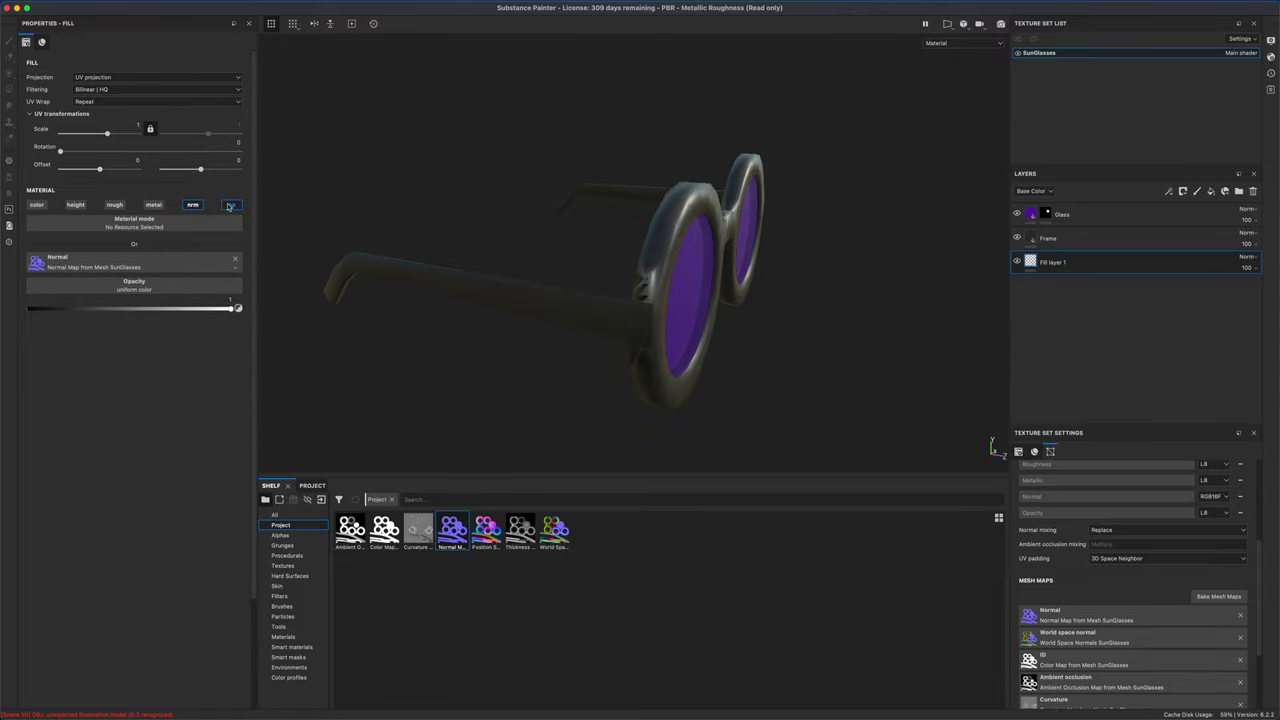
{"action": "left_click", "coordinate": [230, 205]}
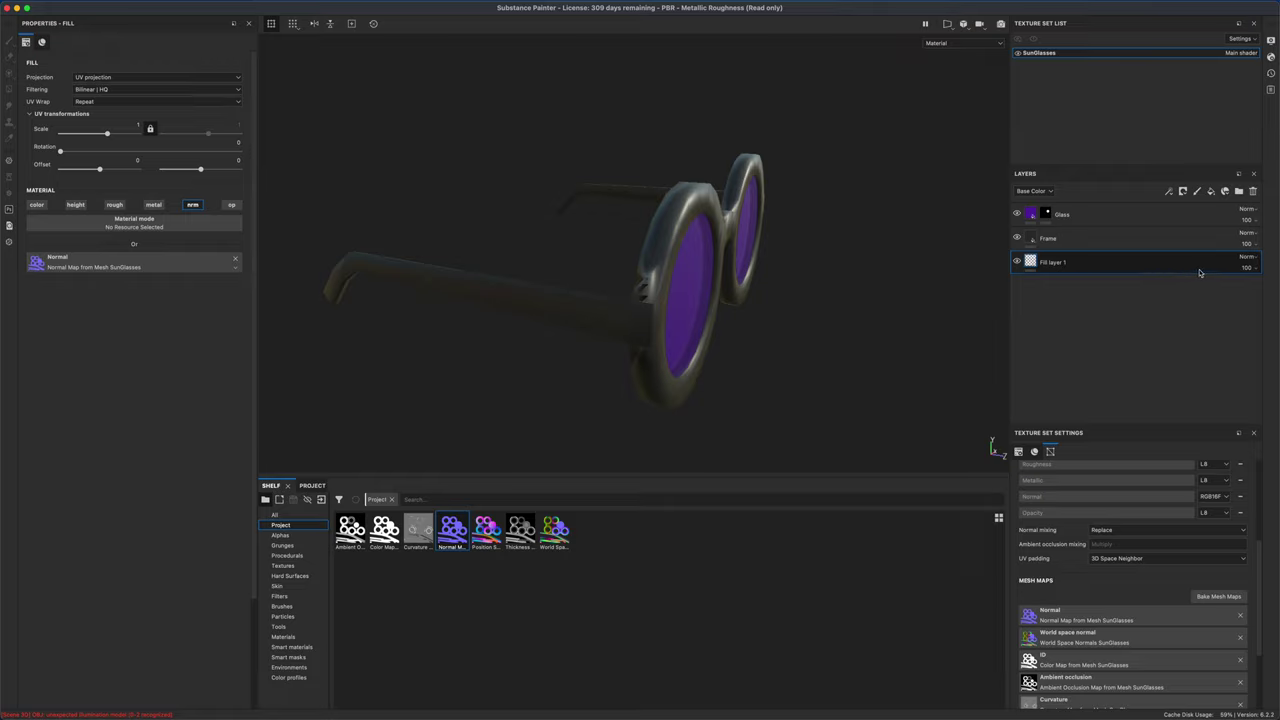
- Switch the layer stack to the Normal channel and set the bottom fill layer's blend mode to Normal
{"action": "left_click", "coordinate": [1046, 191]}
{"action": "left_click", "coordinate": [1025, 226]}
{"action": "left_click", "coordinate": [1249, 259]}
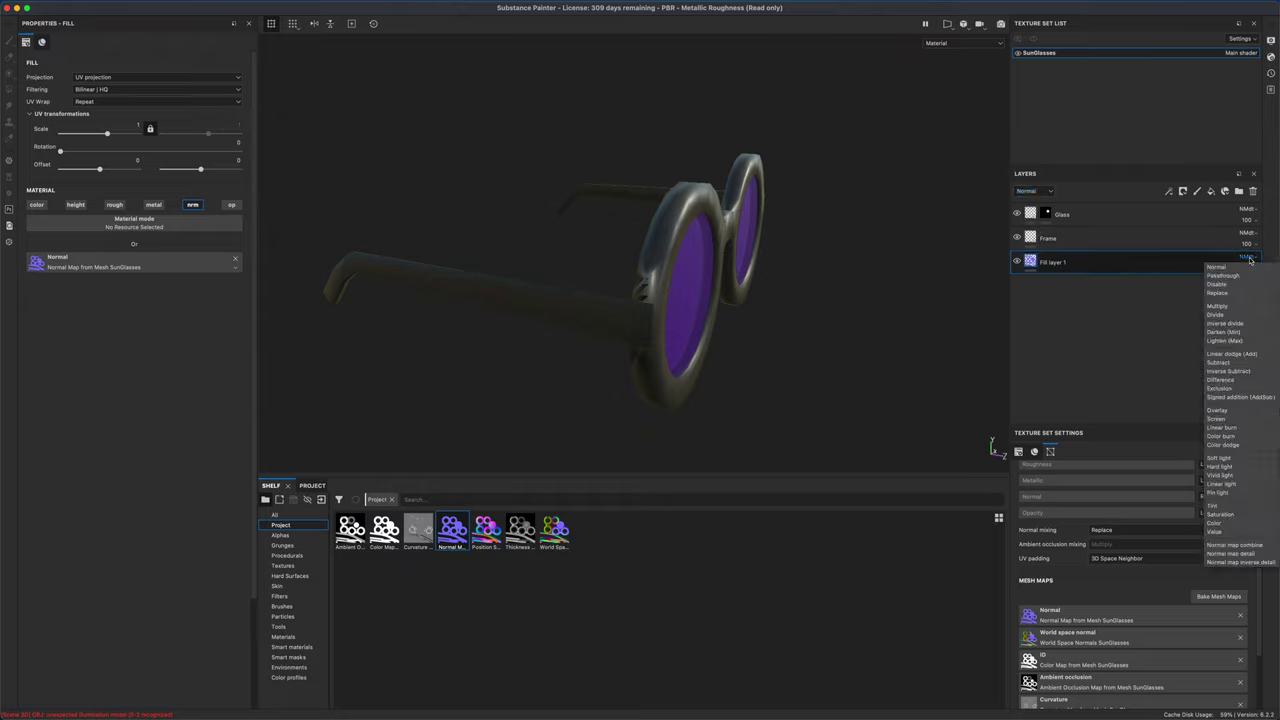
{"action": "left_click", "coordinate": [1225, 268]}
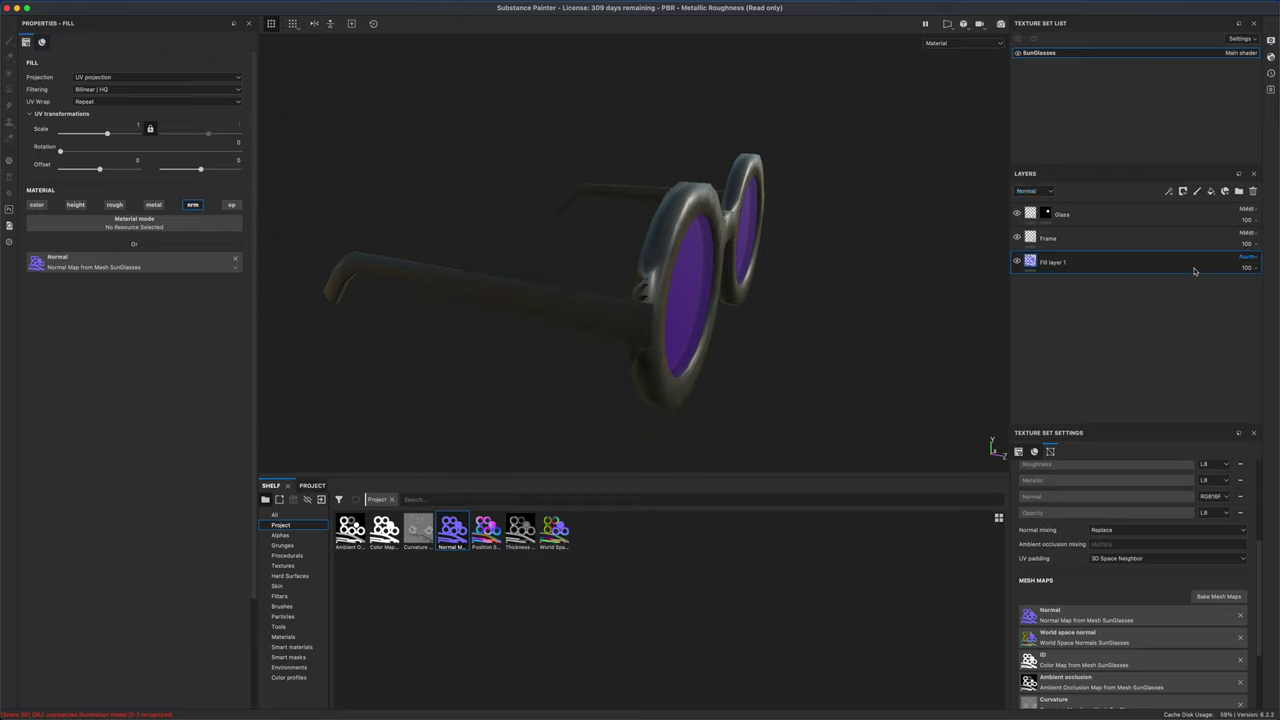
- Add a paint layer above the bottom fill layer and set its normal-channel blend mode to Normal
{"action": "left_click", "coordinate": [1198, 192]}
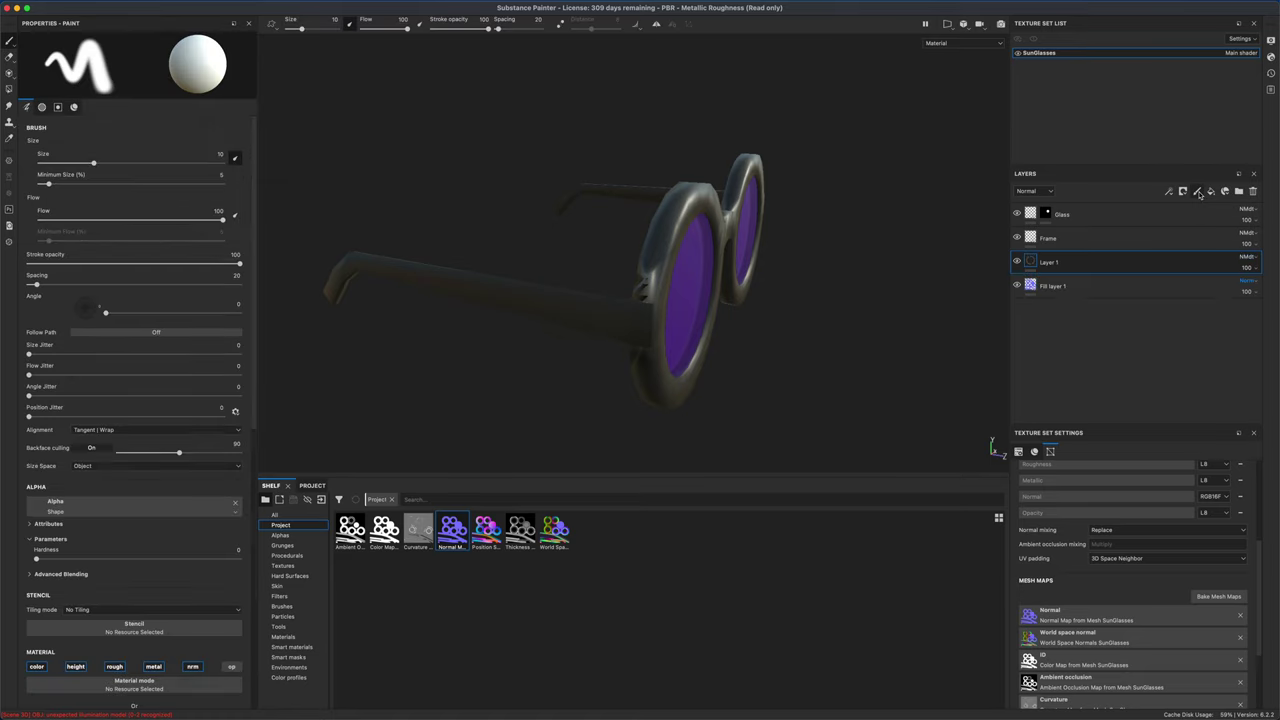
{"action": "left_click", "coordinate": [1246, 262]}
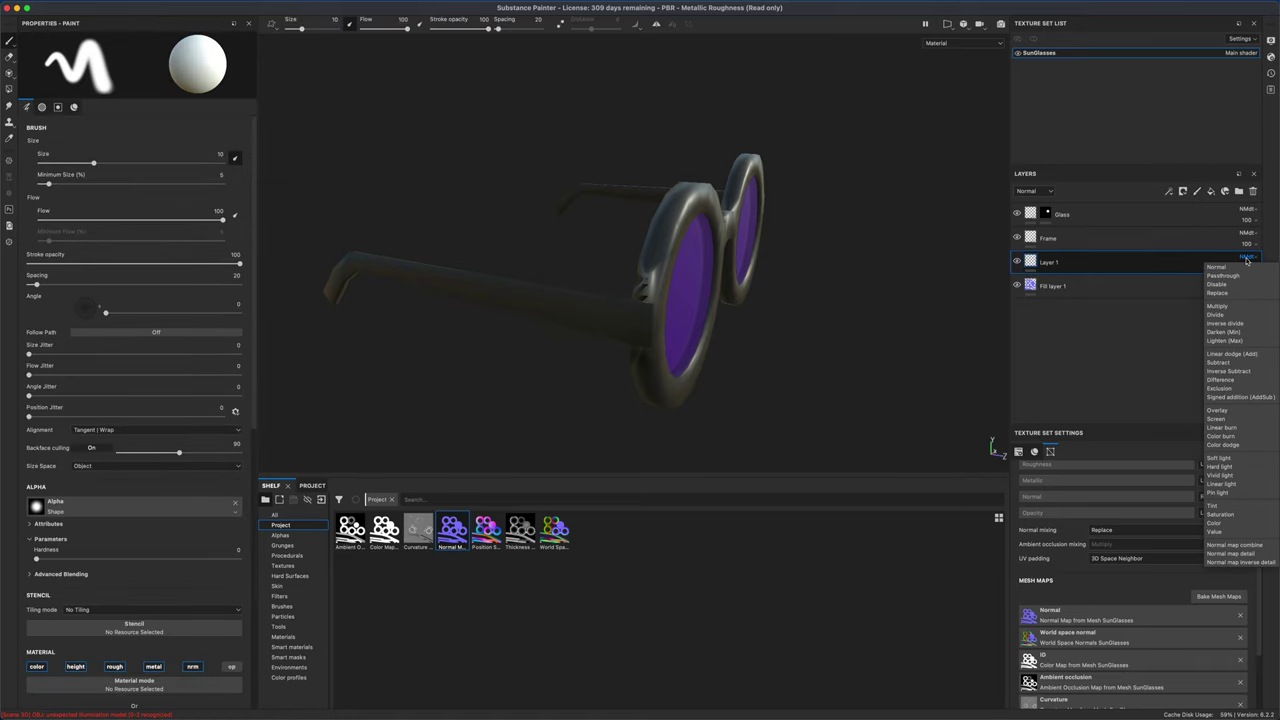
{"action": "left_click", "coordinate": [1235, 279]}
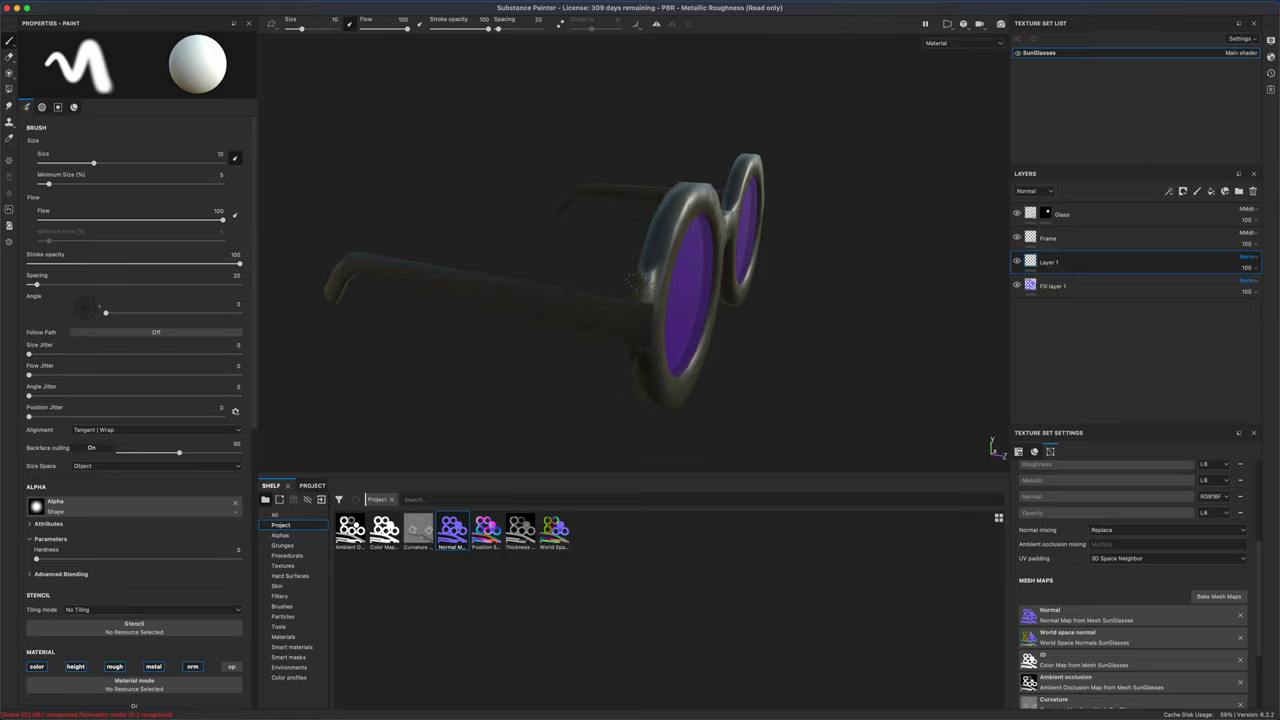
{"action": "left_click_drag", "start_coordinate": [608, 392], "coordinate": [698, 285], "text": "alt"}
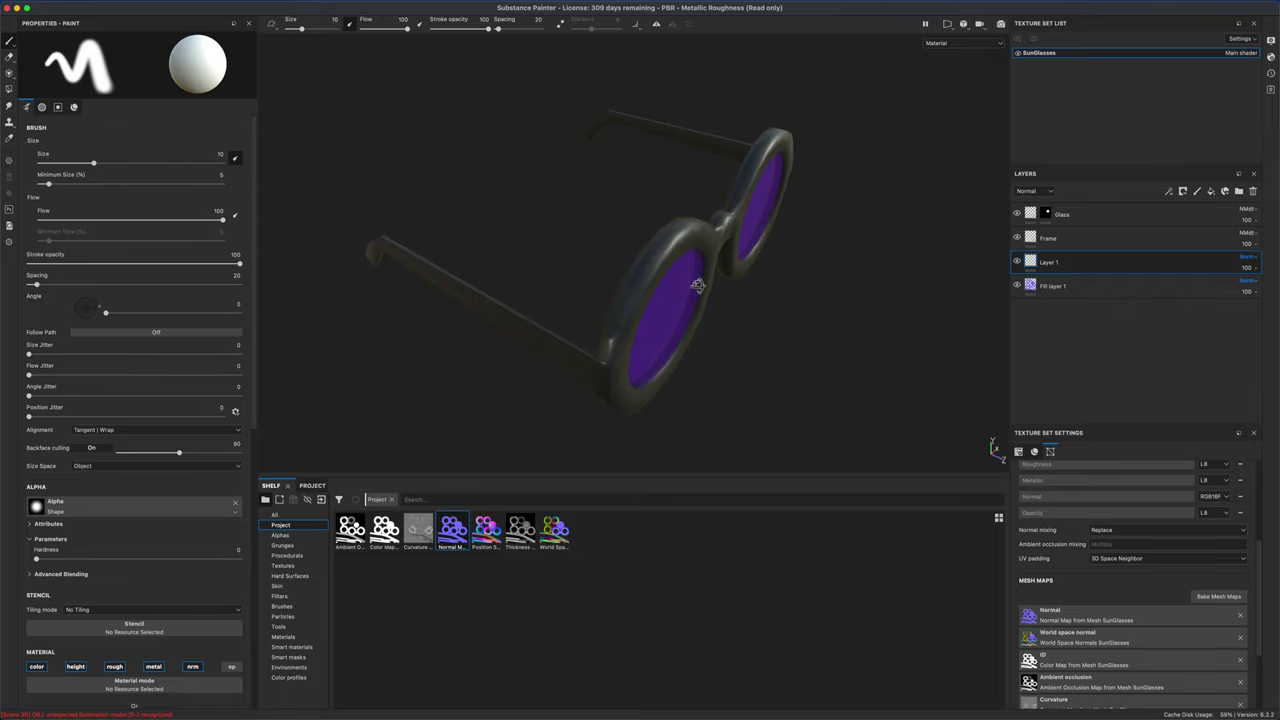
{"action": "left_click_drag", "start_coordinate": [620, 328], "coordinate": [879, 235], "text": "alt"}
{"action": "mouse_move", "coordinate": [918, 332]}
{"action": "left_mouse_down", "text": "alt"}
{"action": "mouse_move", "coordinate": [1100, 374]}
{"action": "mouse_move", "coordinate": [817, 369]}
{"action": "mouse_move", "coordinate": [843, 340]}
{"action": "mouse_move", "coordinate": [830, 330]}
{"action": "left_mouse_up", "text": "alt"}
{"action": "mouse_move", "coordinate": [545, 271]}
{"action": "left_mouse_down", "text": "alt"}
{"action": "mouse_move", "coordinate": [414, 351]}
{"action": "mouse_move", "coordinate": [406, 309]}
{"action": "mouse_move", "coordinate": [763, 376]}
{"action": "mouse_move", "coordinate": [686, 346]}
{"action": "mouse_move", "coordinate": [753, 371]}
{"action": "left_mouse_up", "text": "alt"}
{"action": "middle_click_drag", "start_coordinate": [829, 374], "coordinate": [800, 380], "text": "alt"}
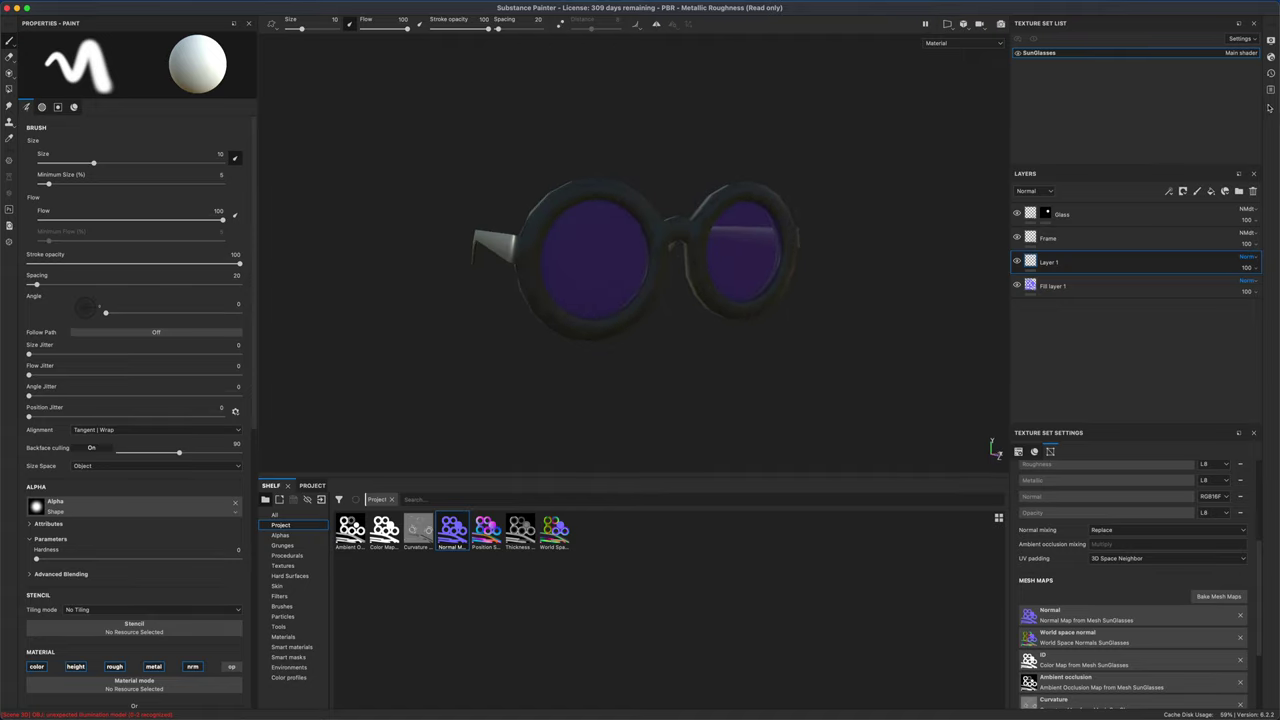
- Activate post effects with a vignette strength of about 0.56, and activate temporal anti-aliasing in the display settings
{"action": "left_click", "coordinate": [1271, 41]}
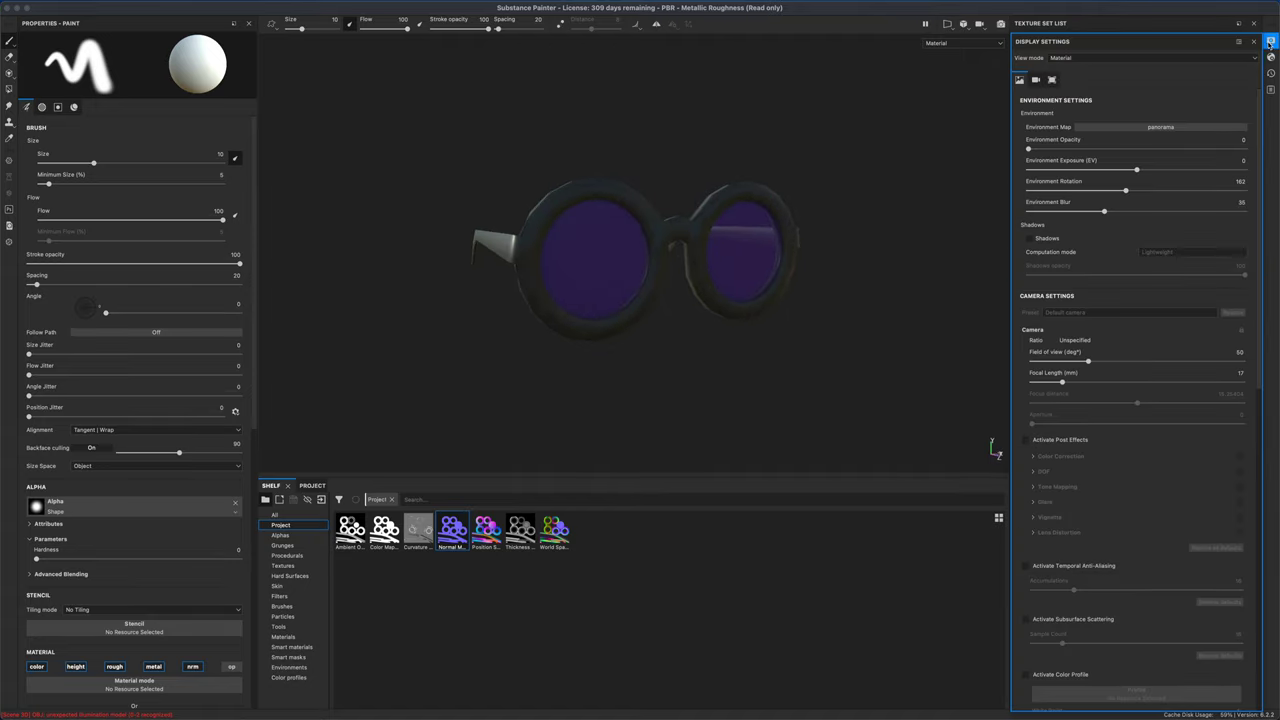
{"action": "scroll", "coordinate": [1134, 474], "scroll_direction": "down", "scroll_amount": 5}
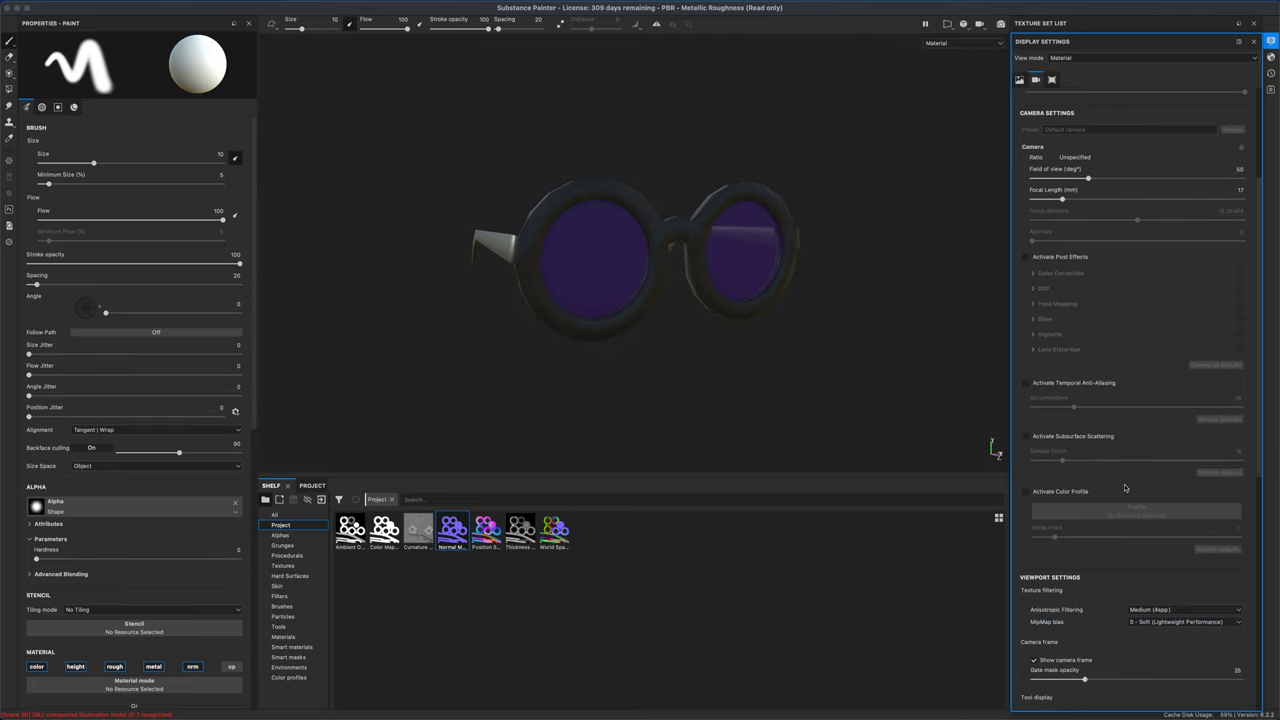
{"action": "scroll", "coordinate": [1062, 378], "scroll_direction": "up", "scroll_amount": 2}
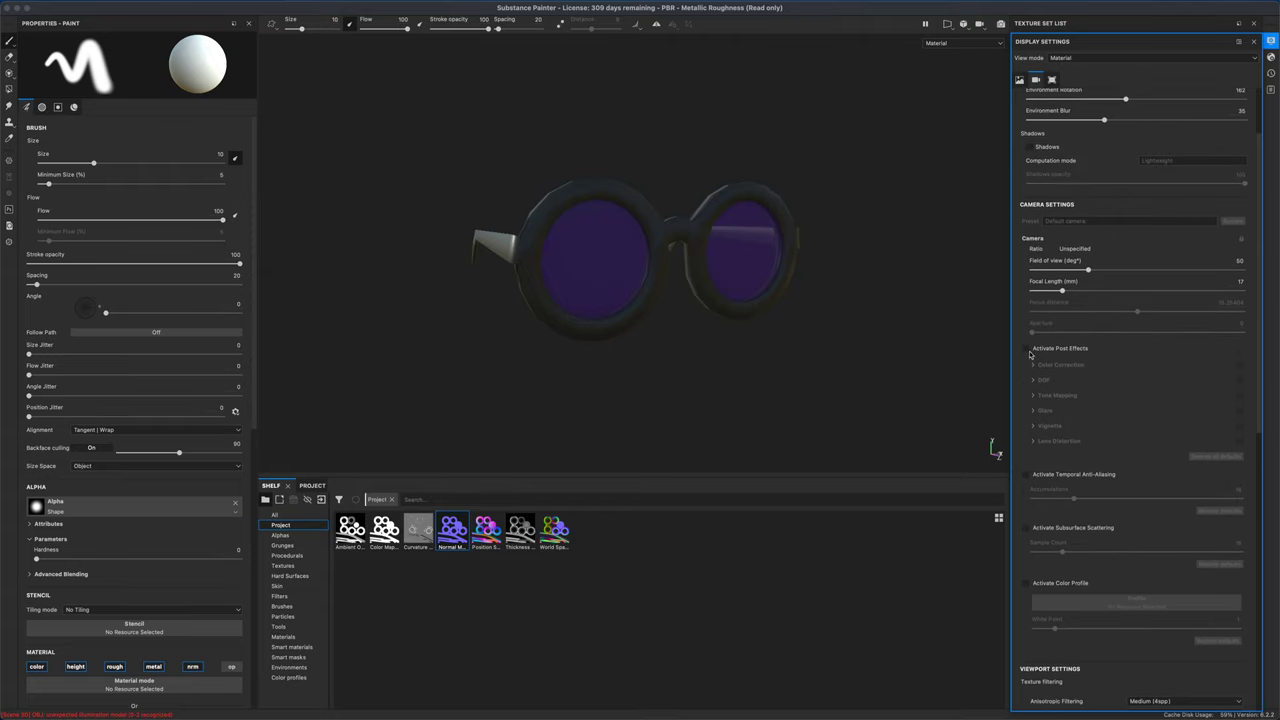
{"action": "left_click", "coordinate": [1025, 348]}
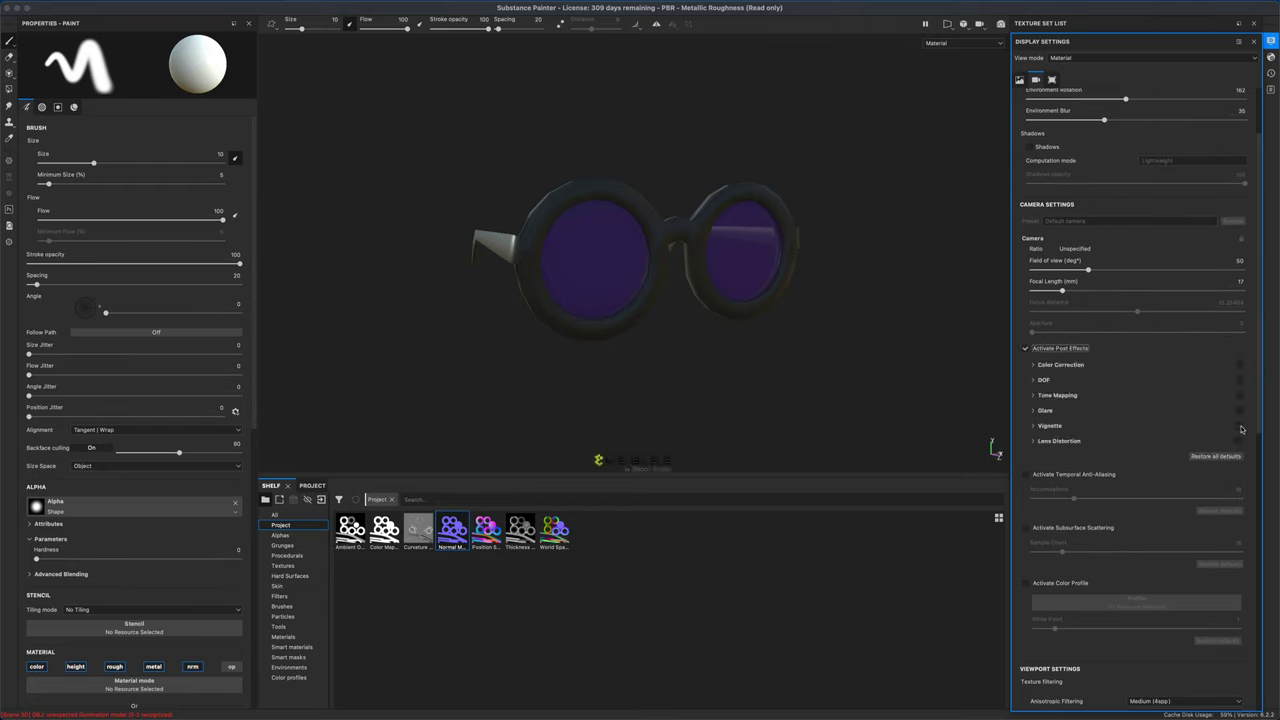
{"action": "left_click", "coordinate": [1033, 426]}
{"action": "left_click_drag", "start_coordinate": [1086, 446], "coordinate": [1170, 446]}
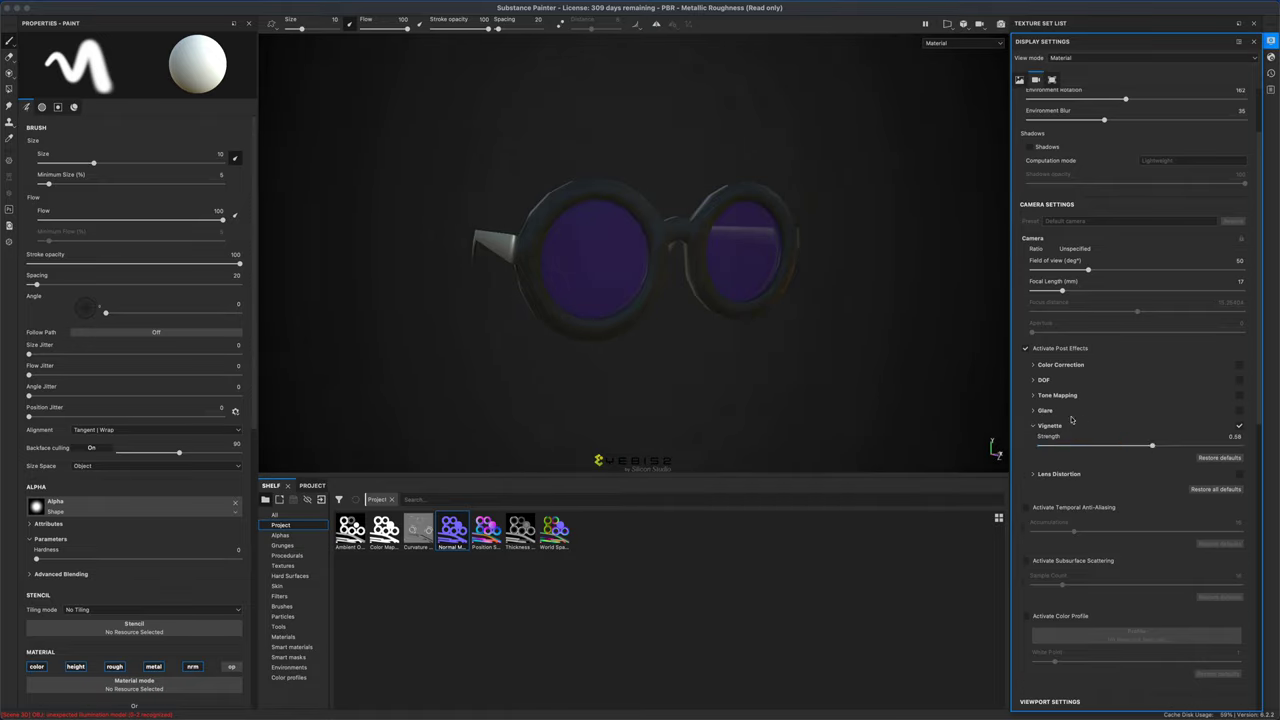
{"action": "left_click", "coordinate": [1027, 511]}
{"action": "mouse_move", "coordinate": [863, 343]}
{"action": "left_mouse_down", "text": "alt"}
{"action": "mouse_move", "coordinate": [843, 366]}
{"action": "mouse_move", "coordinate": [869, 337]}
{"action": "left_mouse_up", "text": "alt"}
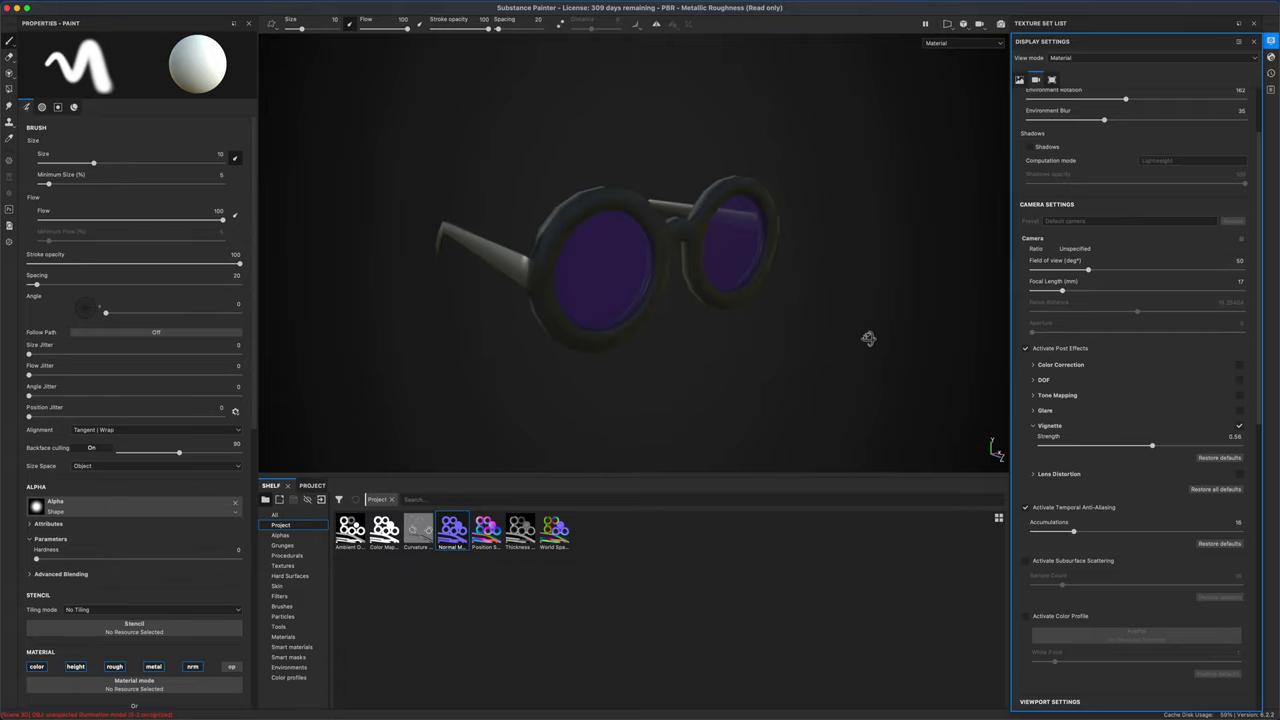
- Try the Bonifacio Street environment map, switch to Autumn Forest, and set the environment rotation to about 250
{"action": "scroll", "coordinate": [1263, 122], "scroll_direction": "up", "scroll_amount": 2}
{"action": "left_click", "coordinate": [1188, 127]}
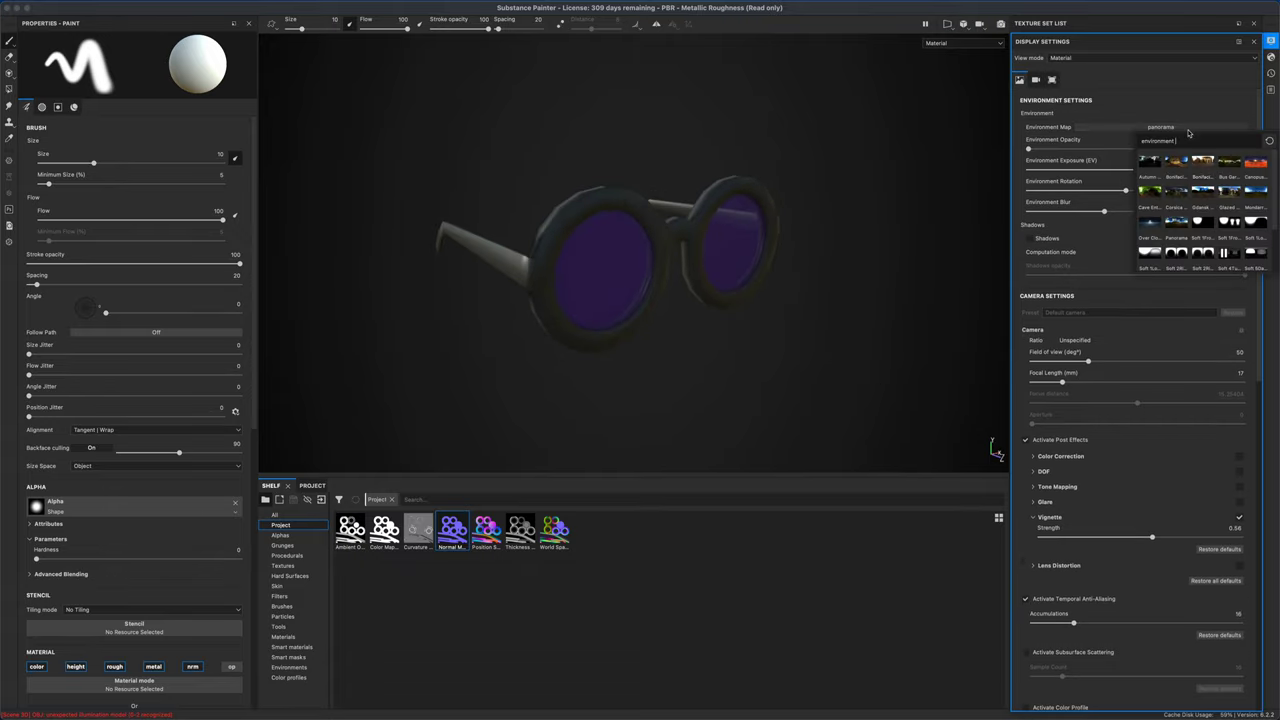
{"action": "left_click", "coordinate": [1204, 162]}
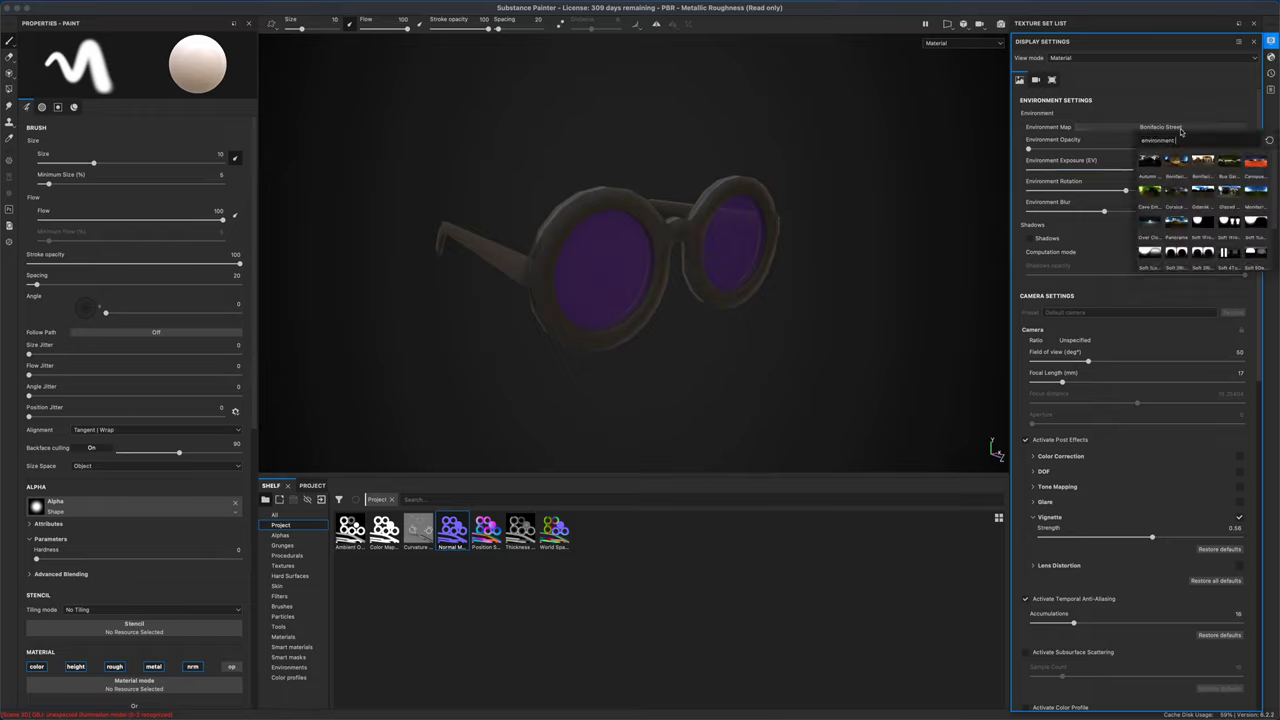
{"action": "left_click", "coordinate": [1160, 163]}
{"action": "right_click_drag", "start_coordinate": [908, 288], "coordinate": [829, 286], "text": "shift"}
{"action": "left_click_drag", "start_coordinate": [829, 286], "coordinate": [632, 277], "text": "alt"}
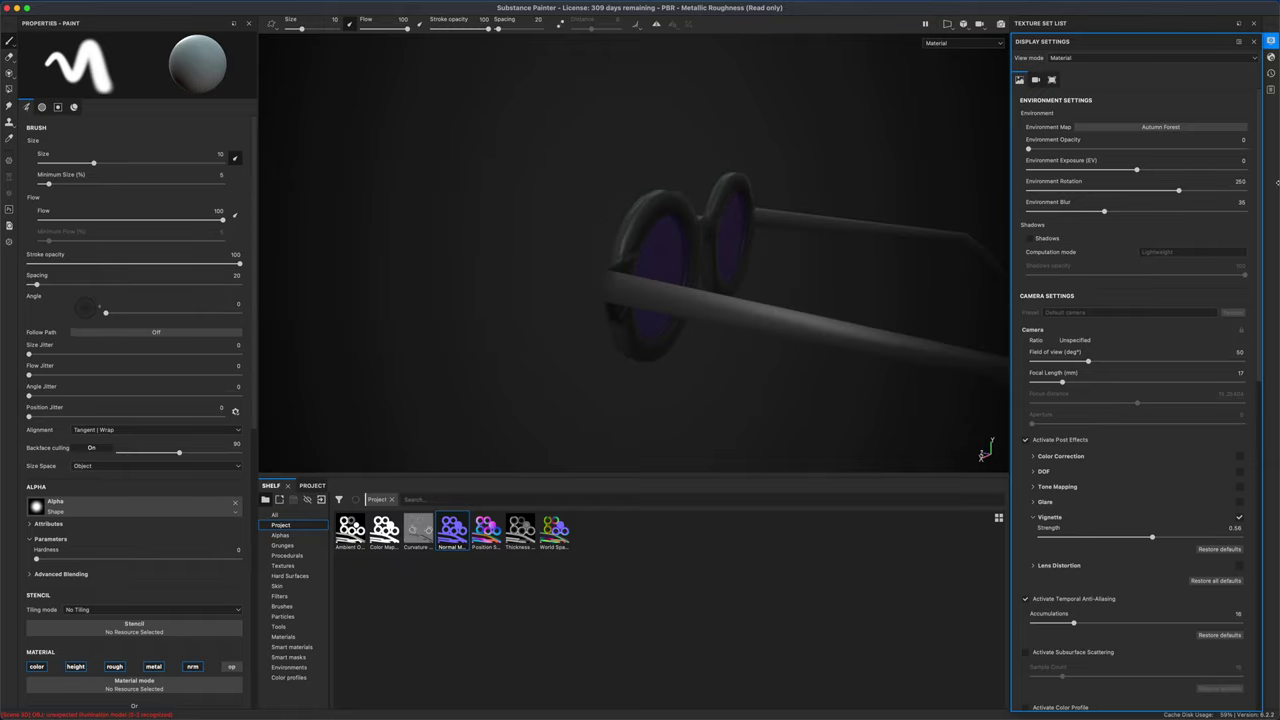
- Remove the normal map from the texture set's mesh maps and delete Layer 1 and Fill layer 1
{"action": "left_click", "coordinate": [1270, 43]}
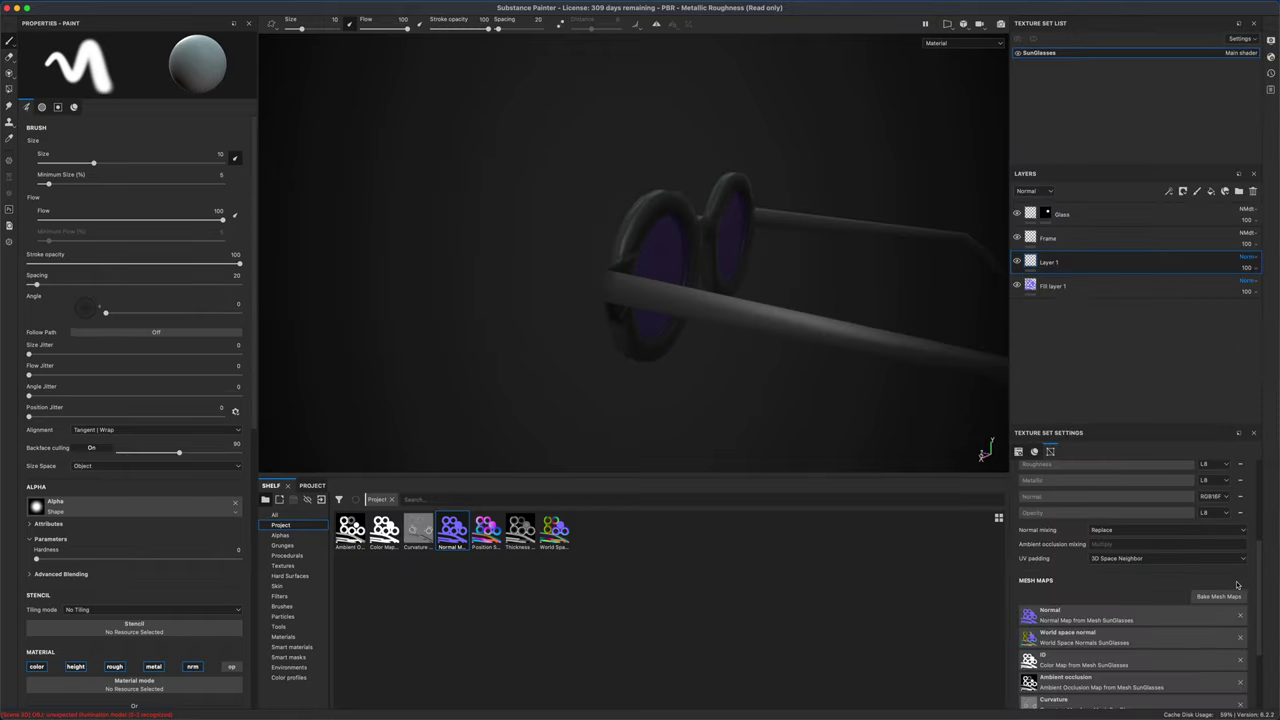
{"action": "left_click_drag", "start_coordinate": [1260, 580], "coordinate": [1262, 602]}
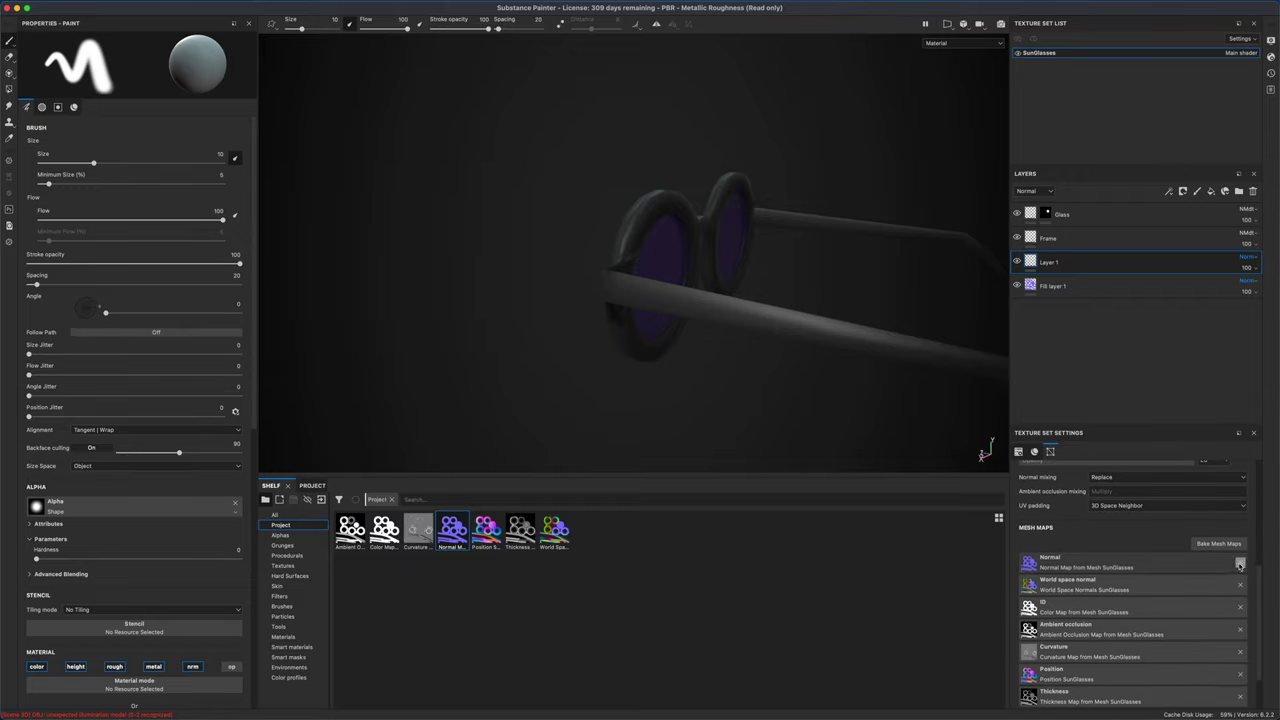
{"action": "left_click", "coordinate": [1240, 564]}
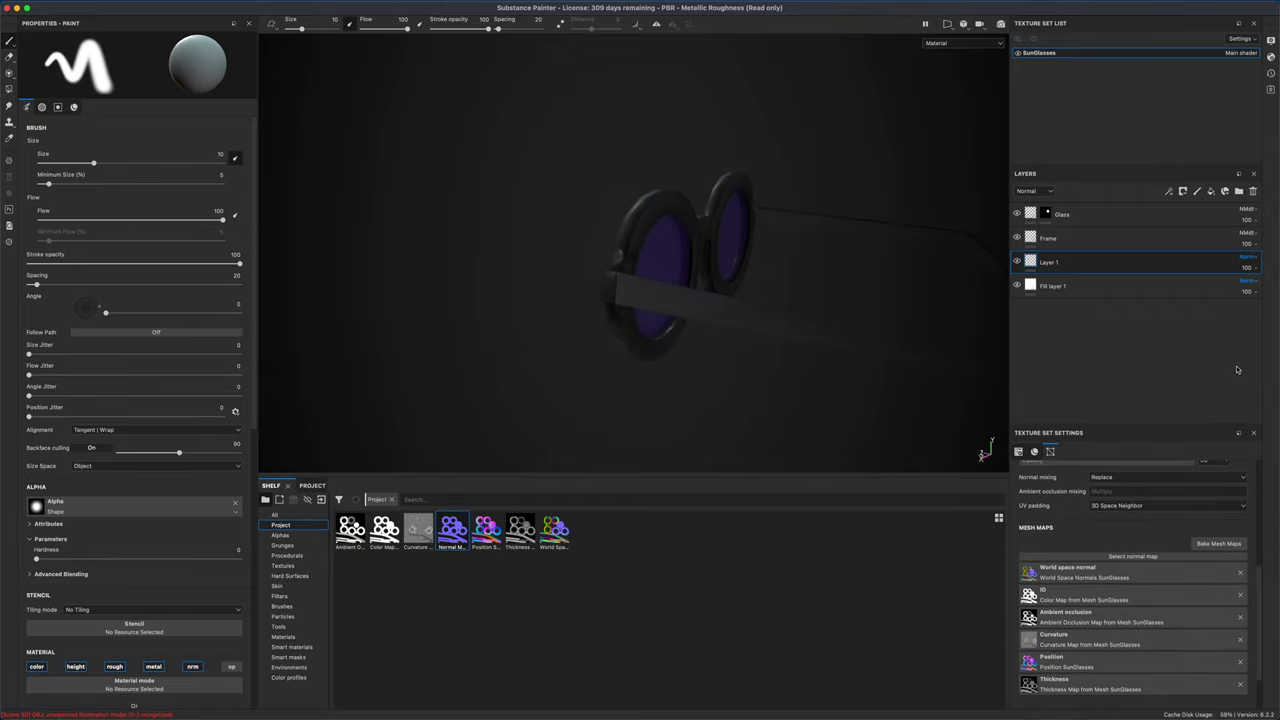
{"action": "left_click", "coordinate": [1255, 191]}
{"action": "left_click", "coordinate": [1255, 191]}
{"action": "left_click_drag", "start_coordinate": [720, 371], "coordinate": [857, 364], "text": "alt"}
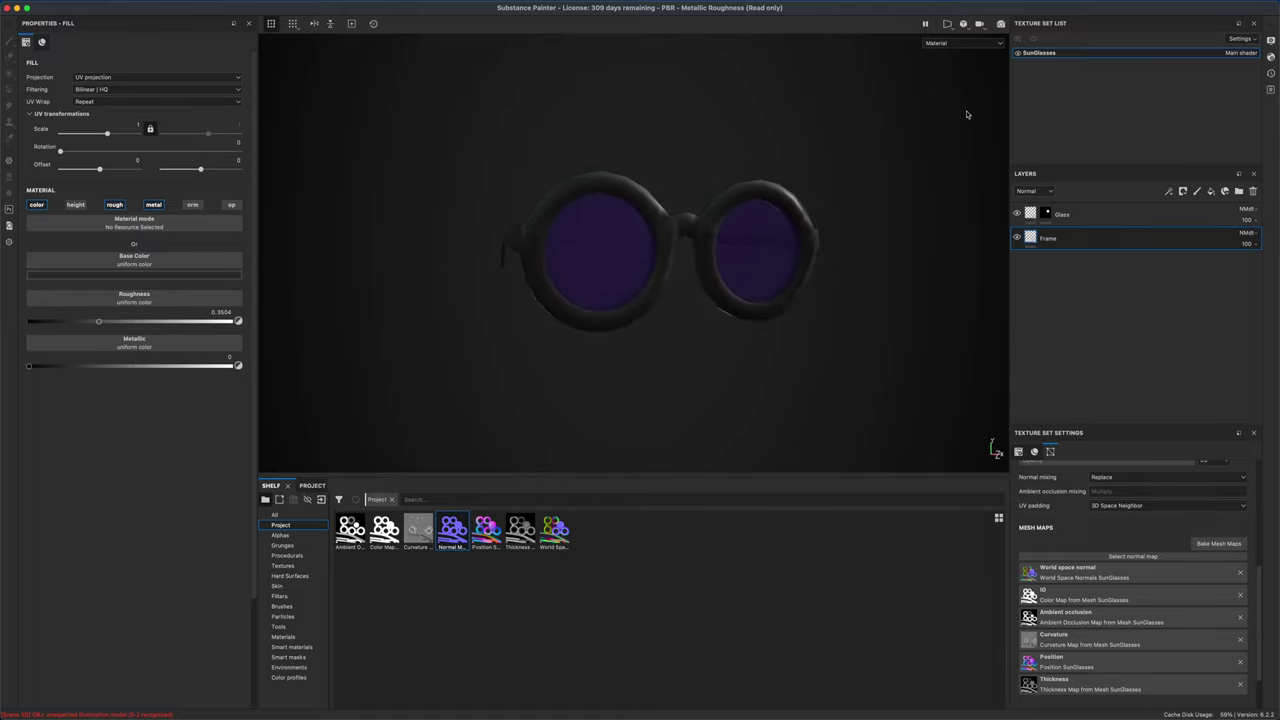
- Switch to Iray rendering and enable the dome's clear color with a dark purple of H 0.701, S 0.789, V 0.056
{"action": "left_click", "coordinate": [1001, 24]}
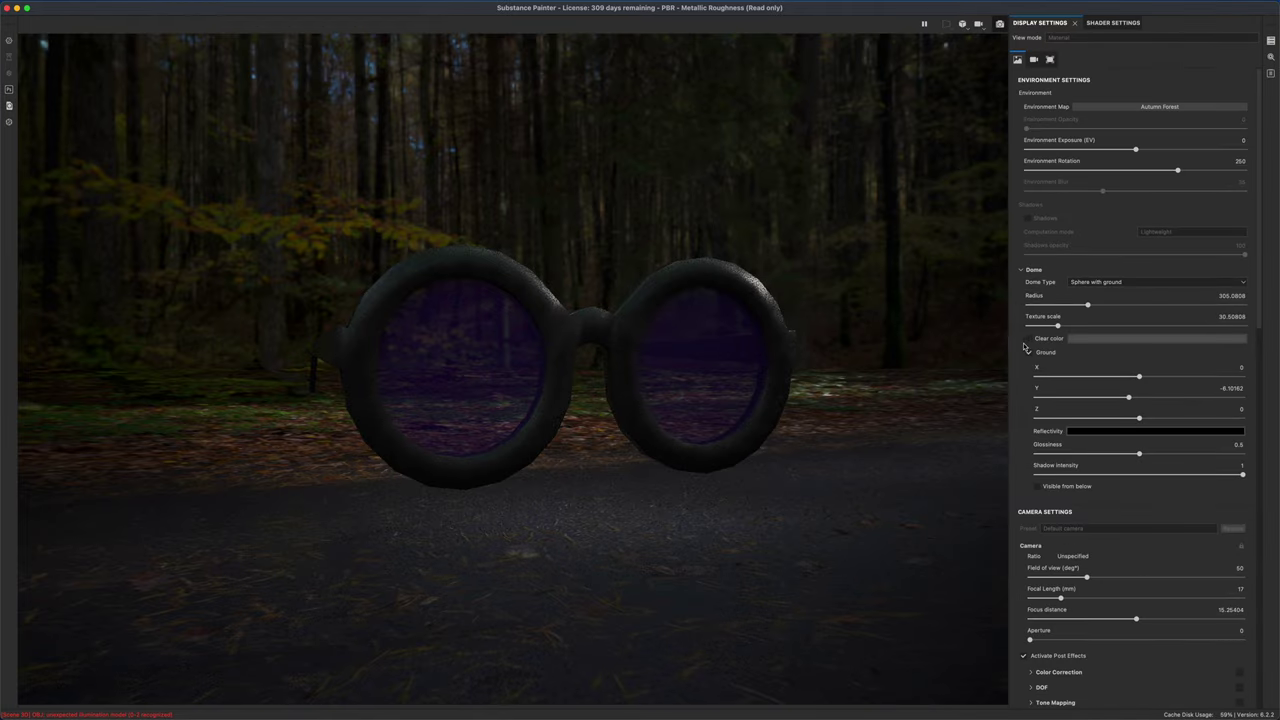
{"action": "left_click", "coordinate": [1098, 343]}
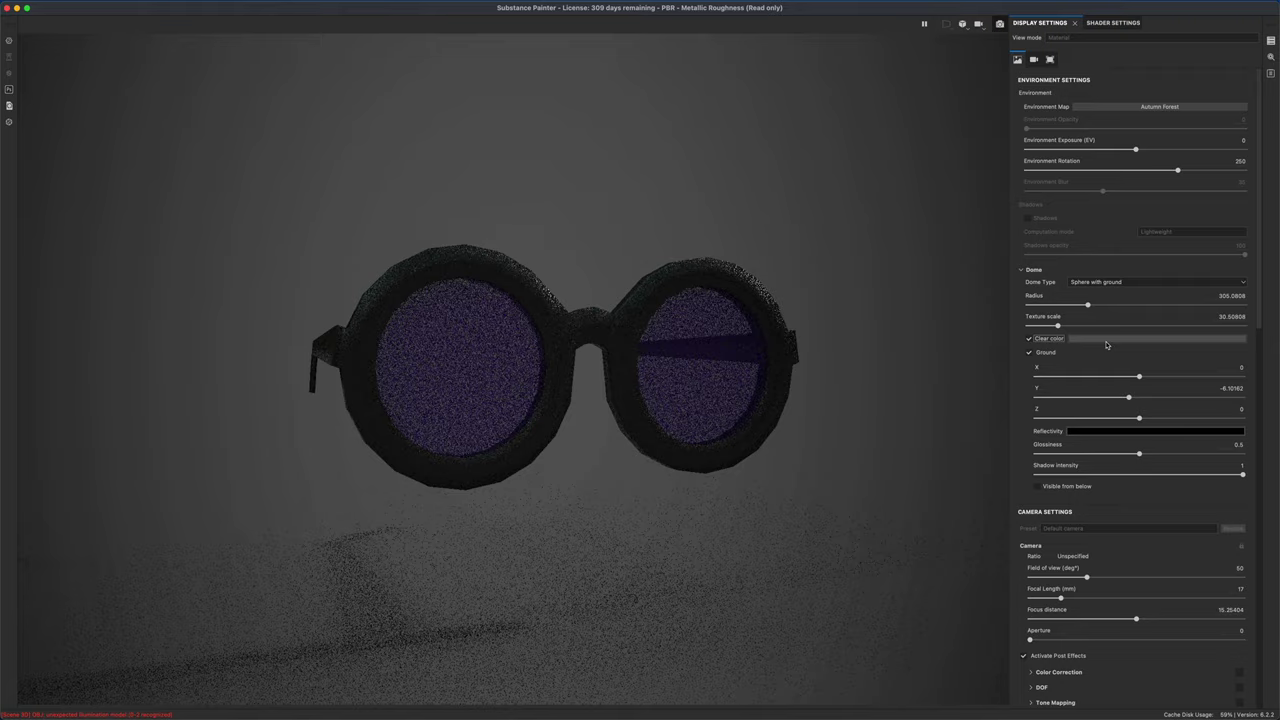
{"action": "left_click", "coordinate": [1108, 342]}
{"action": "left_click_drag", "start_coordinate": [1201, 438], "coordinate": [1155, 428]}
{"action": "left_click", "coordinate": [1145, 408]}
{"action": "left_click_drag", "start_coordinate": [1200, 392], "coordinate": [1200, 380]}
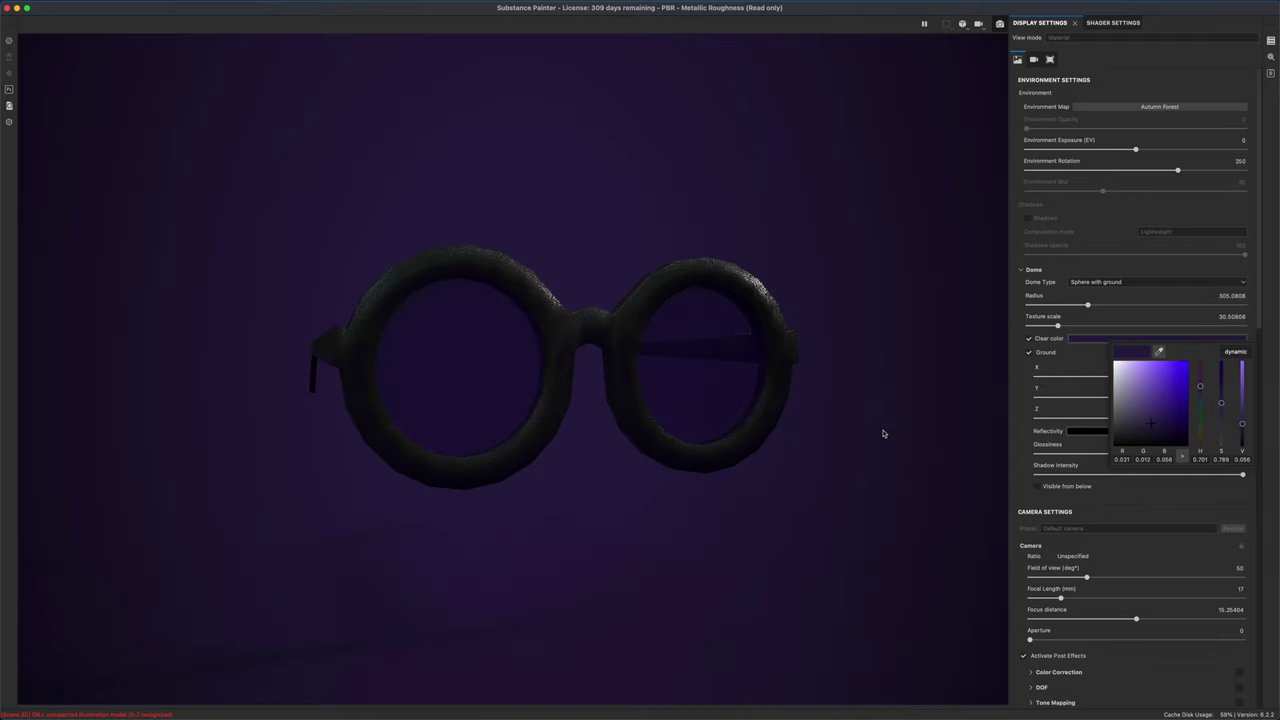
{"action": "left_click", "coordinate": [882, 434]}
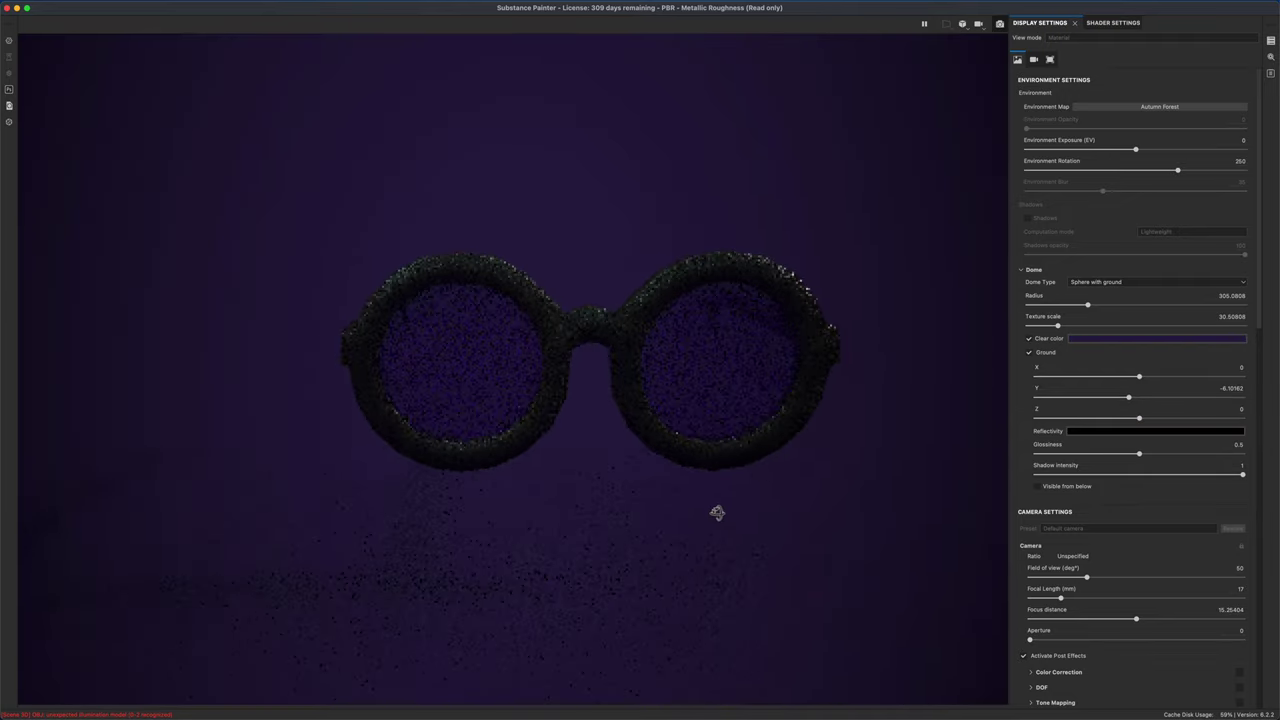
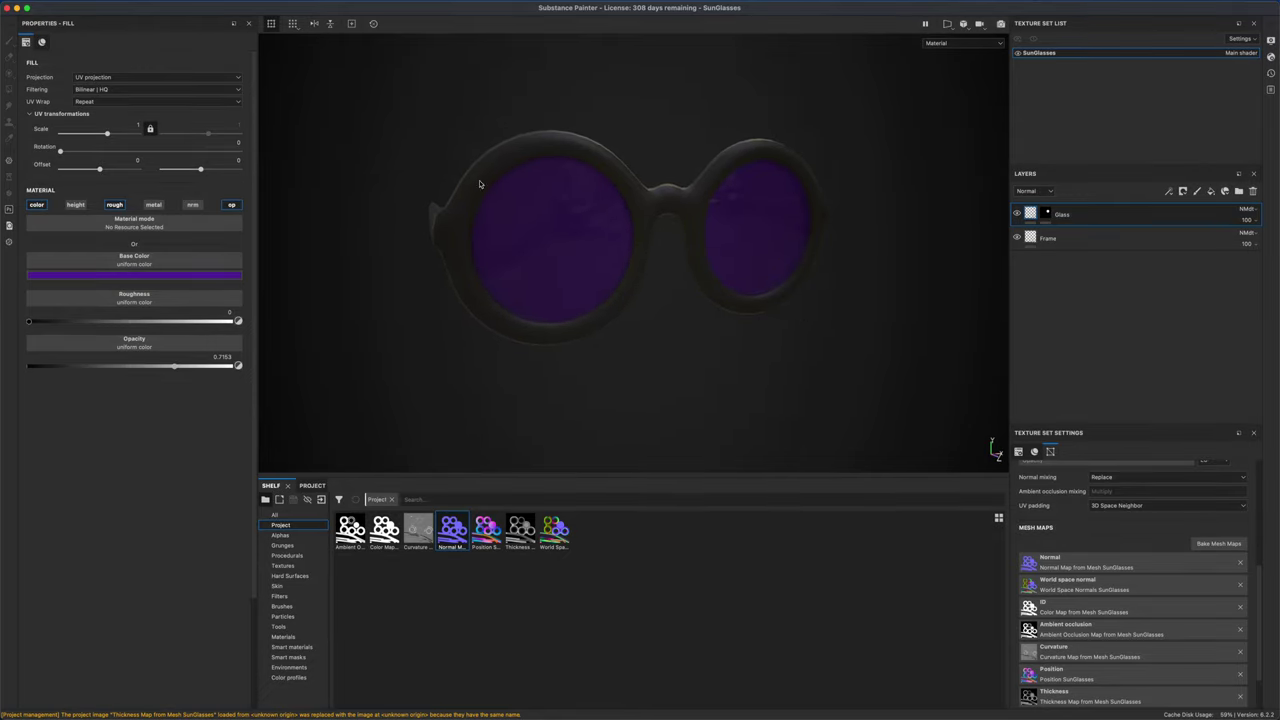
- Switch to Maya, select the SunGlasses mesh, and harden its edges
{"action": "left_click_drag", "start_coordinate": [676, 353], "coordinate": [560, 180], "text": "alt"}
{"action": "left_click_drag", "start_coordinate": [680, 371], "coordinate": [710, 335], "text": "alt"}
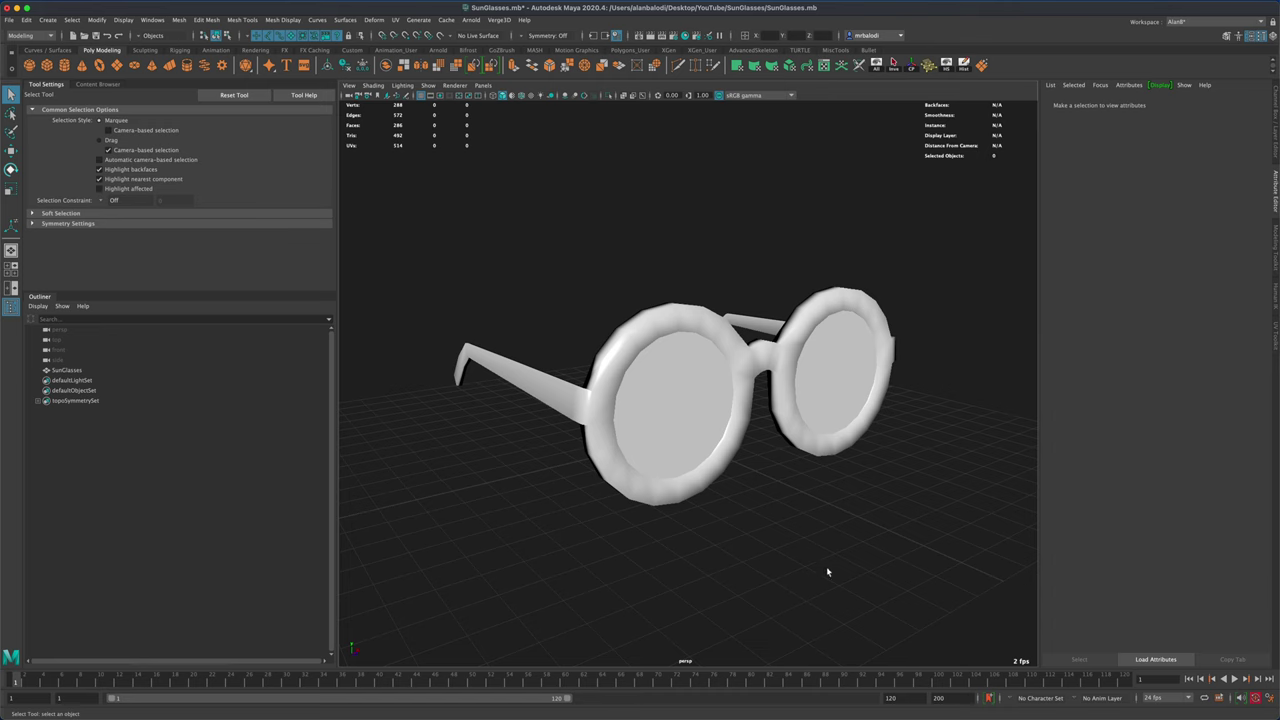
{"action": "left_click", "coordinate": [644, 381]}
{"action": "left_click_drag", "start_coordinate": [606, 374], "coordinate": [543, 263], "text": "alt"}
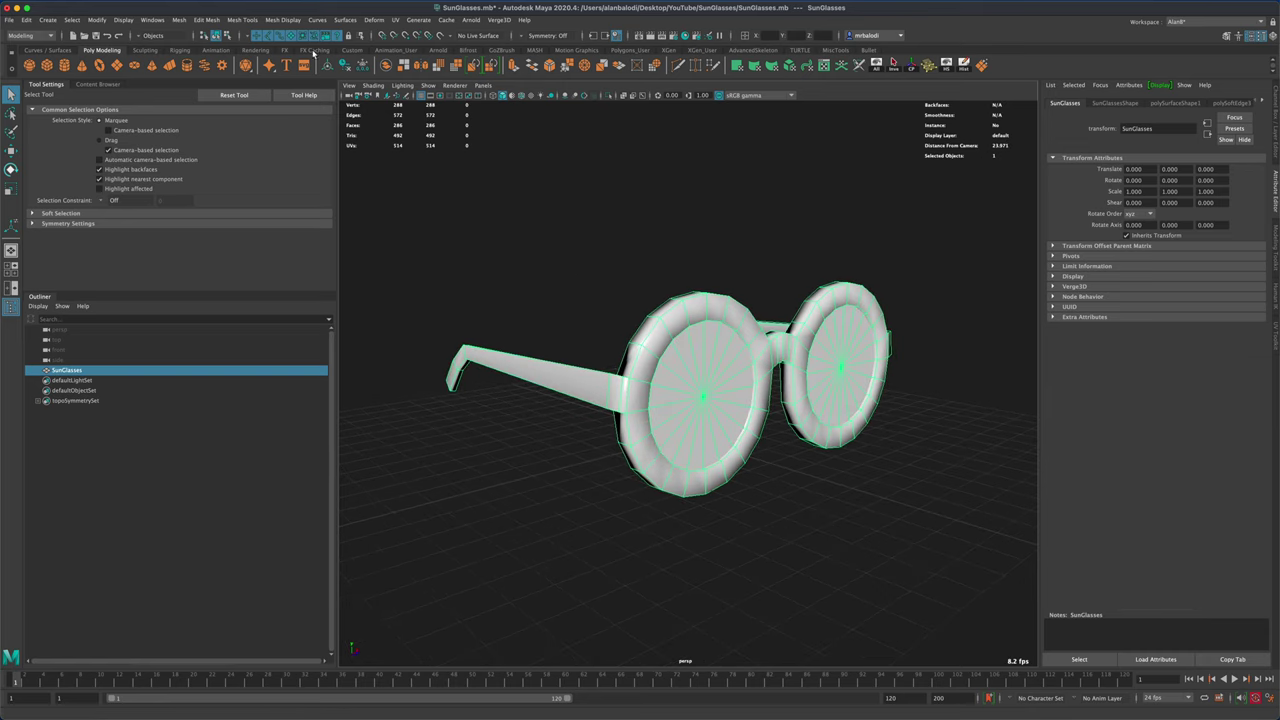
{"action": "left_click", "coordinate": [283, 19]}
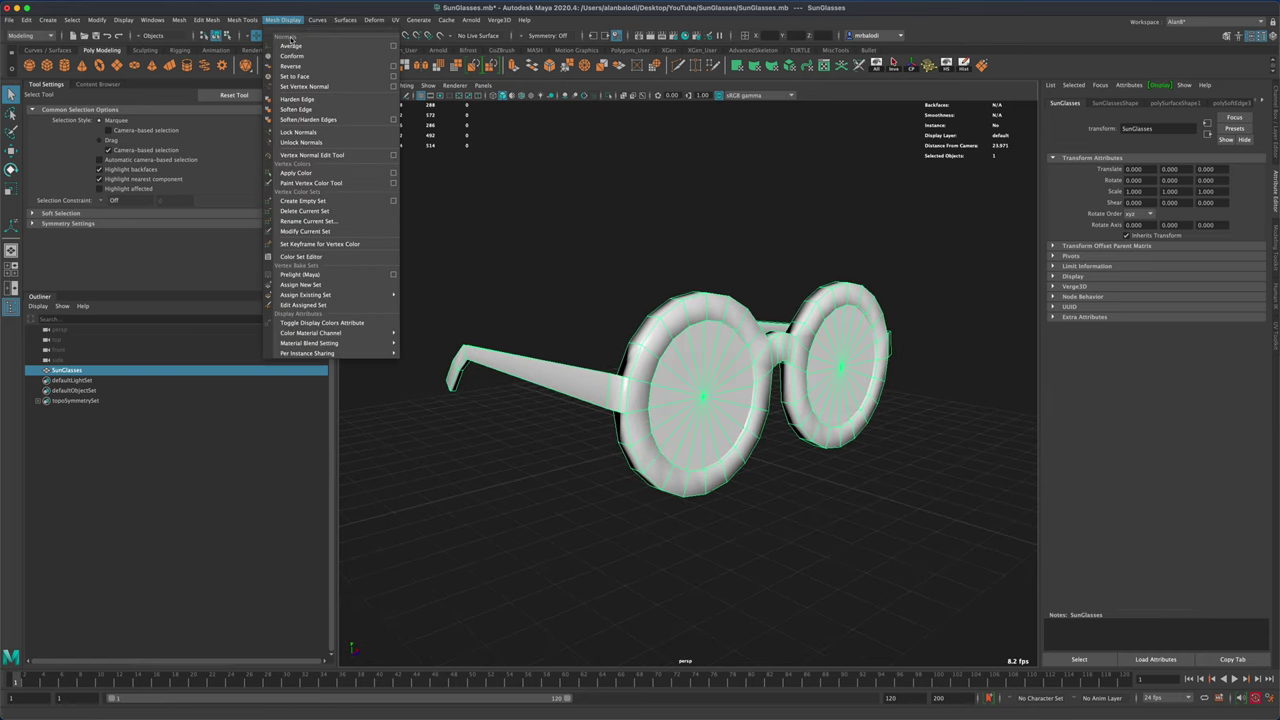
{"action": "left_click", "coordinate": [300, 109]}
{"action": "left_click_drag", "start_coordinate": [530, 232], "coordinate": [585, 237], "text": "alt"}
- Smooth the SunGlasses mesh to subdivide it into a denser, rounder model
{"action": "left_click", "coordinate": [179, 20]}
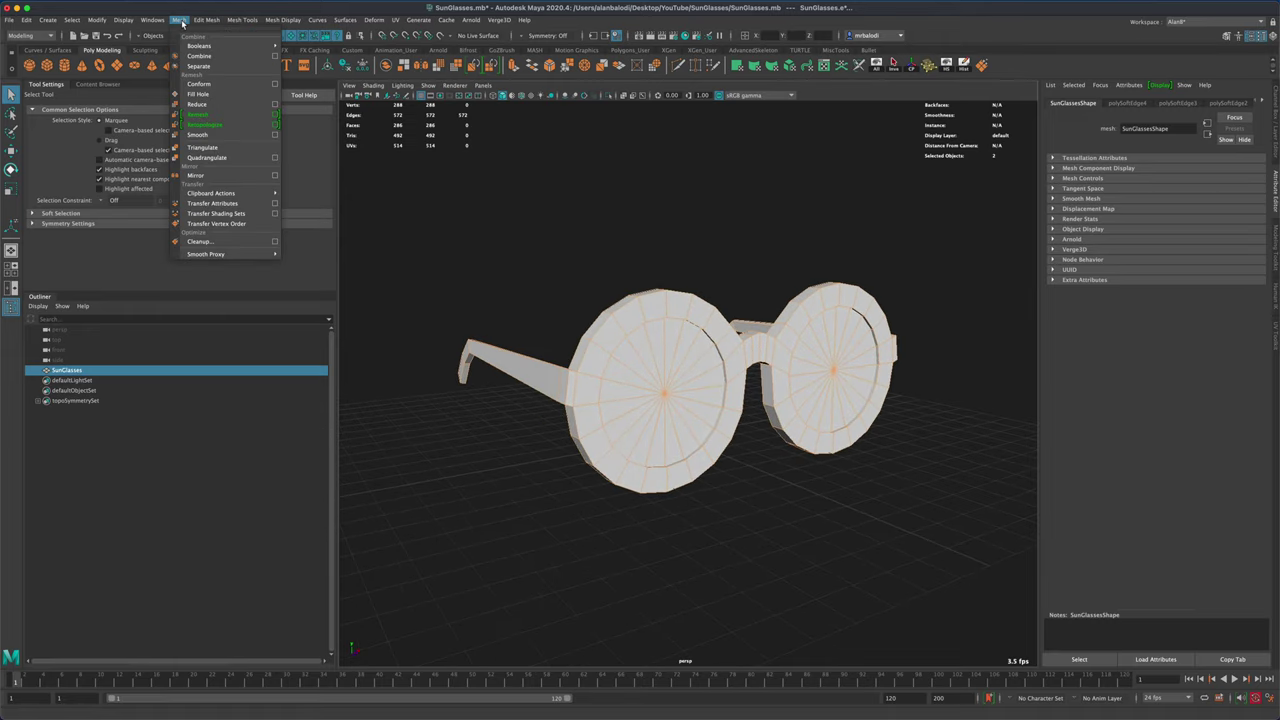
{"action": "left_click", "coordinate": [216, 136]}
{"action": "left_click", "coordinate": [591, 271]}
{"action": "mouse_move", "coordinate": [591, 271]}
{"action": "left_mouse_down", "text": "alt"}
{"action": "mouse_move", "coordinate": [694, 269]}
{"action": "mouse_move", "coordinate": [584, 274]}
{"action": "left_mouse_up", "text": "alt"}
{"action": "left_click_drag", "start_coordinate": [670, 317], "coordinate": [623, 266], "text": "alt"}
{"action": "scroll", "coordinate": [623, 266], "scroll_direction": "up", "scroll_amount": 3}
{"action": "left_click_drag", "start_coordinate": [500, 219], "coordinate": [570, 277], "text": "alt"}
{"action": "key", "text": "q"}
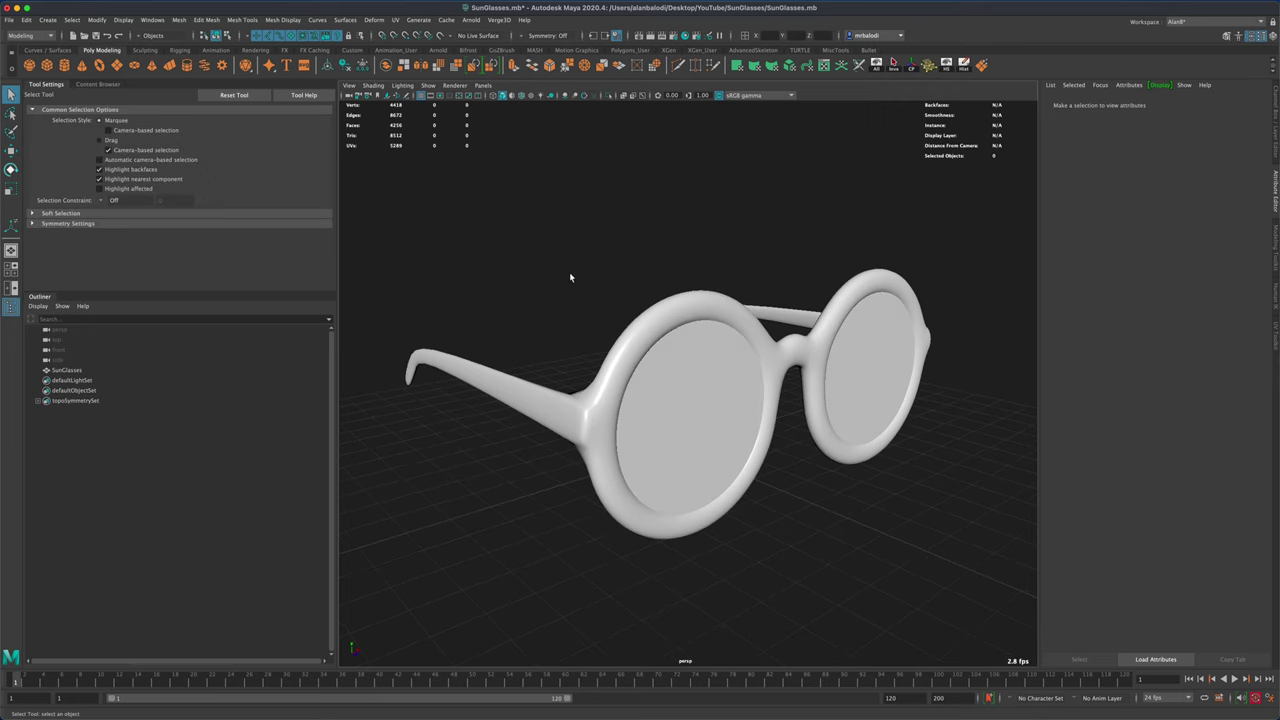
- Export the selected SunGlasses mesh as an OBJ, replacing the existing SunGlasses.obj
{"action": "left_click", "coordinate": [645, 316]}
{"action": "left_click", "coordinate": [9, 19]}
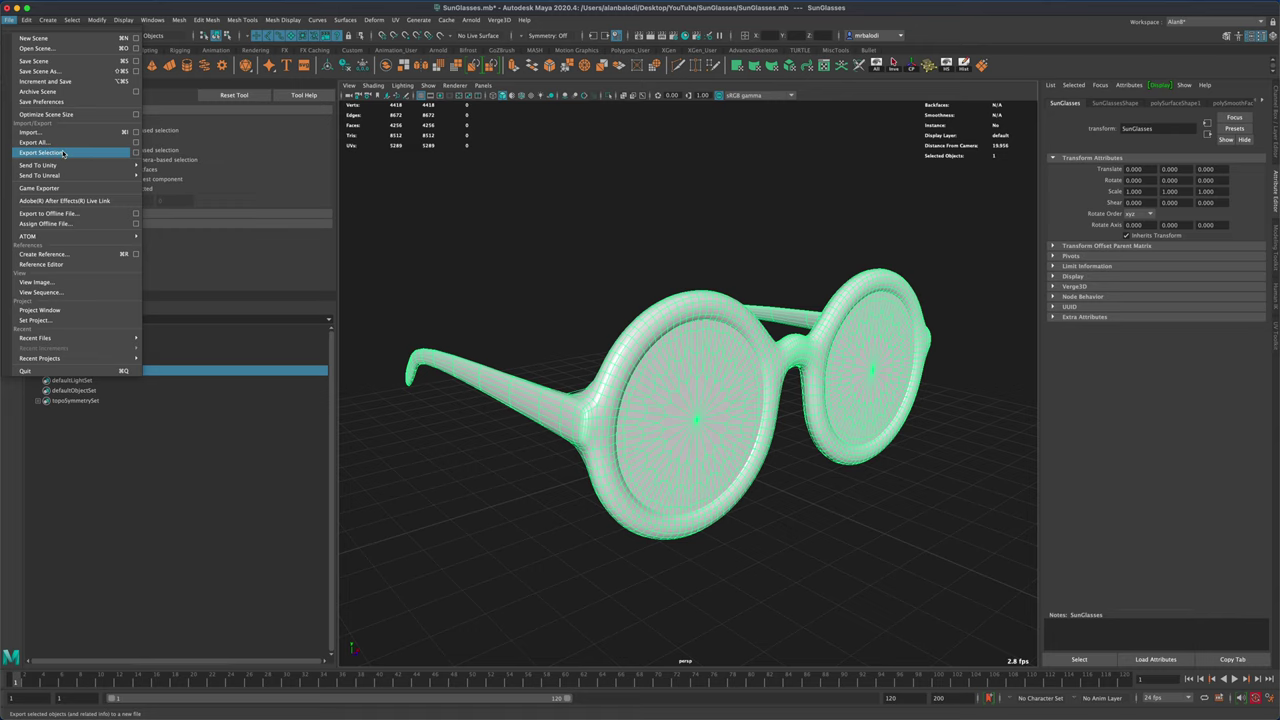
{"action": "left_click", "coordinate": [40, 152]}
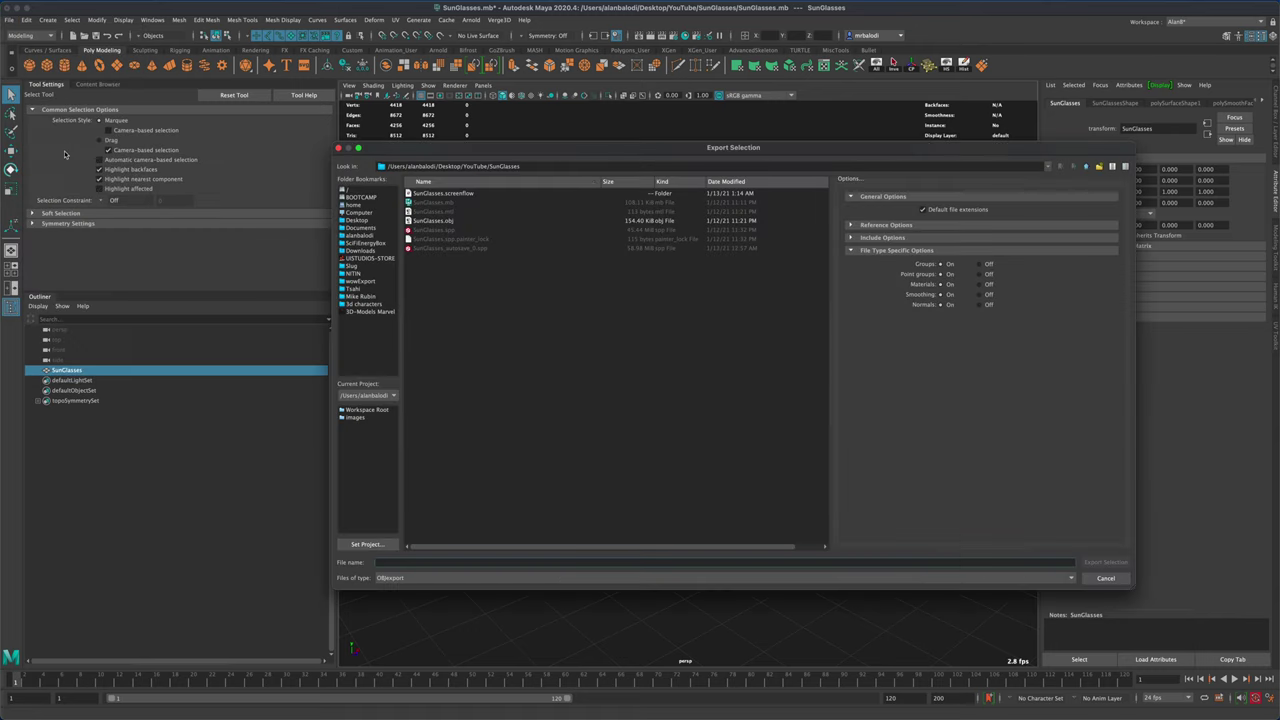
{"action": "left_click", "coordinate": [427, 221]}
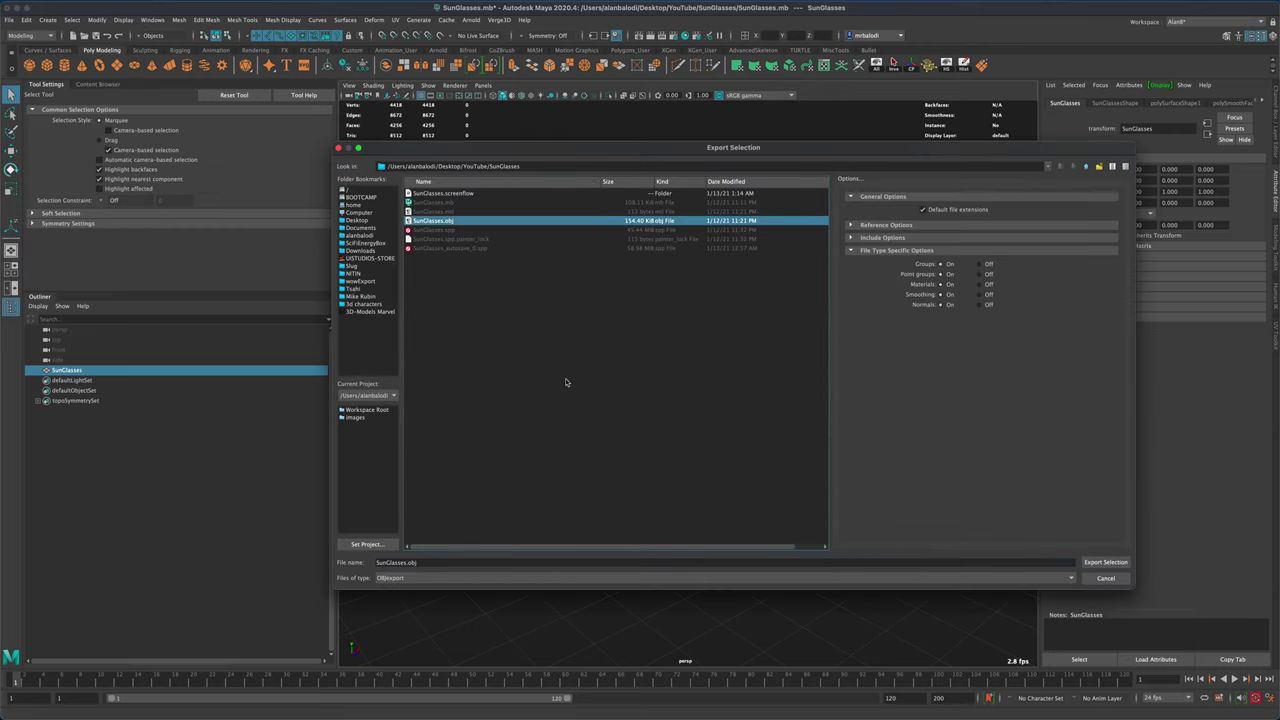
{"action": "left_click", "coordinate": [1105, 562]}
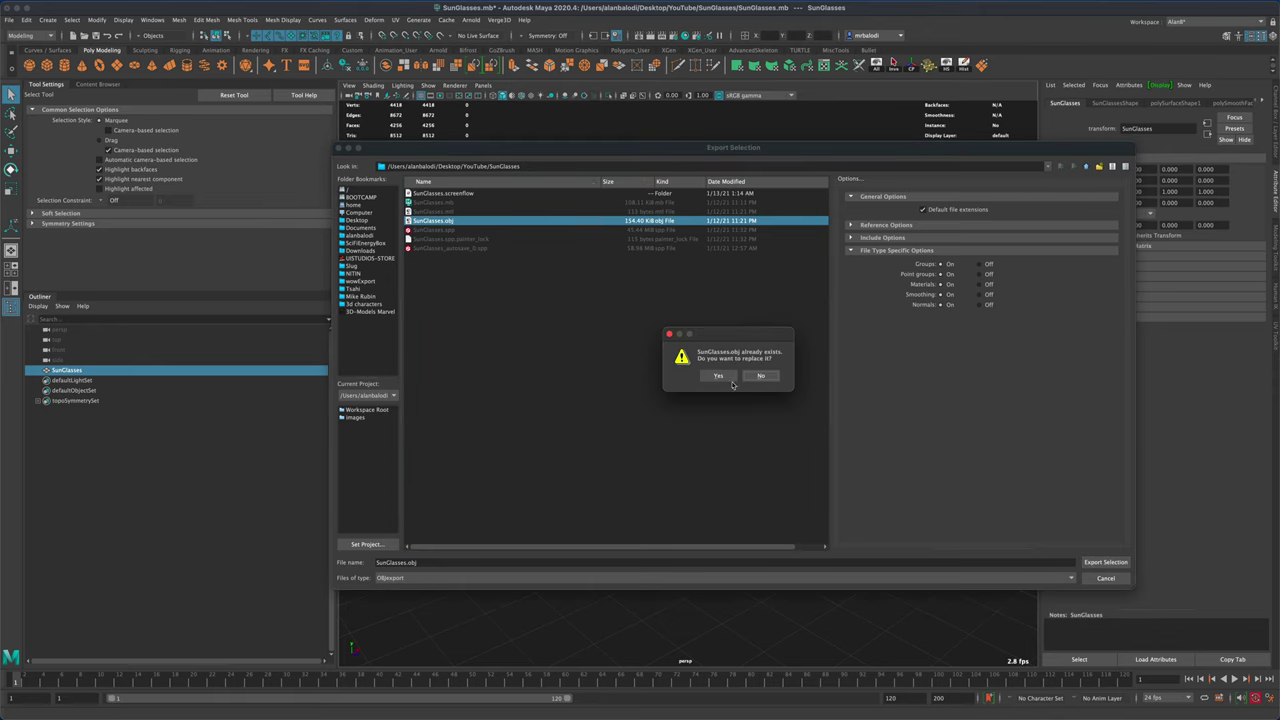
{"action": "left_click", "coordinate": [720, 376]}
- Switch to Substance Painter and reload SunGlasses.obj as the project mesh, keeping the OpenGL normal format and preserved stroke positions
{"action": "left_click_drag", "start_coordinate": [785, 548], "coordinate": [786, 534], "text": "alt"}
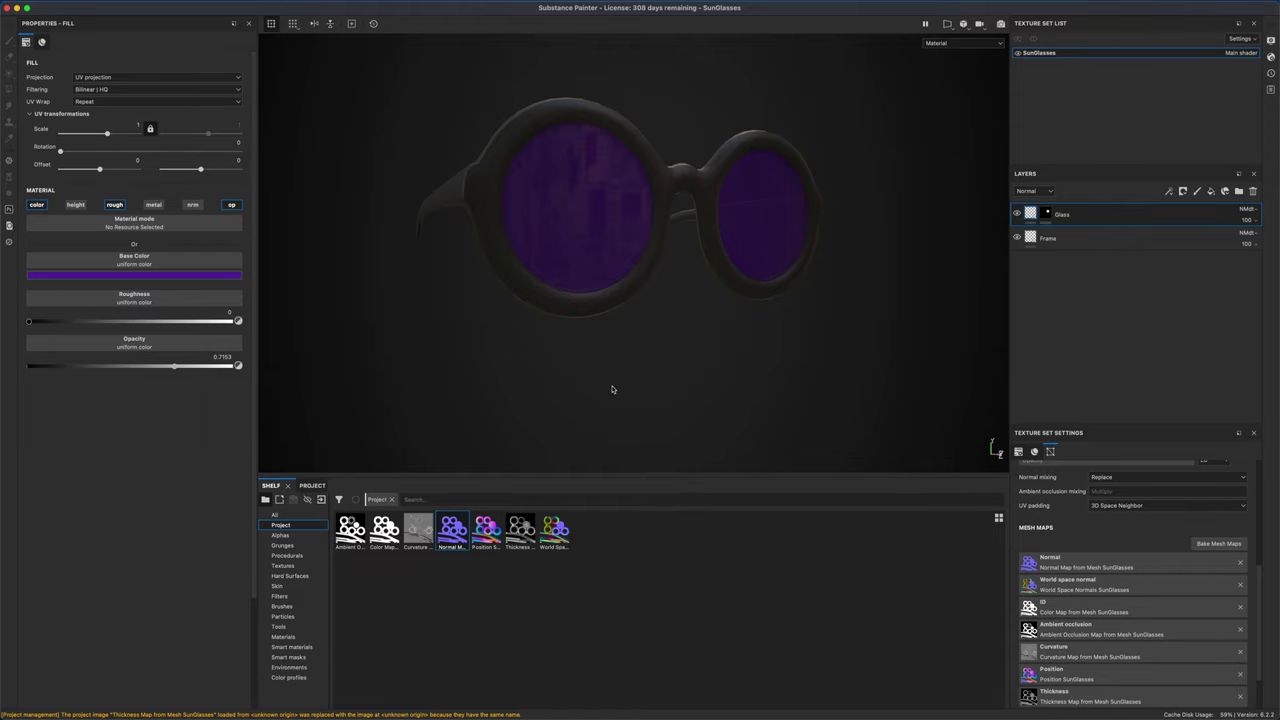
{"action": "mouse_move", "coordinate": [614, 389]}
{"action": "left_mouse_down", "text": "alt"}
{"action": "mouse_move", "coordinate": [651, 414]}
{"action": "mouse_move", "coordinate": [353, 190]}
{"action": "left_mouse_up", "text": "alt"}
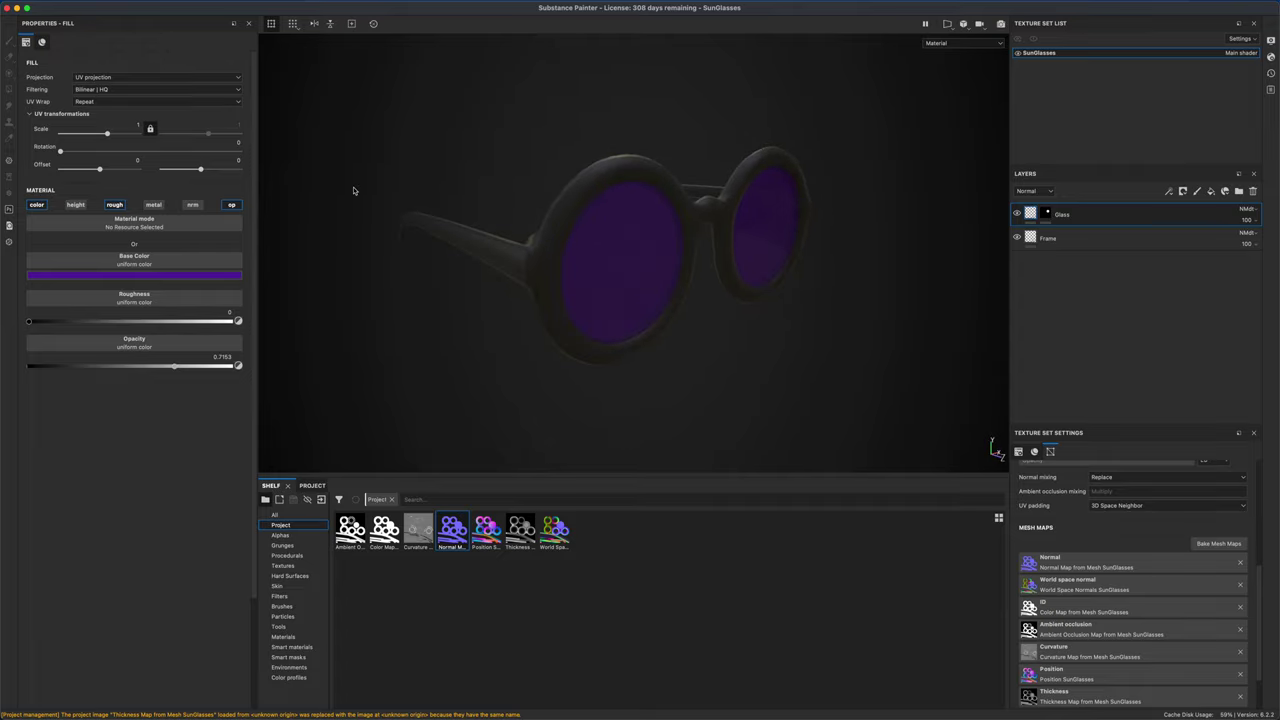
{"action": "left_click", "coordinate": [127, 2]}
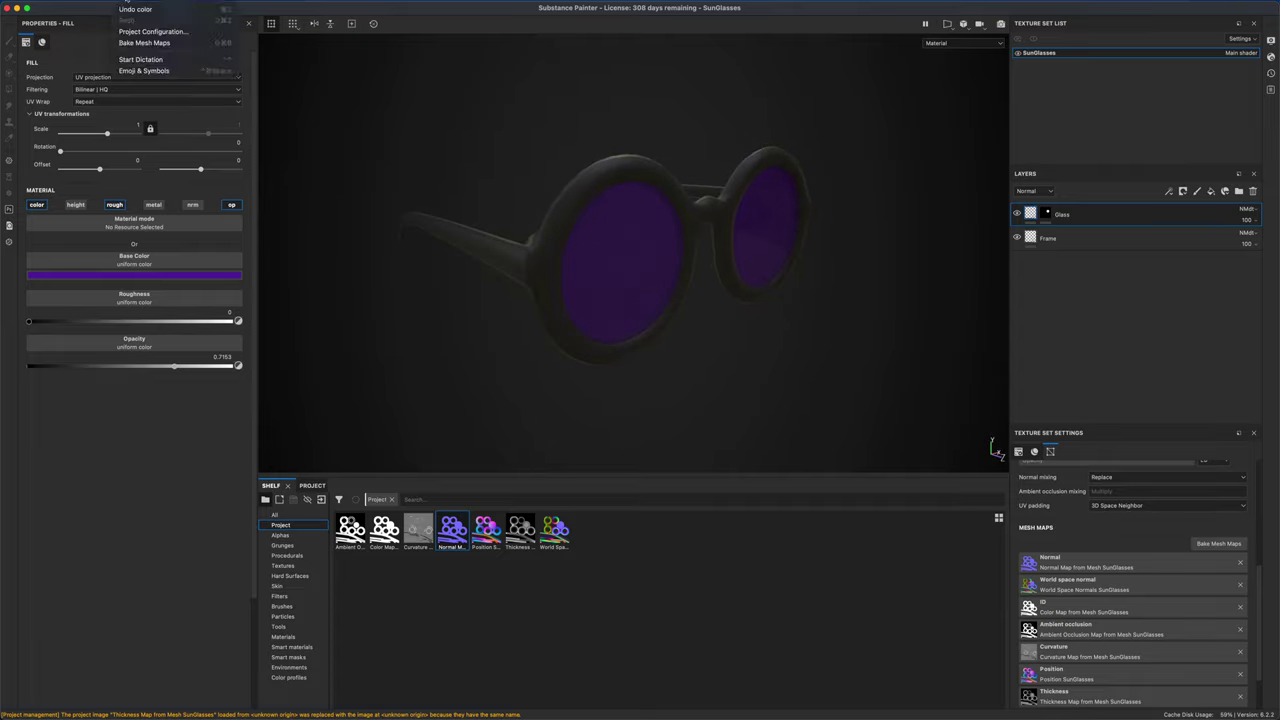
{"action": "left_click", "coordinate": [130, 31]}
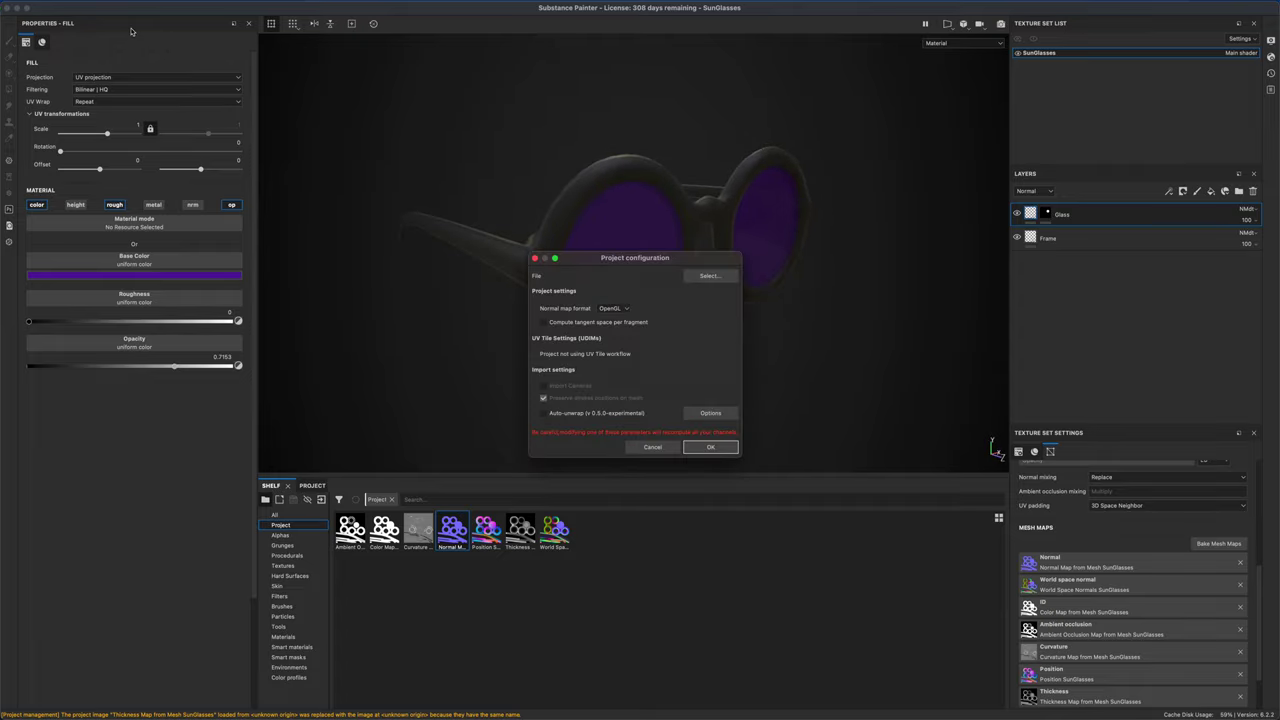
{"action": "left_click", "coordinate": [709, 275]}
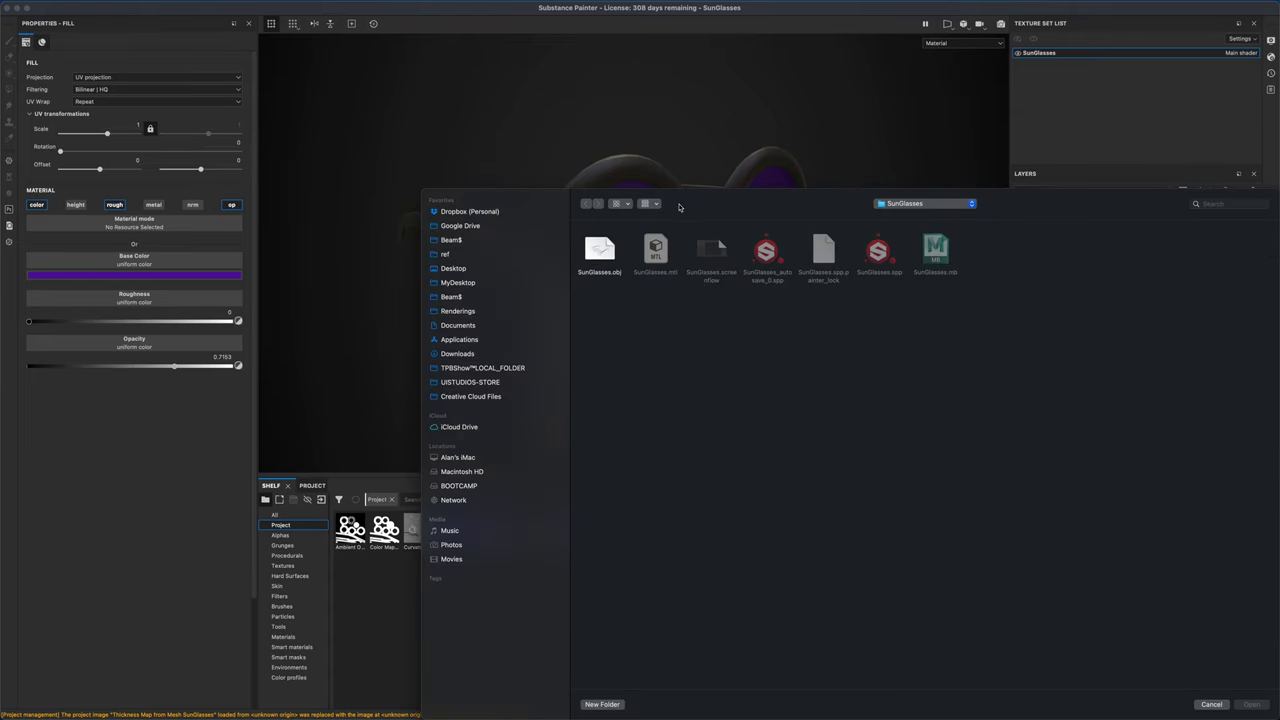
{"action": "left_click", "coordinate": [450, 188]}
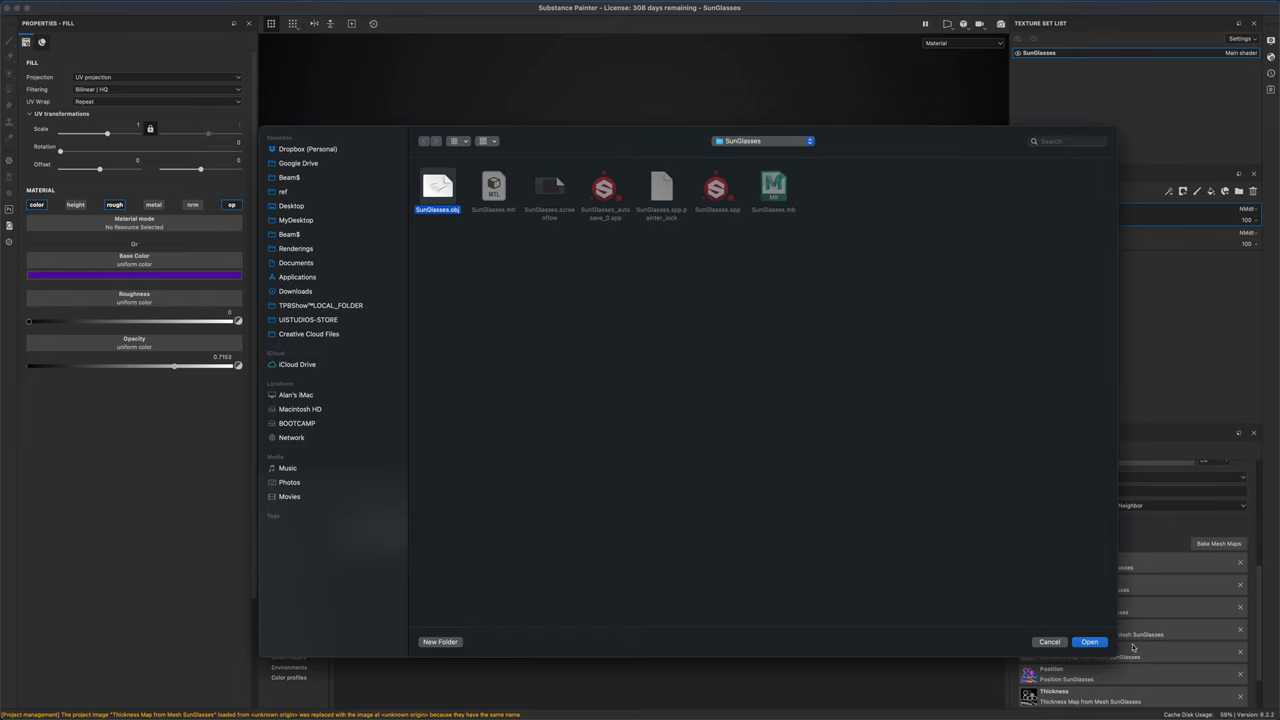
{"action": "left_click", "coordinate": [1090, 642]}
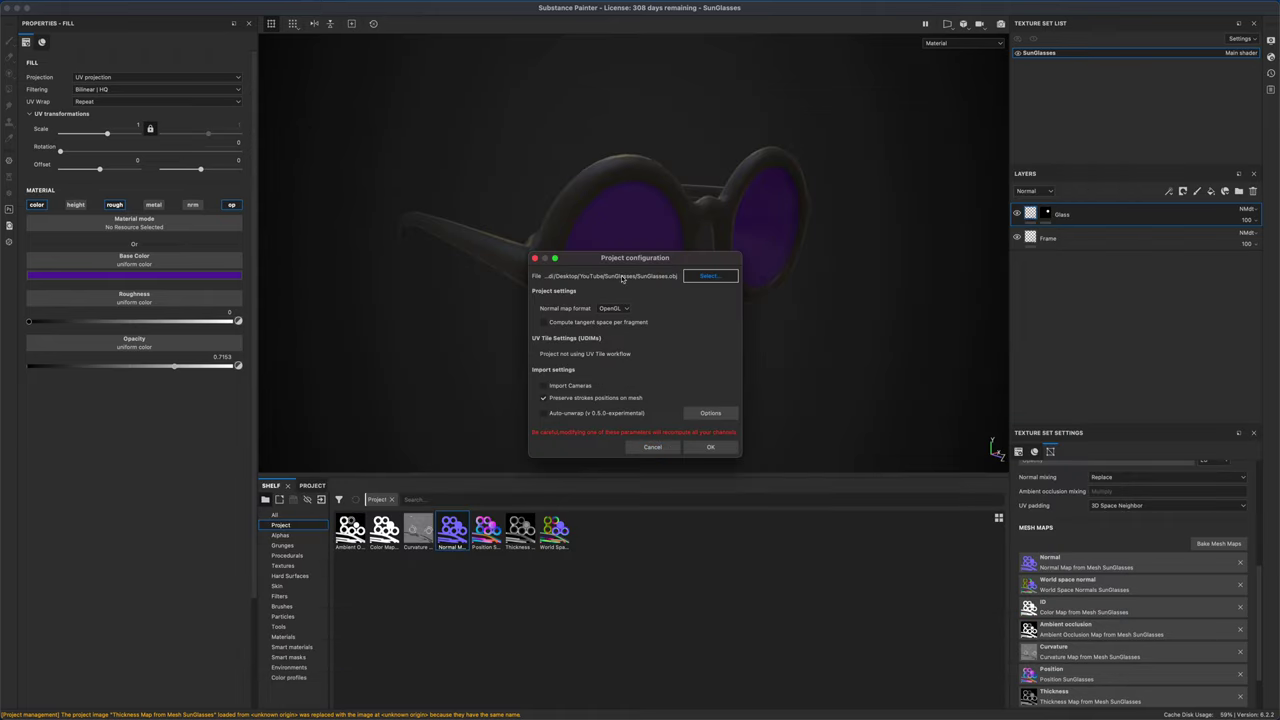
{"action": "left_click_drag", "start_coordinate": [613, 261], "coordinate": [482, 269]}
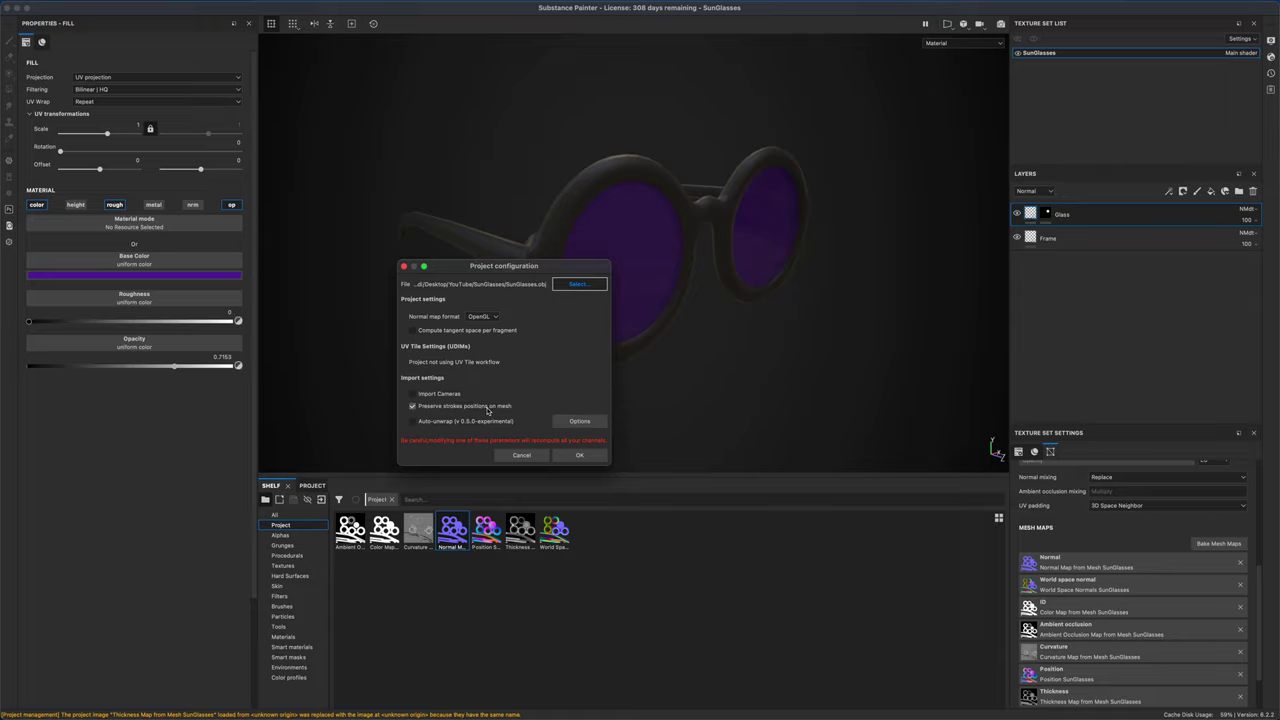
{"action": "left_click", "coordinate": [579, 455]}
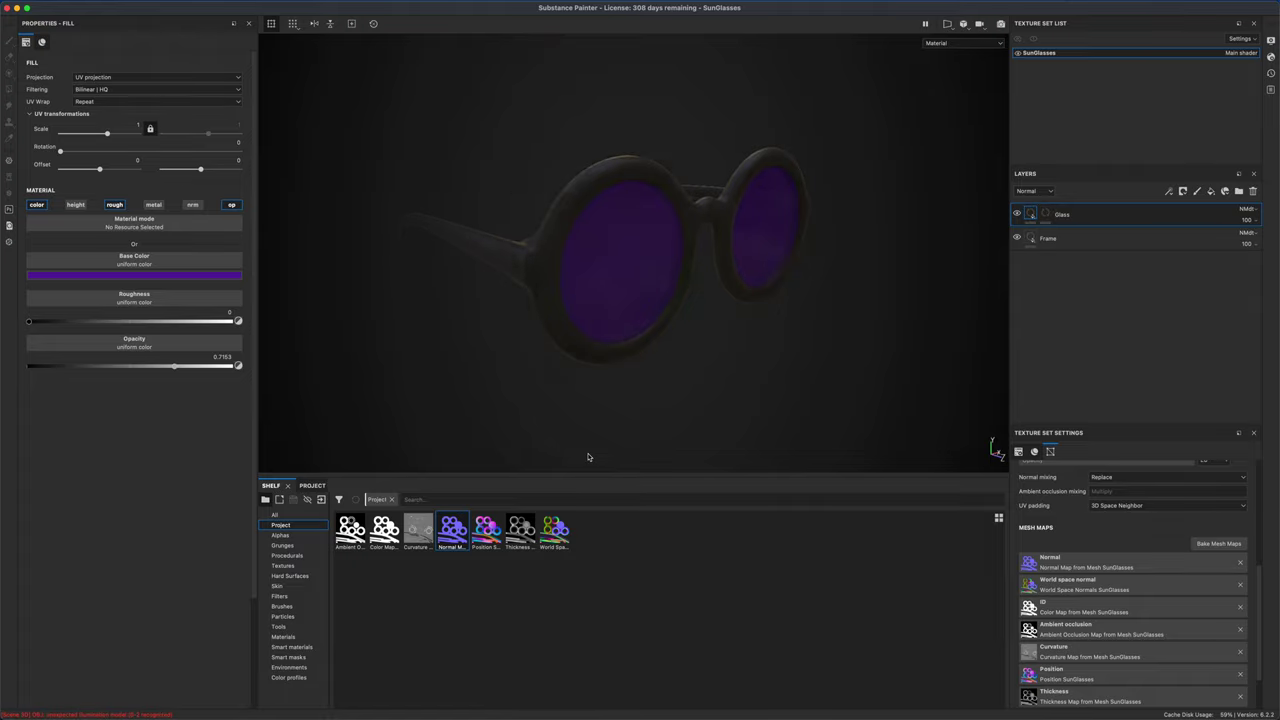
{"action": "left_click_drag", "start_coordinate": [704, 374], "coordinate": [649, 367], "text": "alt"}
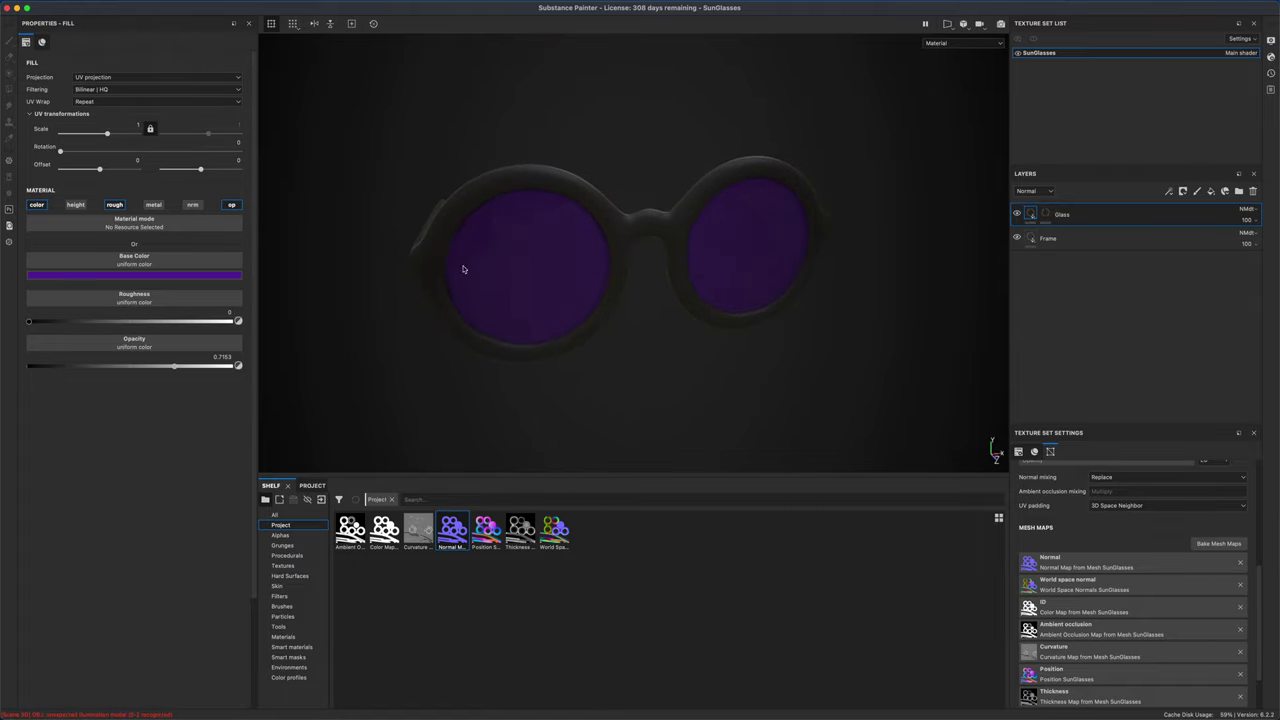
{"action": "left_click_drag", "start_coordinate": [463, 269], "coordinate": [429, 363], "text": "alt"}
{"action": "left_click_drag", "start_coordinate": [467, 260], "coordinate": [749, 383], "text": "alt"}
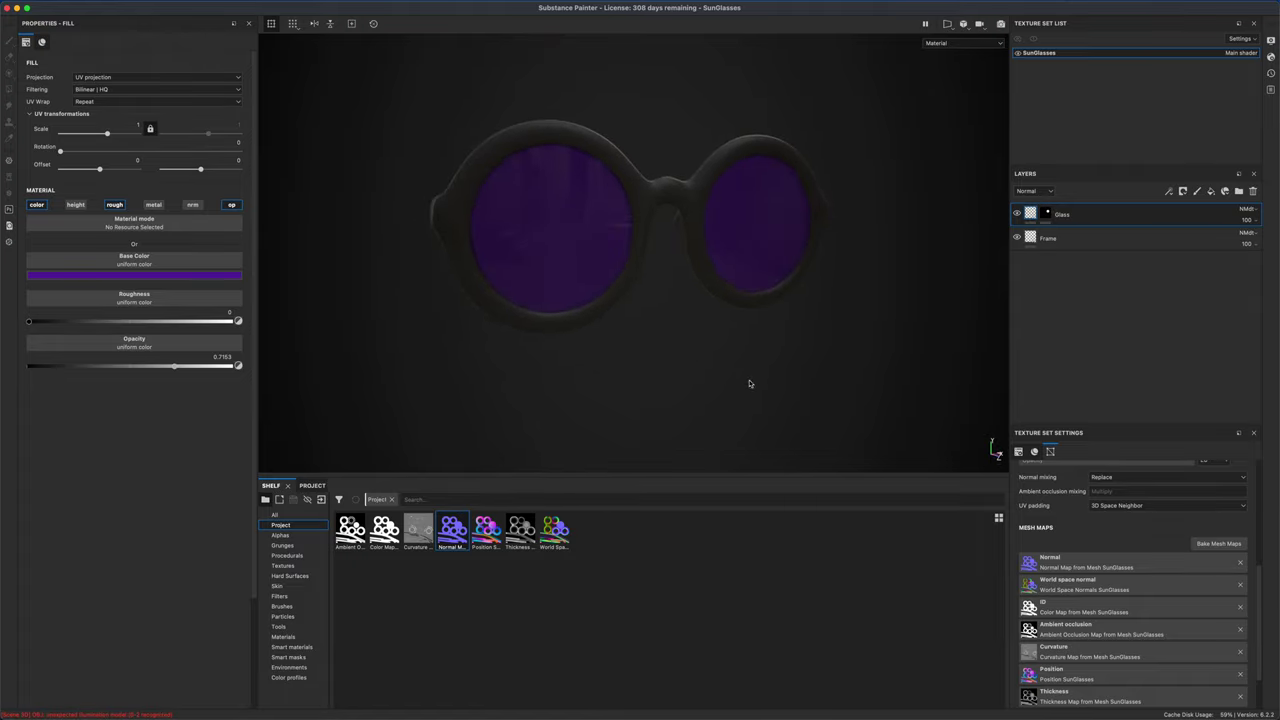